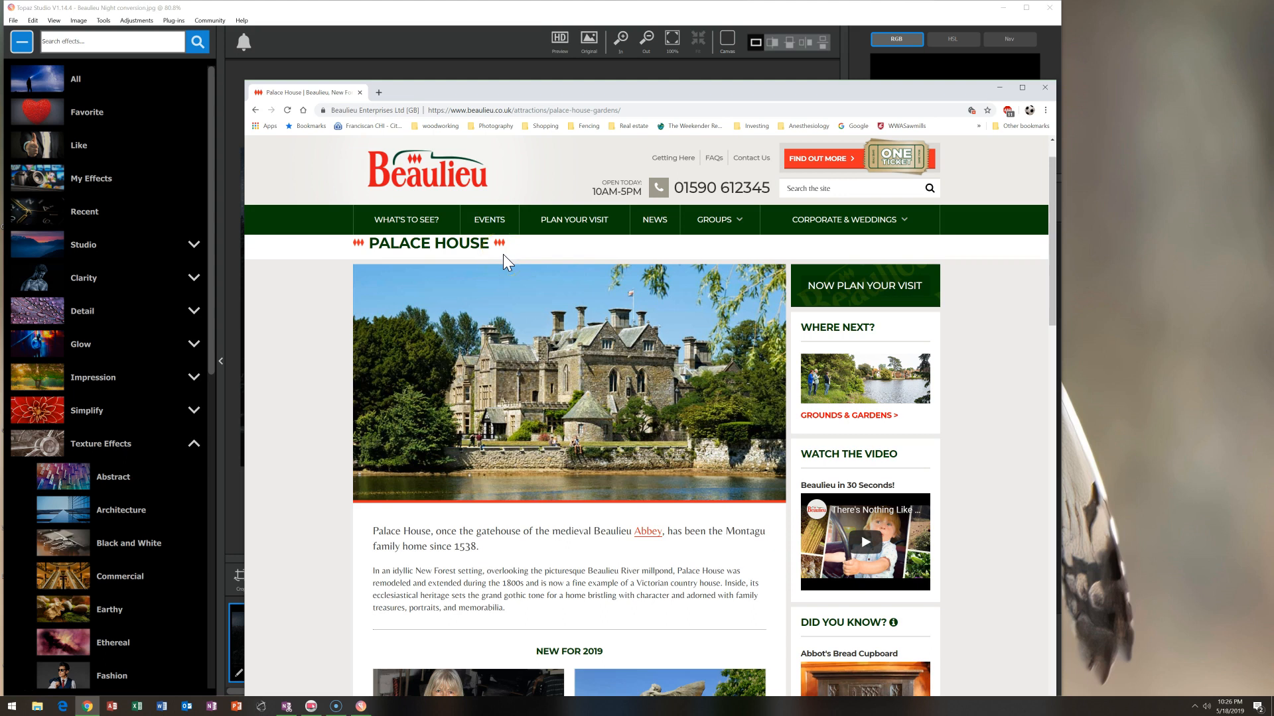
- Close the Palace House web page and compare the night conversion image with the original daytime photo
{"action": "mouse_move", "coordinate": [503, 374]}
{"action": "left_click", "coordinate": [361, 93]}
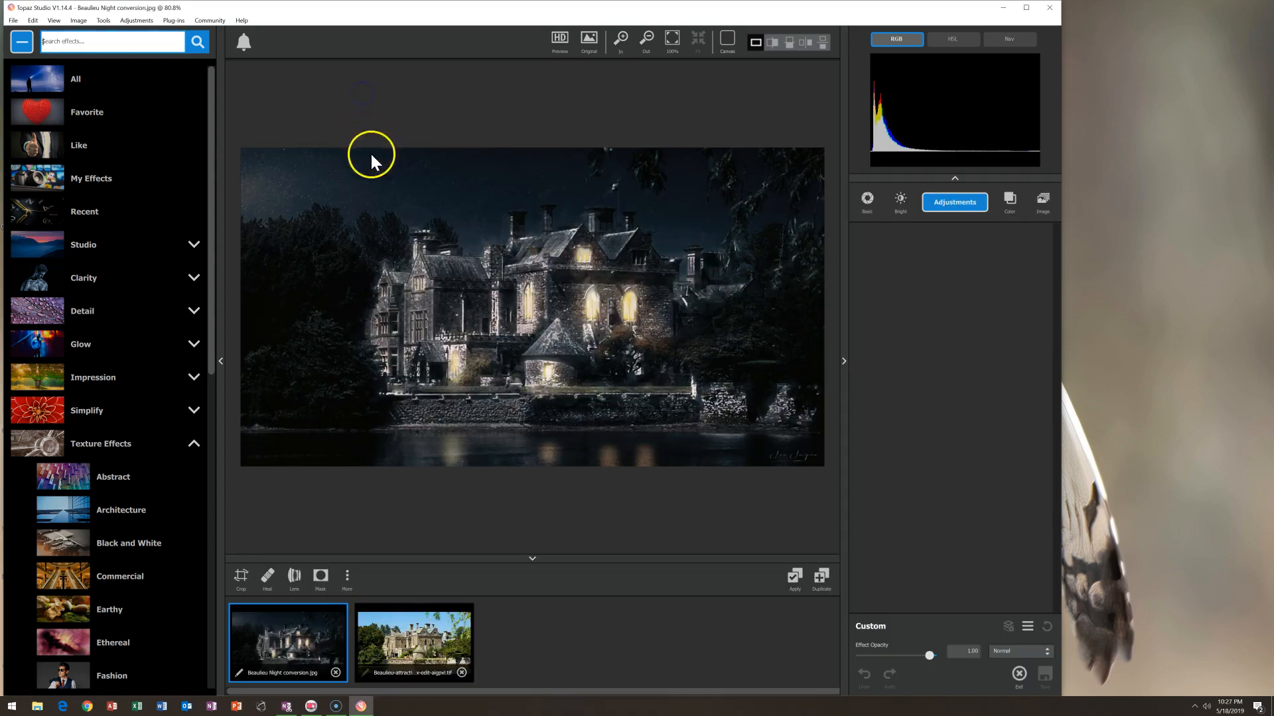
{"action": "left_click", "coordinate": [415, 660]}
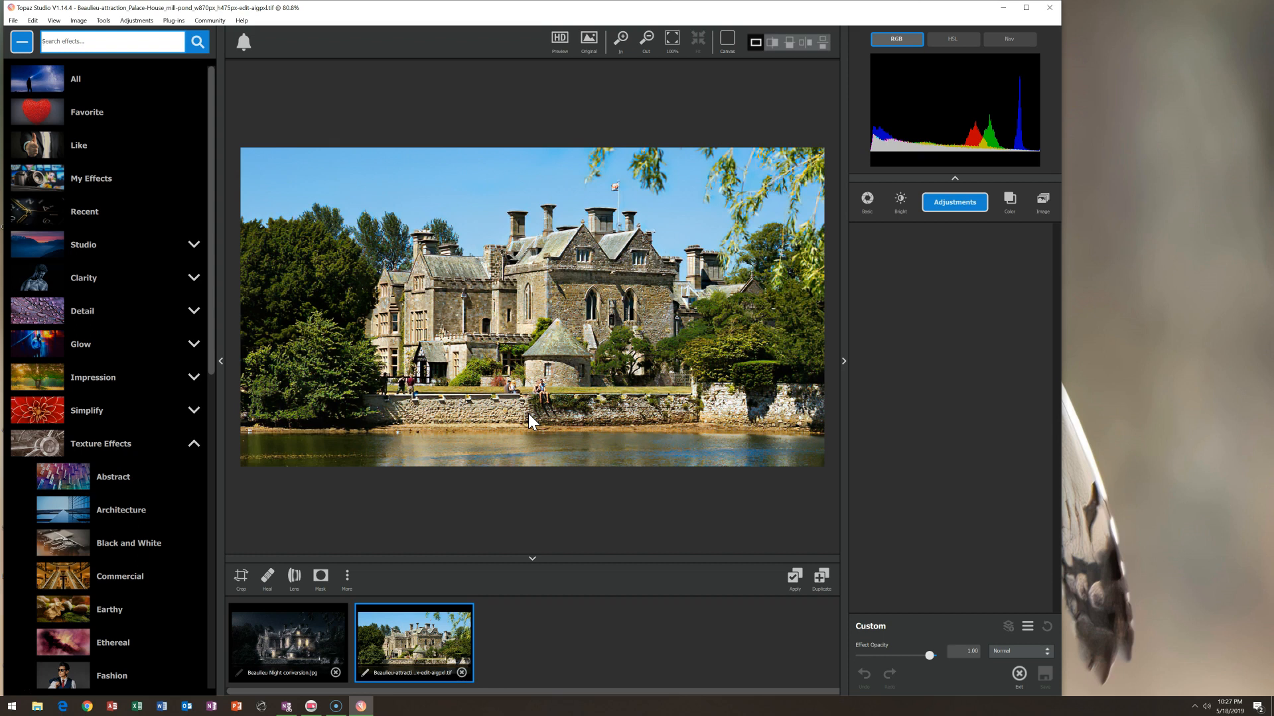
{"action": "left_click", "coordinate": [600, 334]}
{"action": "left_click", "coordinate": [304, 634]}
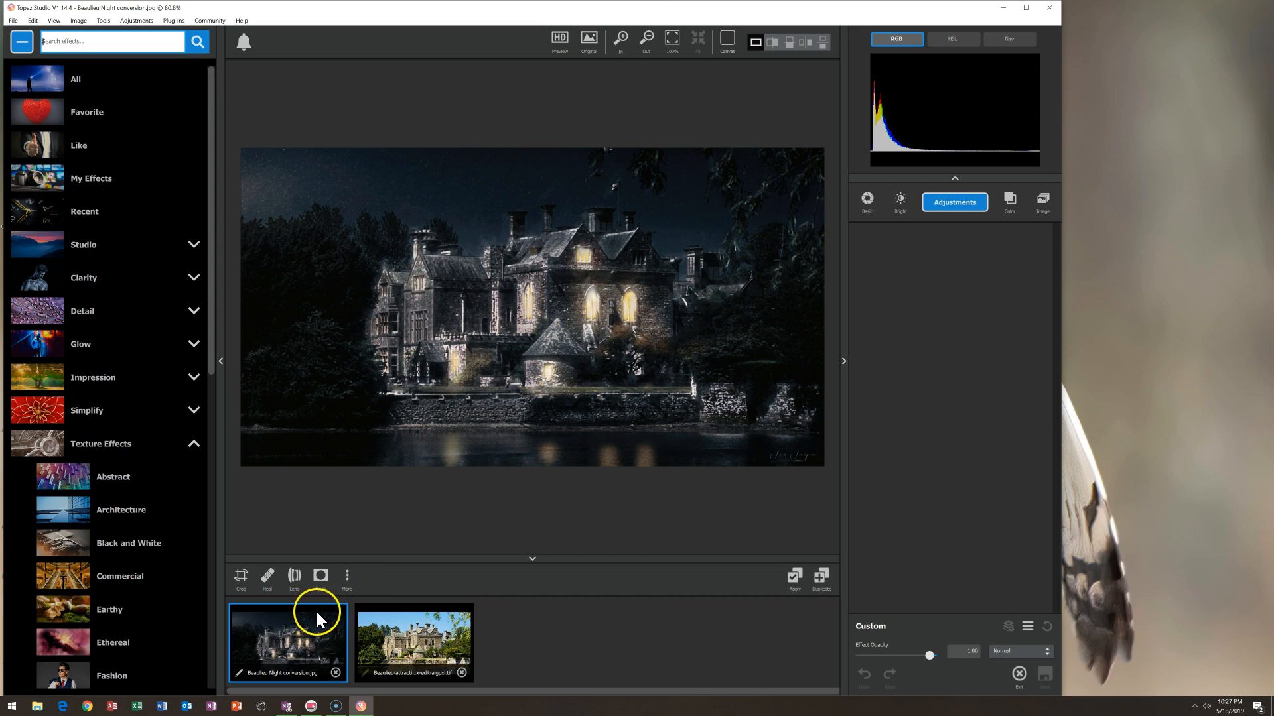
- Remove the people along the lawn and stone wall of the daytime photo with the Healing Brush
{"action": "left_click", "coordinate": [393, 633]}
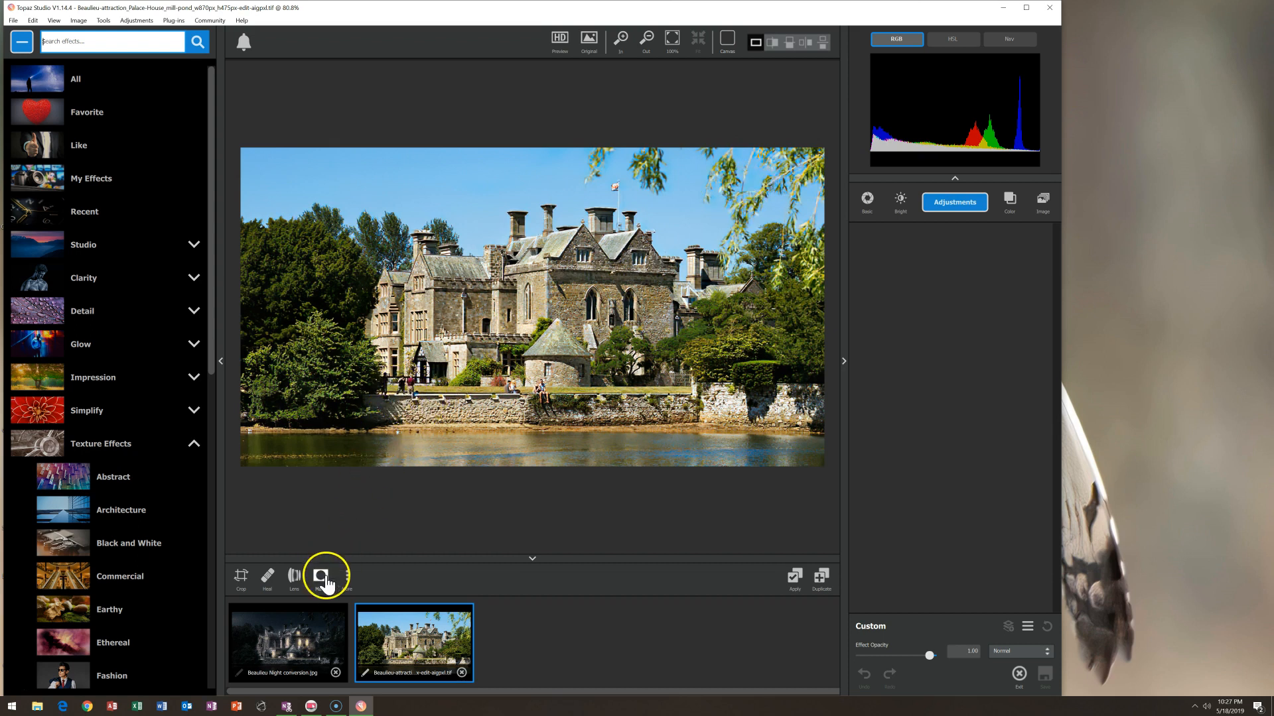
{"action": "left_click", "coordinate": [266, 577]}
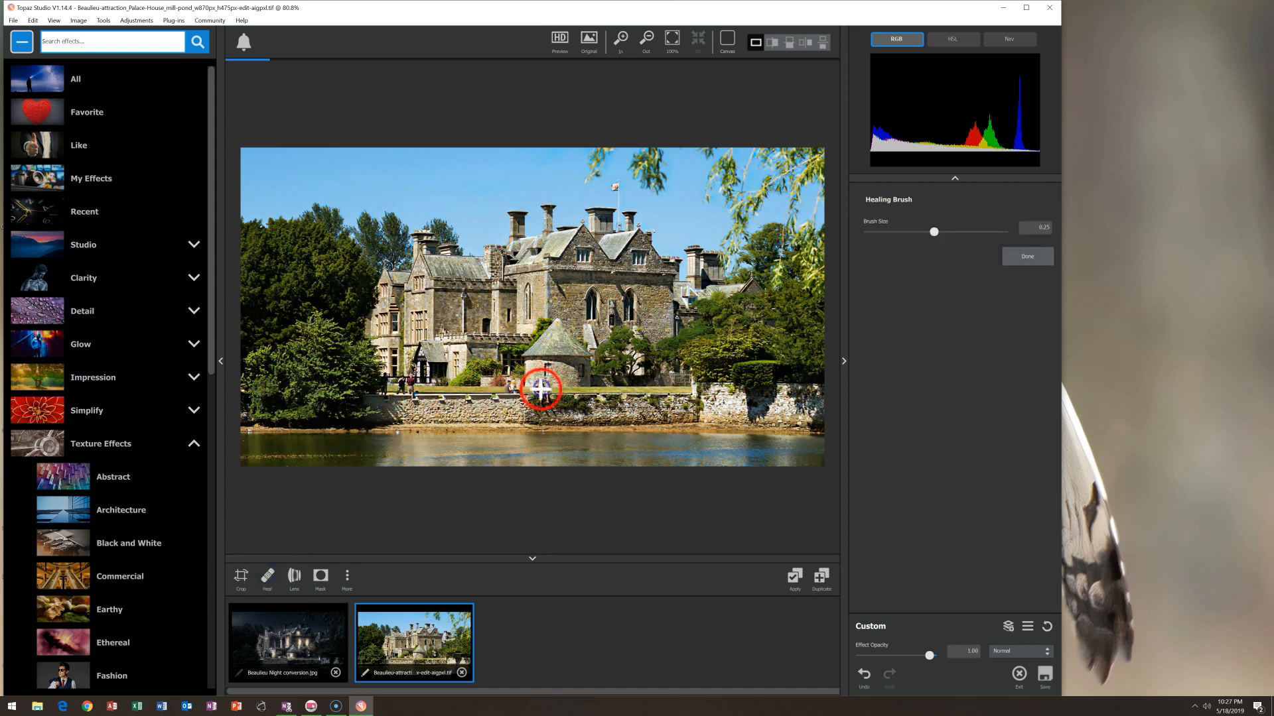
{"action": "left_click", "coordinate": [546, 399]}
{"action": "left_click_drag", "start_coordinate": [329, 390], "coordinate": [510, 388]}
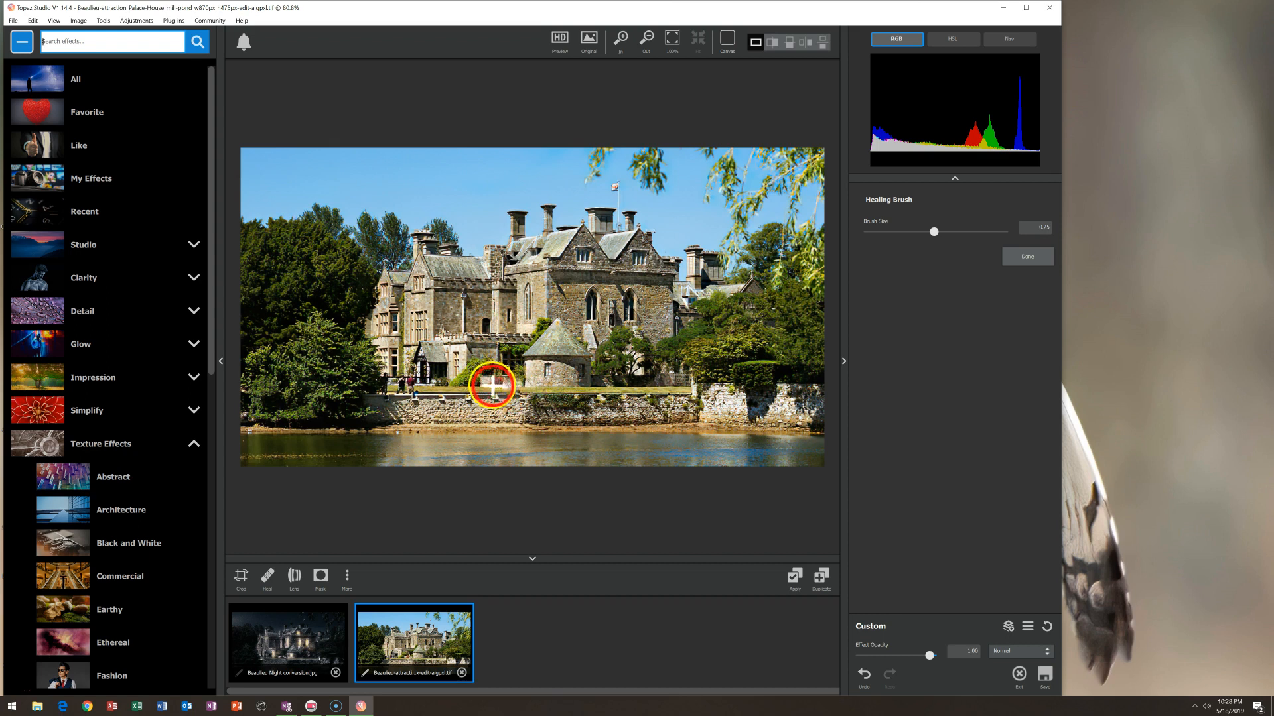
{"action": "left_click_drag", "start_coordinate": [411, 377], "coordinate": [412, 372]}
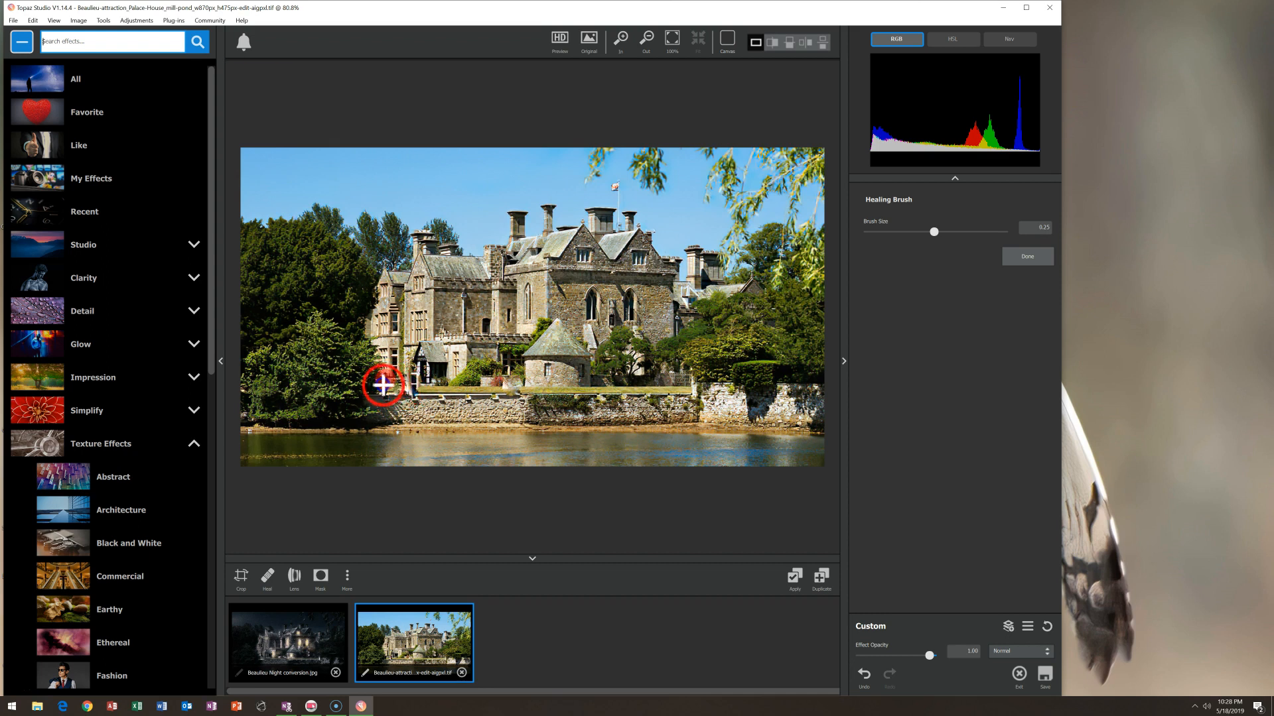
{"action": "mouse_move", "coordinate": [477, 386]}
{"action": "left_mouse_down"}
{"action": "mouse_move", "coordinate": [455, 379]}
{"action": "mouse_move", "coordinate": [478, 363]}
{"action": "left_mouse_up"}
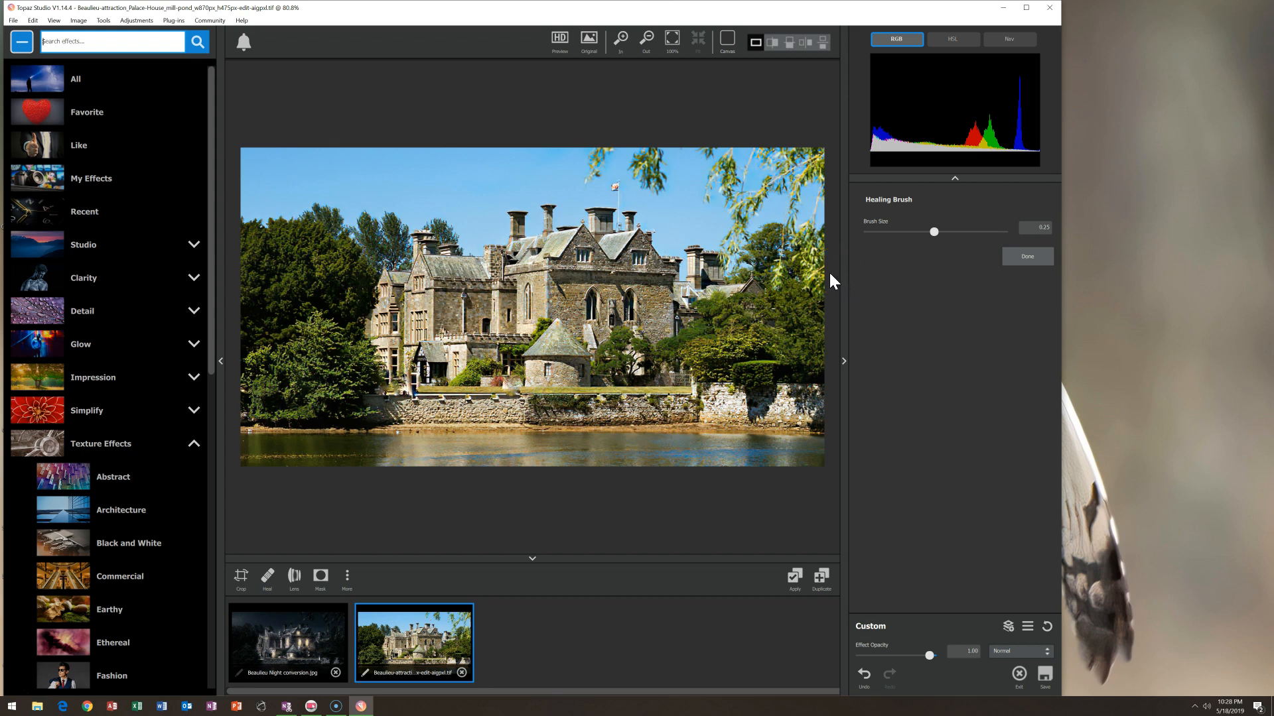
{"action": "left_click", "coordinate": [811, 516]}
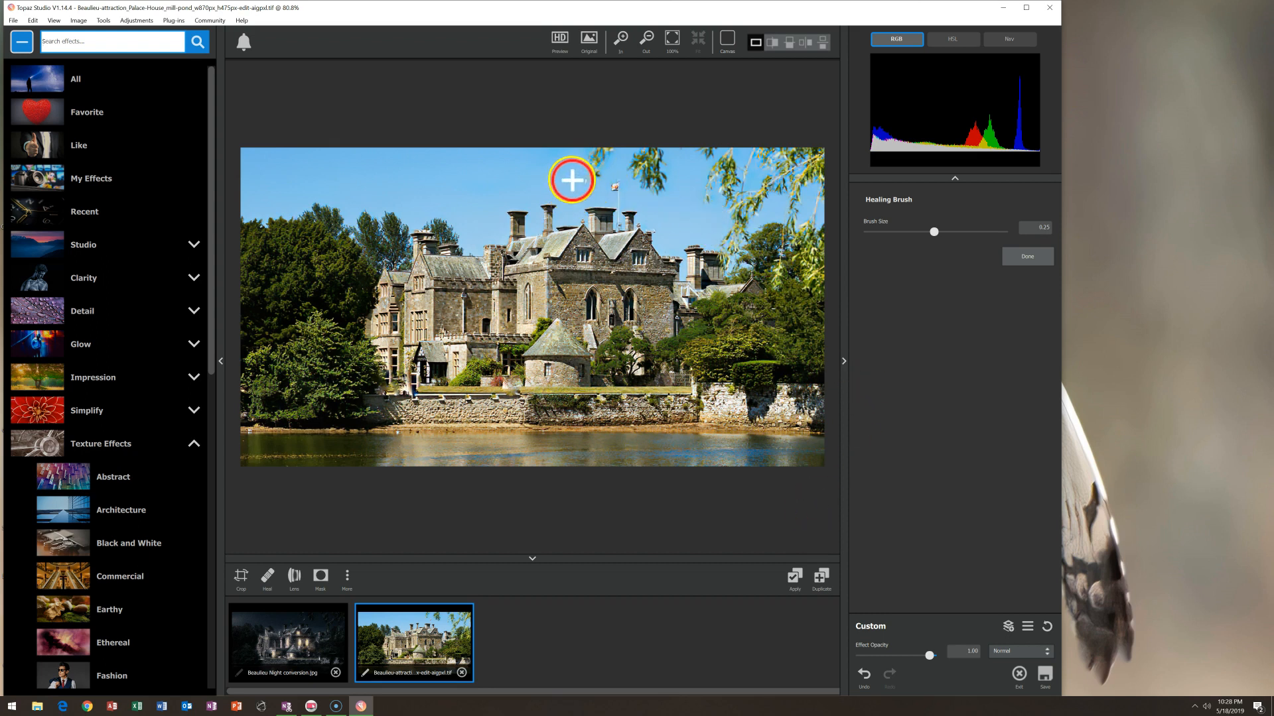
- Heal away the branch hanging in the sky above the palace roof and finish healing
{"action": "mouse_move", "coordinate": [583, 178]}
{"action": "left_mouse_down"}
{"action": "mouse_move", "coordinate": [611, 151]}
{"action": "mouse_move", "coordinate": [601, 158]}
{"action": "mouse_move", "coordinate": [636, 163]}
{"action": "mouse_move", "coordinate": [654, 193]}
{"action": "mouse_move", "coordinate": [663, 175]}
{"action": "mouse_move", "coordinate": [661, 194]}
{"action": "mouse_move", "coordinate": [648, 171]}
{"action": "mouse_move", "coordinate": [659, 156]}
{"action": "mouse_move", "coordinate": [647, 166]}
{"action": "mouse_move", "coordinate": [644, 151]}
{"action": "mouse_move", "coordinate": [642, 183]}
{"action": "mouse_move", "coordinate": [707, 155]}
{"action": "mouse_move", "coordinate": [696, 155]}
{"action": "mouse_move", "coordinate": [712, 175]}
{"action": "mouse_move", "coordinate": [705, 198]}
{"action": "mouse_move", "coordinate": [727, 166]}
{"action": "mouse_move", "coordinate": [733, 191]}
{"action": "mouse_move", "coordinate": [728, 157]}
{"action": "mouse_move", "coordinate": [690, 152]}
{"action": "left_mouse_up"}
{"action": "left_click", "coordinate": [662, 154]}
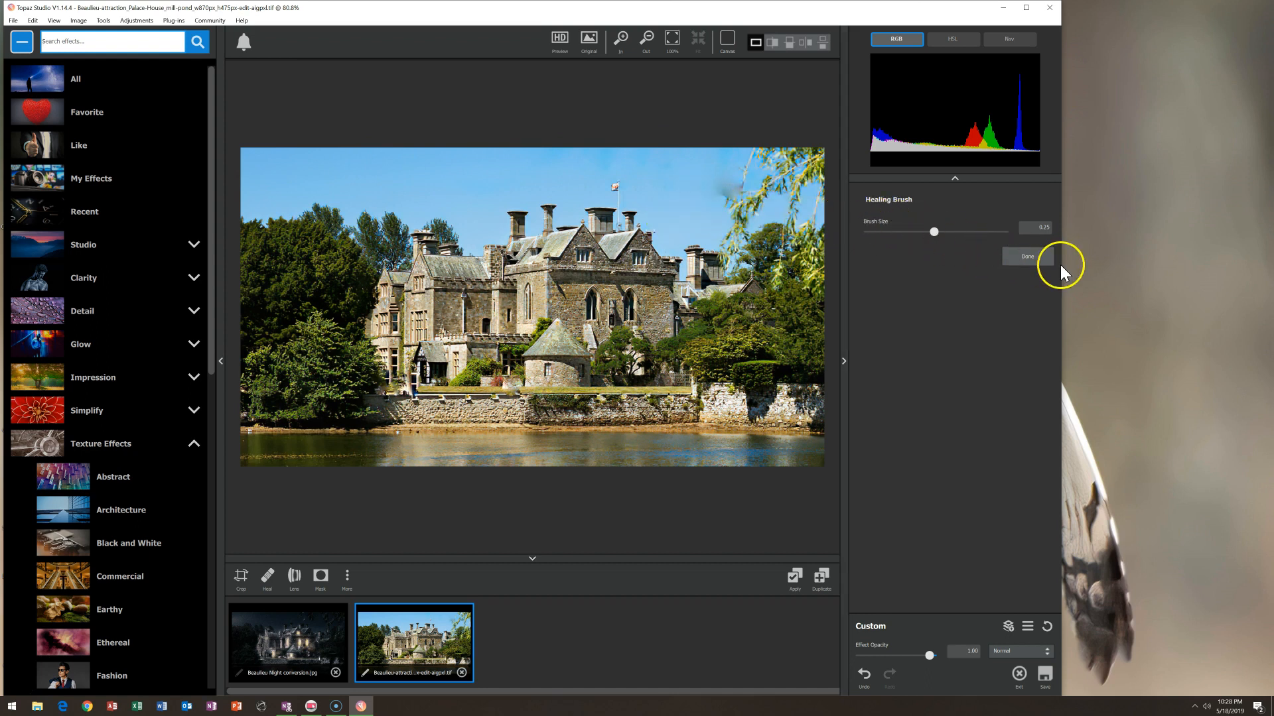
{"action": "left_click", "coordinate": [1038, 260]}
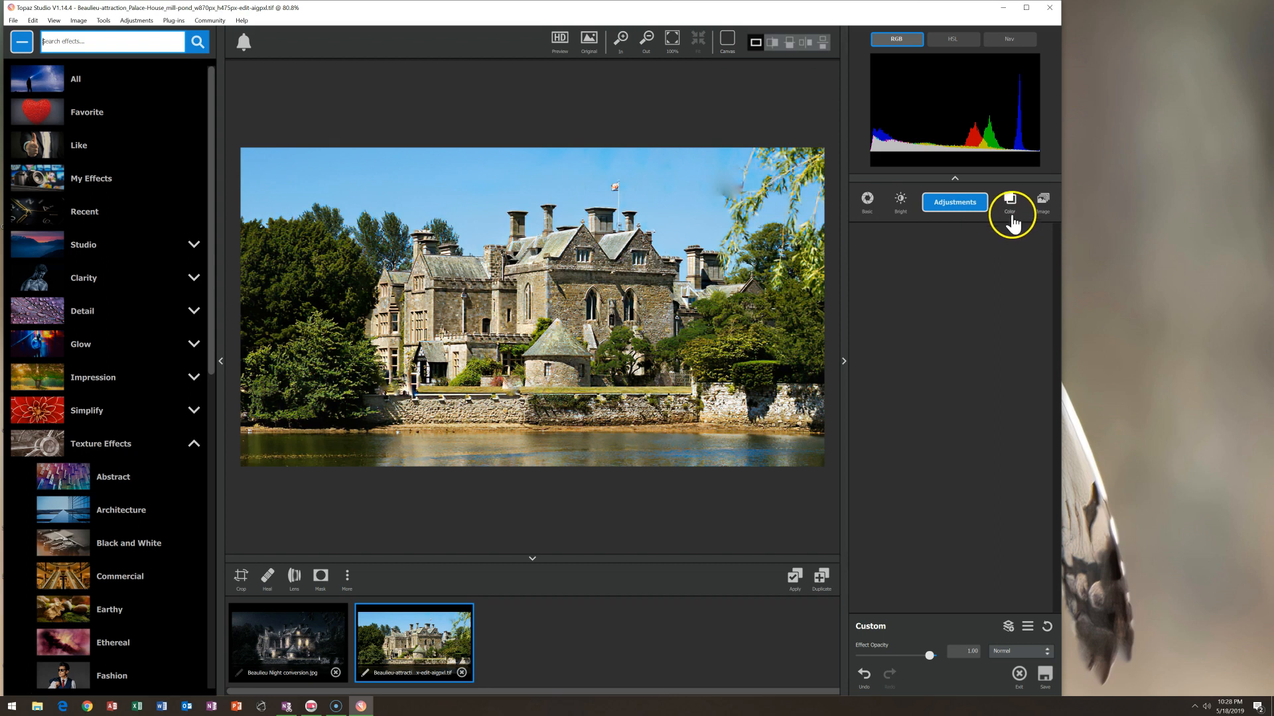
- Add a Color Overlay, set its opacity to 0.00 and sample the sky's light blue as the overlay colour
{"action": "left_click", "coordinate": [1010, 218]}
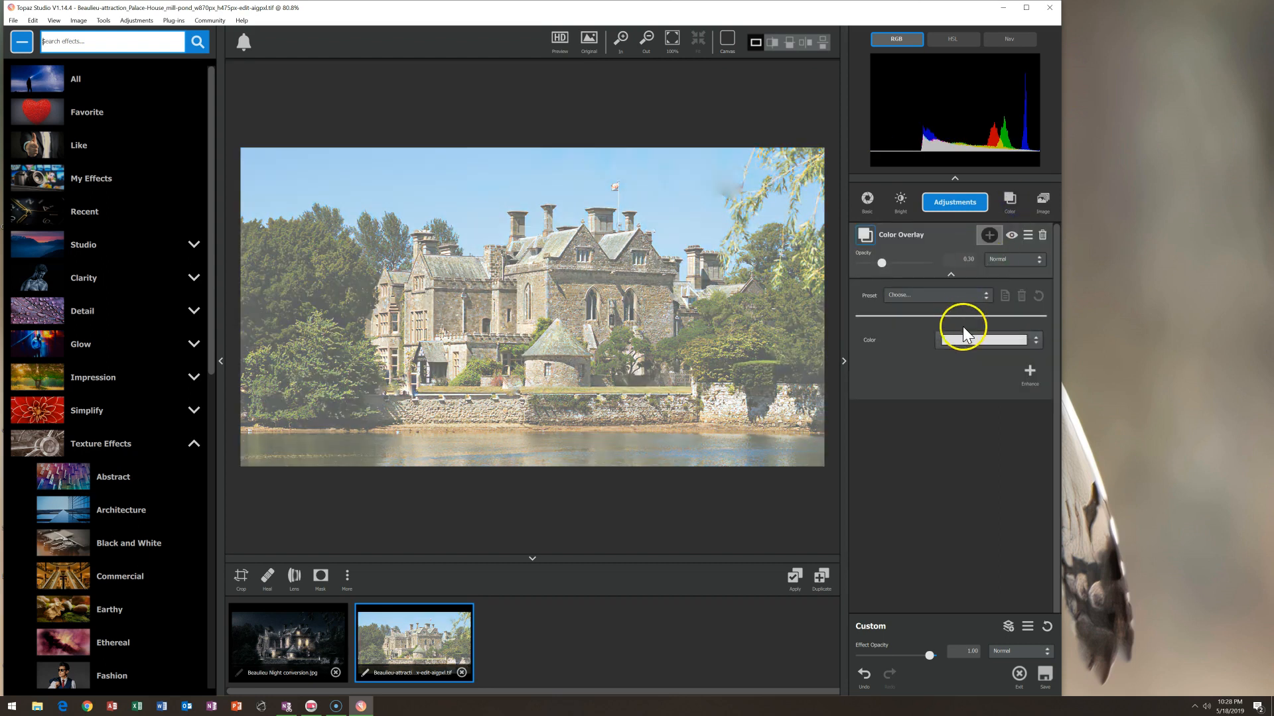
{"action": "left_click", "coordinate": [971, 338]}
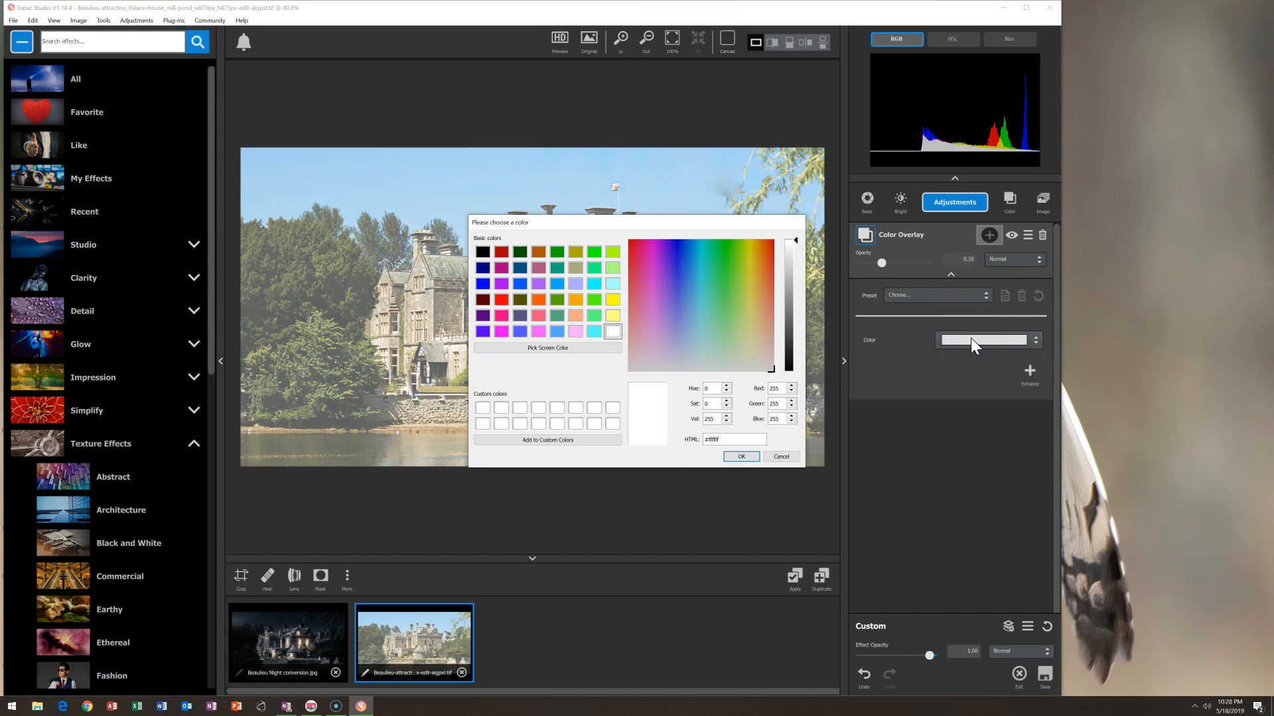
{"action": "left_click", "coordinate": [858, 264]}
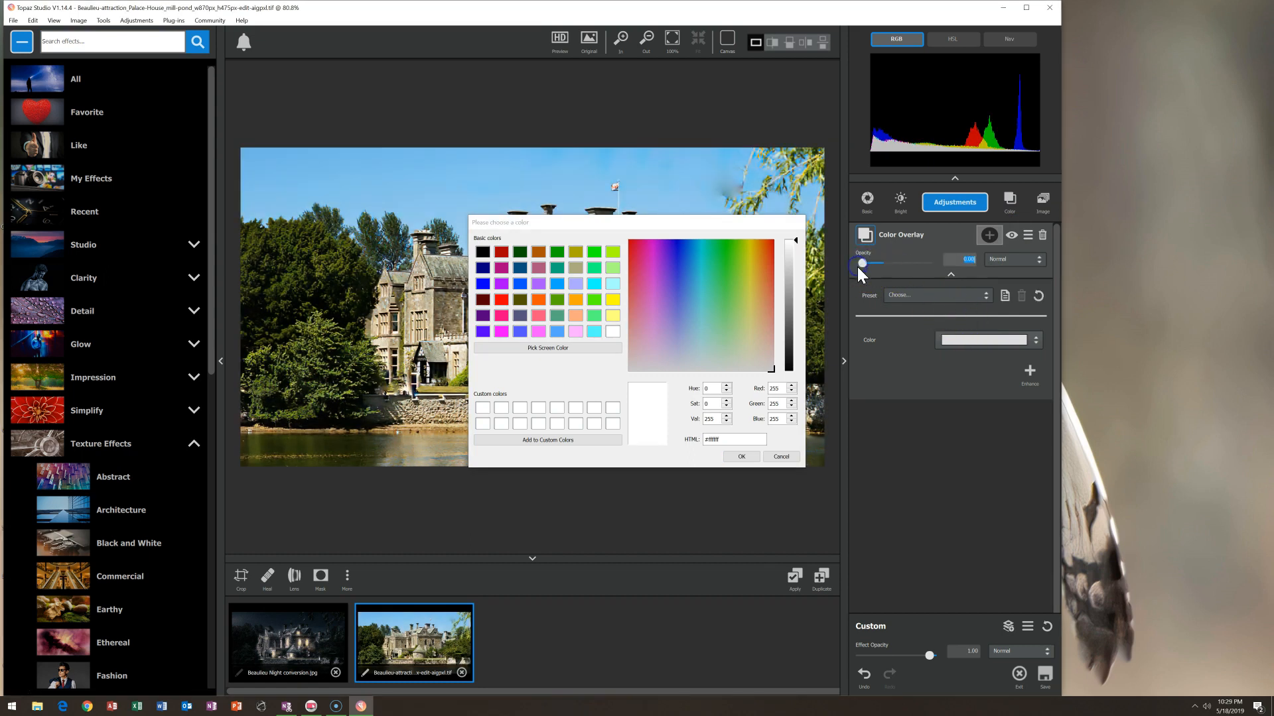
{"action": "left_click", "coordinate": [595, 348]}
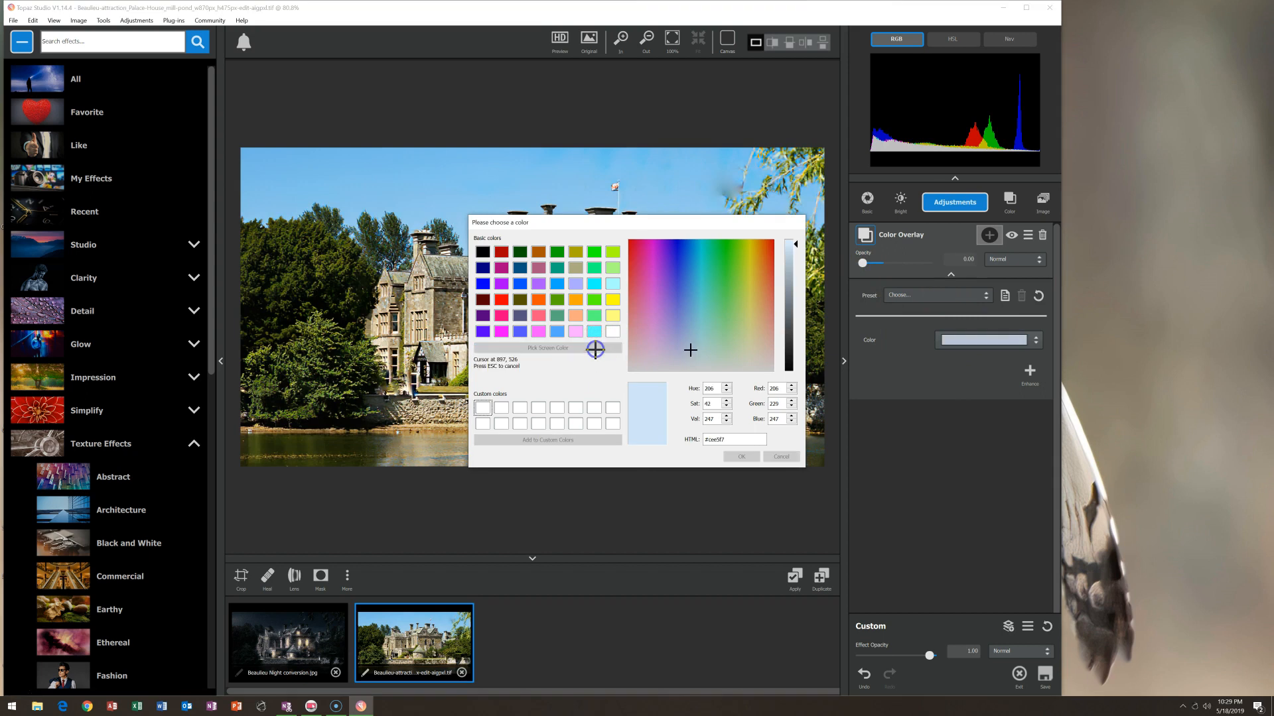
{"action": "left_click", "coordinate": [671, 192]}
{"action": "left_click", "coordinate": [740, 456]}
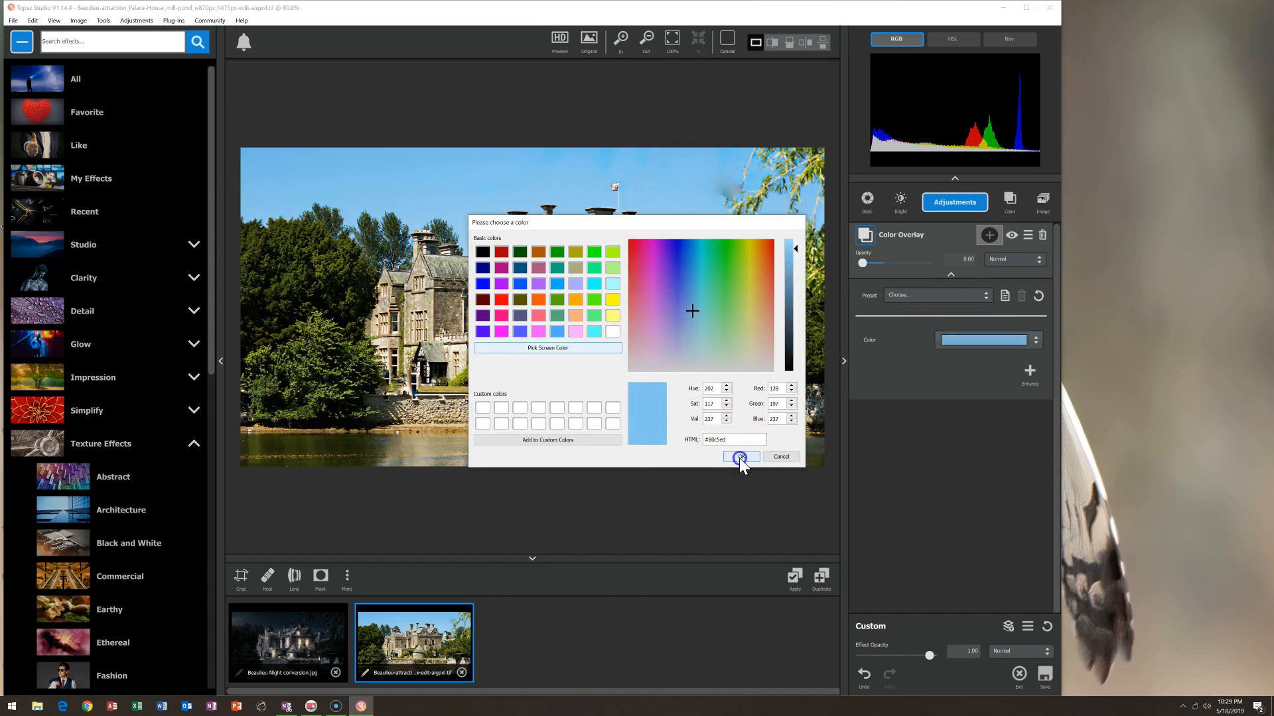
- Invert the Color Overlay's mask to black and set the overlay opacity to 1.00
{"action": "left_click", "coordinate": [989, 236]}
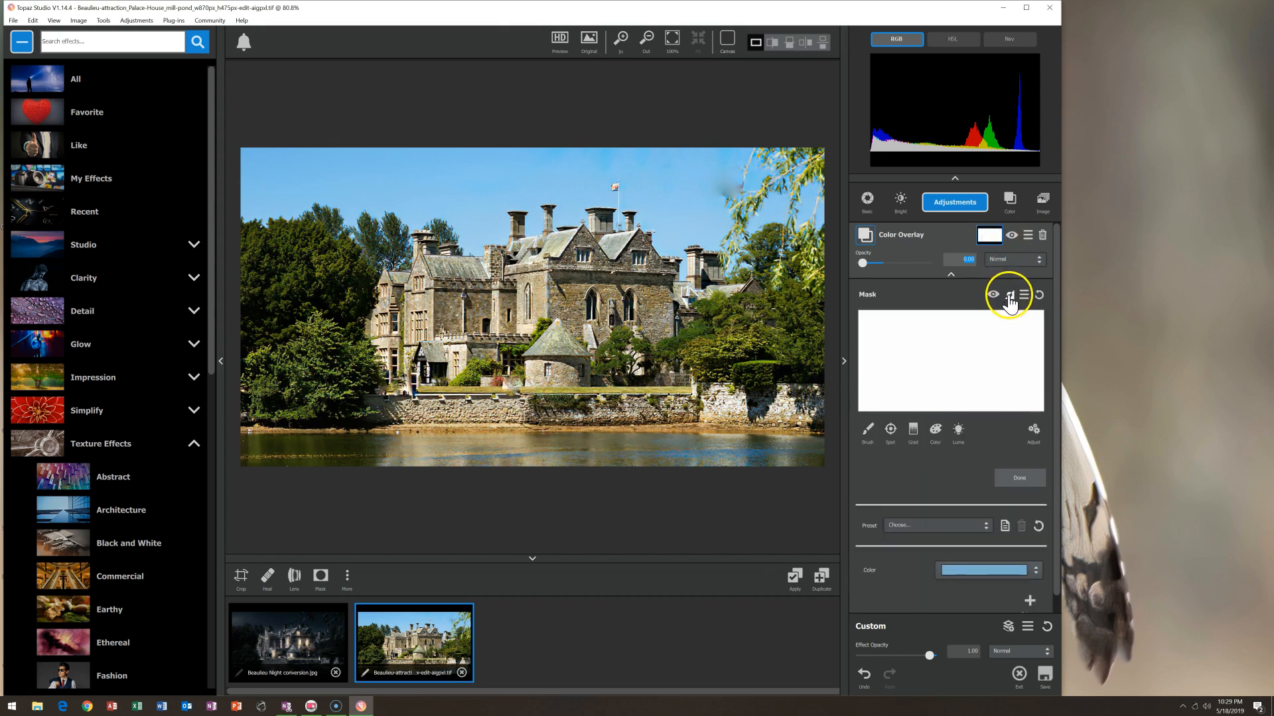
{"action": "left_click", "coordinate": [1009, 297]}
{"action": "left_click_drag", "start_coordinate": [864, 262], "coordinate": [931, 266]}
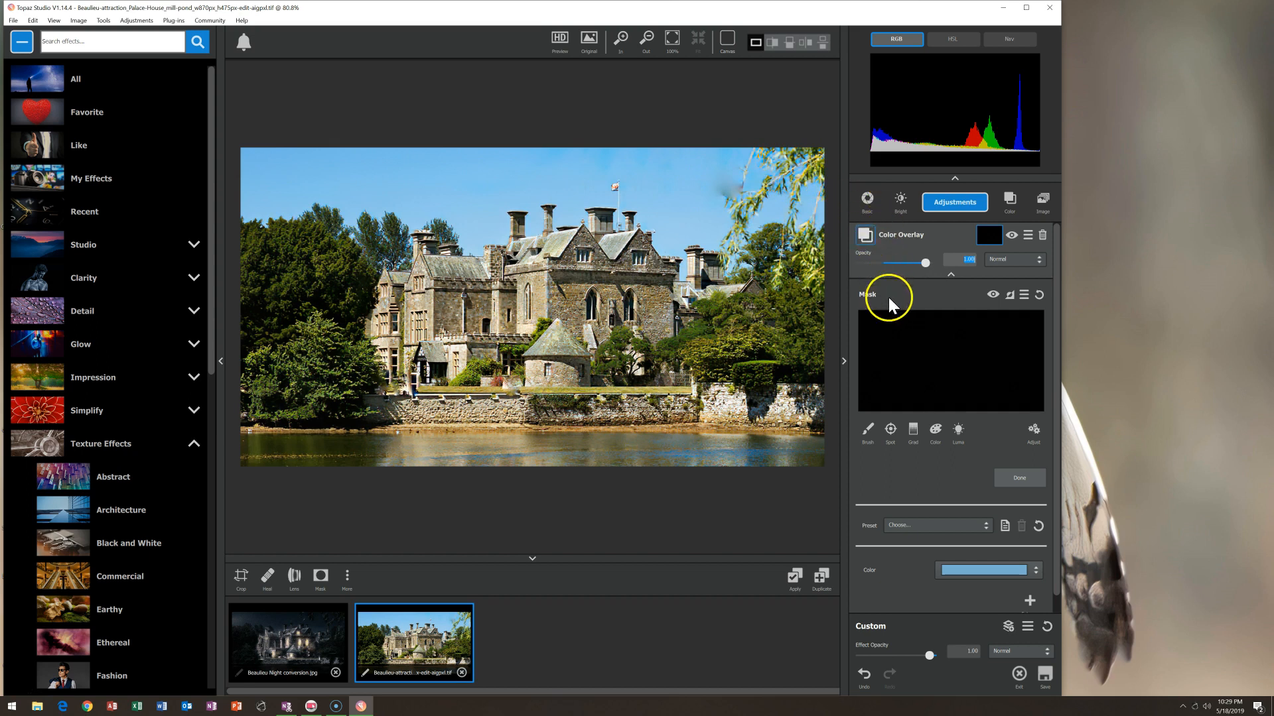
- Brush the blue overlay into the mask over the hanging branches in the upper-right sky and apply the result as a new image
{"action": "left_click", "coordinate": [868, 427]}
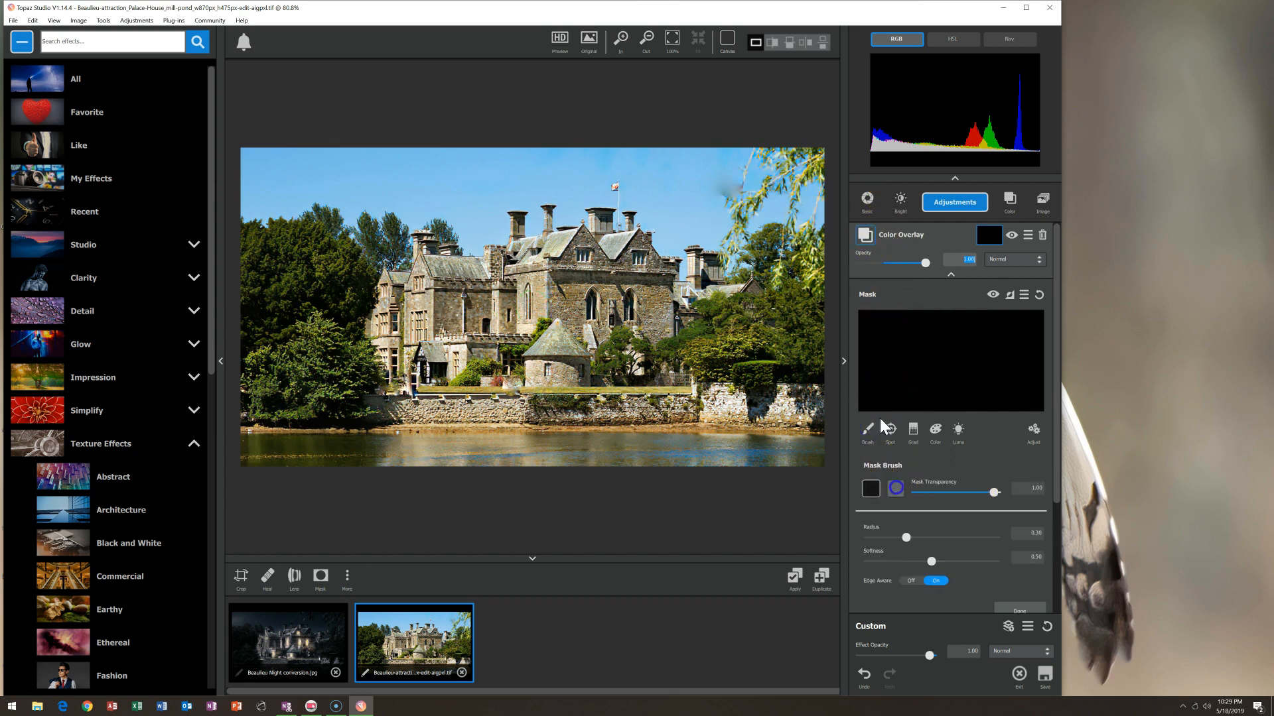
{"action": "mouse_move", "coordinate": [746, 215]}
{"action": "left_mouse_down"}
{"action": "mouse_move", "coordinate": [752, 167]}
{"action": "mouse_move", "coordinate": [727, 202]}
{"action": "mouse_move", "coordinate": [760, 165]}
{"action": "mouse_move", "coordinate": [816, 159]}
{"action": "mouse_move", "coordinate": [814, 213]}
{"action": "mouse_move", "coordinate": [769, 213]}
{"action": "mouse_move", "coordinate": [731, 243]}
{"action": "mouse_move", "coordinate": [750, 198]}
{"action": "mouse_move", "coordinate": [809, 170]}
{"action": "mouse_move", "coordinate": [784, 199]}
{"action": "mouse_move", "coordinate": [807, 153]}
{"action": "left_mouse_up"}
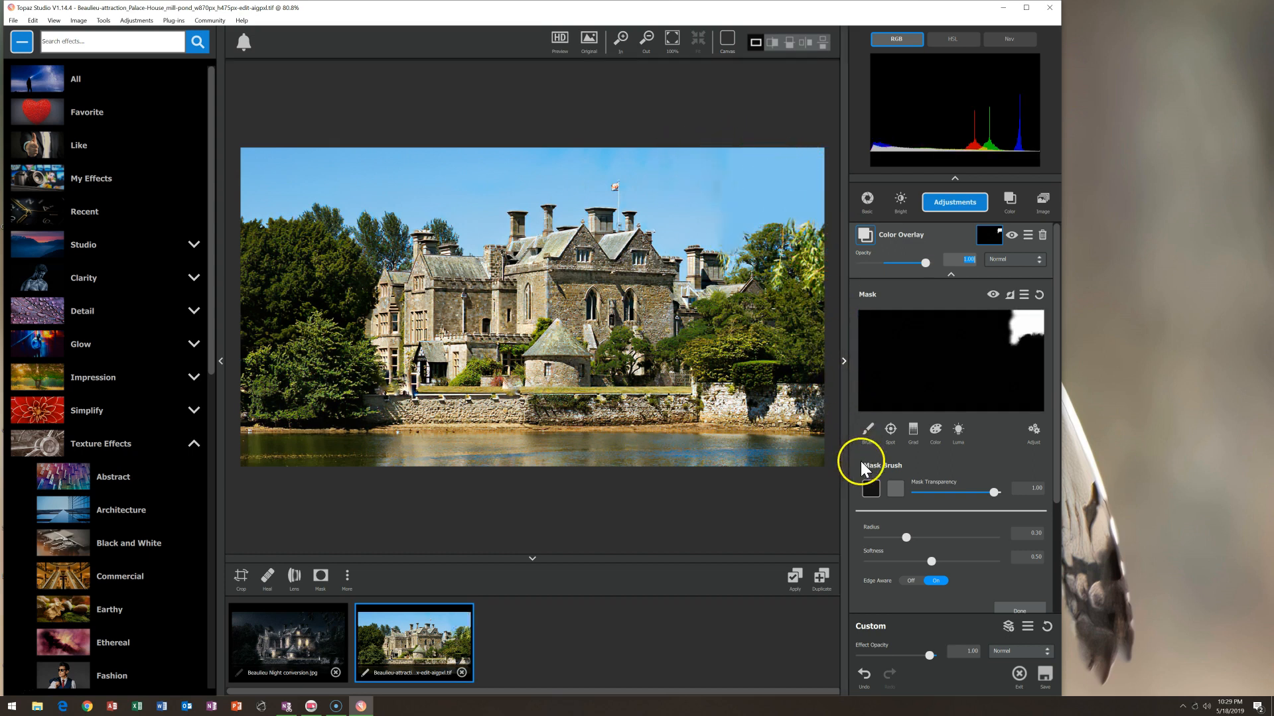
{"action": "left_click", "coordinate": [803, 577]}
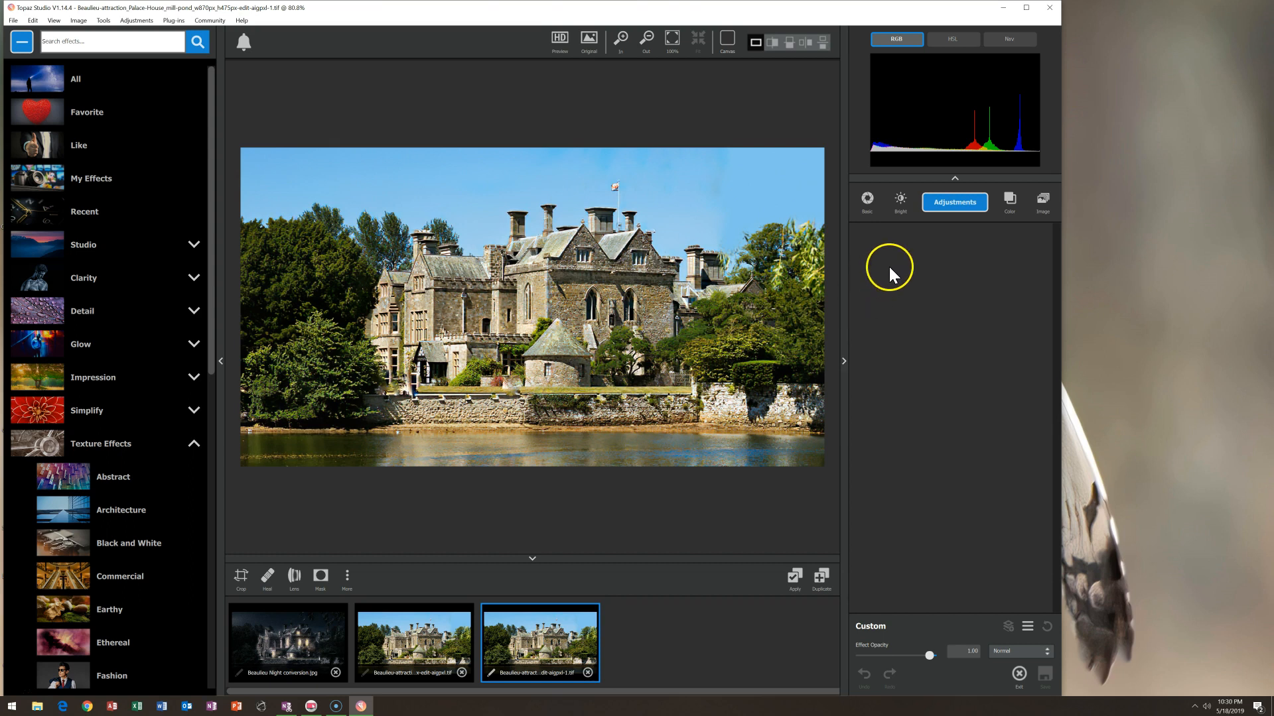
- Add a new Color Overlay to the cleaned-up image and set its colour to muted grey-blue #6c6f82
{"action": "left_click", "coordinate": [304, 624]}
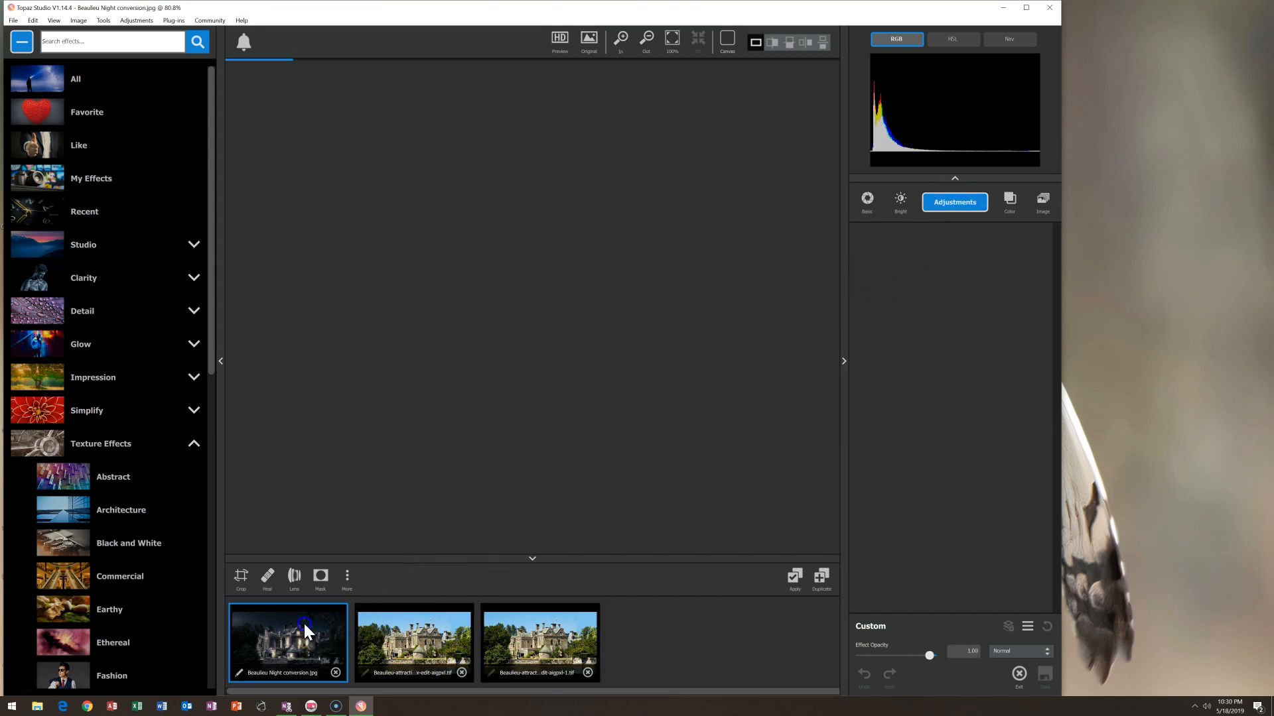
{"action": "left_click", "coordinate": [539, 655]}
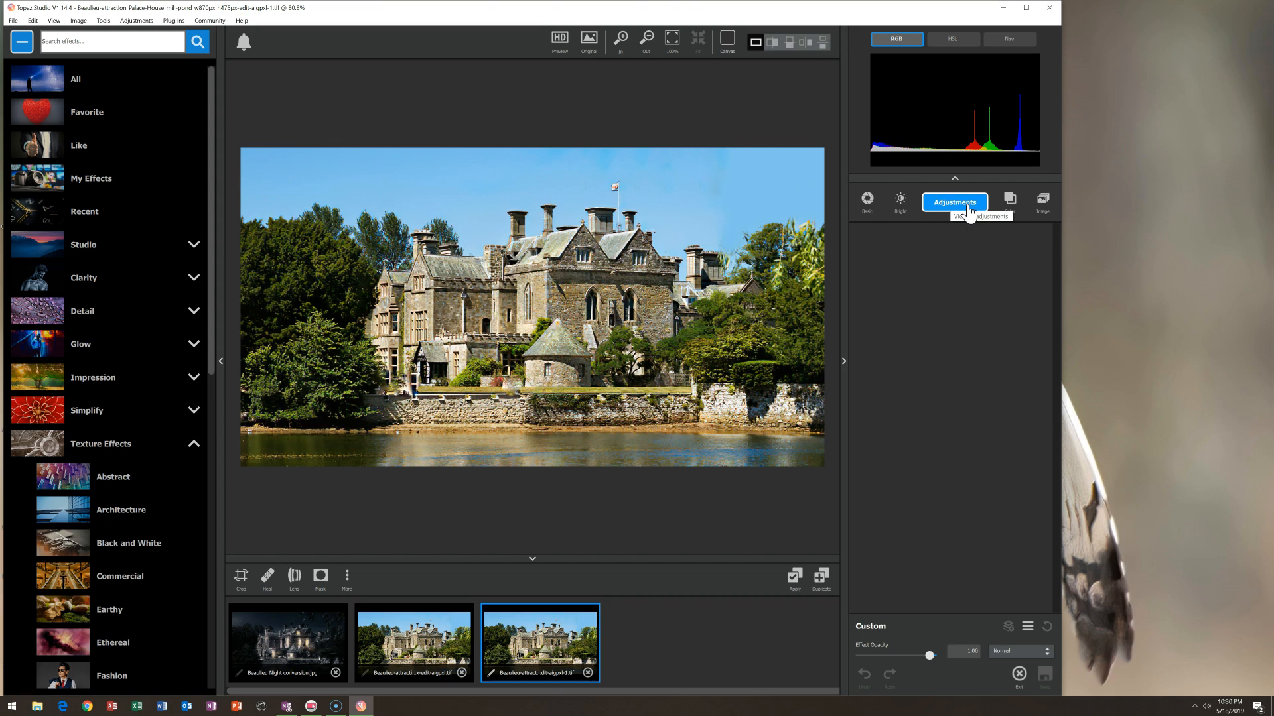
{"action": "left_click", "coordinate": [1009, 197]}
{"action": "left_click", "coordinate": [979, 206]}
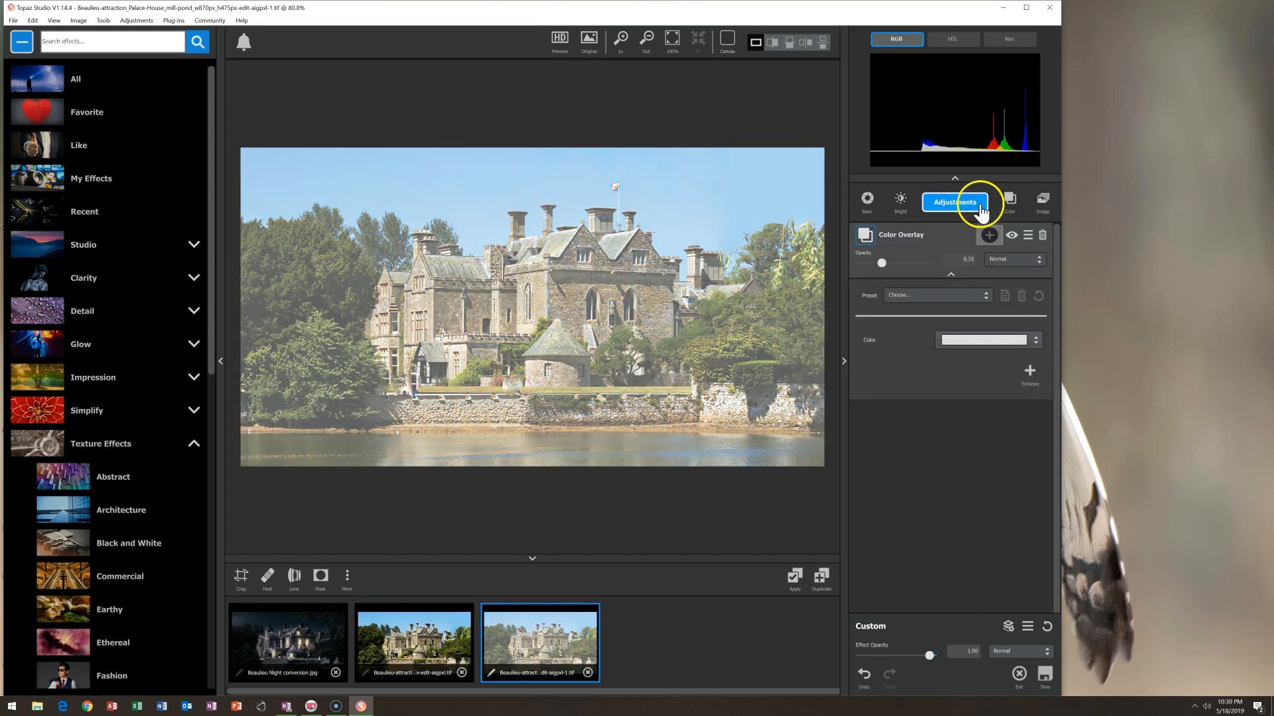
{"action": "left_click", "coordinate": [960, 339]}
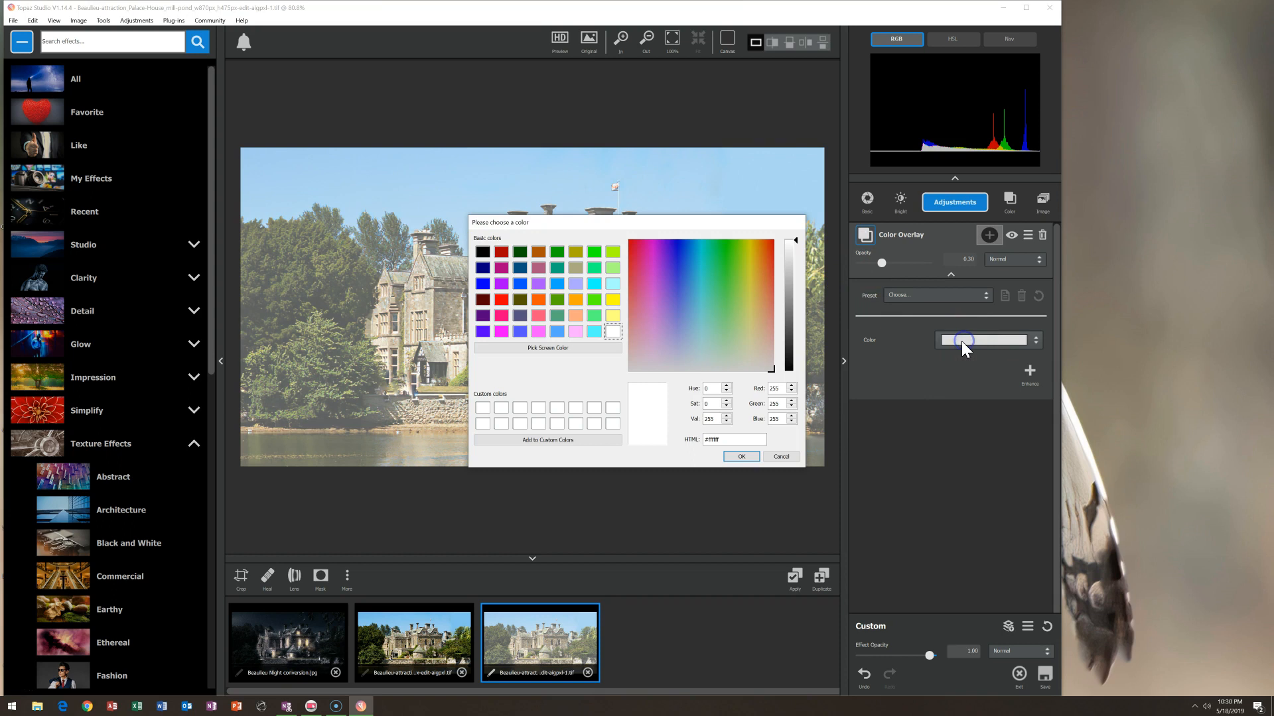
{"action": "left_click", "coordinate": [672, 352]}
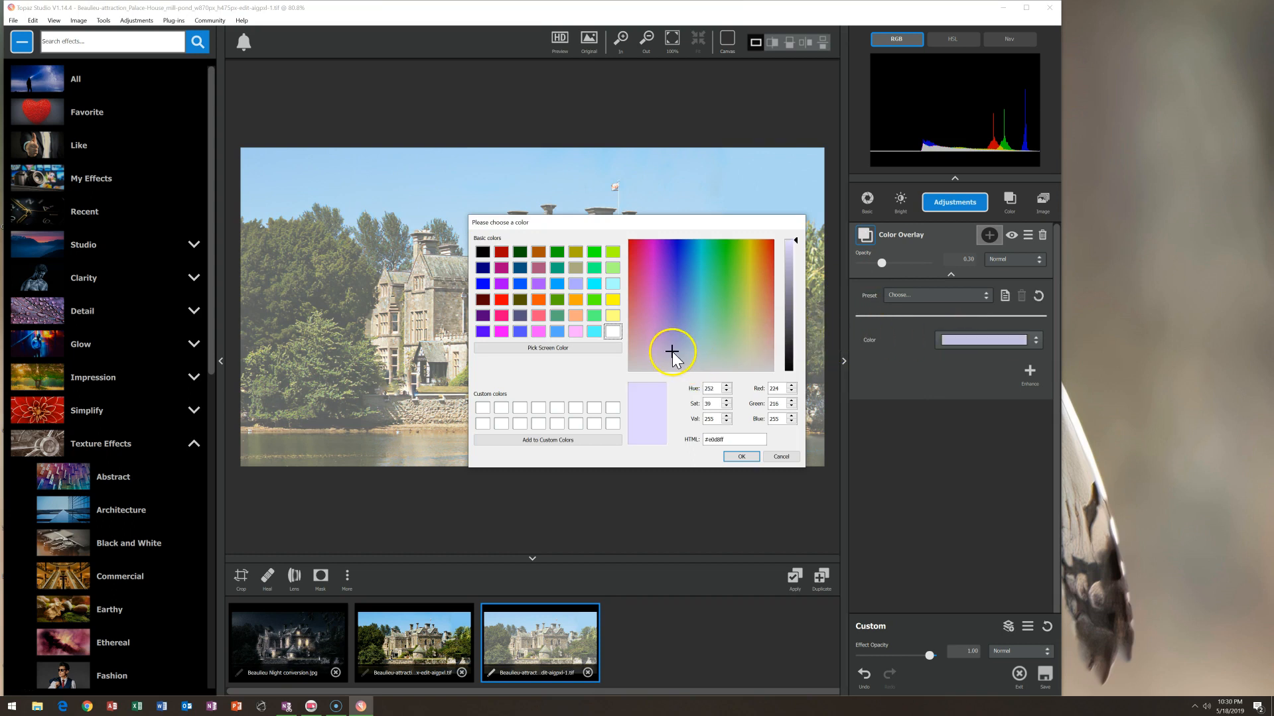
{"action": "left_click_drag", "start_coordinate": [672, 352], "coordinate": [680, 350]}
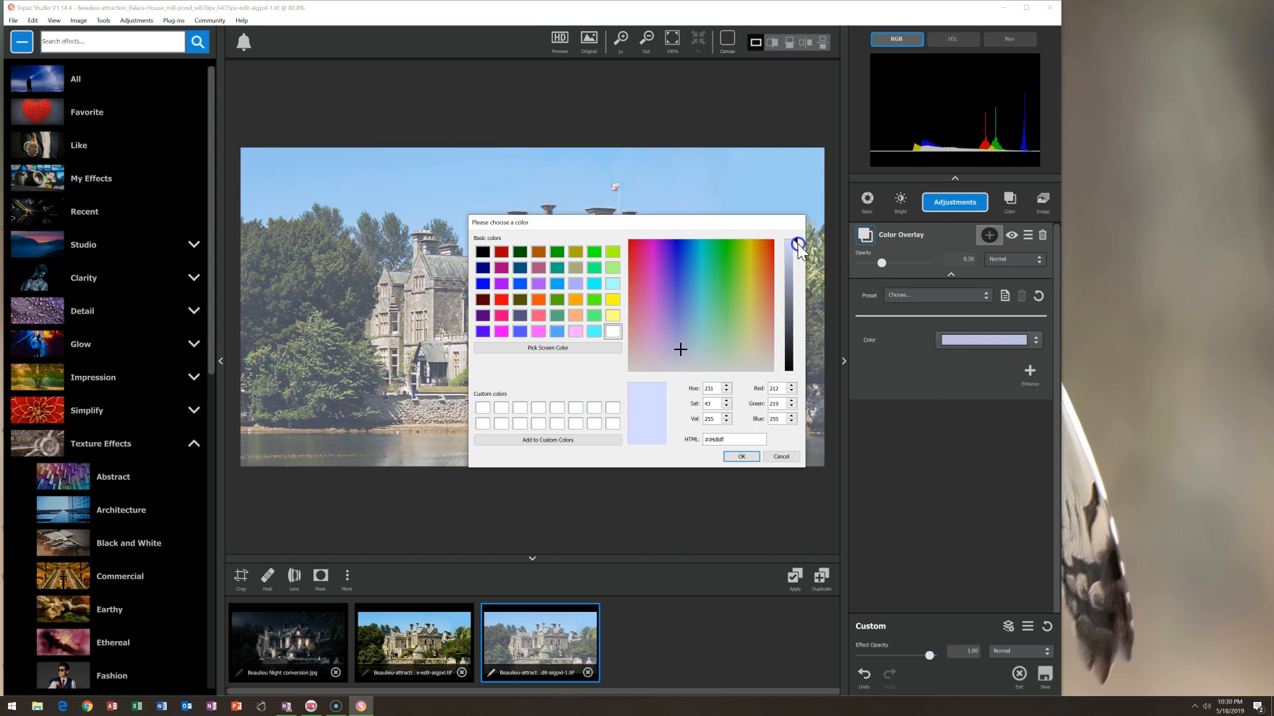
{"action": "left_click", "coordinate": [793, 268]}
{"action": "left_click_drag", "start_coordinate": [798, 237], "coordinate": [788, 309]}
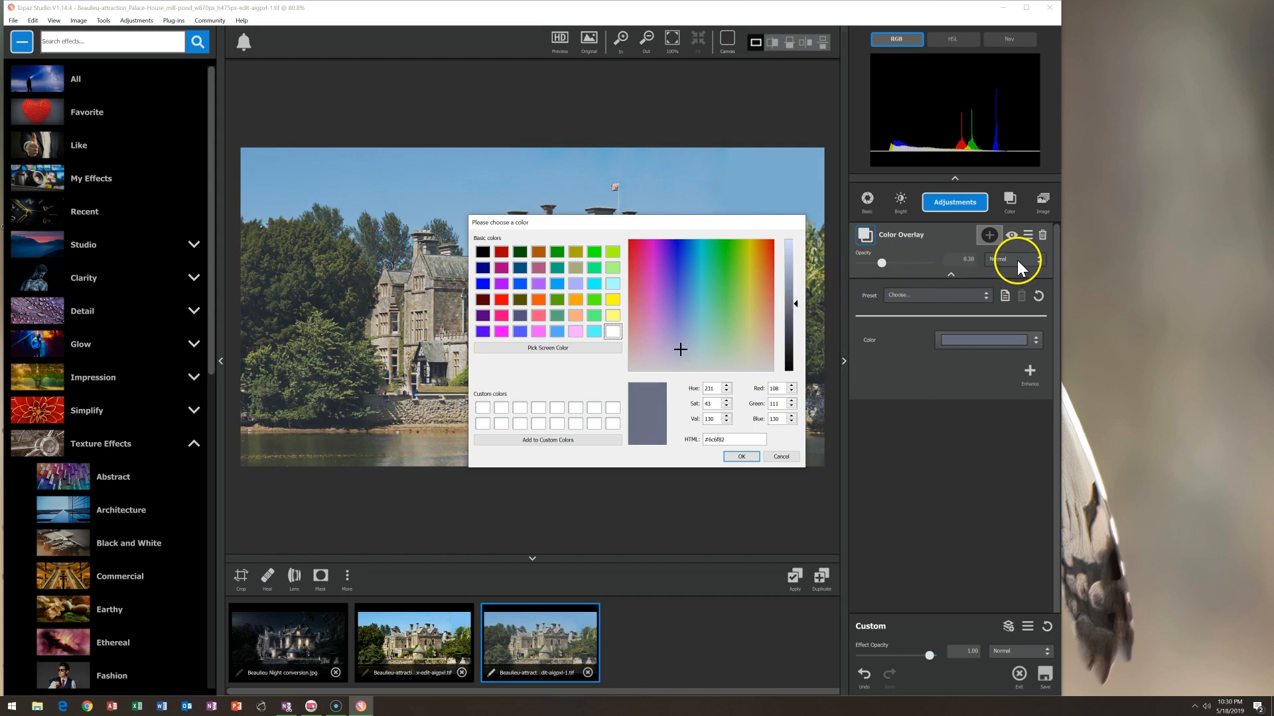
{"action": "left_click", "coordinate": [755, 457]}
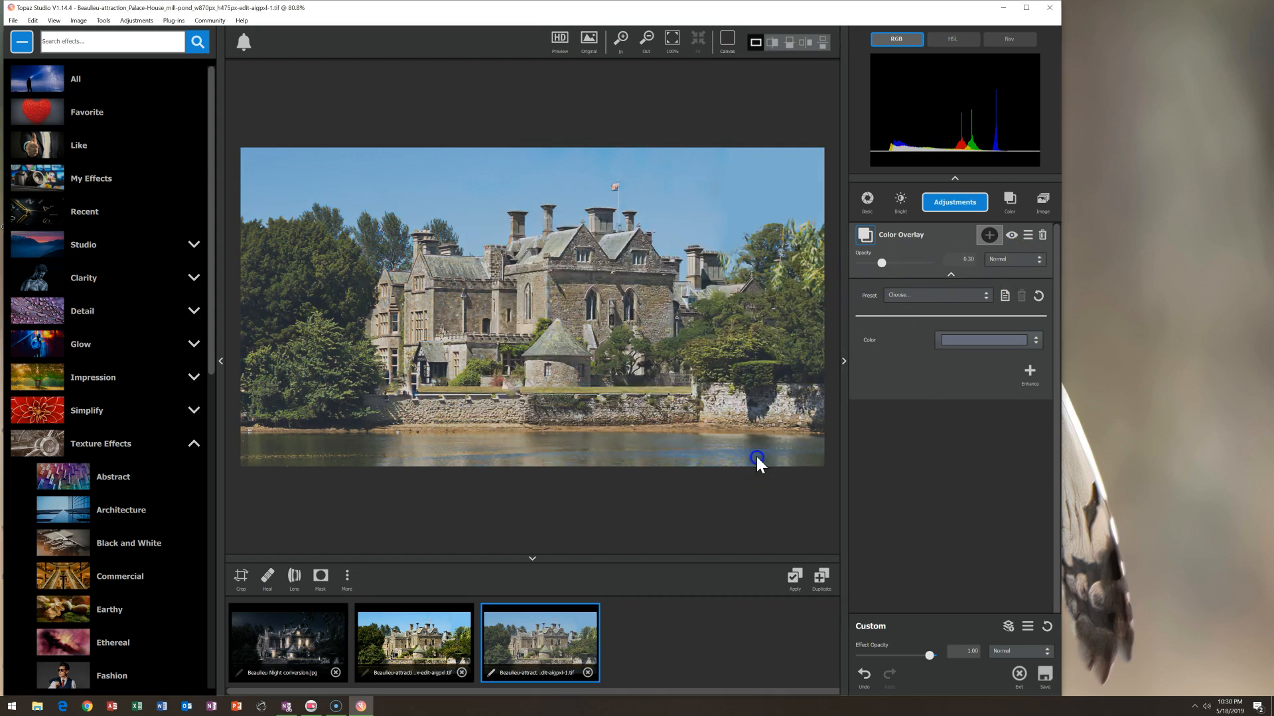
- Set the Color Overlay's blend mode to Color and its opacity to 1.00
{"action": "left_click", "coordinate": [1016, 262]}
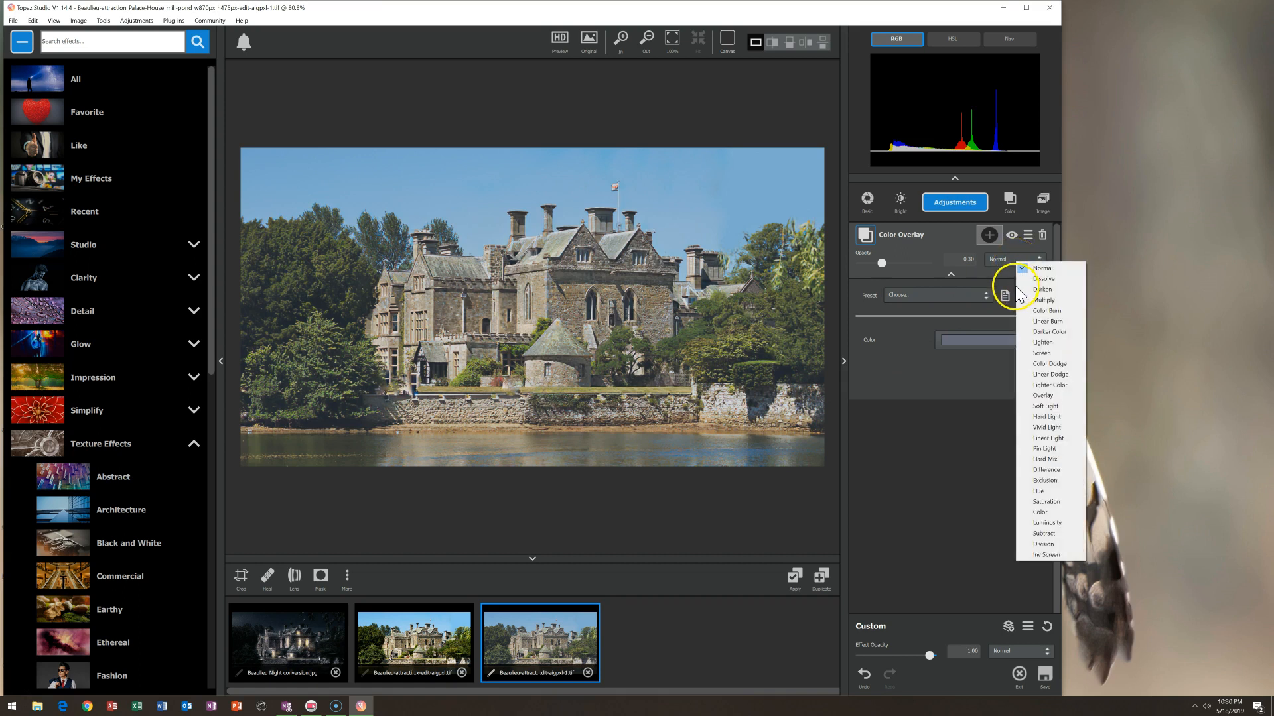
{"action": "left_click", "coordinate": [1028, 513]}
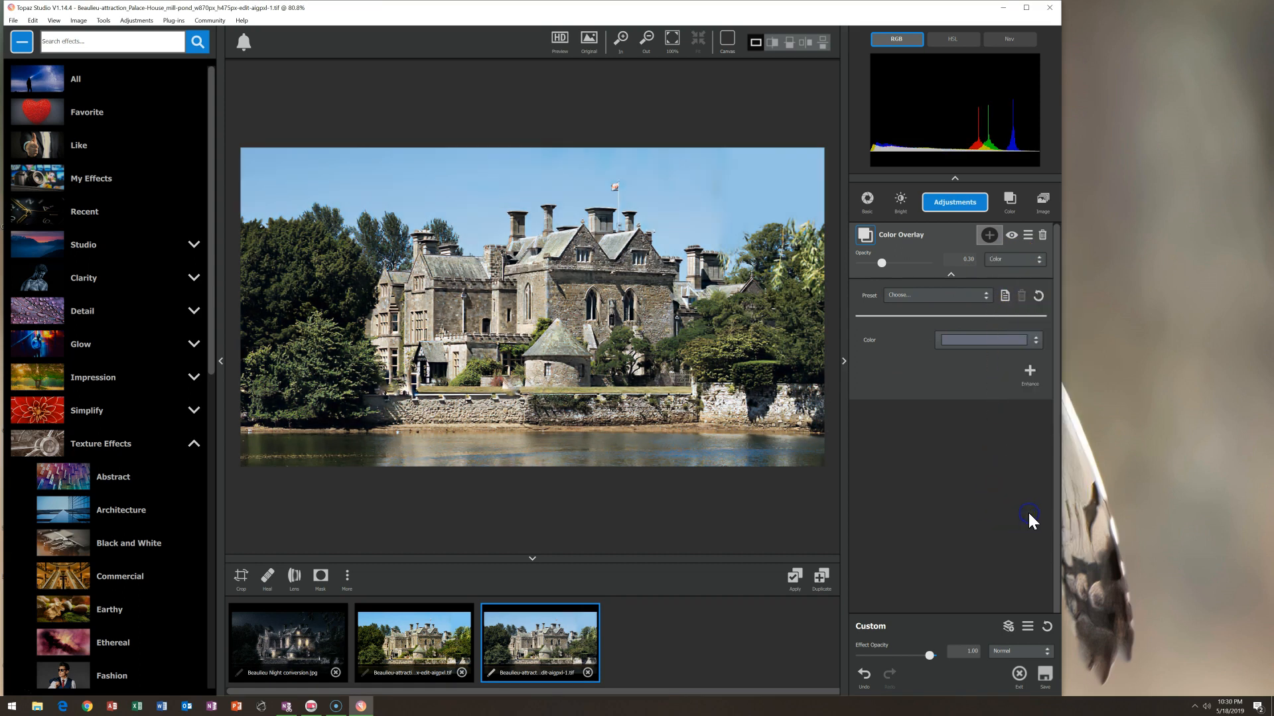
{"action": "left_click", "coordinate": [979, 339]}
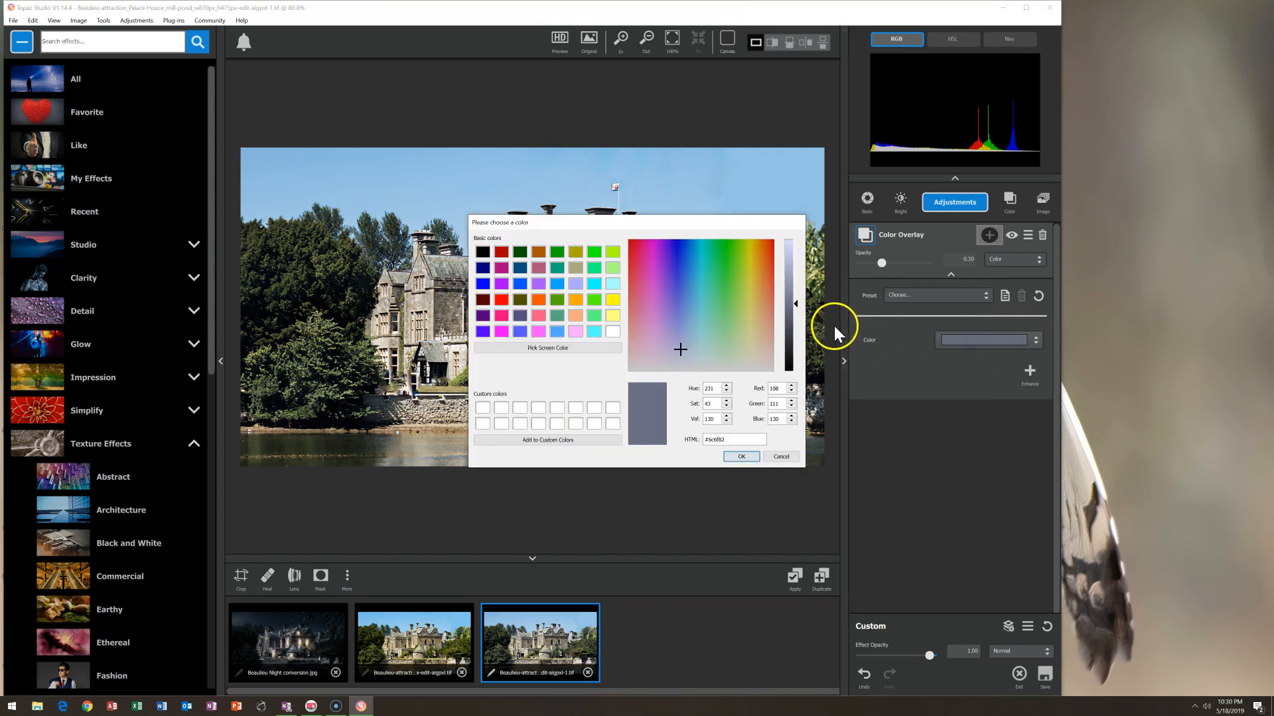
{"action": "left_click_drag", "start_coordinate": [881, 262], "coordinate": [926, 264]}
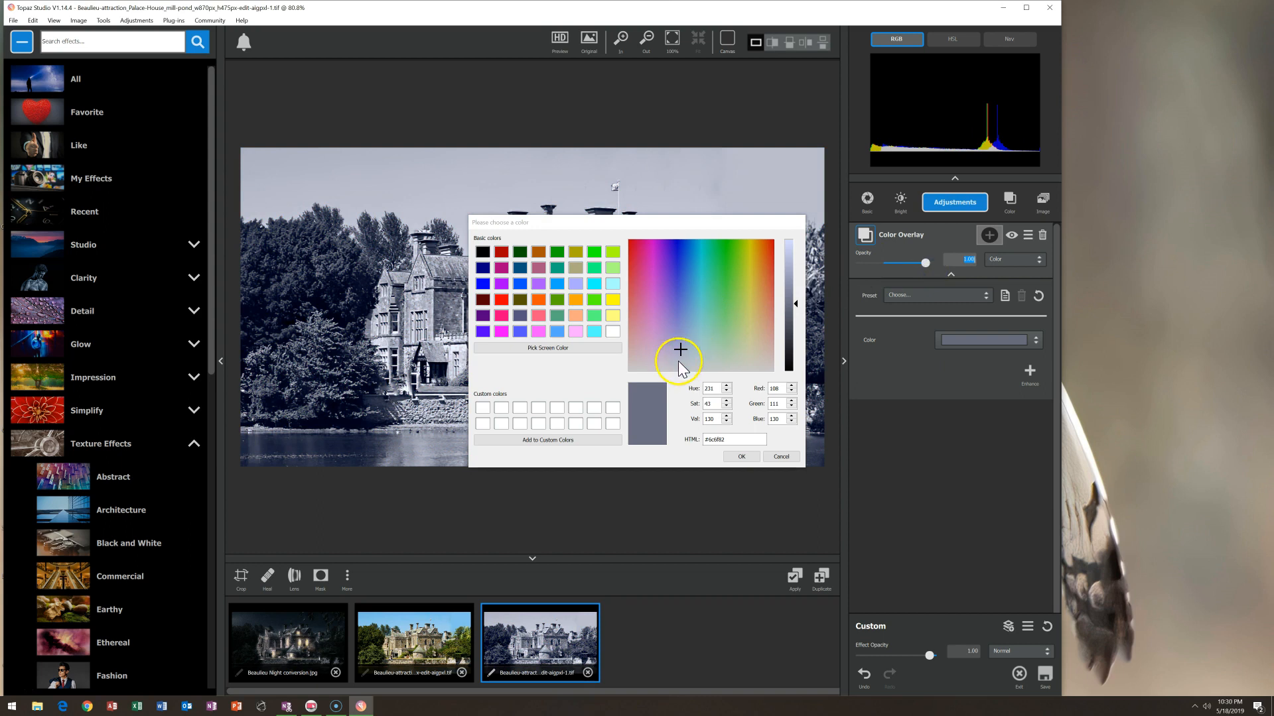
- Brighten the overlay's grey-blue colour to a value of 160 (RGB 133, 137, 160)
{"action": "left_click", "coordinate": [793, 301]}
{"action": "mouse_move", "coordinate": [793, 301]}
{"action": "left_mouse_down"}
{"action": "mouse_move", "coordinate": [794, 284]}
{"action": "mouse_move", "coordinate": [796, 371]}
{"action": "mouse_move", "coordinate": [801, 271]}
{"action": "mouse_move", "coordinate": [789, 288]}
{"action": "left_mouse_up"}
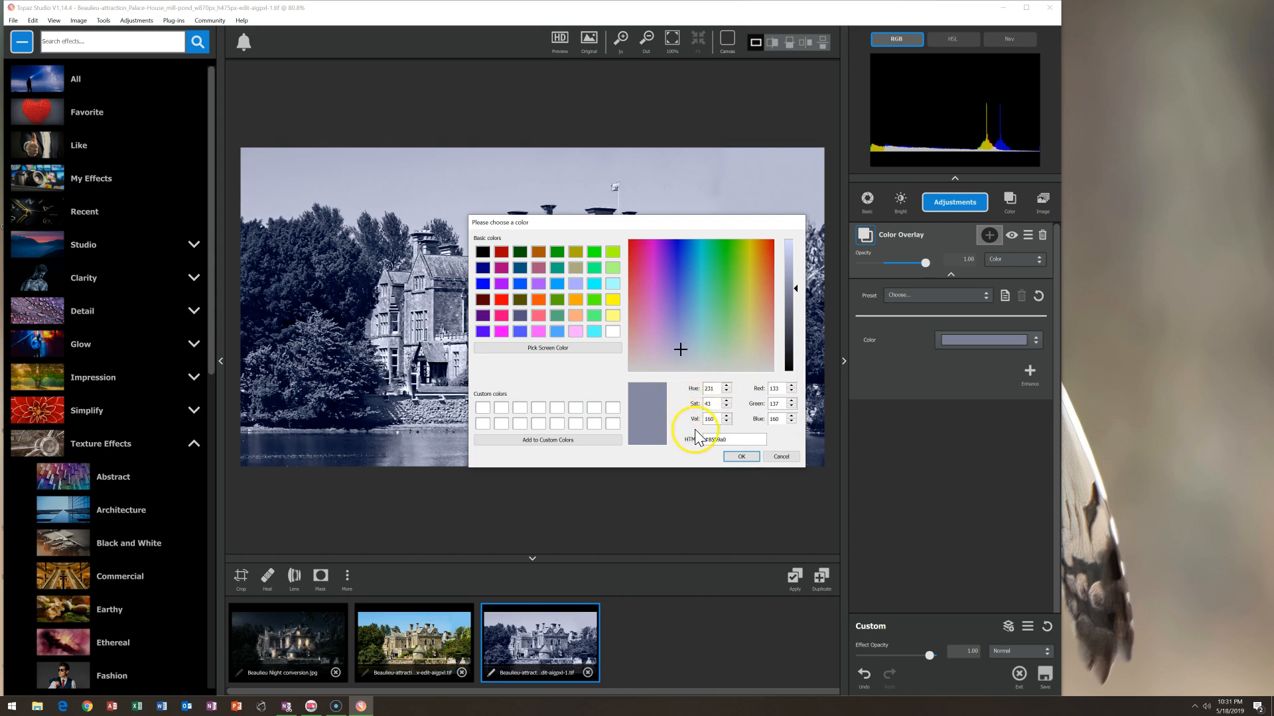
{"action": "left_click", "coordinate": [742, 457]}
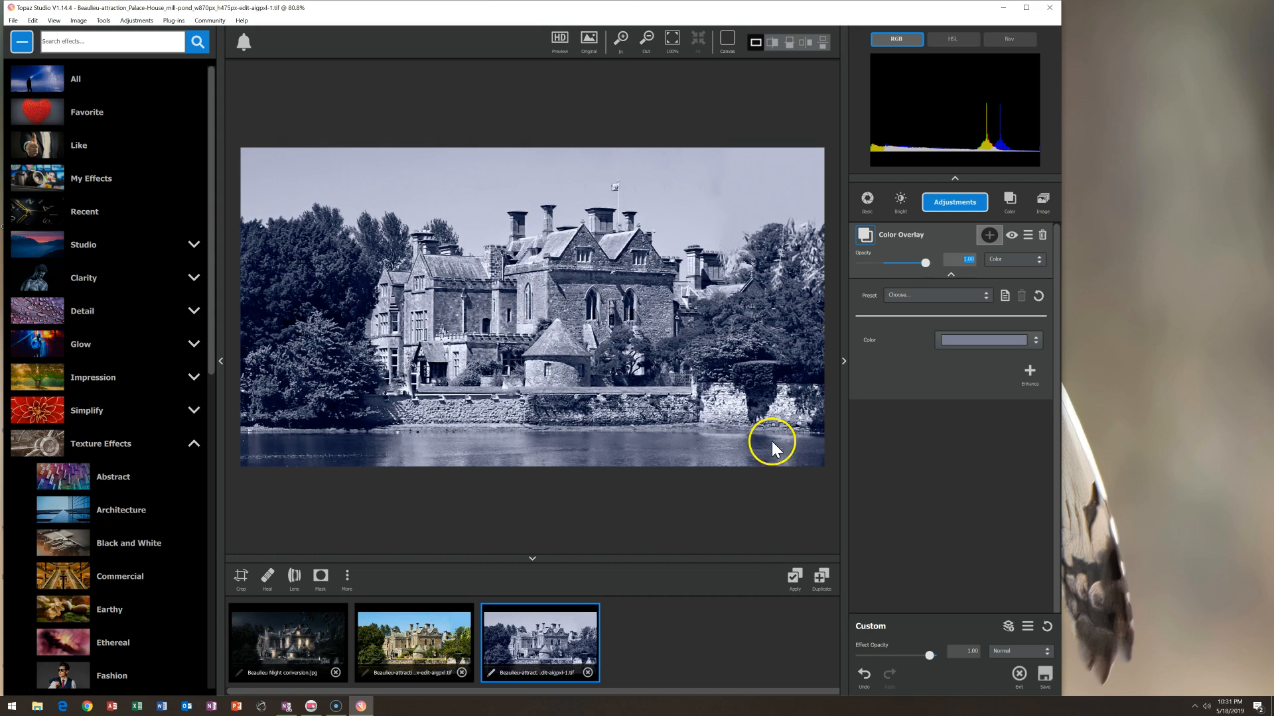
- Lower the Color Overlay's opacity to 0.83 and collapse its settings
{"action": "left_click_drag", "start_coordinate": [926, 272], "coordinate": [915, 264]}
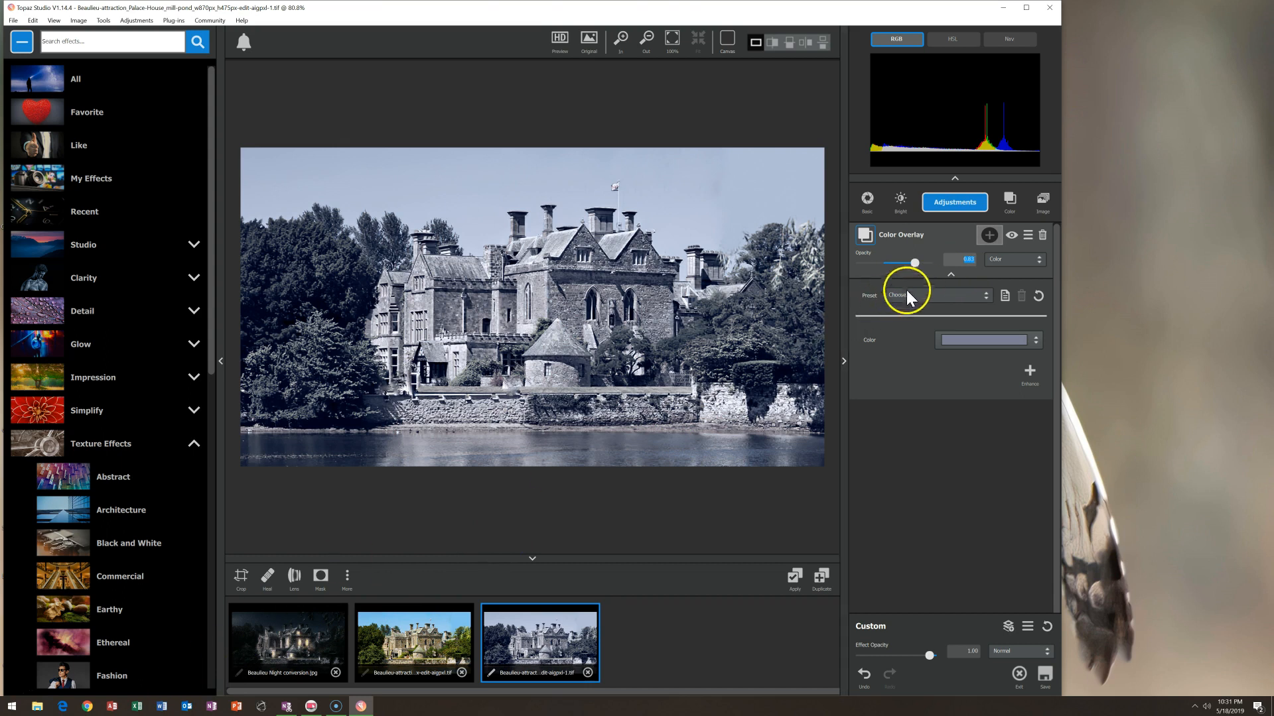
{"action": "left_click", "coordinate": [952, 277]}
- Add a Basic Adjustment above the overlay and darken its exposure to -0.64
{"action": "left_click", "coordinate": [959, 211]}
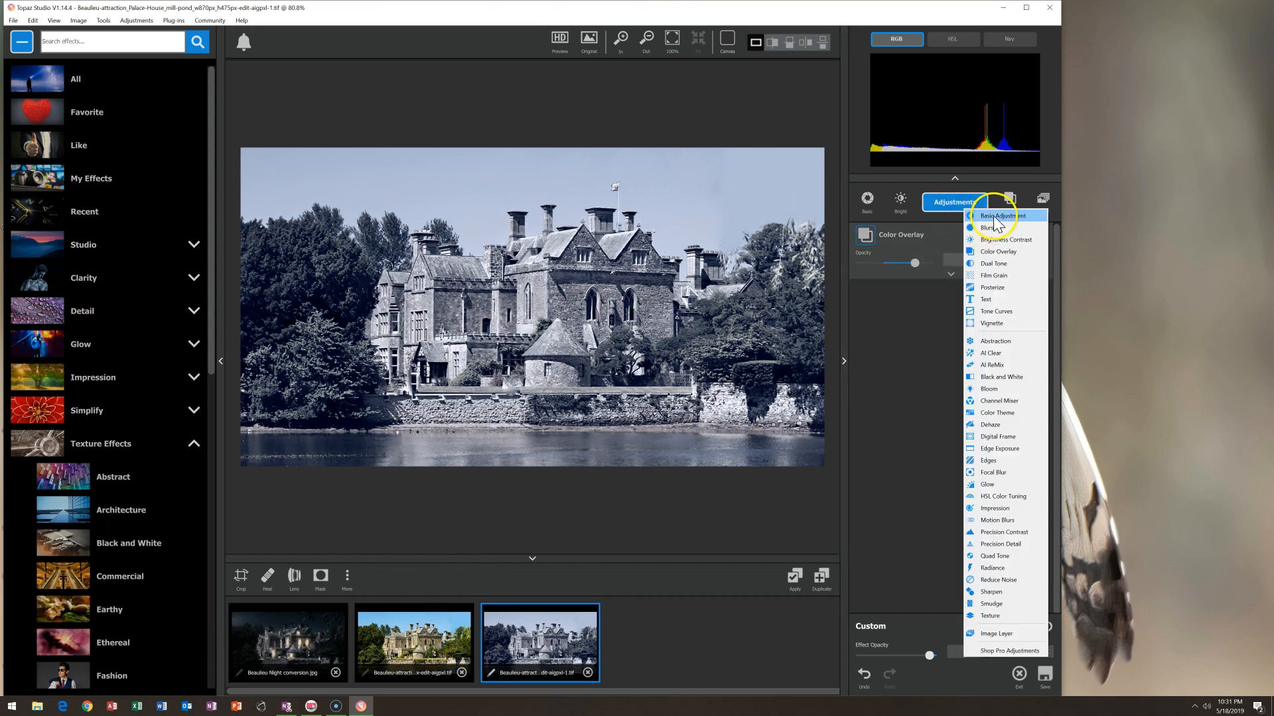
{"action": "left_click", "coordinate": [988, 216]}
{"action": "scroll", "coordinate": [916, 386], "scroll_direction": "down", "scroll_amount": 1}
{"action": "left_click_drag", "start_coordinate": [934, 388], "coordinate": [893, 388]}
- Set the Basic Adjustment's clarity to 0.15 and shadow to 0.14, and raise its black level very slightly
{"action": "left_click", "coordinate": [932, 412]}
{"action": "left_click_drag", "start_coordinate": [932, 411], "coordinate": [940, 439]}
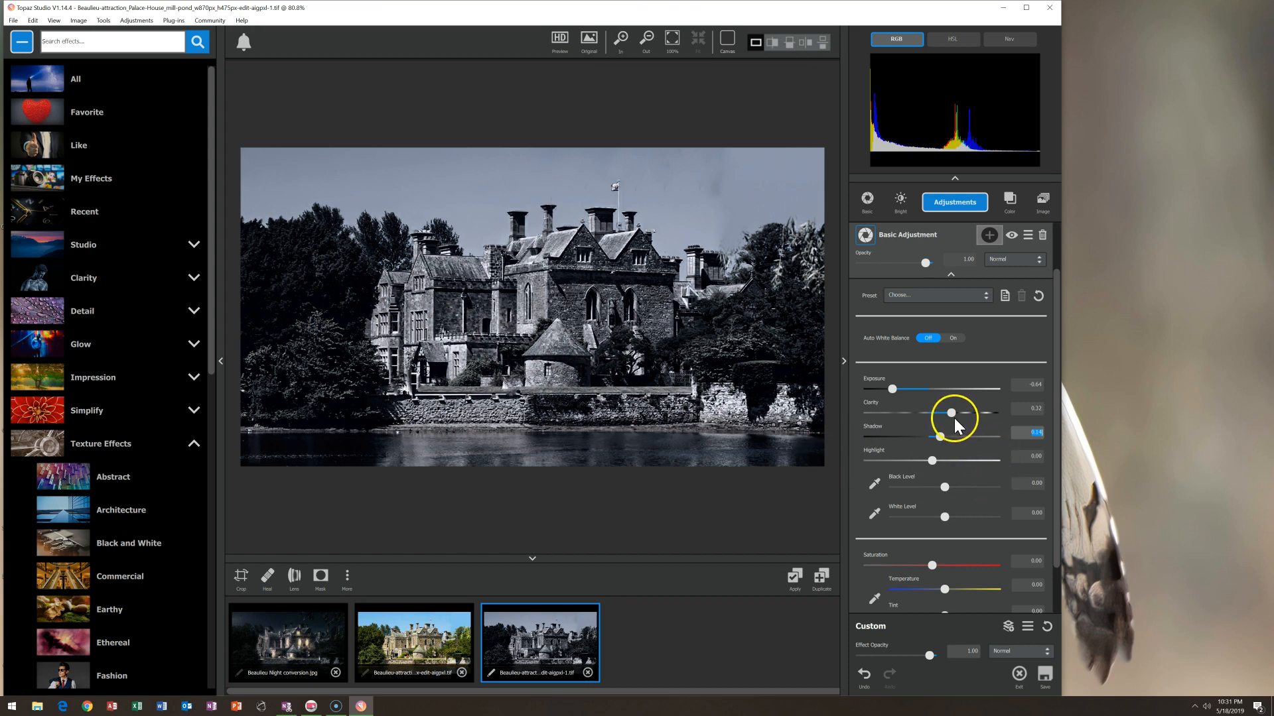
{"action": "left_click_drag", "start_coordinate": [954, 417], "coordinate": [953, 413]}
{"action": "left_click", "coordinate": [944, 487]}
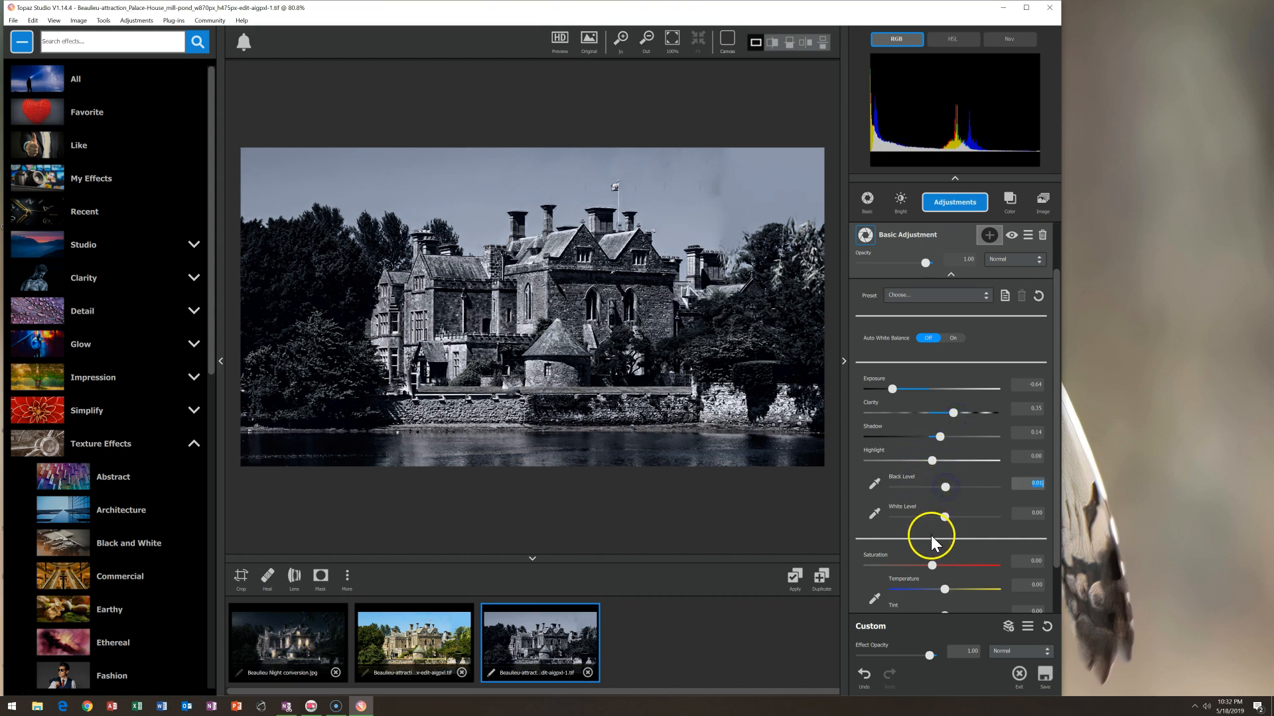
{"action": "left_click", "coordinate": [952, 275]}
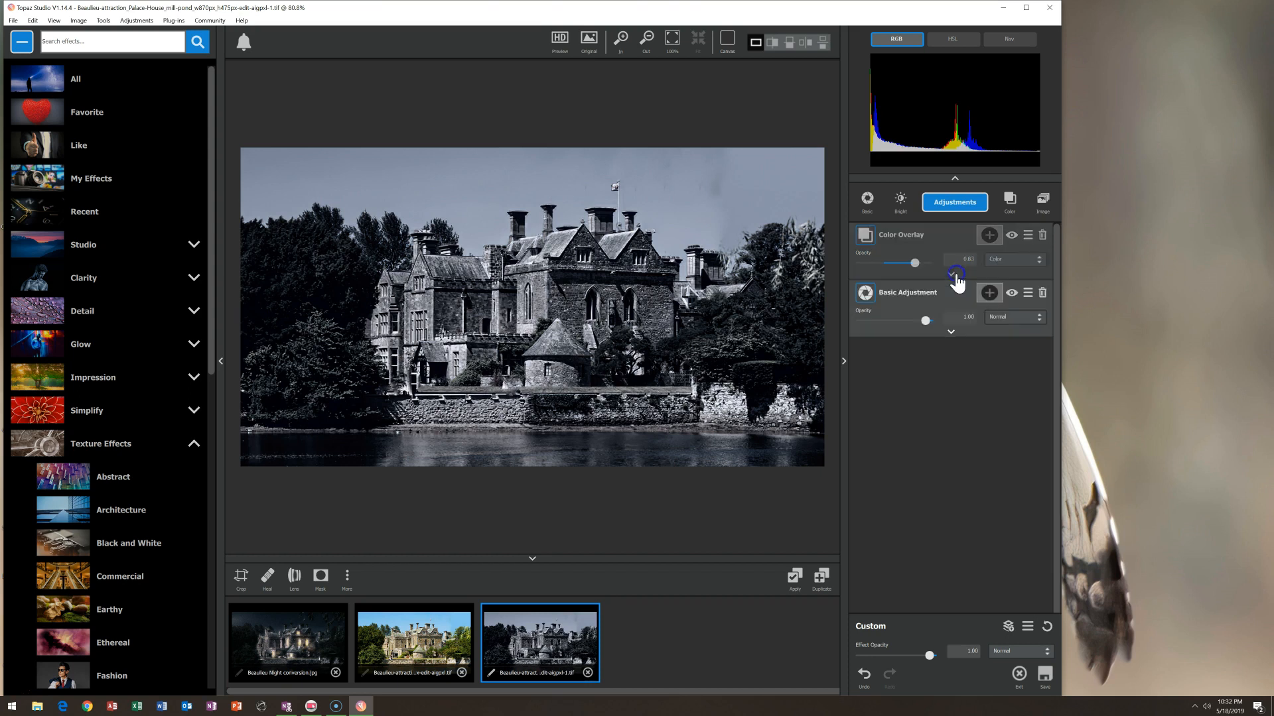
- Add an HSL Color Tuning adjustment, lower the blue lightness to -0.58 and moderately raise the blue saturation
{"action": "left_click", "coordinate": [973, 217]}
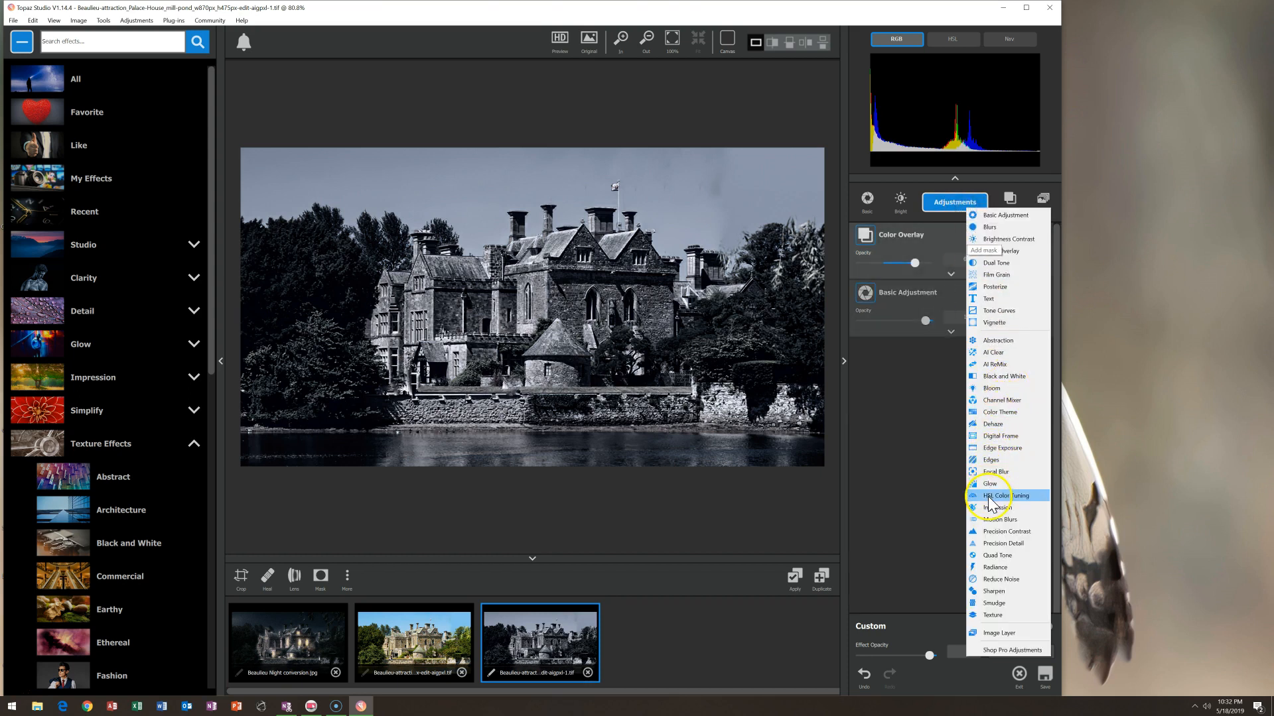
{"action": "left_click", "coordinate": [995, 496]}
{"action": "left_click", "coordinate": [982, 375]}
{"action": "left_click_drag", "start_coordinate": [929, 467], "coordinate": [949, 437]}
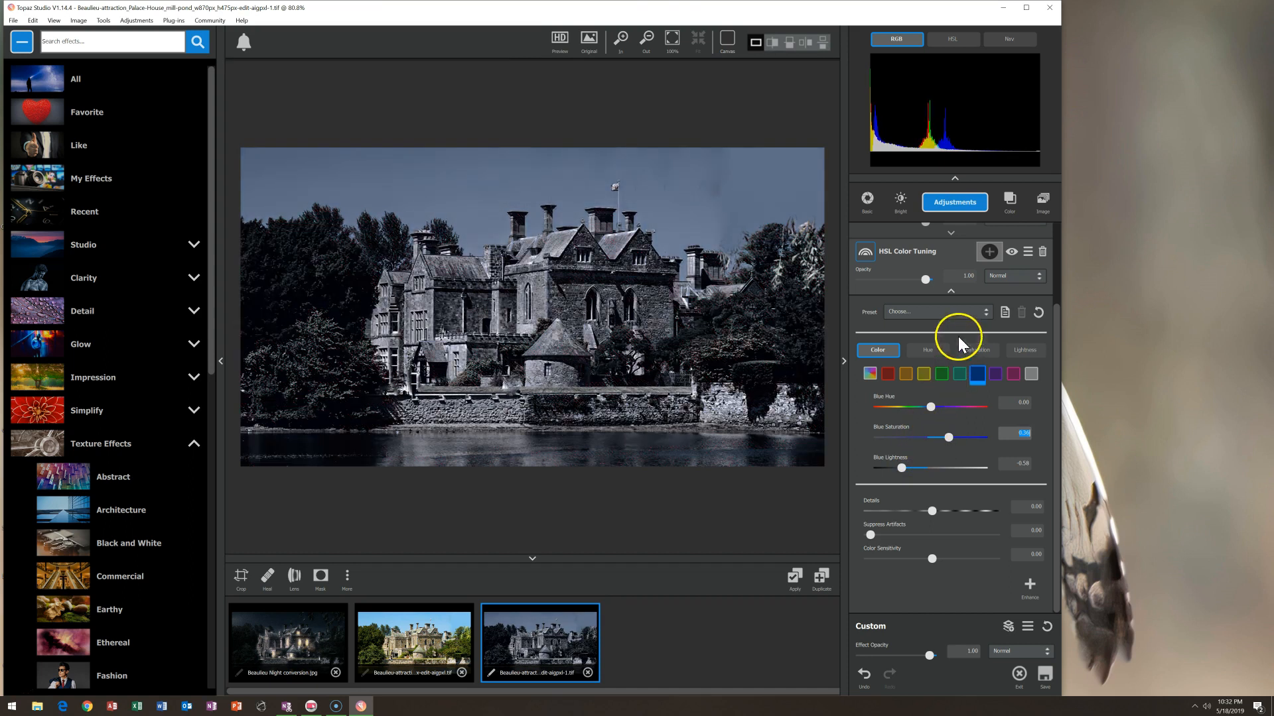
{"action": "left_click", "coordinate": [955, 291]}
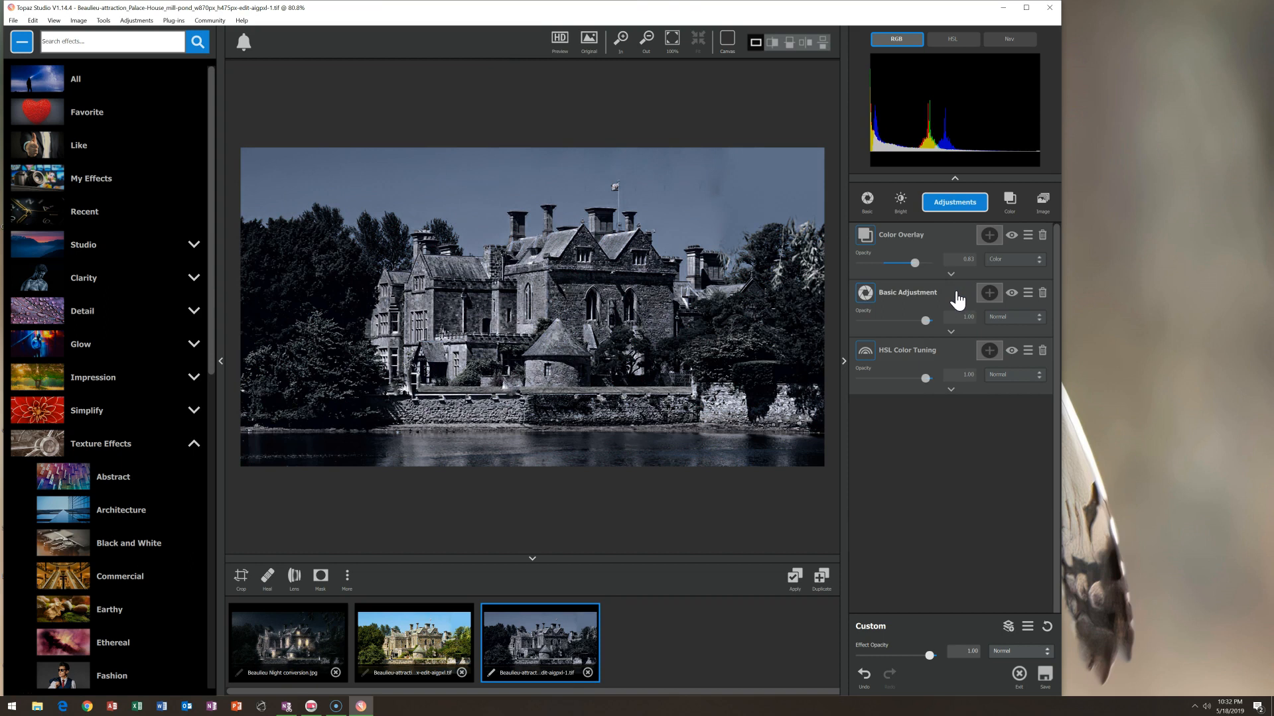
- Add Tone Curves, pull the RGB curve's midpoint down to darken the midtones, and apply all adjustments as a new image
{"action": "left_click", "coordinate": [975, 201]}
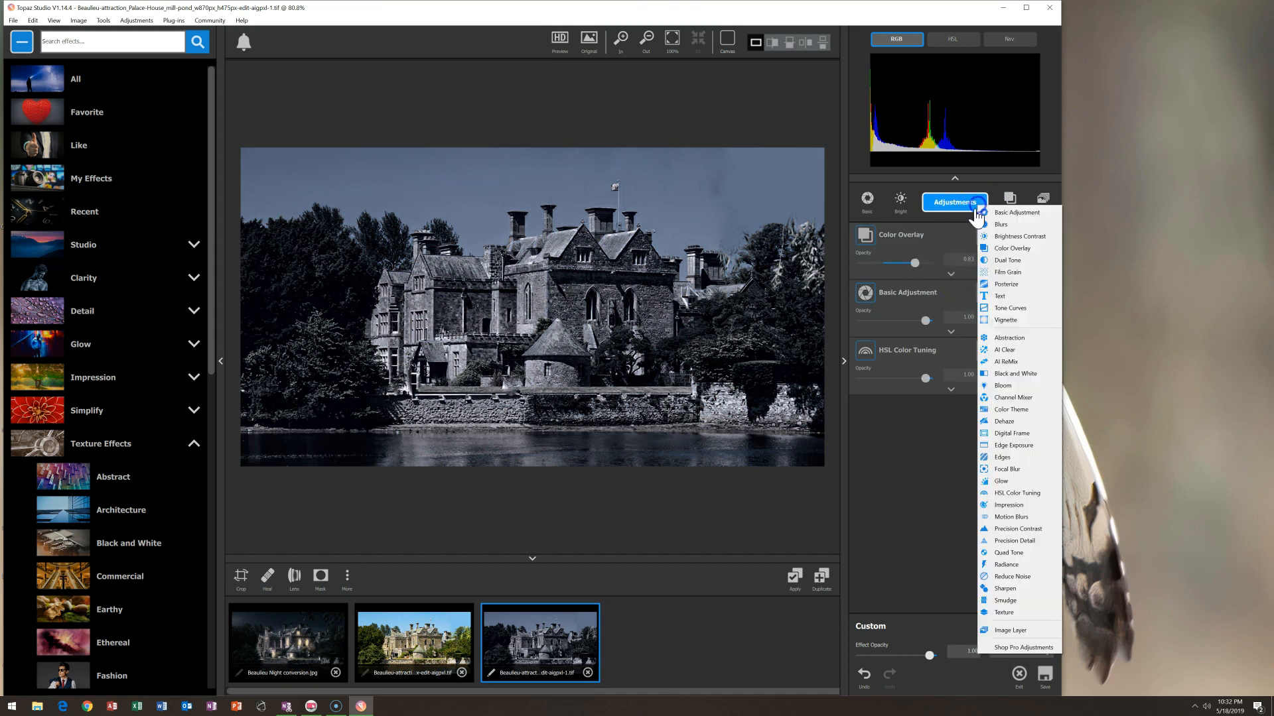
{"action": "left_click", "coordinate": [1008, 310]}
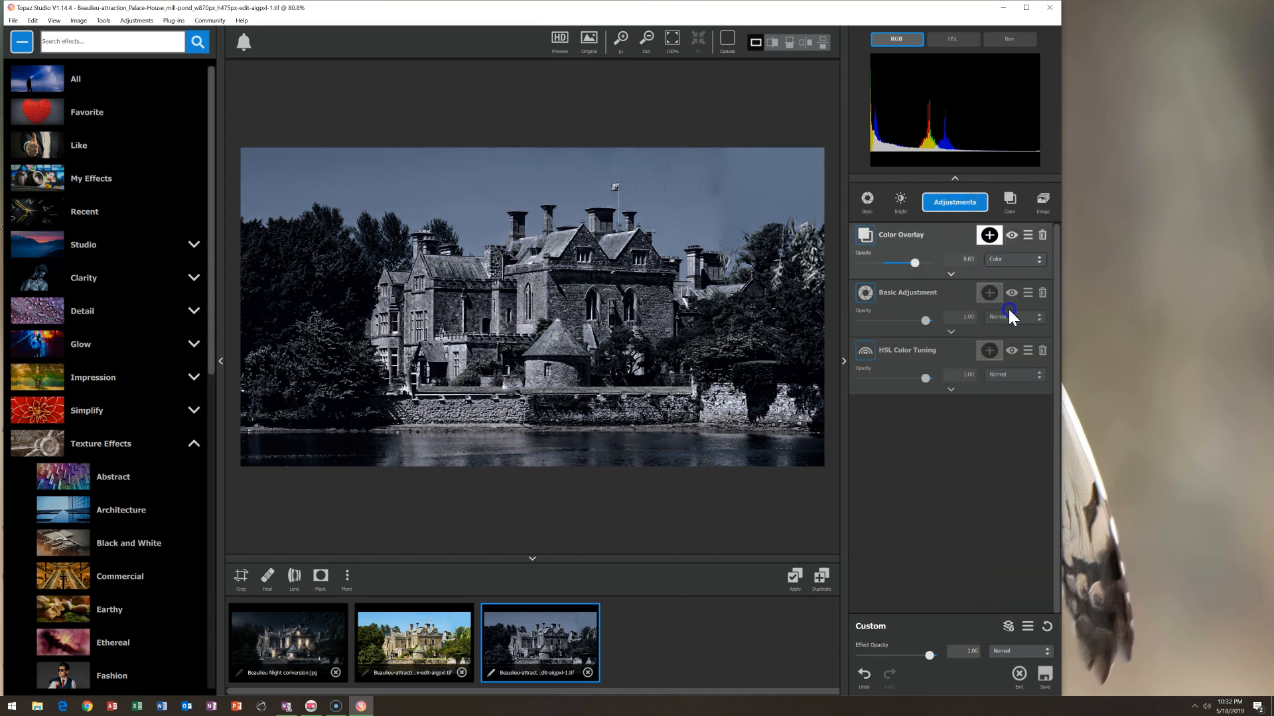
{"action": "scroll", "coordinate": [965, 396], "scroll_direction": "down", "scroll_amount": 1}
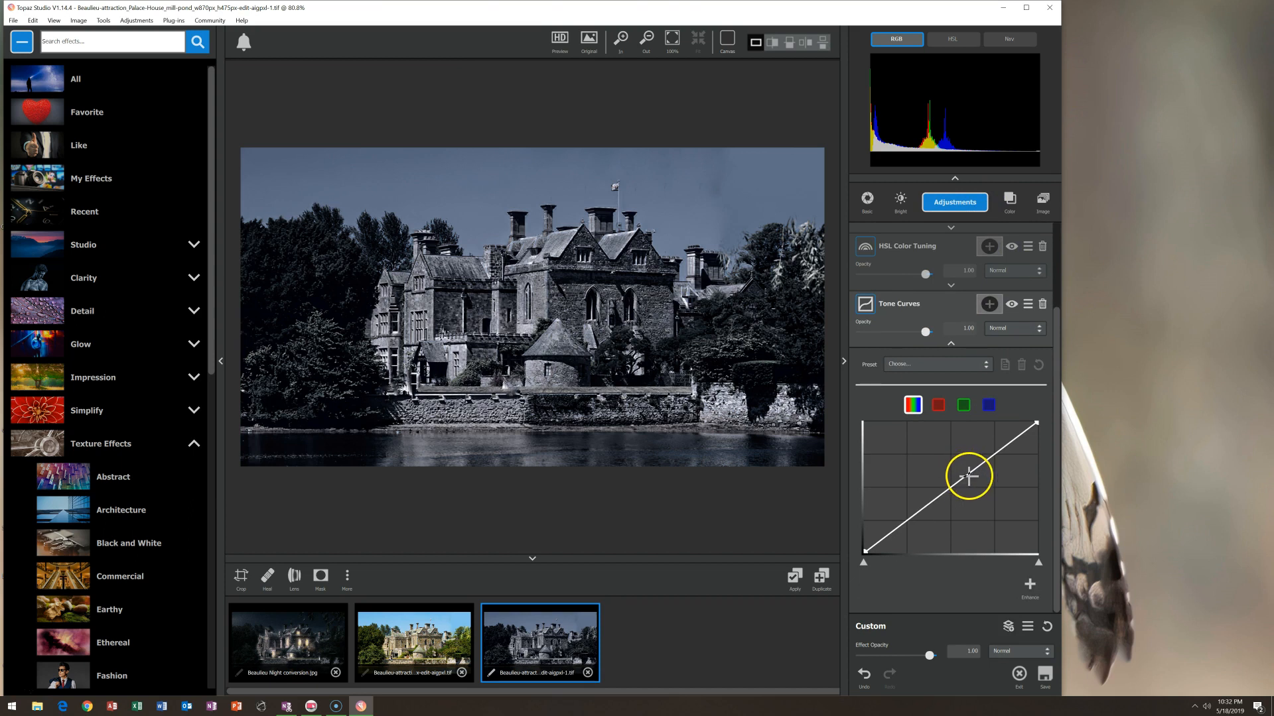
{"action": "left_click_drag", "start_coordinate": [967, 475], "coordinate": [954, 495]}
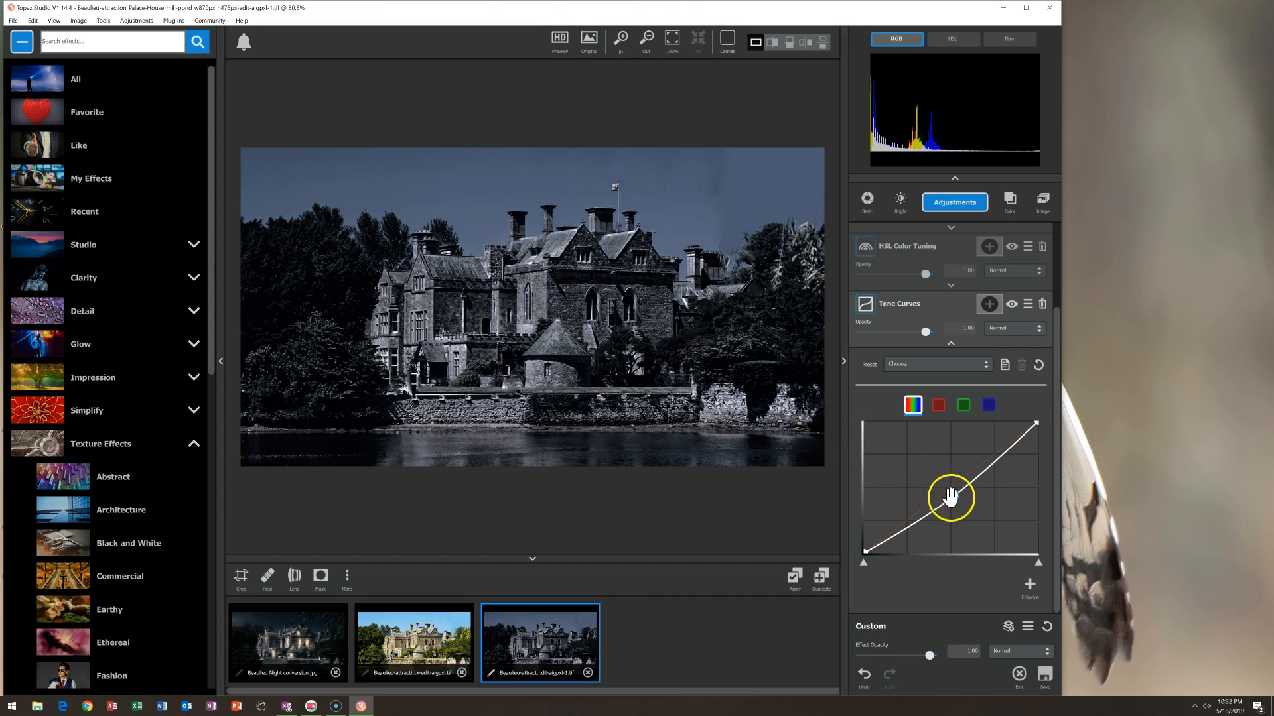
{"action": "left_click_drag", "start_coordinate": [954, 495], "coordinate": [947, 511]}
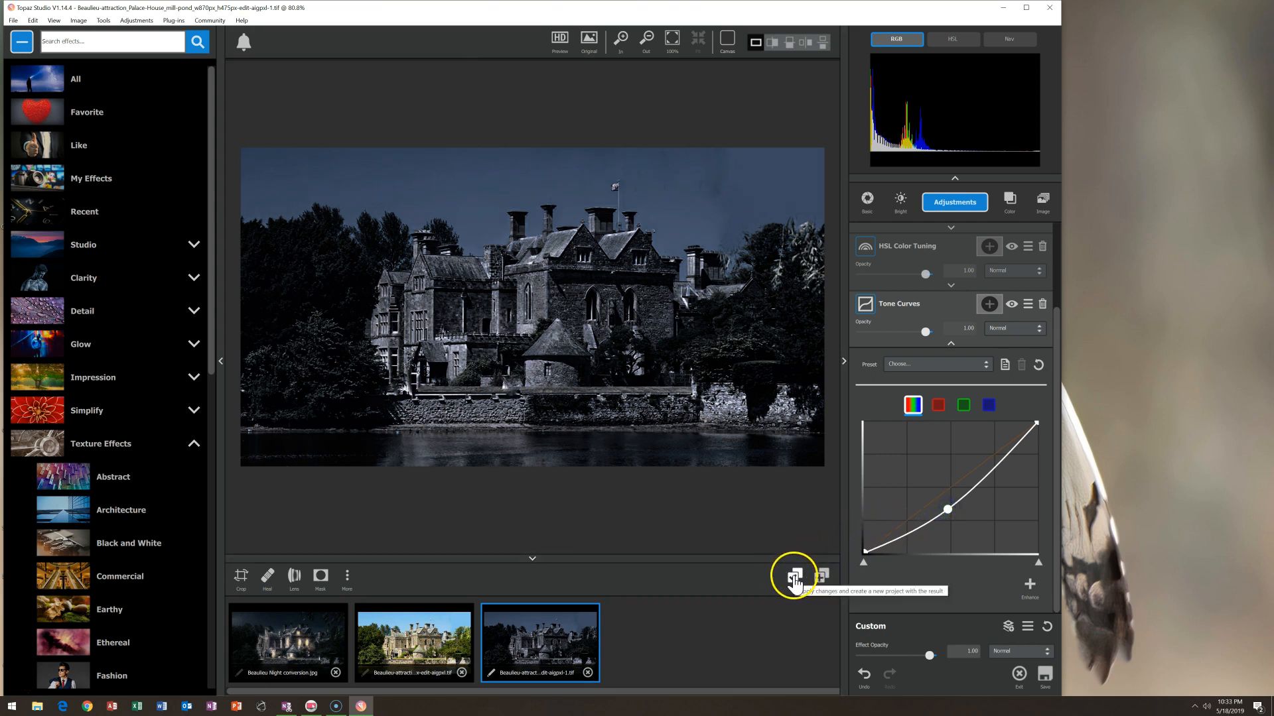
{"action": "left_click", "coordinate": [951, 343]}
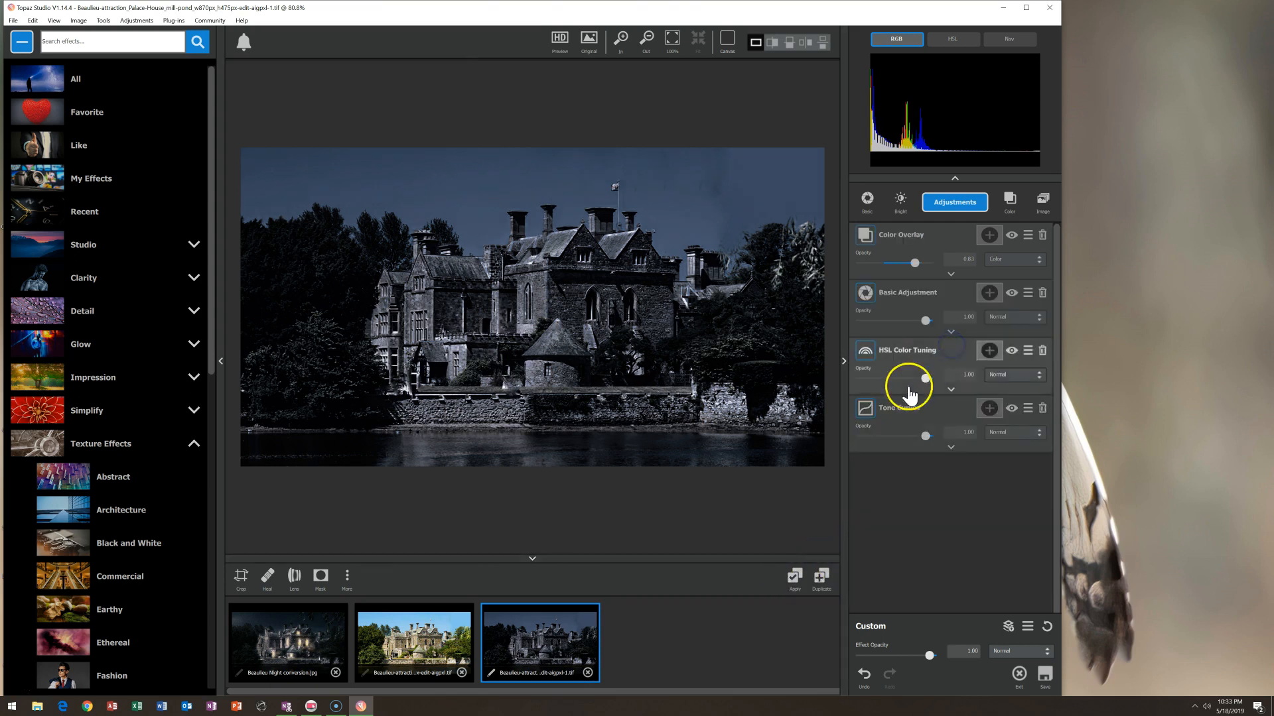
{"action": "left_click", "coordinate": [794, 579]}
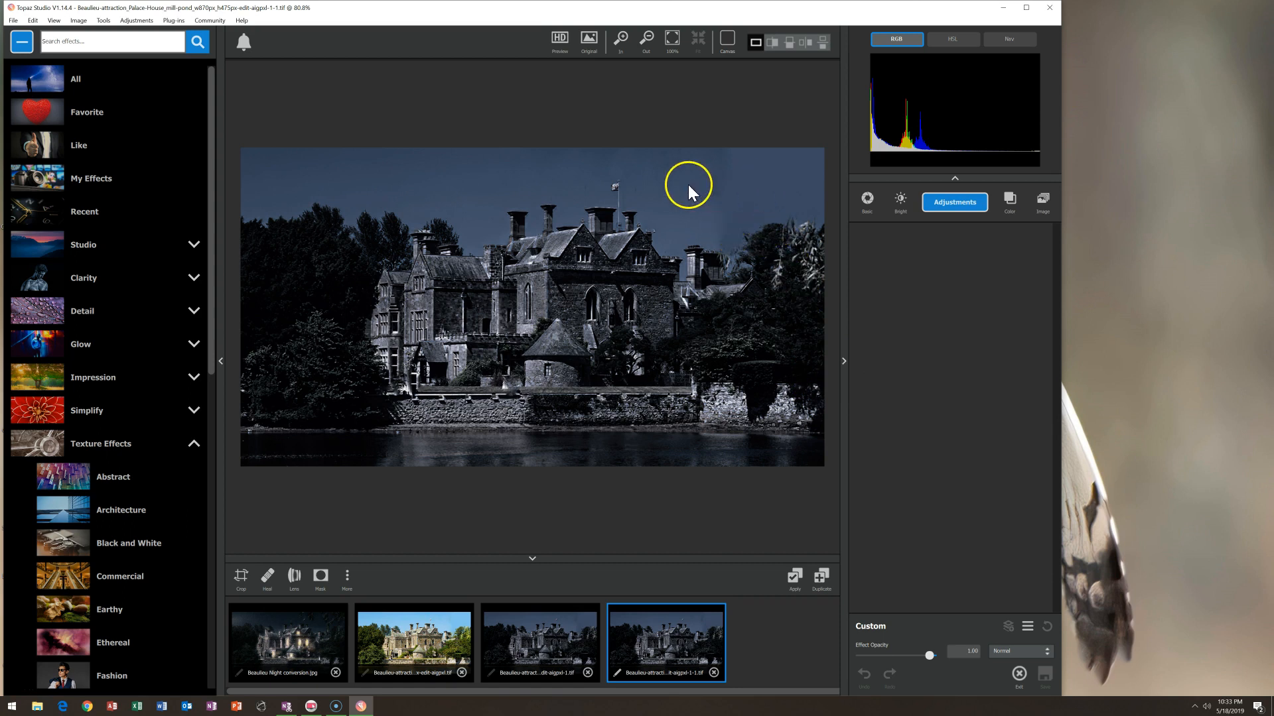
- Add a Texture adjustment to the new image and limit its texture group to Textures
{"action": "left_click", "coordinate": [937, 206]}
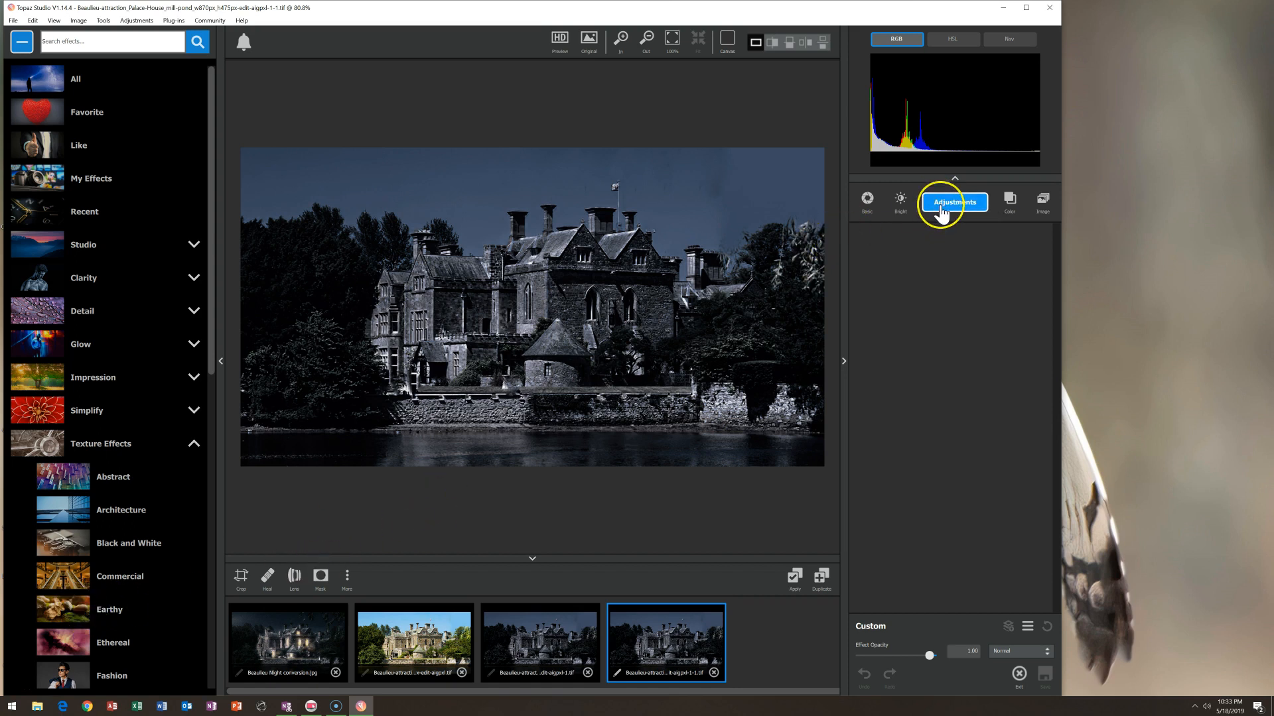
{"action": "left_click", "coordinate": [942, 208]}
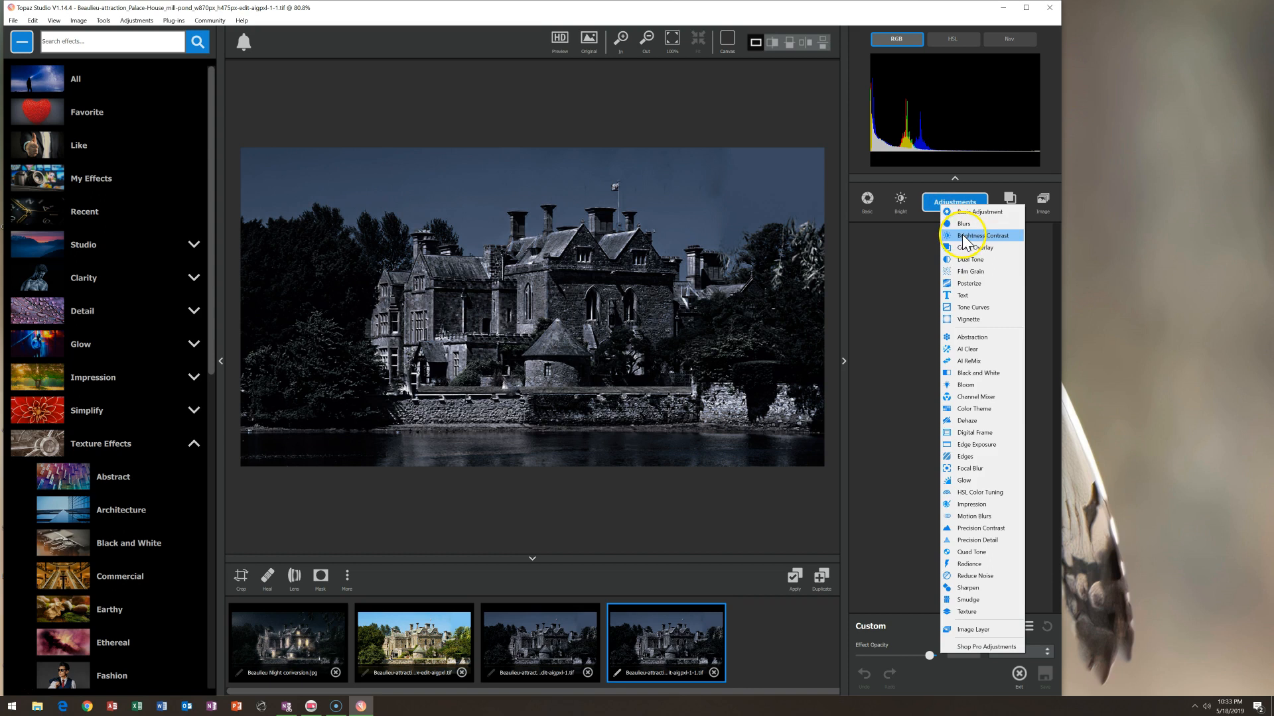
{"action": "left_click", "coordinate": [973, 611]}
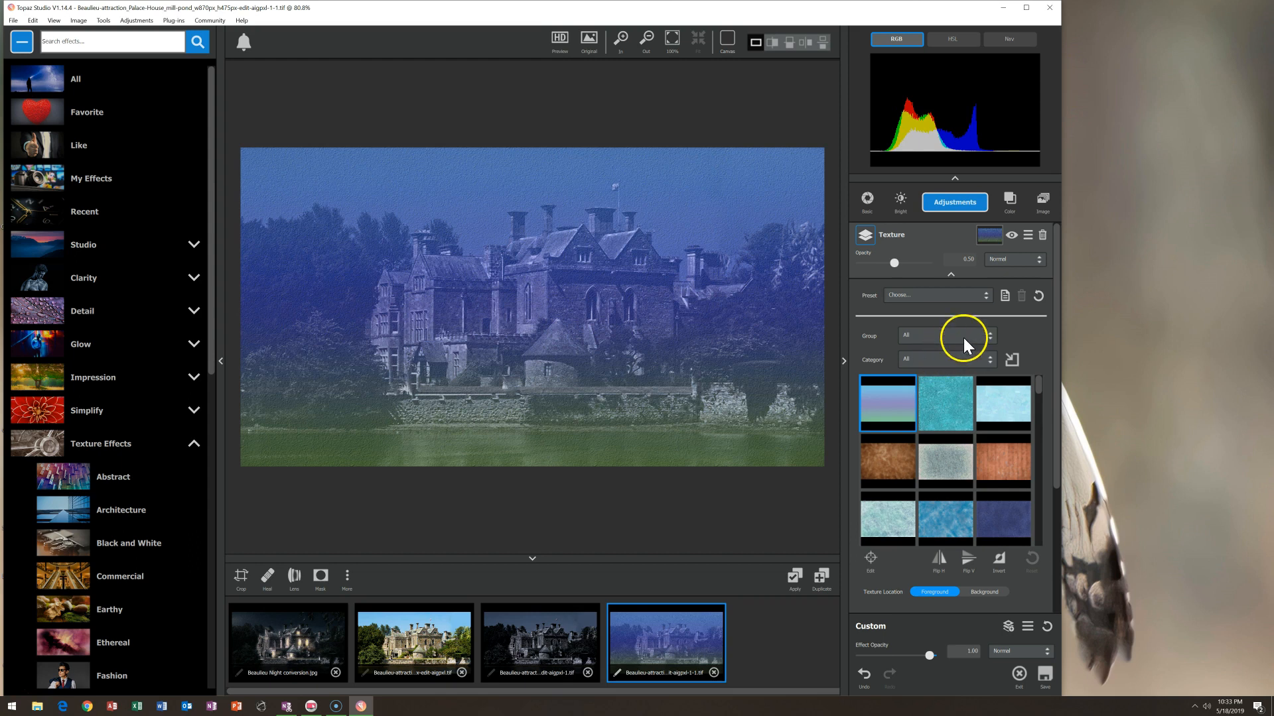
{"action": "left_click", "coordinate": [963, 337]}
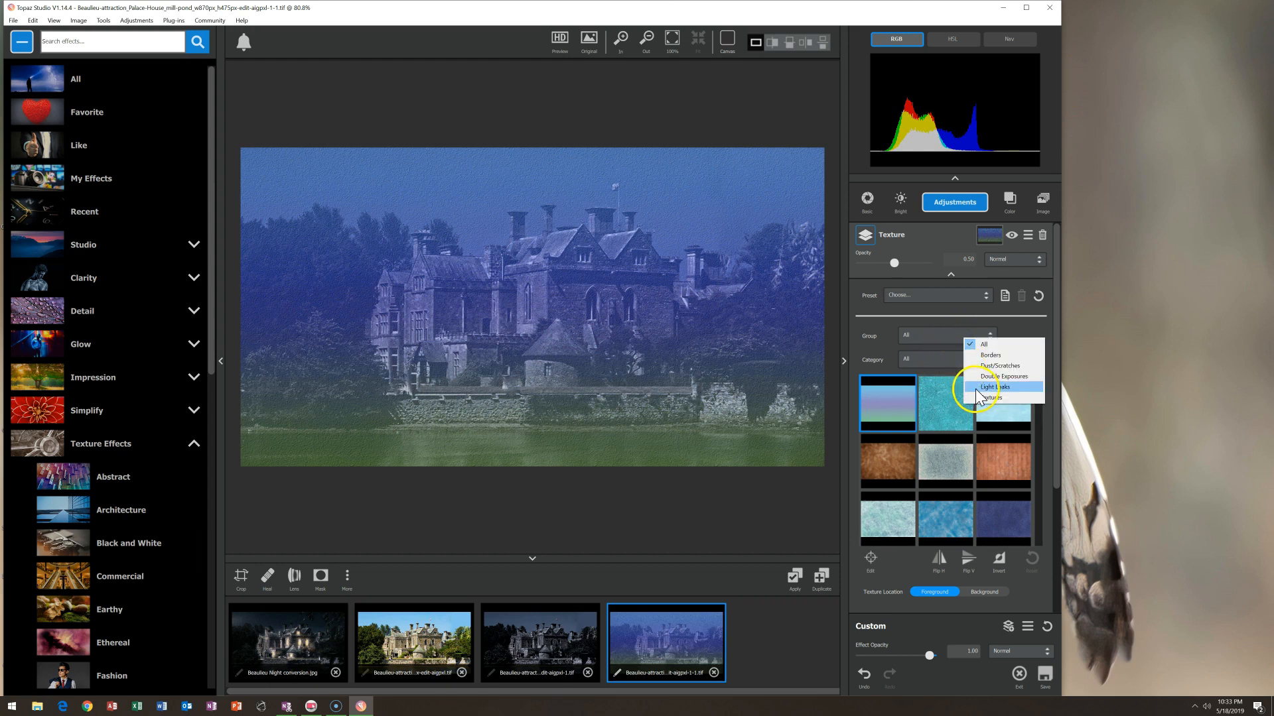
{"action": "left_click", "coordinate": [989, 400]}
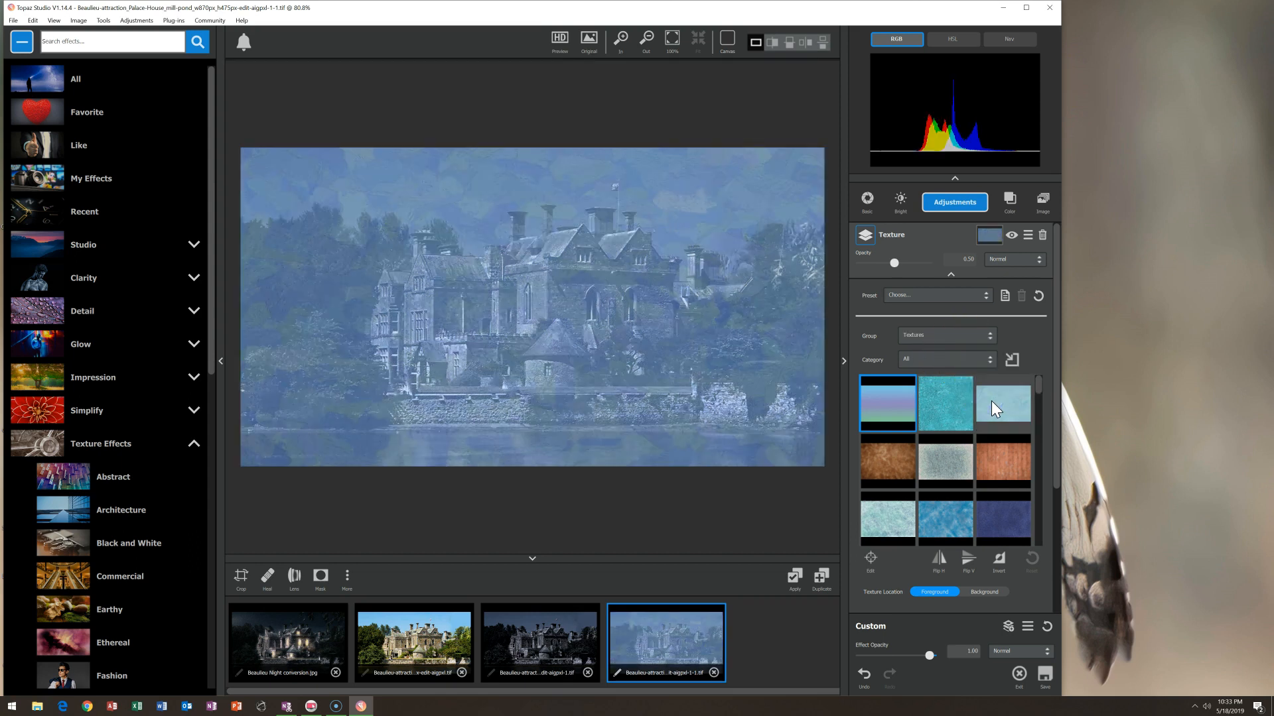
- Choose the black texture with fine star-like speckles near the end of the texture collection
{"action": "left_click", "coordinate": [1044, 394]}
{"action": "left_click_drag", "start_coordinate": [1040, 383], "coordinate": [1020, 507]}
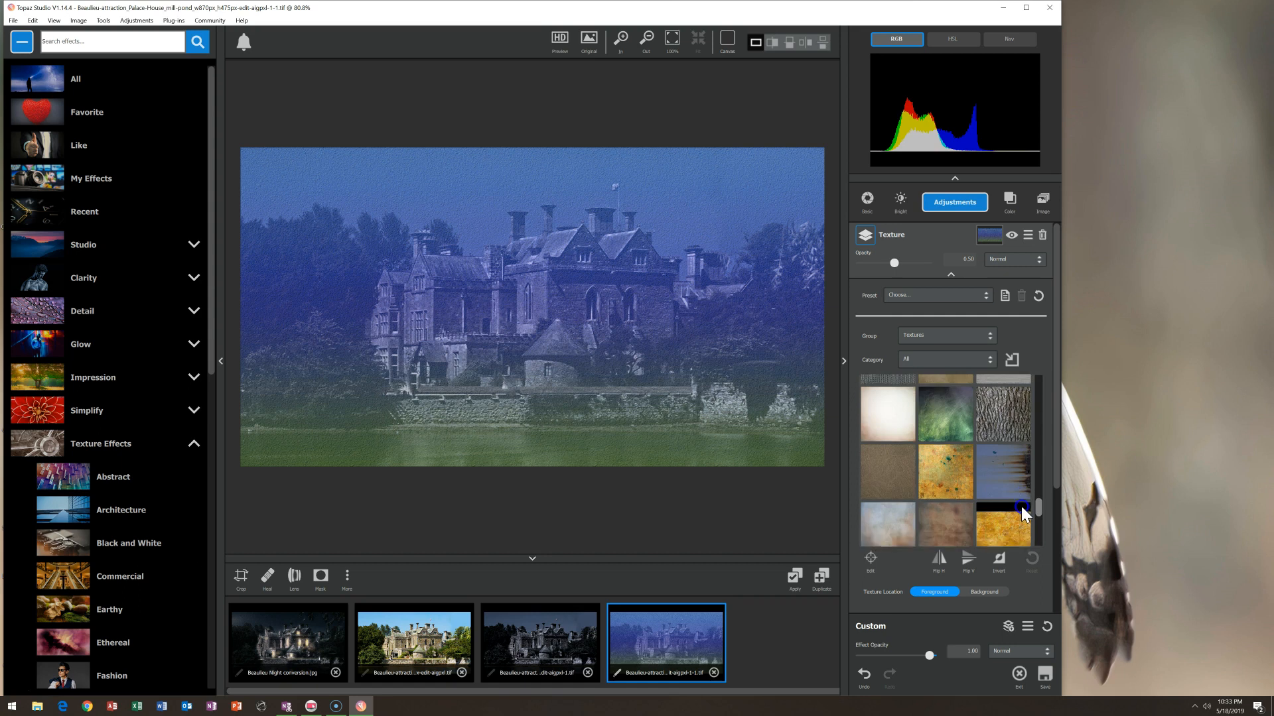
{"action": "left_click", "coordinate": [992, 412]}
{"action": "left_click", "coordinate": [987, 361]}
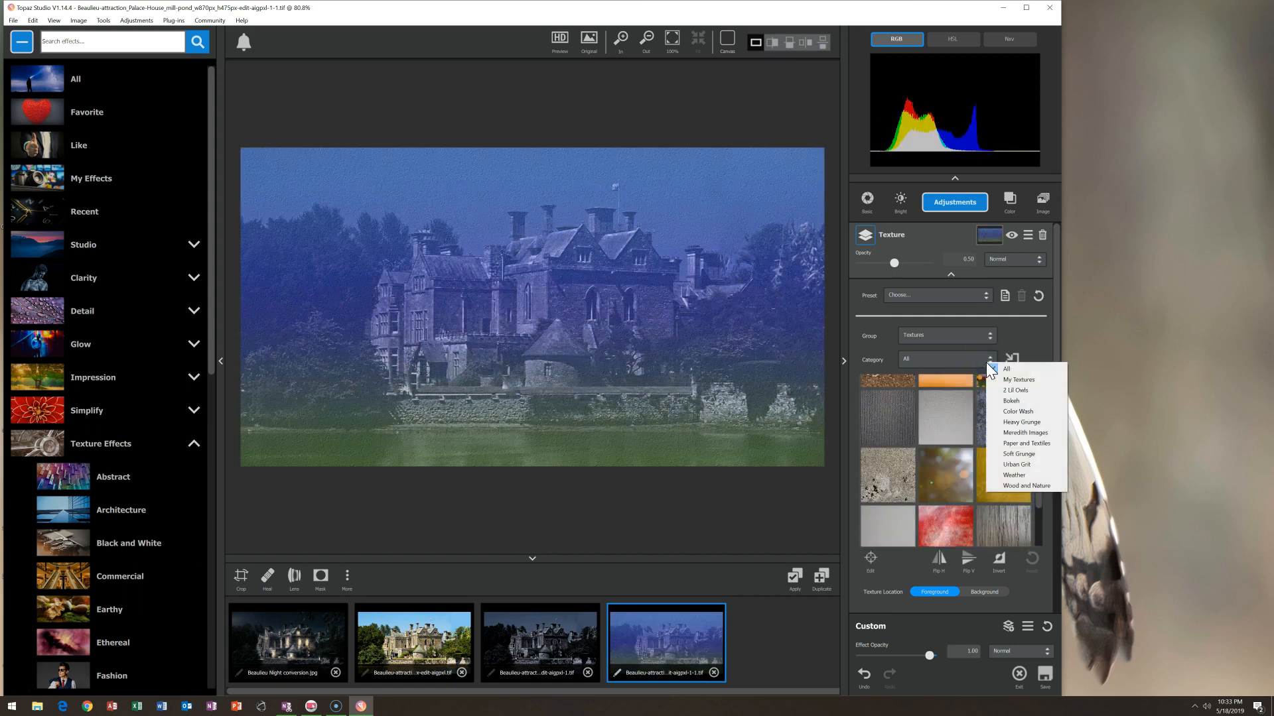
{"action": "left_click", "coordinate": [1021, 341]}
{"action": "left_click", "coordinate": [1029, 418]}
{"action": "left_click_drag", "start_coordinate": [1040, 494], "coordinate": [1034, 533]}
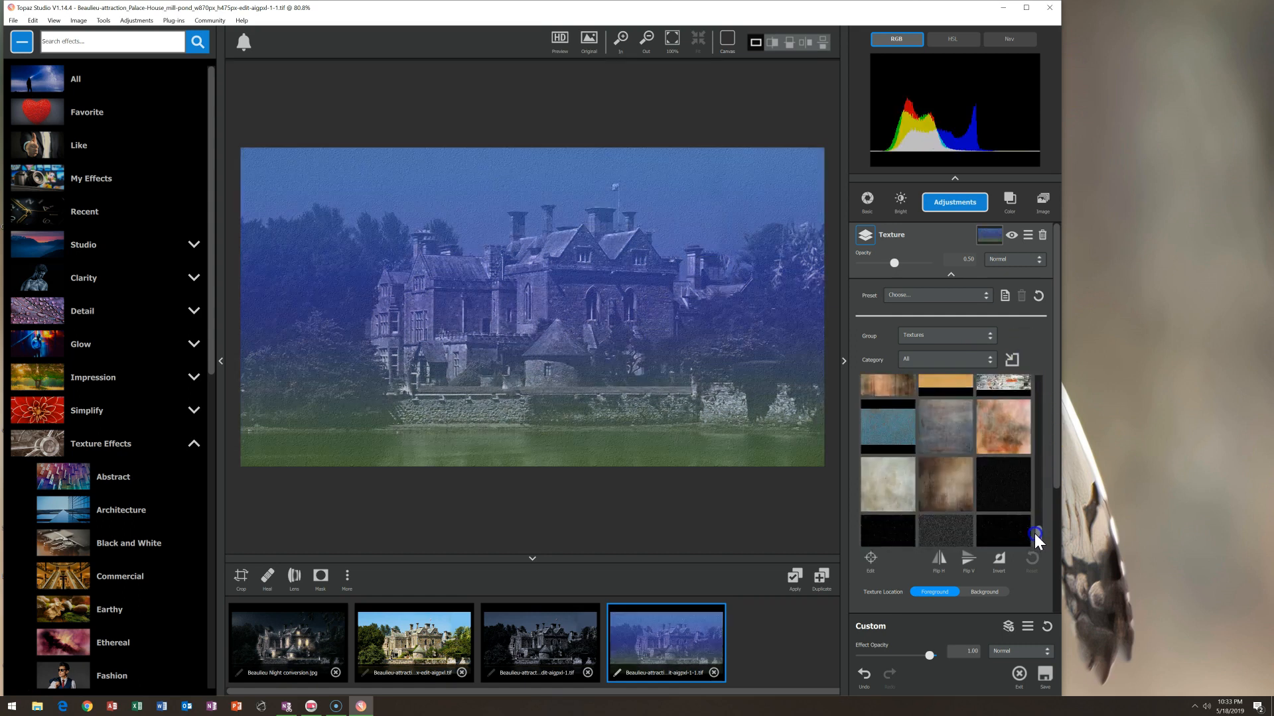
{"action": "left_click", "coordinate": [1006, 489]}
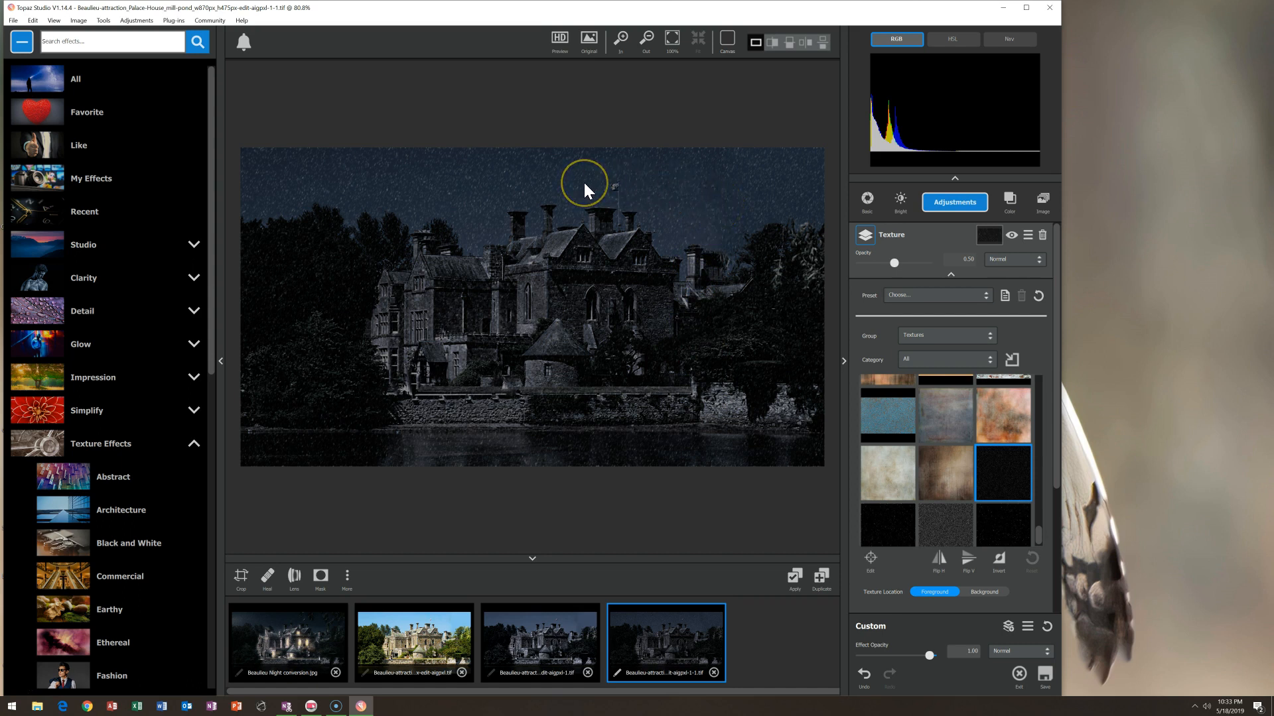
- Set the star texture's contrast to 0.18, detail to 0.25 and brightness to -0.09
{"action": "left_click_drag", "start_coordinate": [1056, 327], "coordinate": [1039, 432]}
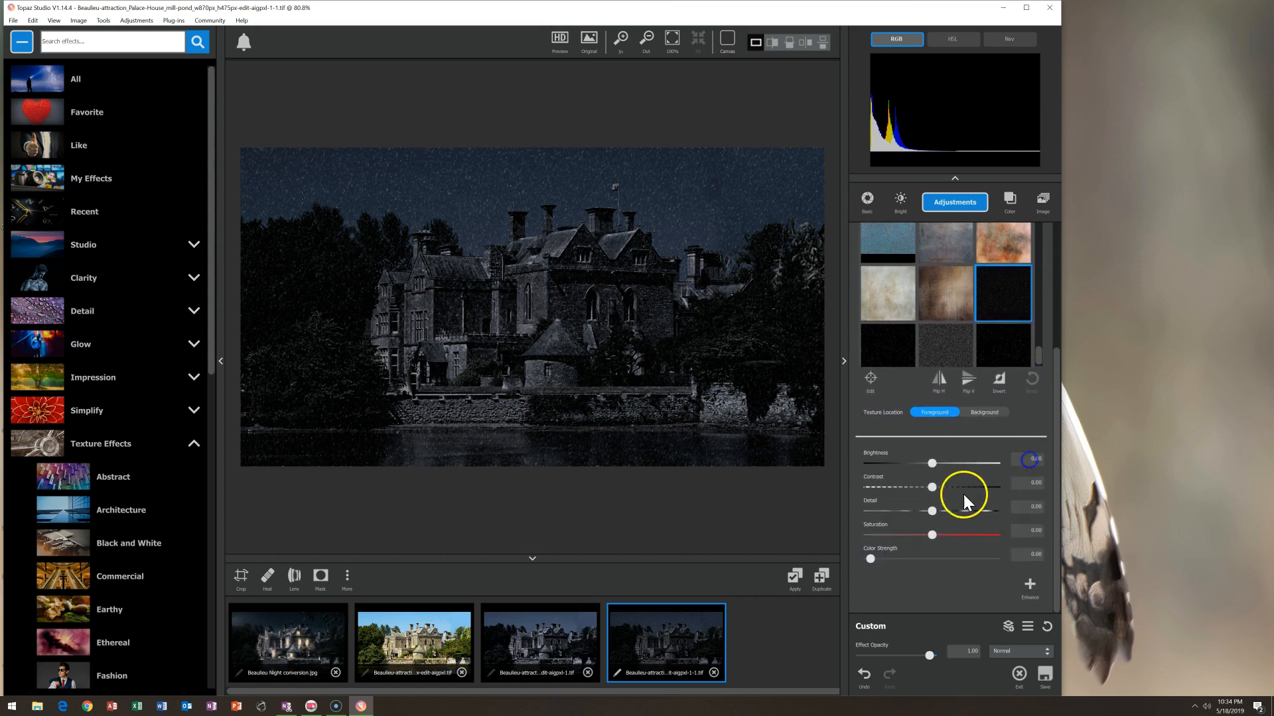
{"action": "left_click", "coordinate": [930, 488]}
{"action": "left_click_drag", "start_coordinate": [931, 489], "coordinate": [942, 489]}
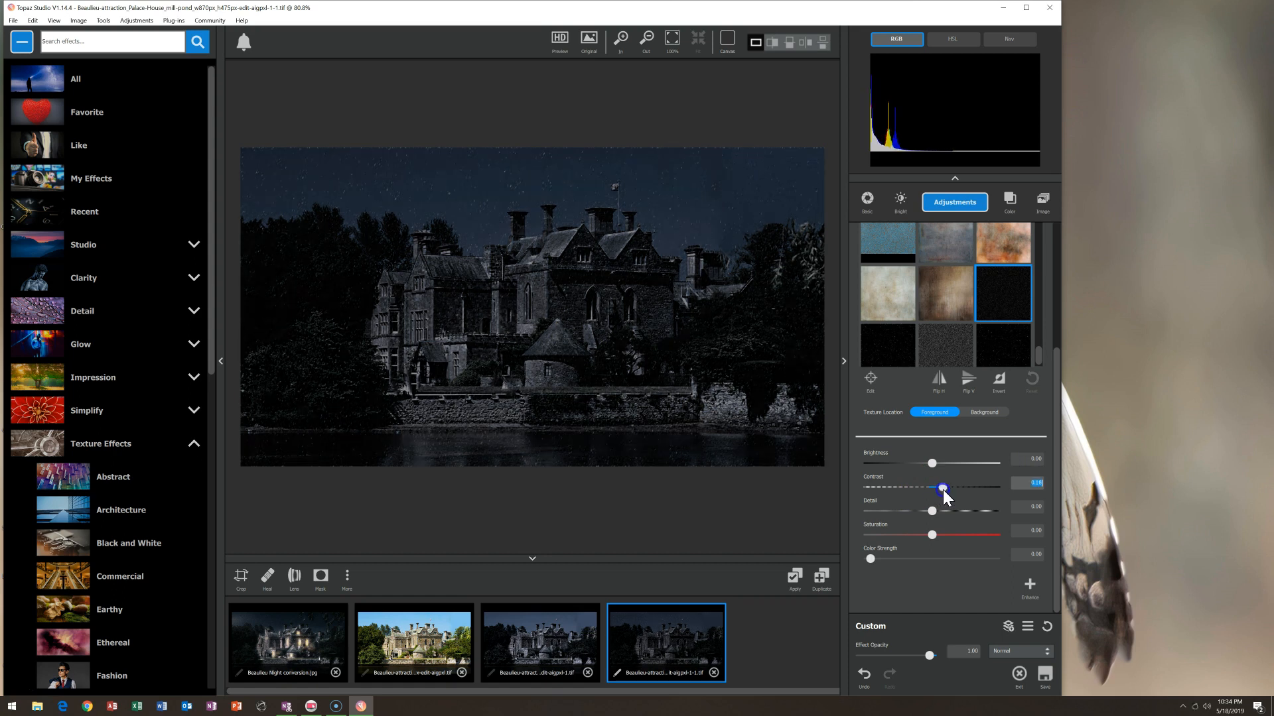
{"action": "left_click", "coordinate": [931, 508]}
{"action": "mouse_move", "coordinate": [930, 511]}
{"action": "left_mouse_down"}
{"action": "mouse_move", "coordinate": [956, 511]}
{"action": "mouse_move", "coordinate": [946, 511]}
{"action": "left_mouse_up"}
{"action": "left_click", "coordinate": [931, 464]}
{"action": "left_click_drag", "start_coordinate": [930, 465], "coordinate": [928, 463]}
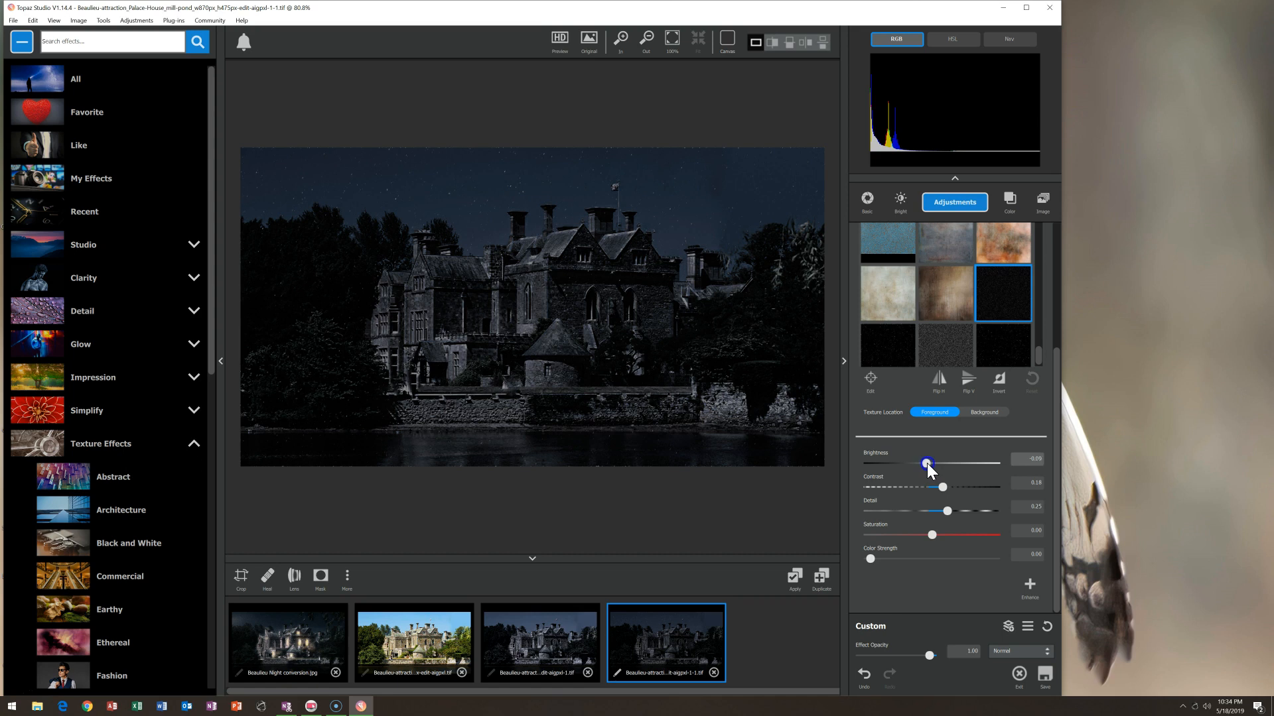
{"action": "left_click", "coordinate": [928, 463]}
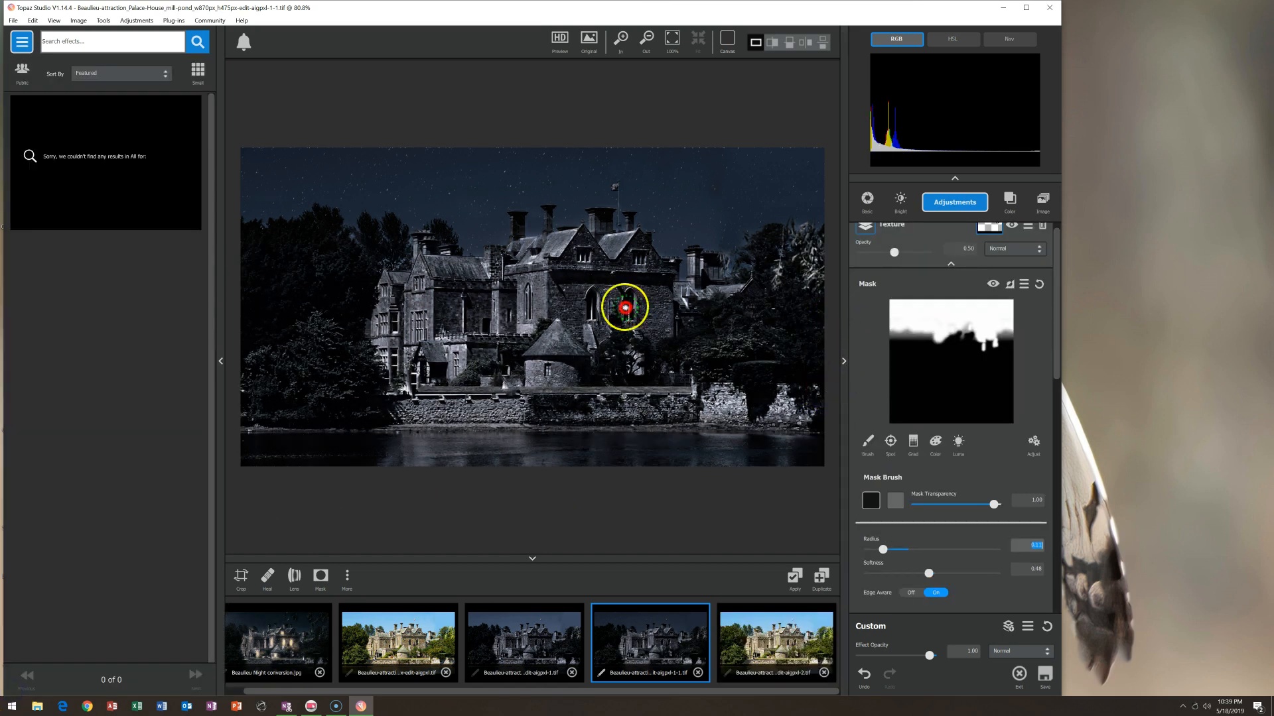
- Brush the star texture off the house and foreground foliage in the Texture's mask, and apply the result as a new image
{"action": "mouse_move", "coordinate": [623, 304]}
{"action": "left_mouse_down"}
{"action": "mouse_move", "coordinate": [605, 313]}
{"action": "mouse_move", "coordinate": [795, 327]}
{"action": "left_mouse_up"}
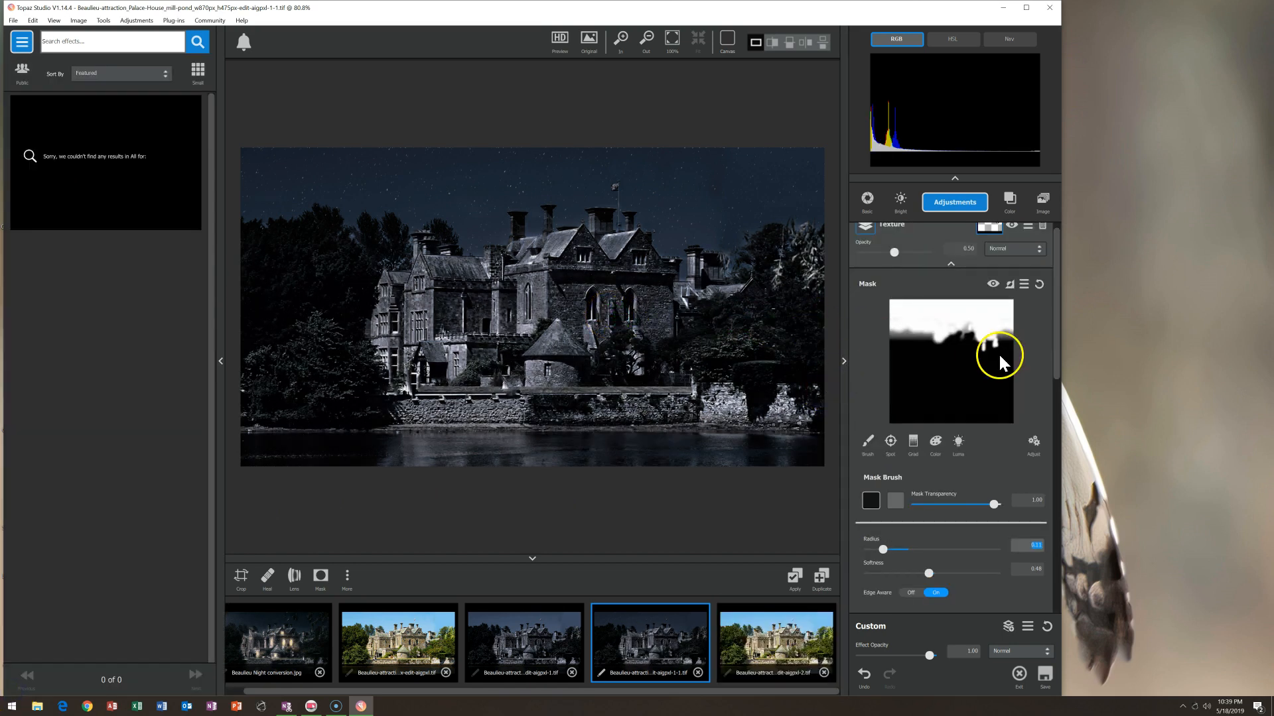
{"action": "left_click_drag", "start_coordinate": [1056, 341], "coordinate": [1058, 325]}
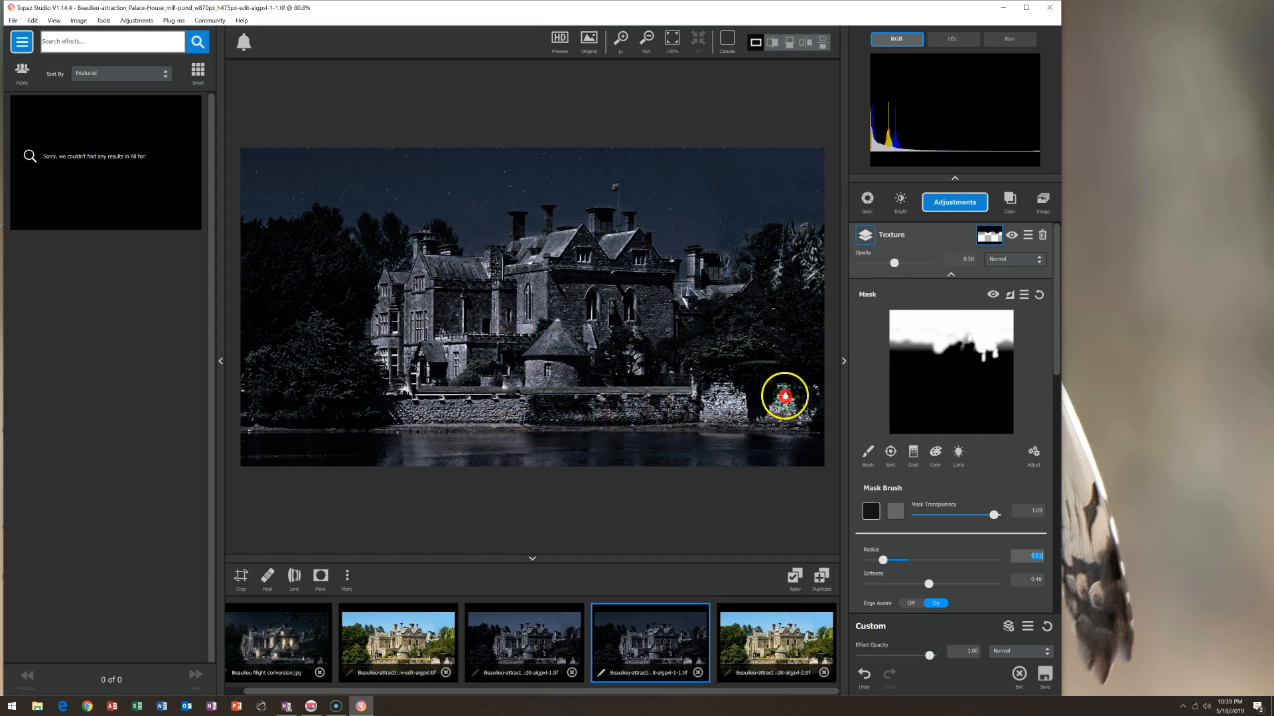
{"action": "left_click", "coordinate": [952, 274]}
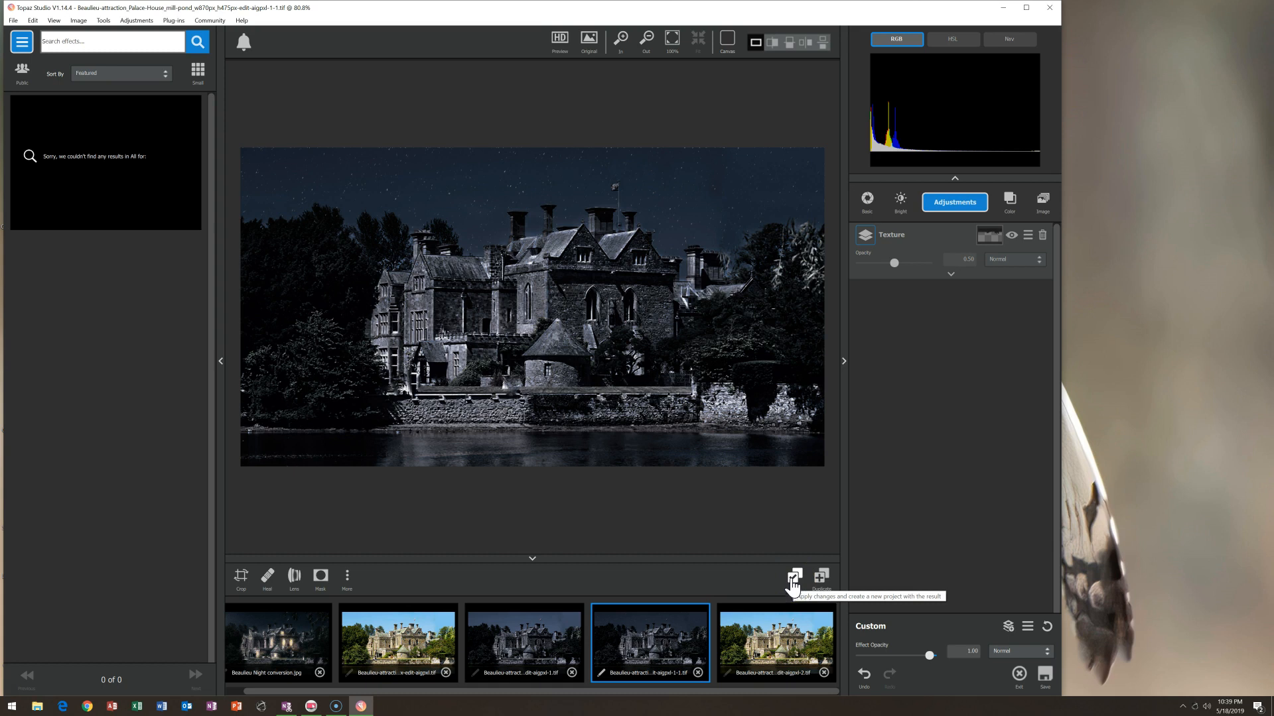
{"action": "left_click", "coordinate": [635, 304]}
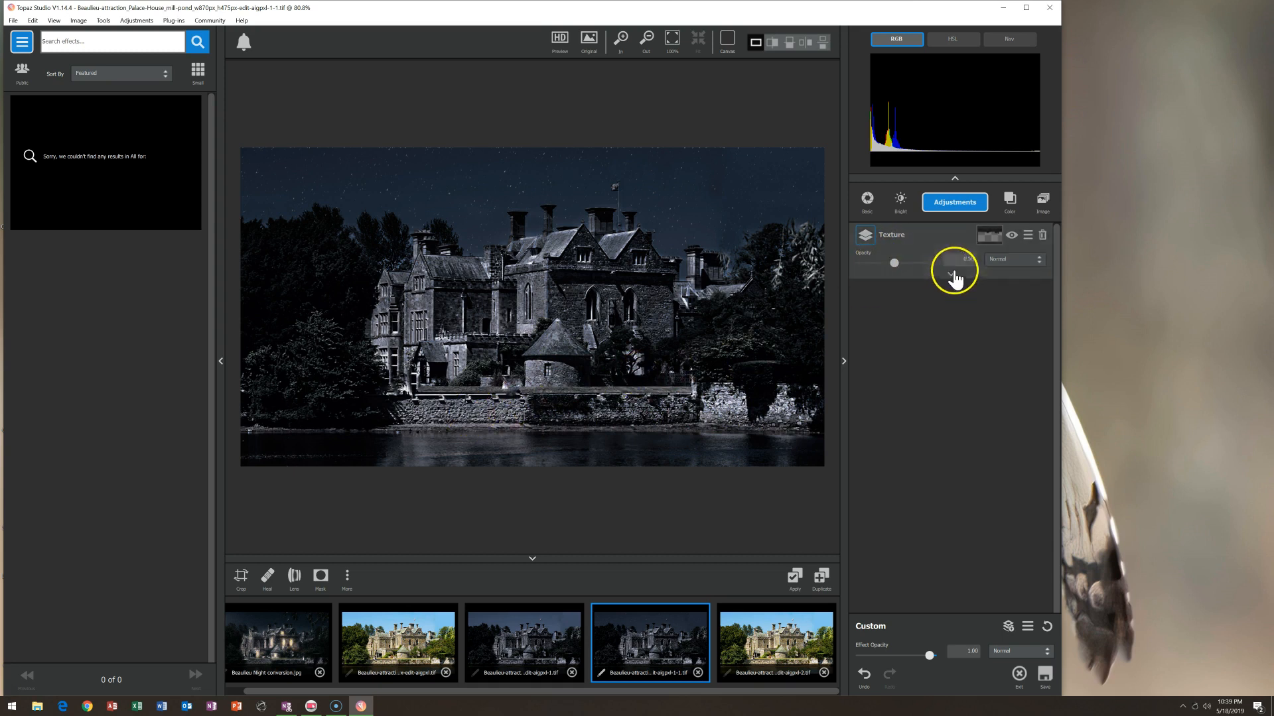
{"action": "left_click", "coordinate": [784, 575]}
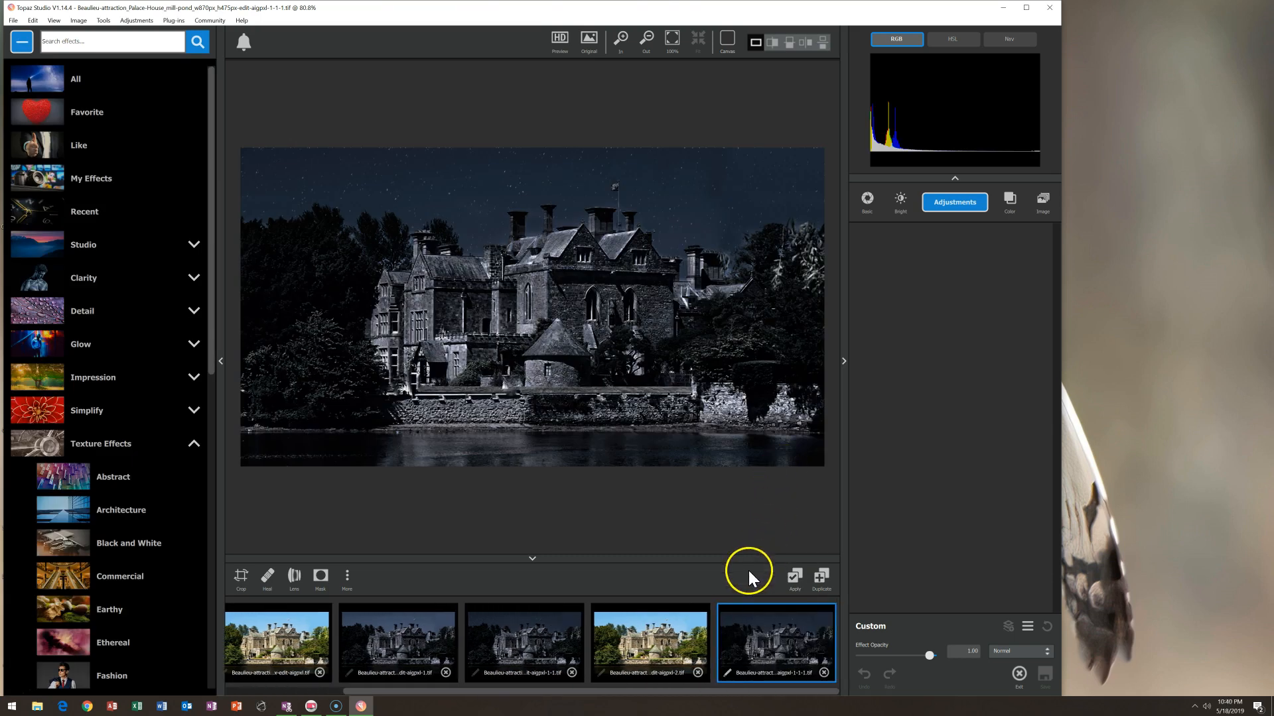
- Close the daytime image whose file name ends in aigpxl-2.tif without saving its changes
{"action": "left_click", "coordinate": [696, 669]}
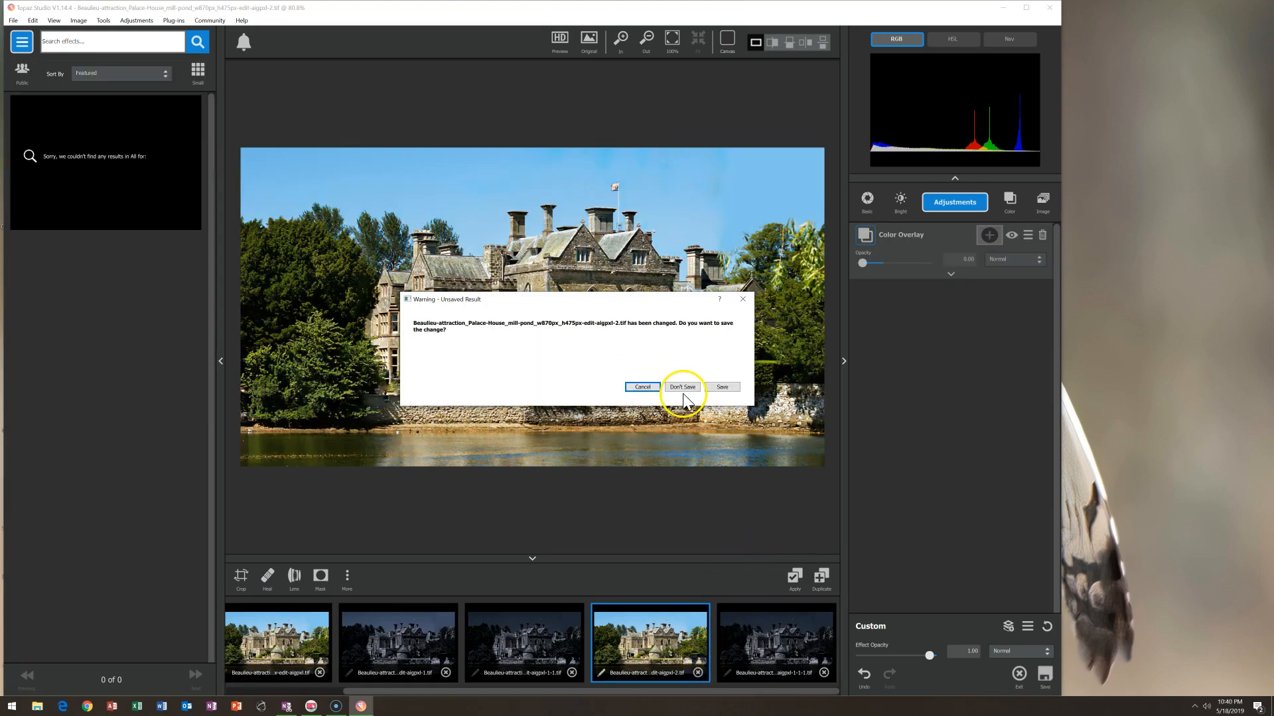
{"action": "left_click", "coordinate": [682, 387]}
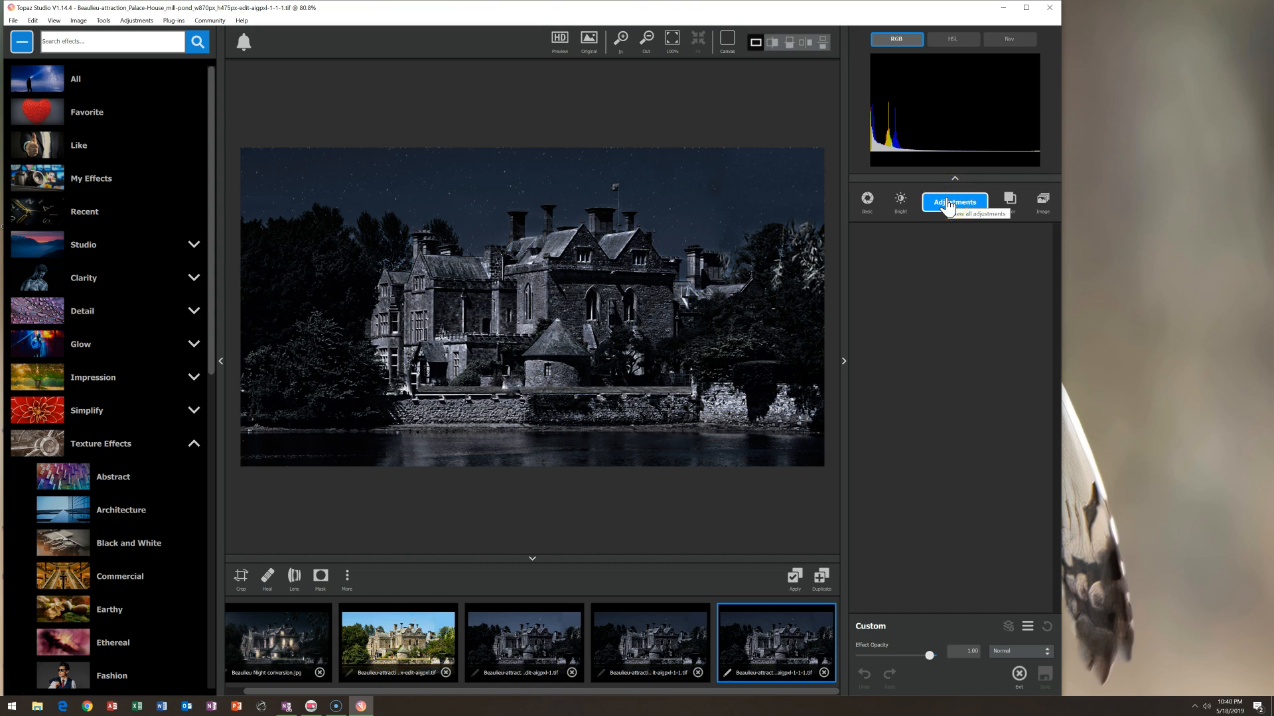
- Add a Color Overlay adjustment and set its color to a pale yellow with hue 56 and saturation 39
{"action": "left_click", "coordinate": [738, 335]}
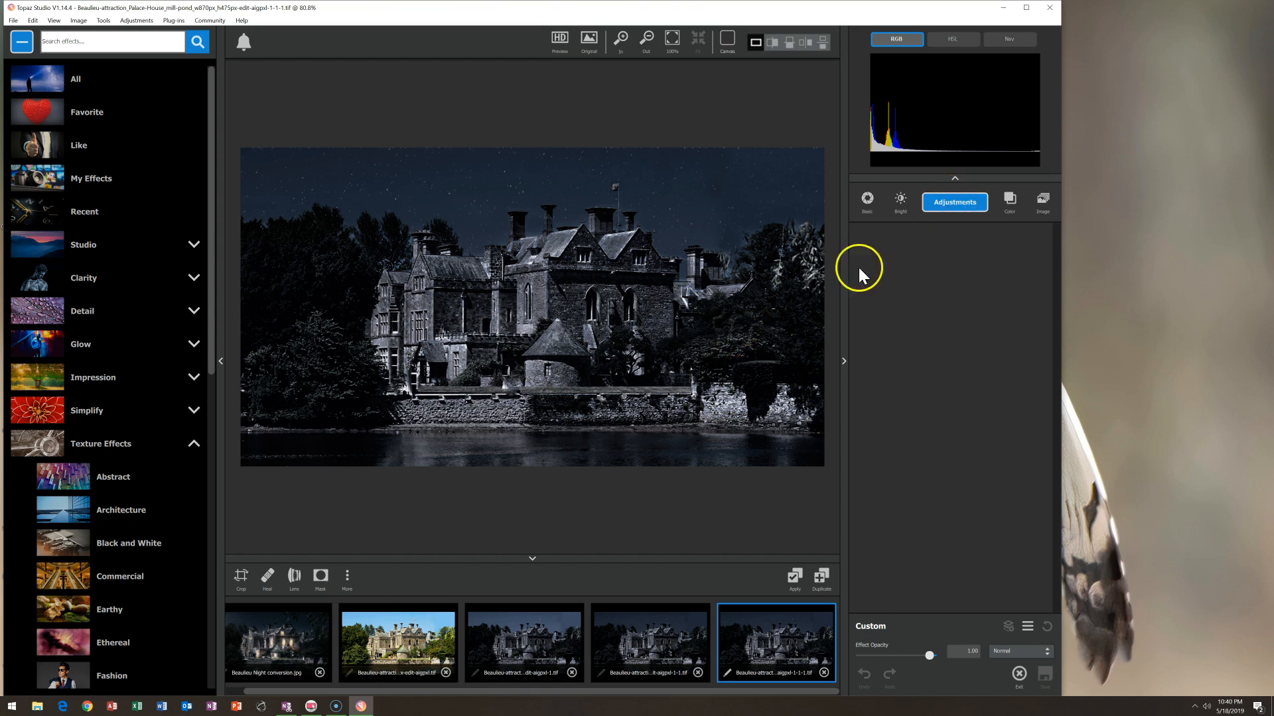
{"action": "left_click", "coordinate": [1009, 200]}
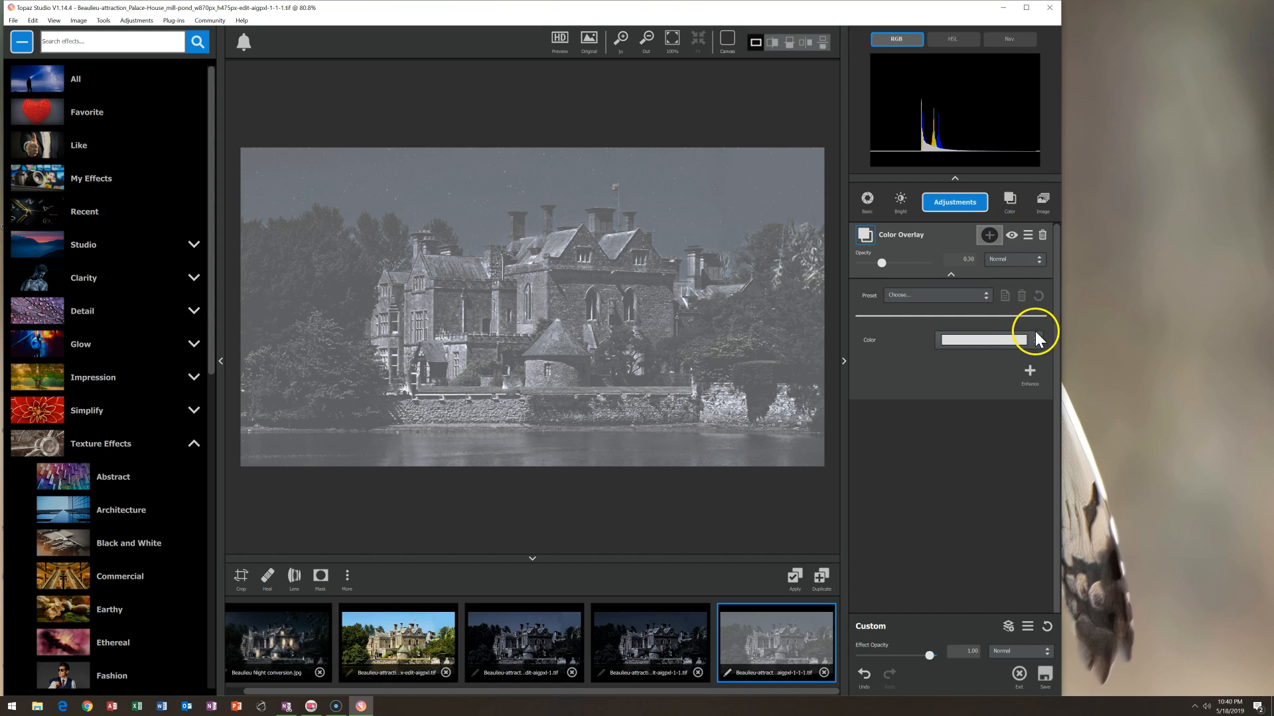
{"action": "left_click", "coordinate": [996, 339]}
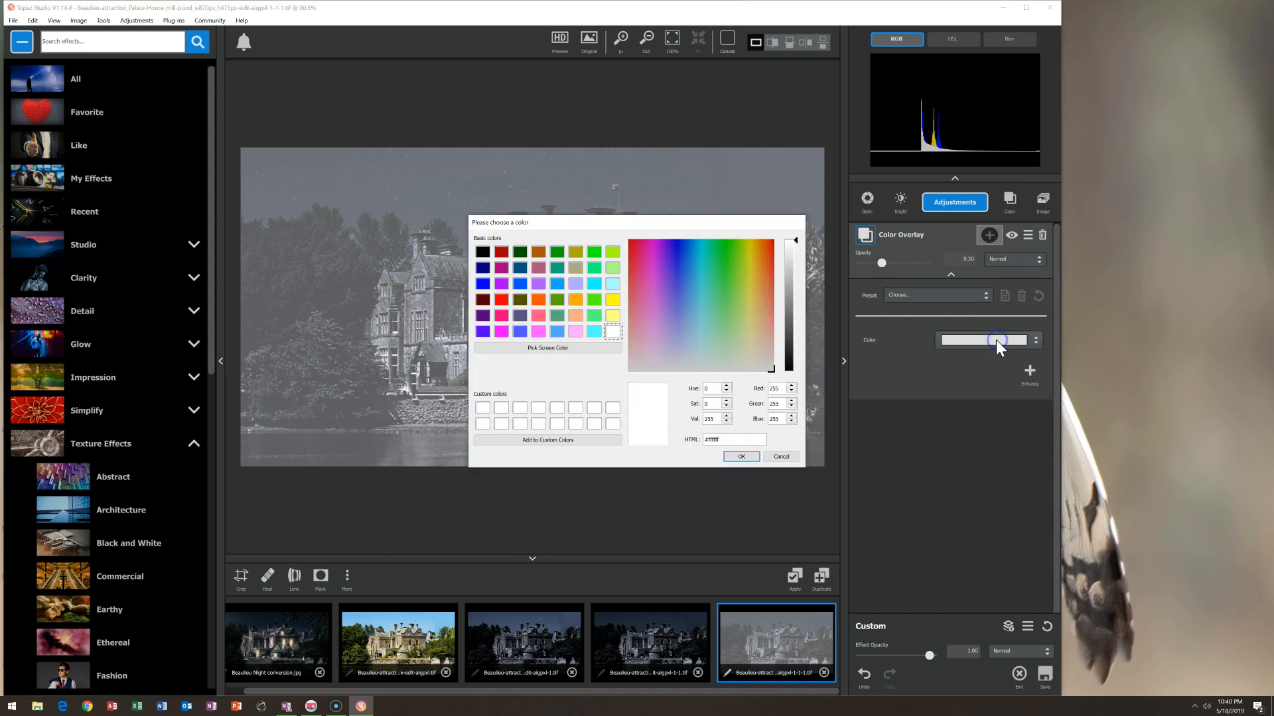
{"action": "left_click", "coordinate": [750, 358]}
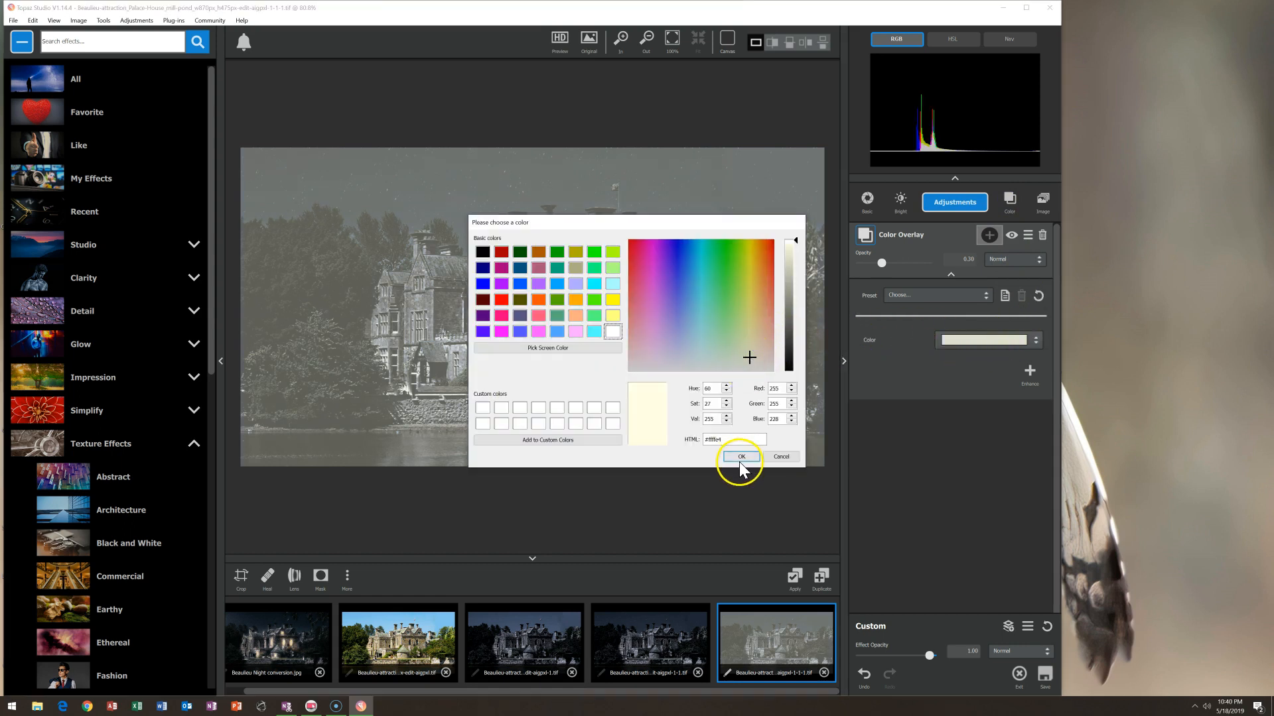
{"action": "left_click", "coordinate": [750, 352]}
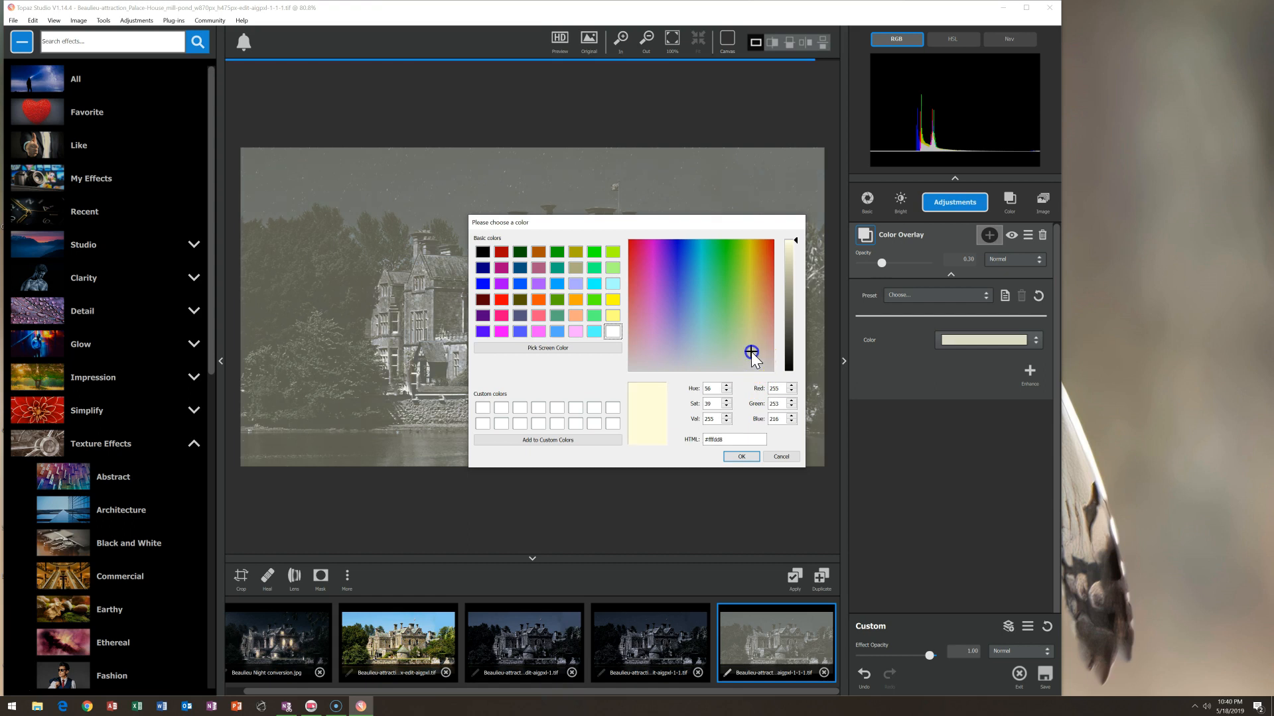
{"action": "left_click", "coordinate": [741, 456]}
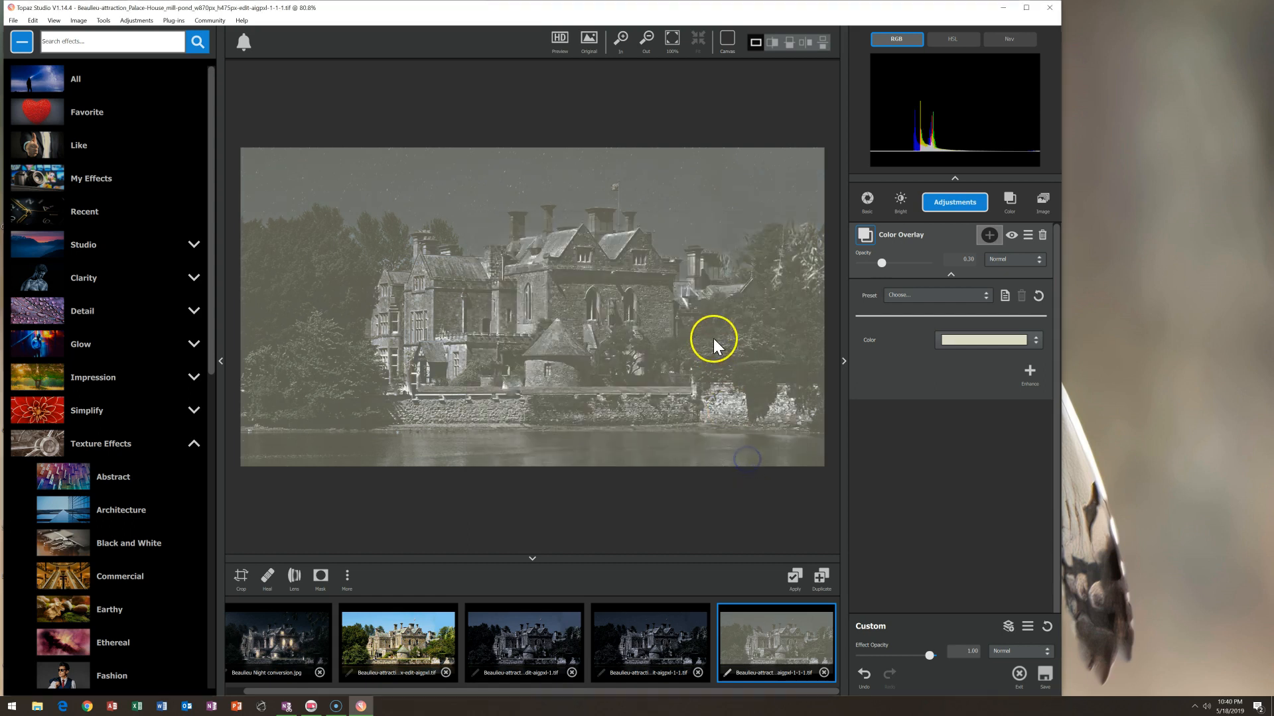
- Set the Color Overlay's blend mode to Linear Light
{"action": "left_click", "coordinate": [1012, 264]}
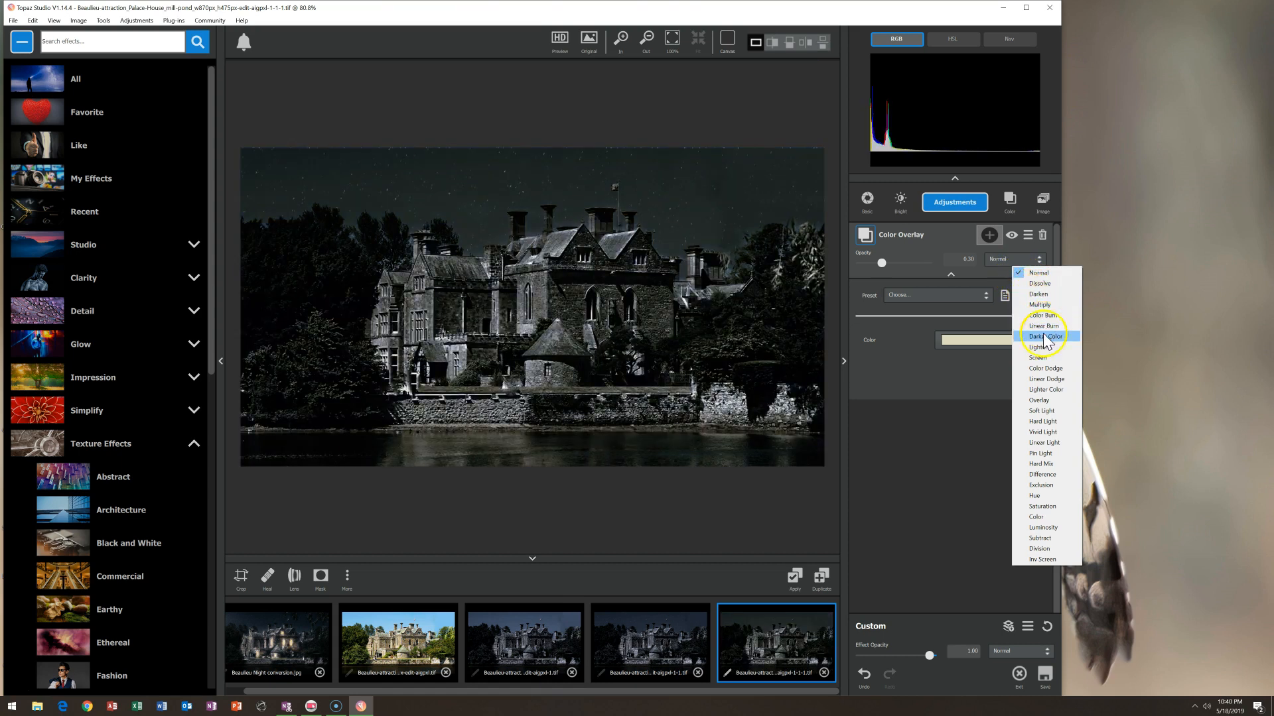
{"action": "left_click", "coordinate": [1041, 422]}
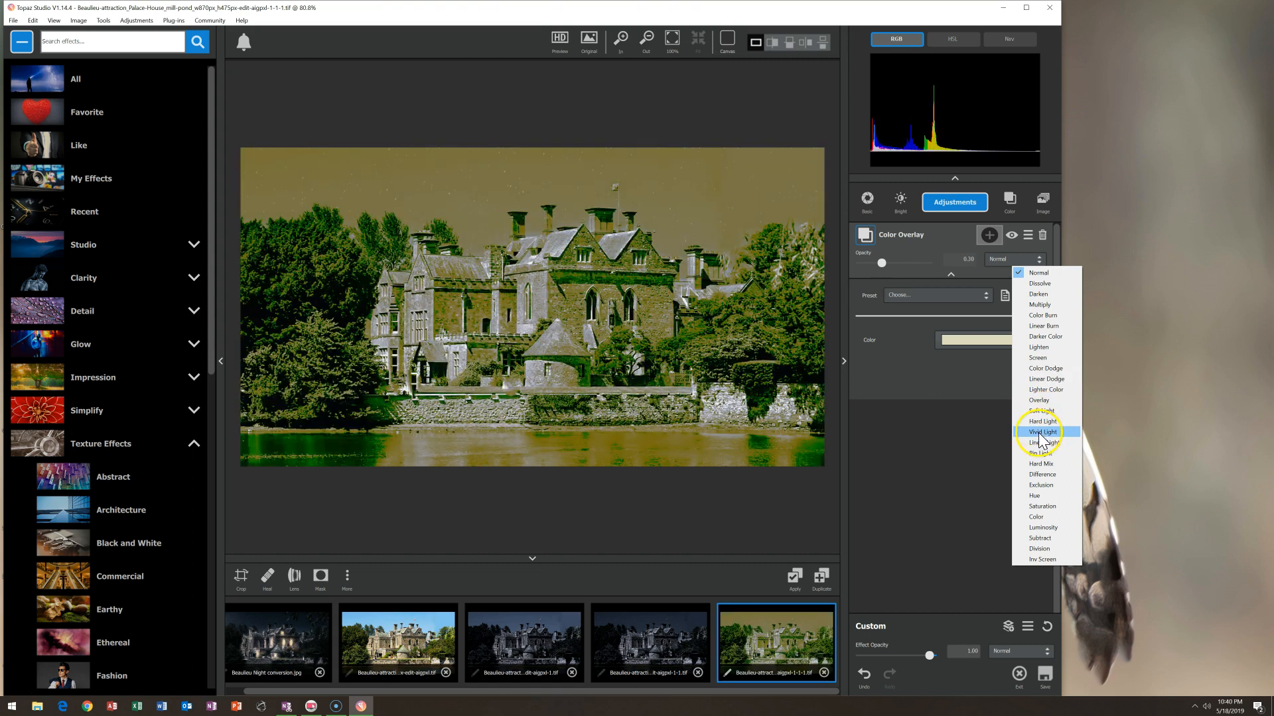
{"action": "left_click", "coordinate": [1044, 442]}
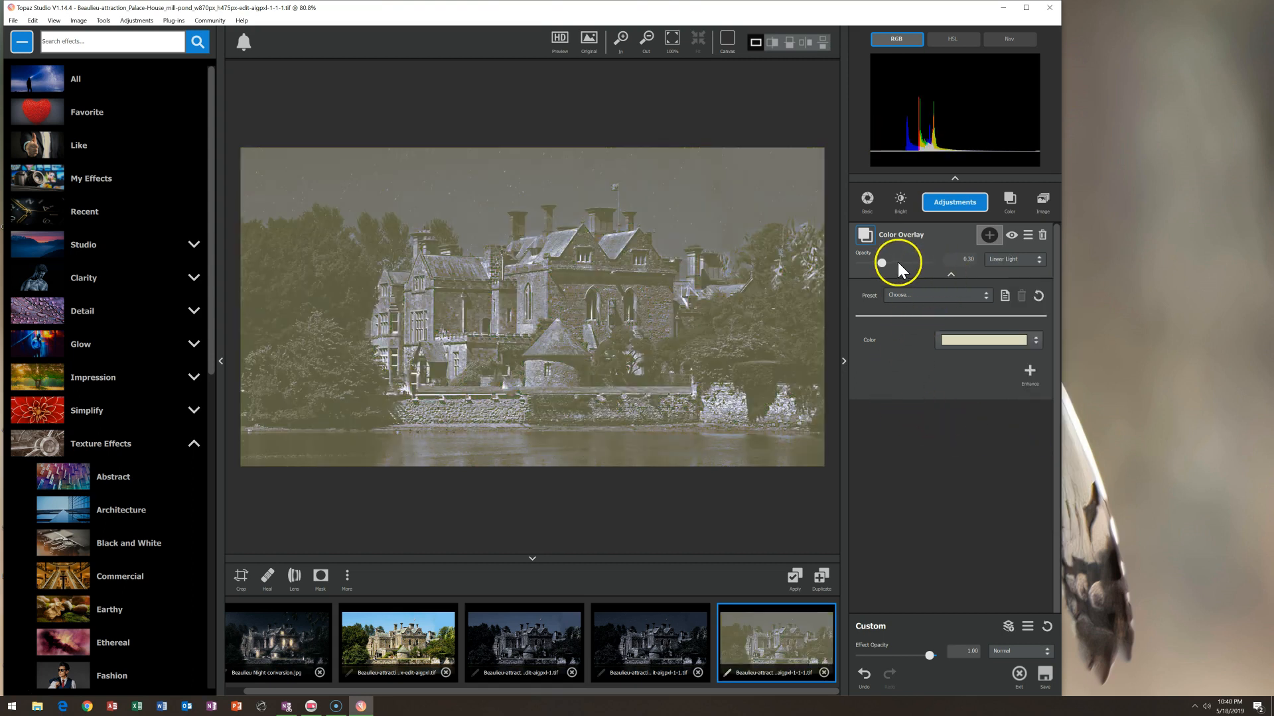
- Invert the Color Overlay's mask to black and set its mask brush radius to 0.11
{"action": "left_click", "coordinate": [989, 235]}
{"action": "left_click", "coordinate": [1011, 299]}
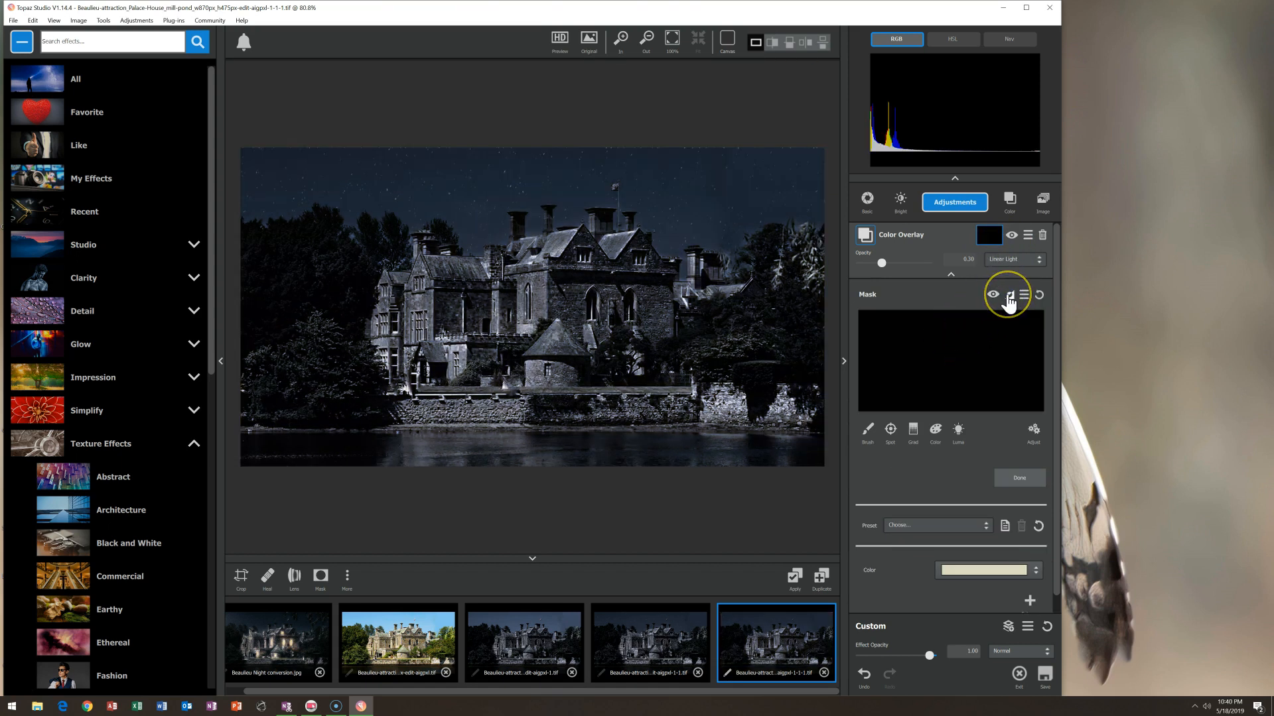
{"action": "left_click", "coordinate": [868, 430]}
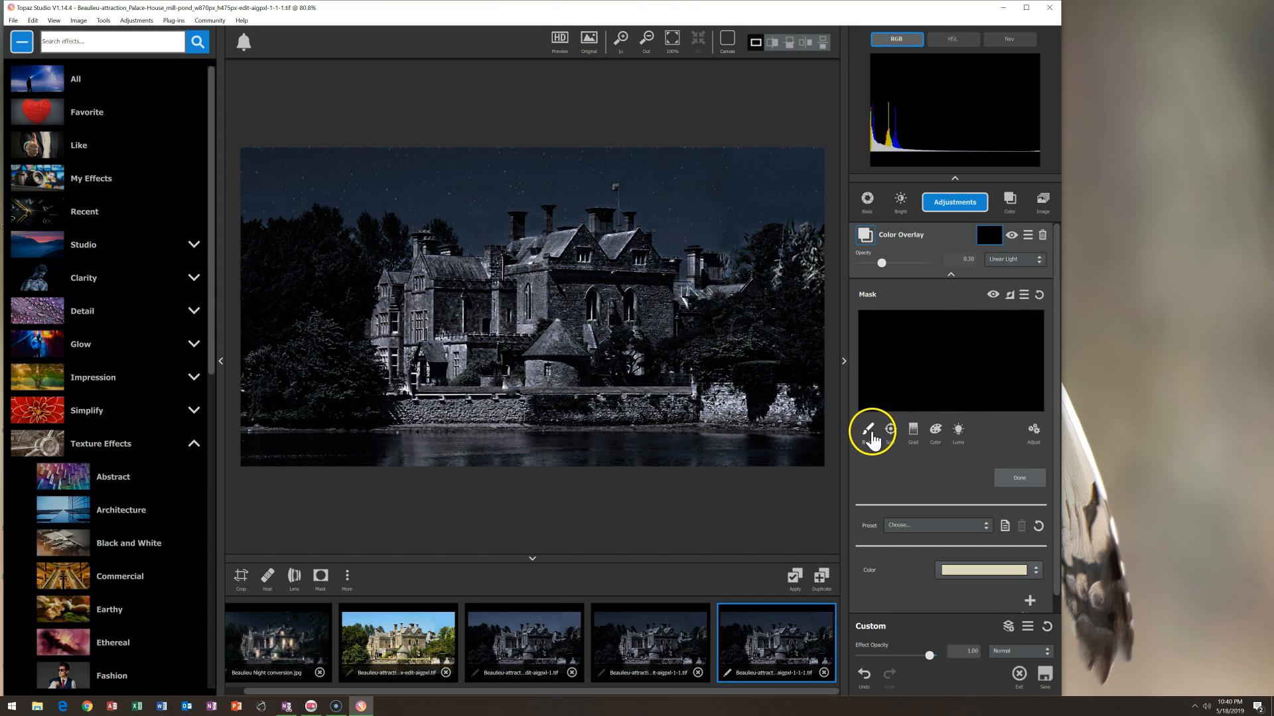
{"action": "left_click", "coordinate": [889, 487]}
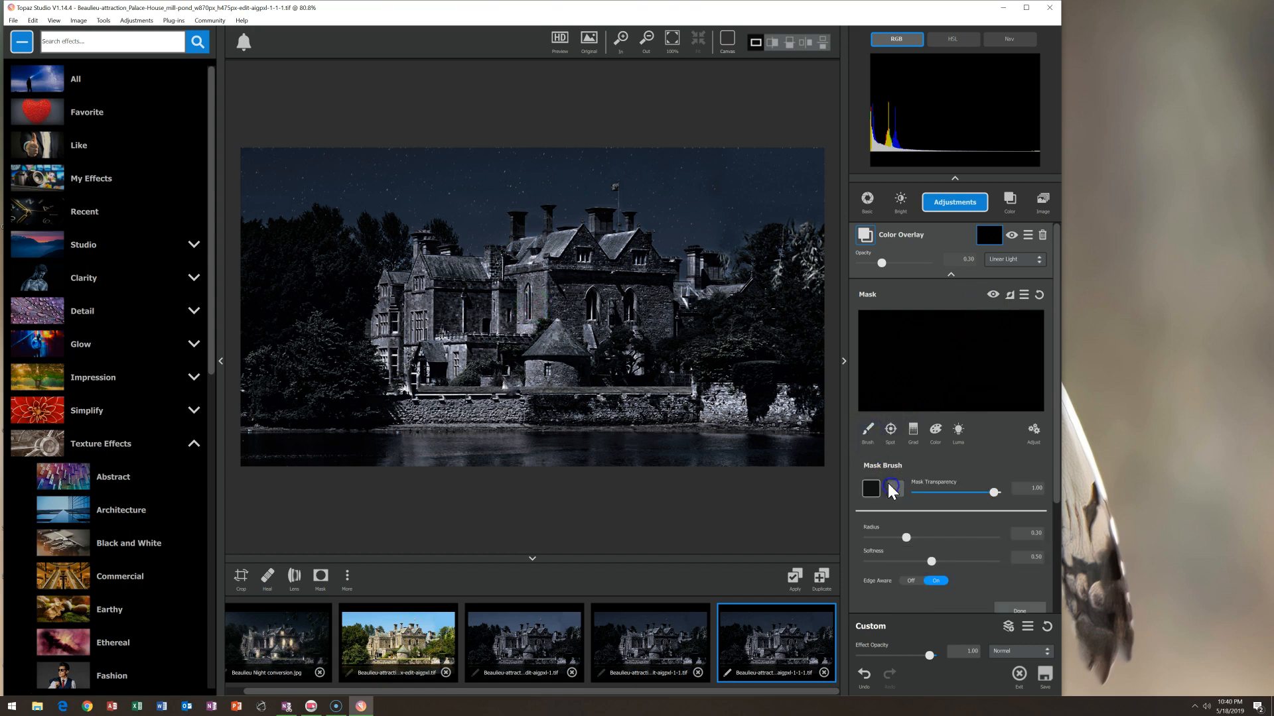
{"action": "left_click_drag", "start_coordinate": [906, 537], "coordinate": [883, 537]}
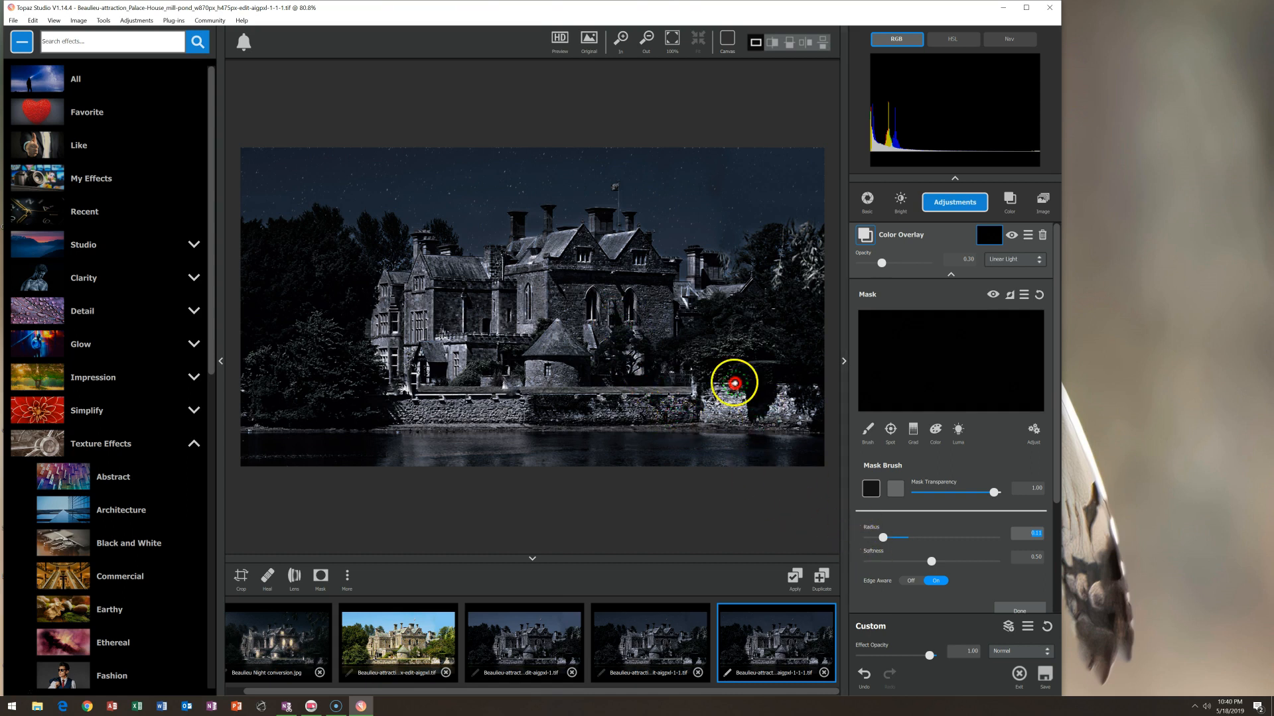
- Turn off the brush's edge awareness and paint the yellow overlay into the two large arched windows and the gable window above them
{"action": "left_click_drag", "start_coordinate": [615, 300], "coordinate": [593, 296]}
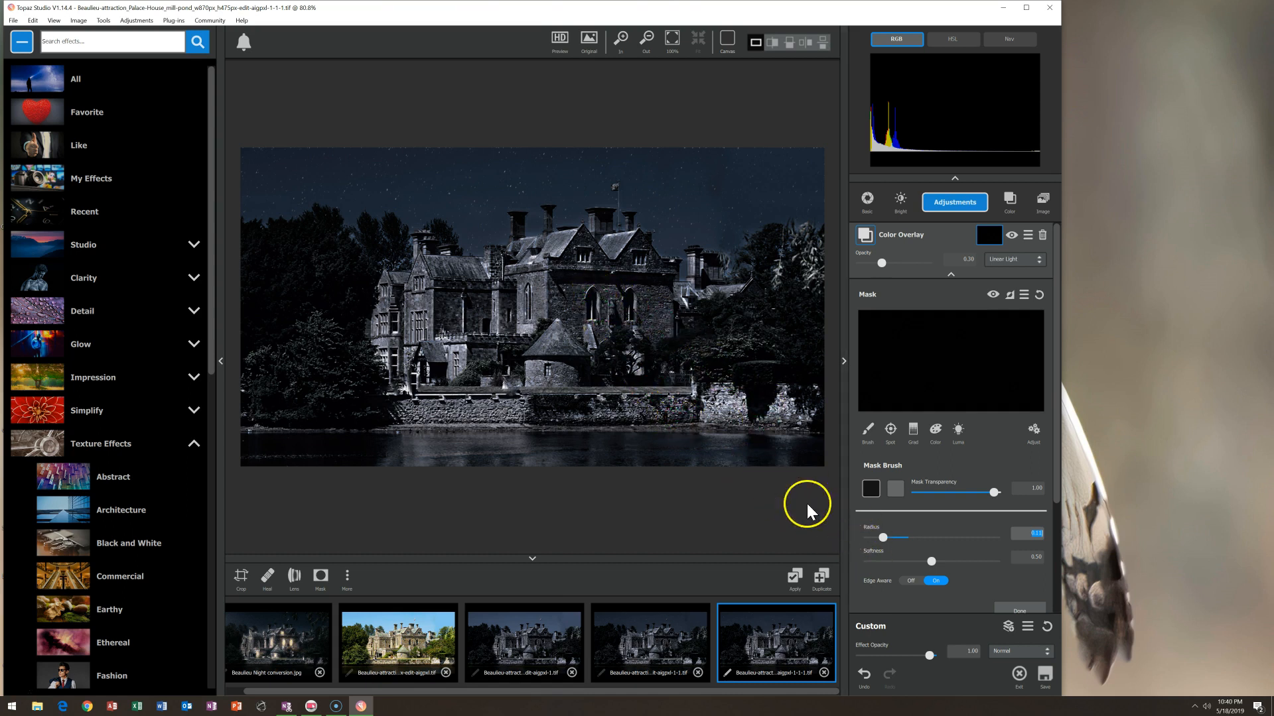
{"action": "left_click", "coordinate": [909, 581]}
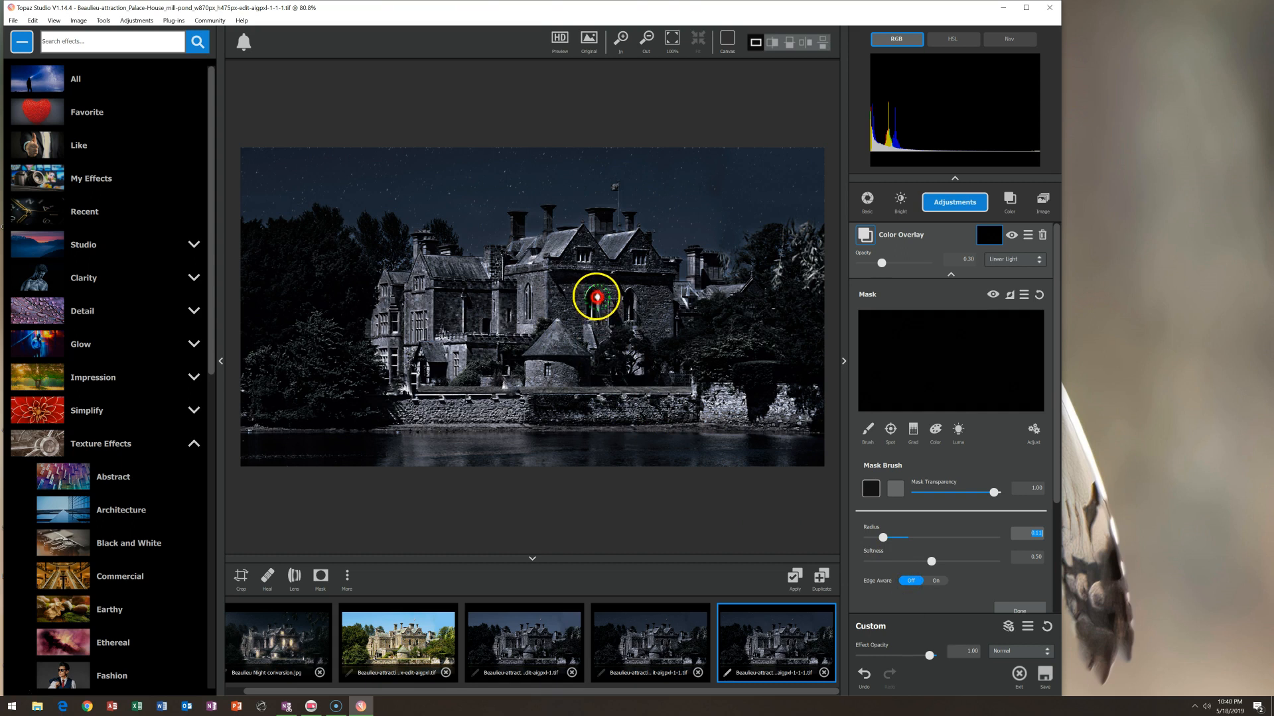
{"action": "mouse_move", "coordinate": [592, 303]}
{"action": "left_mouse_down"}
{"action": "mouse_move", "coordinate": [593, 319]}
{"action": "mouse_move", "coordinate": [631, 302]}
{"action": "mouse_move", "coordinate": [631, 320]}
{"action": "left_mouse_up"}
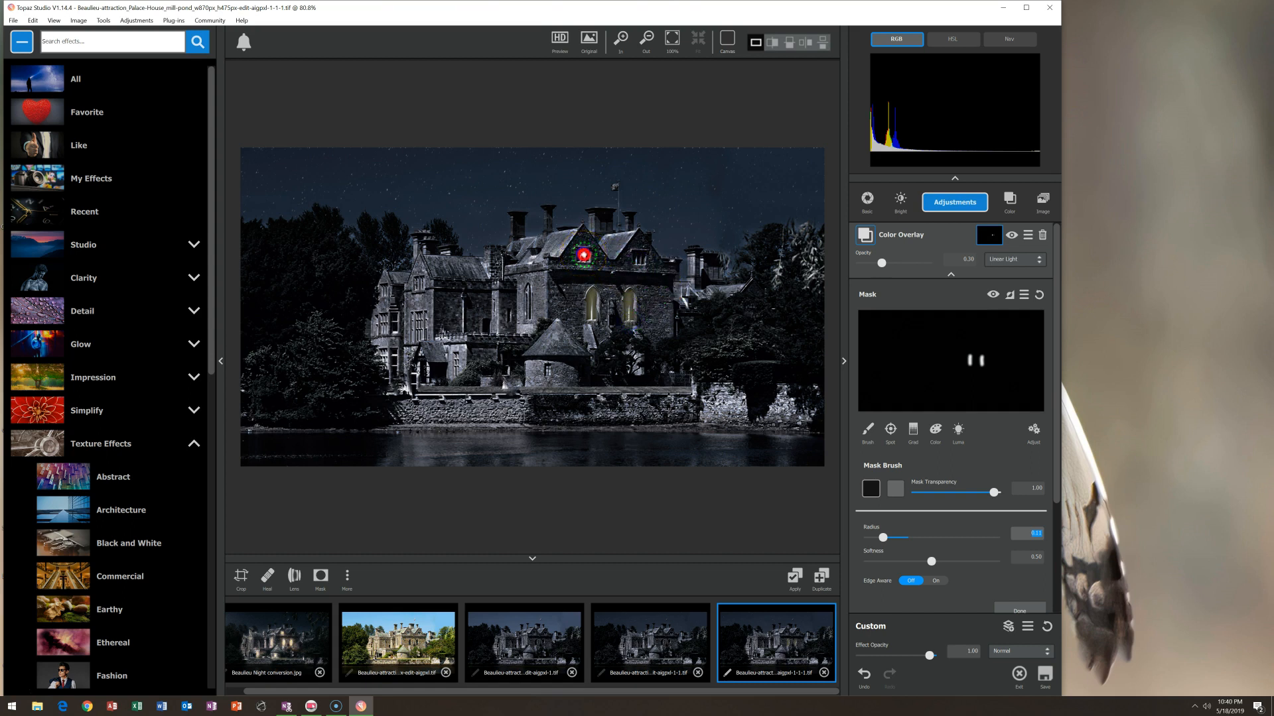
{"action": "left_click", "coordinate": [582, 258]}
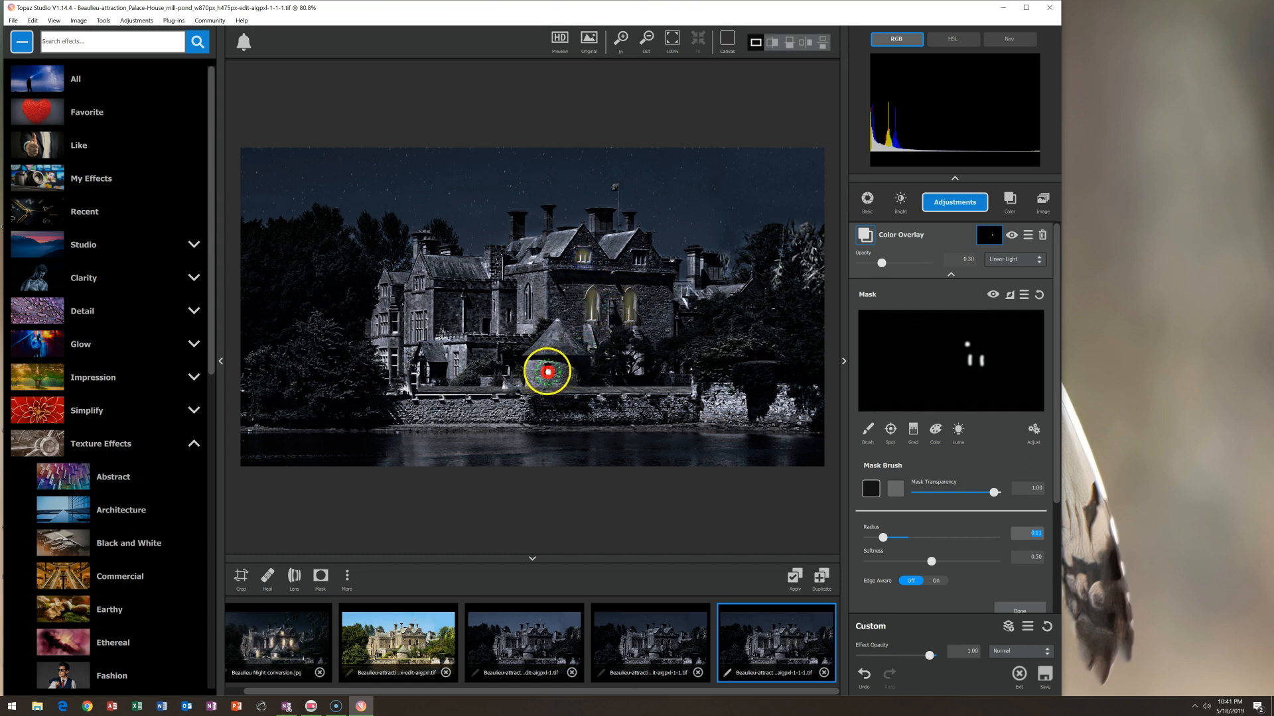
- Reduce the mask brush radius to 0.04 and paint light into the small turret window and the narrow arched window
{"action": "left_click", "coordinate": [878, 538]}
{"action": "left_click_drag", "start_coordinate": [881, 539], "coordinate": [873, 537]}
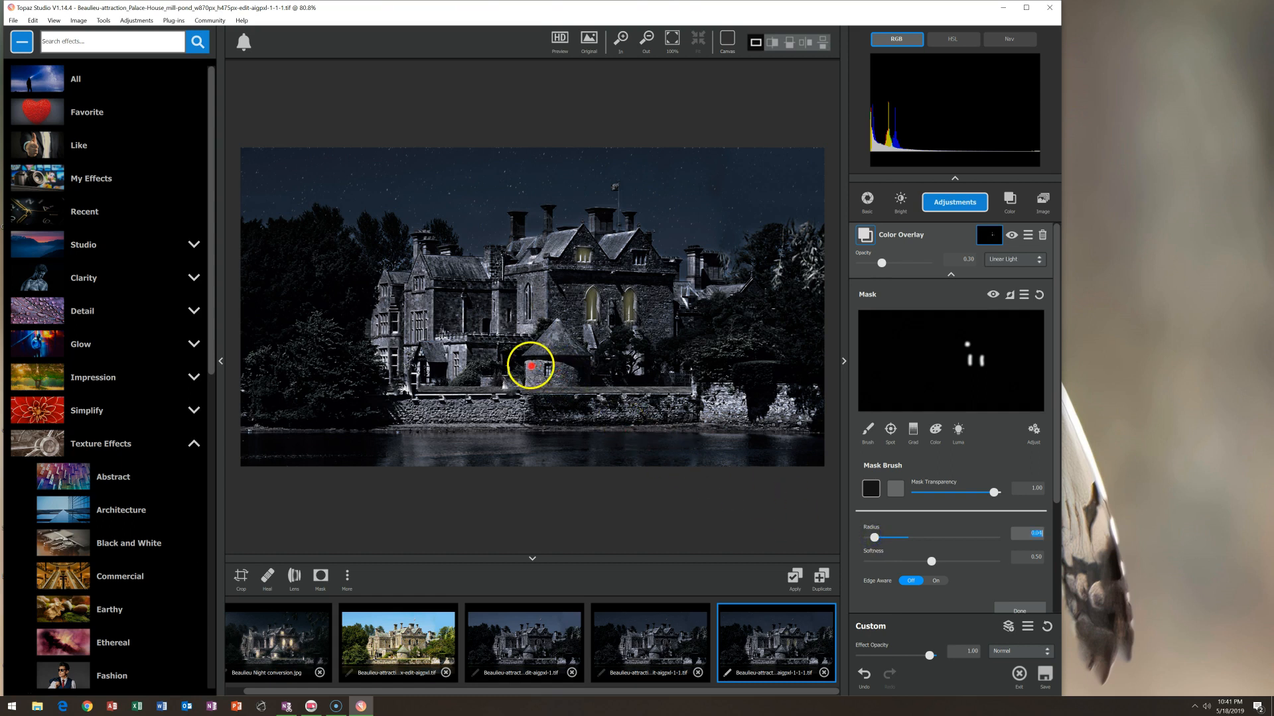
{"action": "left_click", "coordinate": [548, 368]}
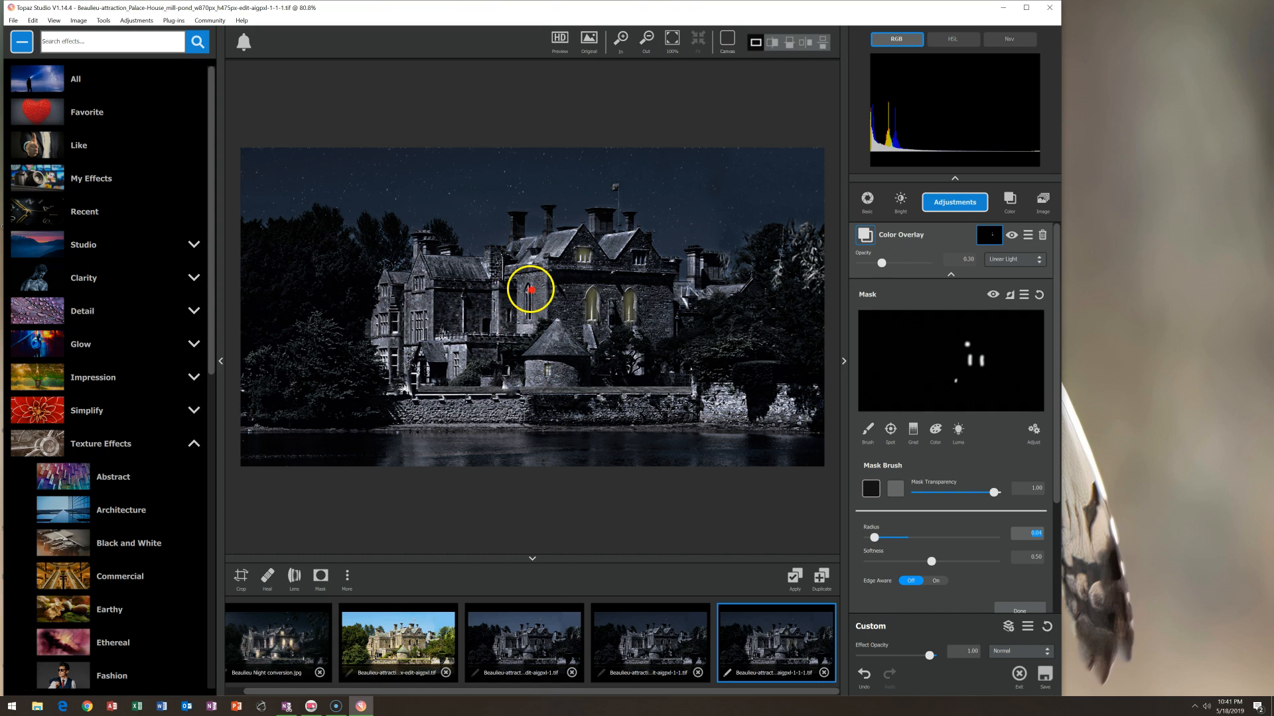
{"action": "left_click", "coordinate": [531, 292]}
{"action": "left_click_drag", "start_coordinate": [531, 291], "coordinate": [531, 317]}
{"action": "left_click", "coordinate": [526, 298]}
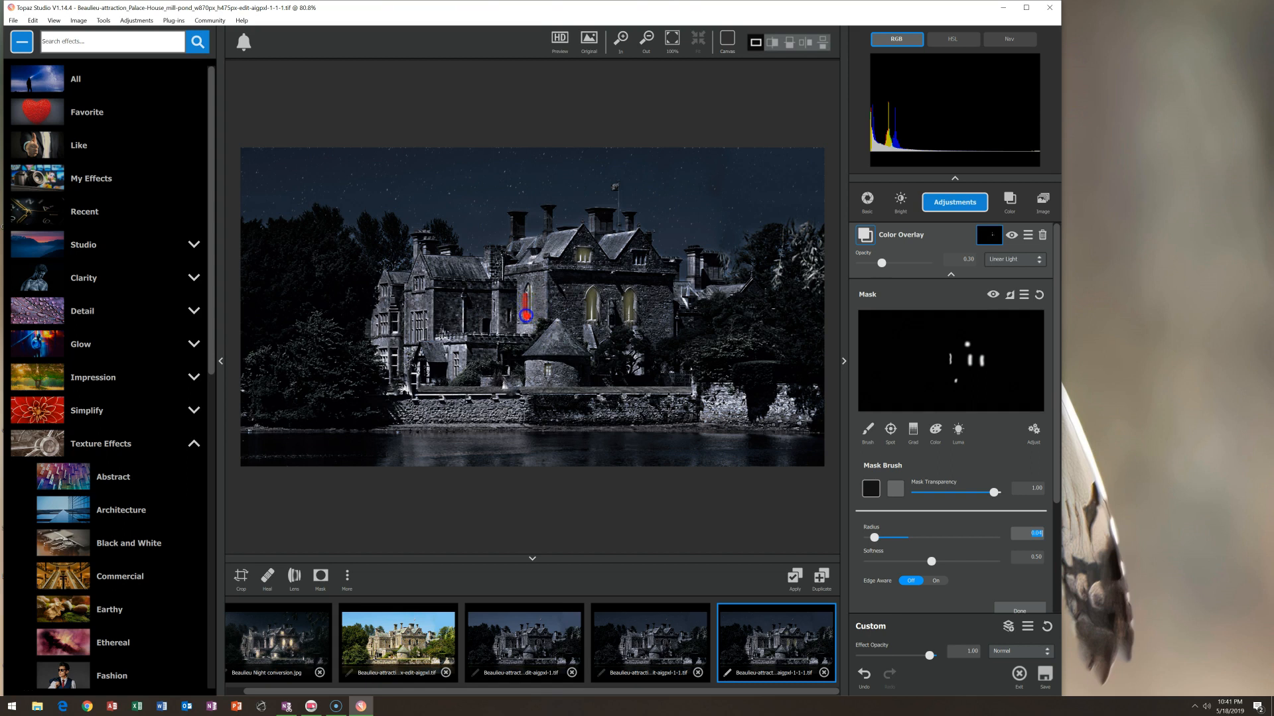
- Brush the yellow overlay into the small upper and lower windows of the house's left wing
{"action": "mouse_move", "coordinate": [504, 318]}
{"action": "left_mouse_down"}
{"action": "mouse_move", "coordinate": [503, 372]}
{"action": "mouse_move", "coordinate": [457, 357]}
{"action": "left_mouse_up"}
{"action": "mouse_move", "coordinate": [460, 356]}
{"action": "left_mouse_down"}
{"action": "mouse_move", "coordinate": [509, 385]}
{"action": "mouse_move", "coordinate": [539, 380]}
{"action": "mouse_move", "coordinate": [448, 346]}
{"action": "mouse_move", "coordinate": [426, 329]}
{"action": "mouse_move", "coordinate": [423, 281]}
{"action": "left_mouse_up"}
{"action": "mouse_move", "coordinate": [451, 361]}
{"action": "left_mouse_down"}
{"action": "mouse_move", "coordinate": [446, 378]}
{"action": "mouse_move", "coordinate": [421, 364]}
{"action": "mouse_move", "coordinate": [631, 369]}
{"action": "left_mouse_up"}
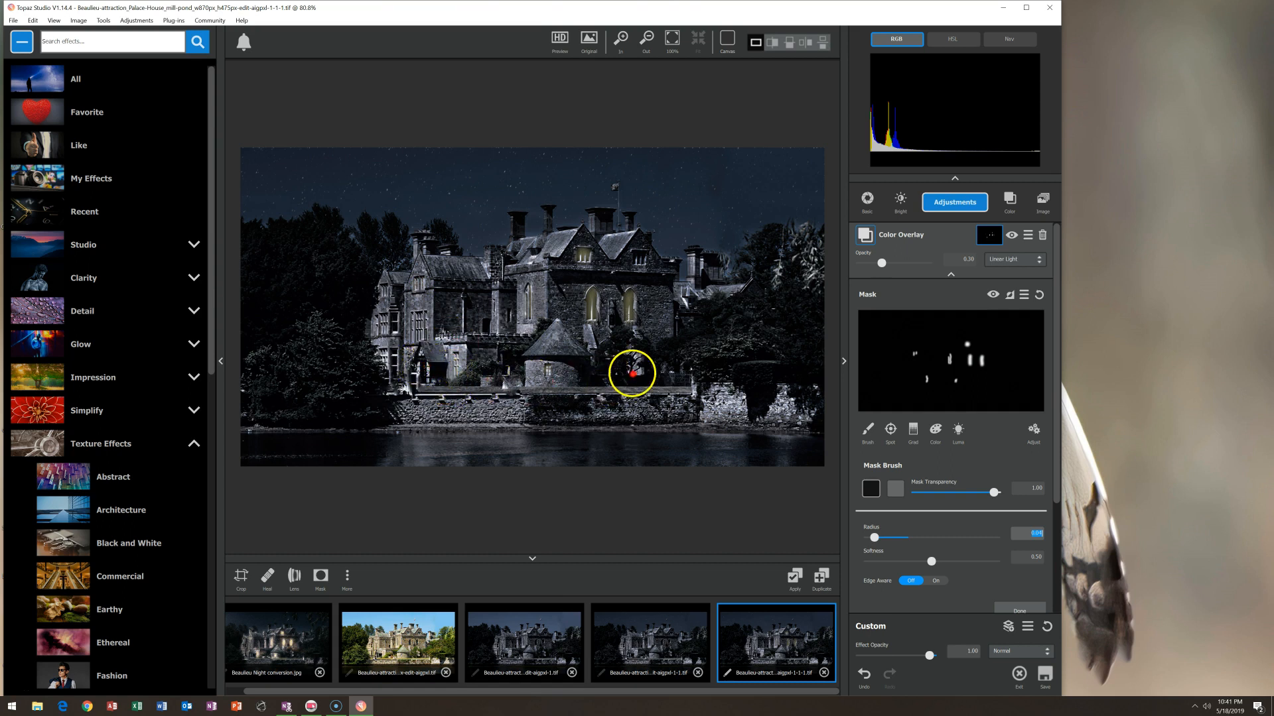
- Raise the Color Overlay's opacity to 0.80 and brush more light into the large arched windows, the gable window and the turret window
{"action": "left_click_drag", "start_coordinate": [879, 260], "coordinate": [888, 264]}
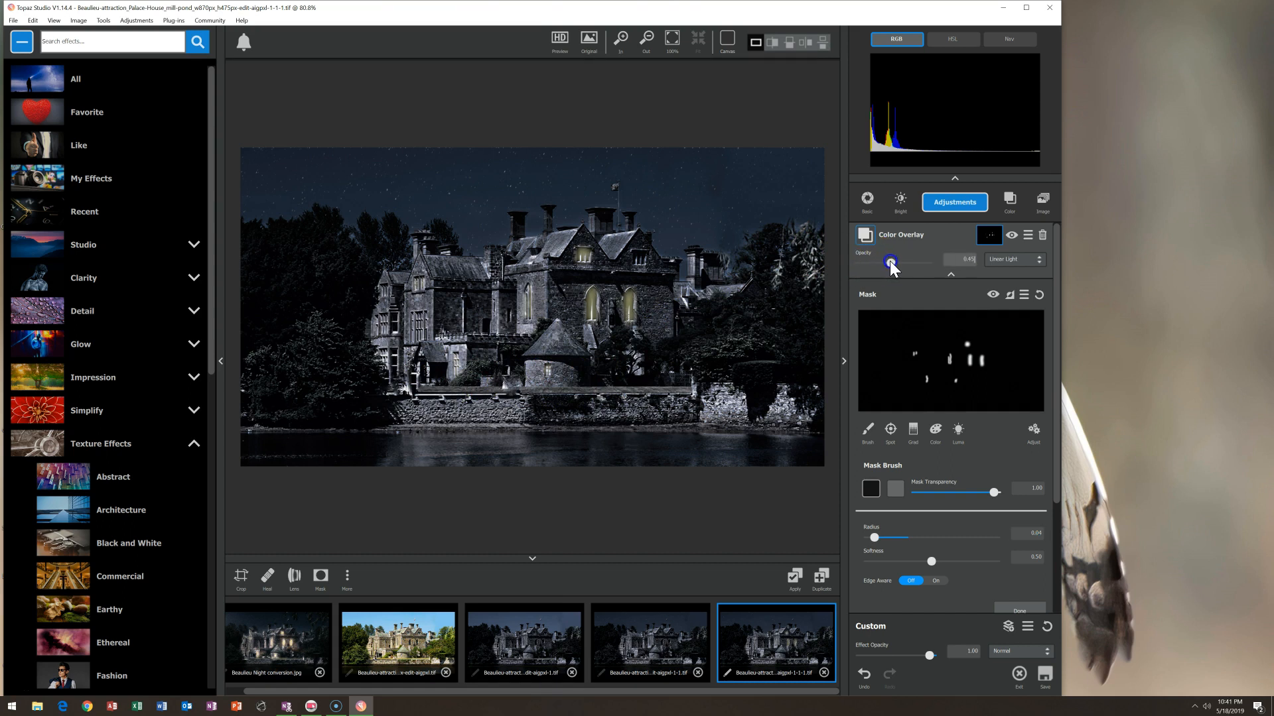
{"action": "mouse_move", "coordinate": [892, 261]}
{"action": "left_mouse_down"}
{"action": "mouse_move", "coordinate": [847, 256]}
{"action": "mouse_move", "coordinate": [935, 279]}
{"action": "mouse_move", "coordinate": [891, 273]}
{"action": "mouse_move", "coordinate": [912, 268]}
{"action": "left_mouse_up"}
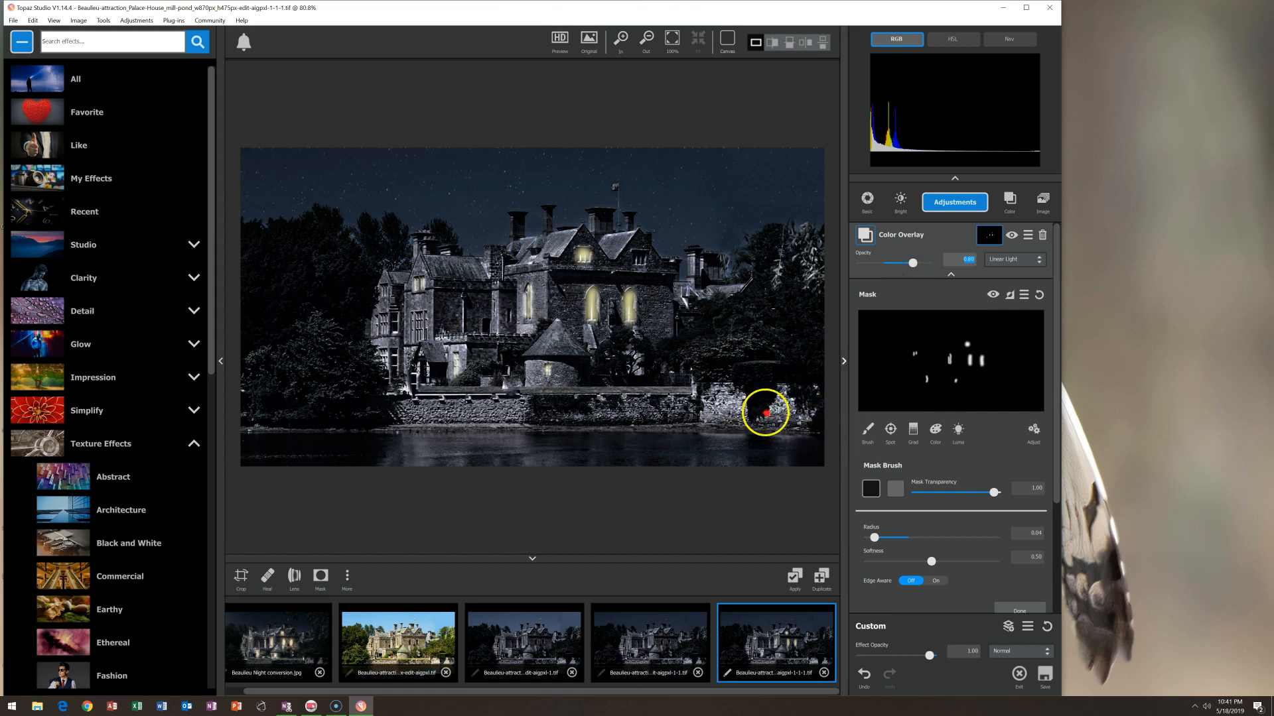
{"action": "left_click", "coordinate": [589, 306]}
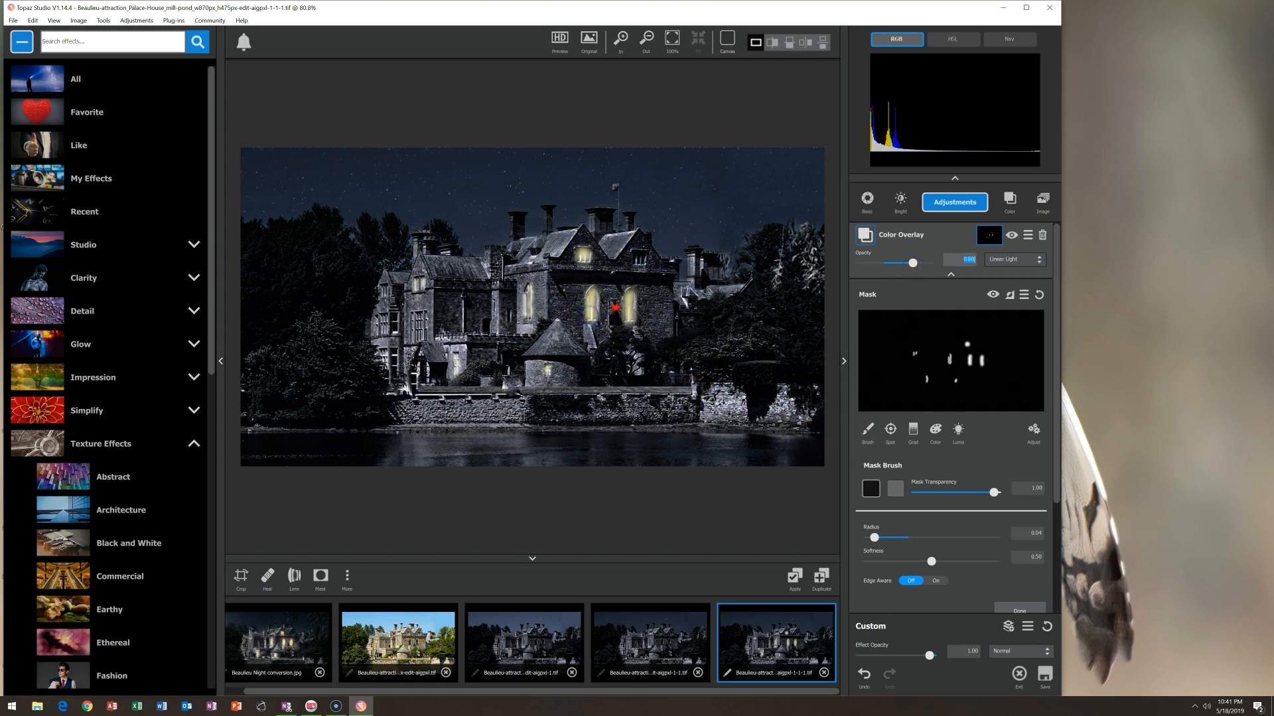
{"action": "left_click", "coordinate": [633, 307]}
{"action": "left_click_drag", "start_coordinate": [616, 311], "coordinate": [625, 319]}
{"action": "left_click_drag", "start_coordinate": [631, 298], "coordinate": [591, 292]}
{"action": "mouse_move", "coordinate": [587, 333]}
{"action": "left_mouse_down"}
{"action": "mouse_move", "coordinate": [597, 298]}
{"action": "mouse_move", "coordinate": [568, 303]}
{"action": "mouse_move", "coordinate": [587, 259]}
{"action": "left_mouse_up"}
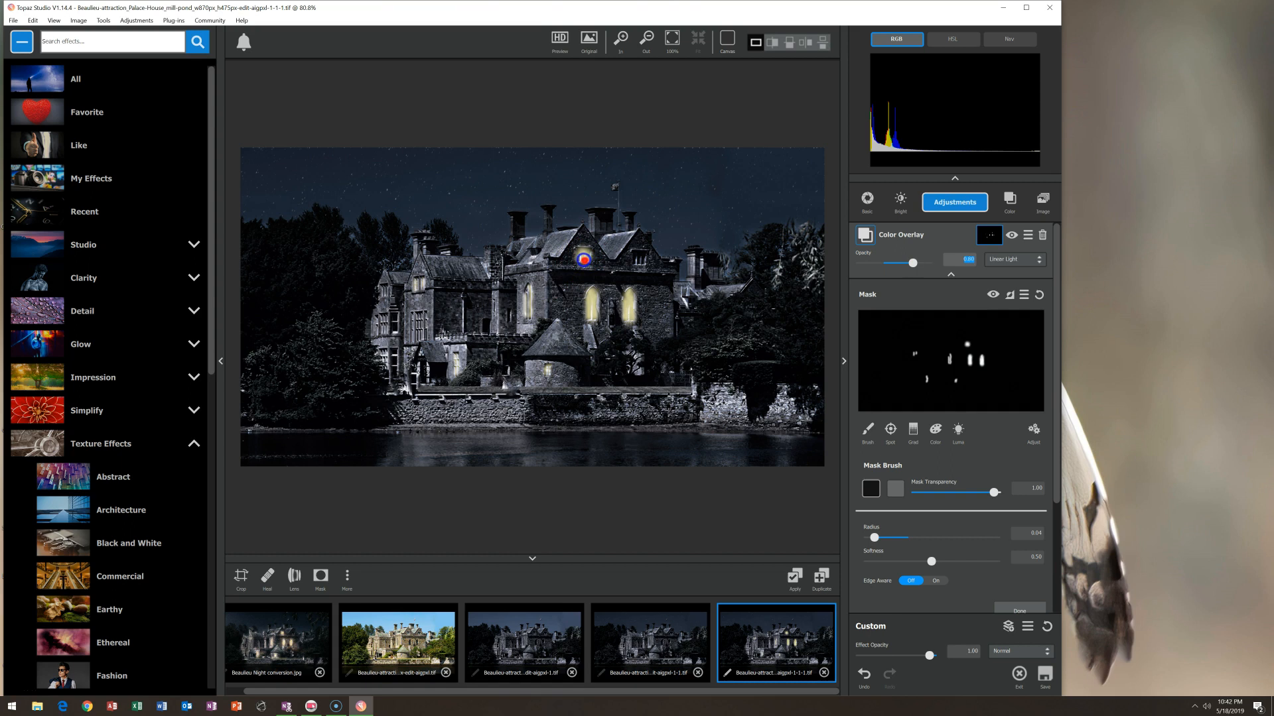
{"action": "left_click_drag", "start_coordinate": [607, 258], "coordinate": [597, 264]}
{"action": "mouse_move", "coordinate": [544, 373]}
{"action": "left_mouse_down"}
{"action": "mouse_move", "coordinate": [847, 450]}
{"action": "mouse_move", "coordinate": [901, 531]}
{"action": "left_mouse_up"}
- Lower the density of the Color Overlay's mask to about -0.25
{"action": "left_click", "coordinate": [1033, 431]}
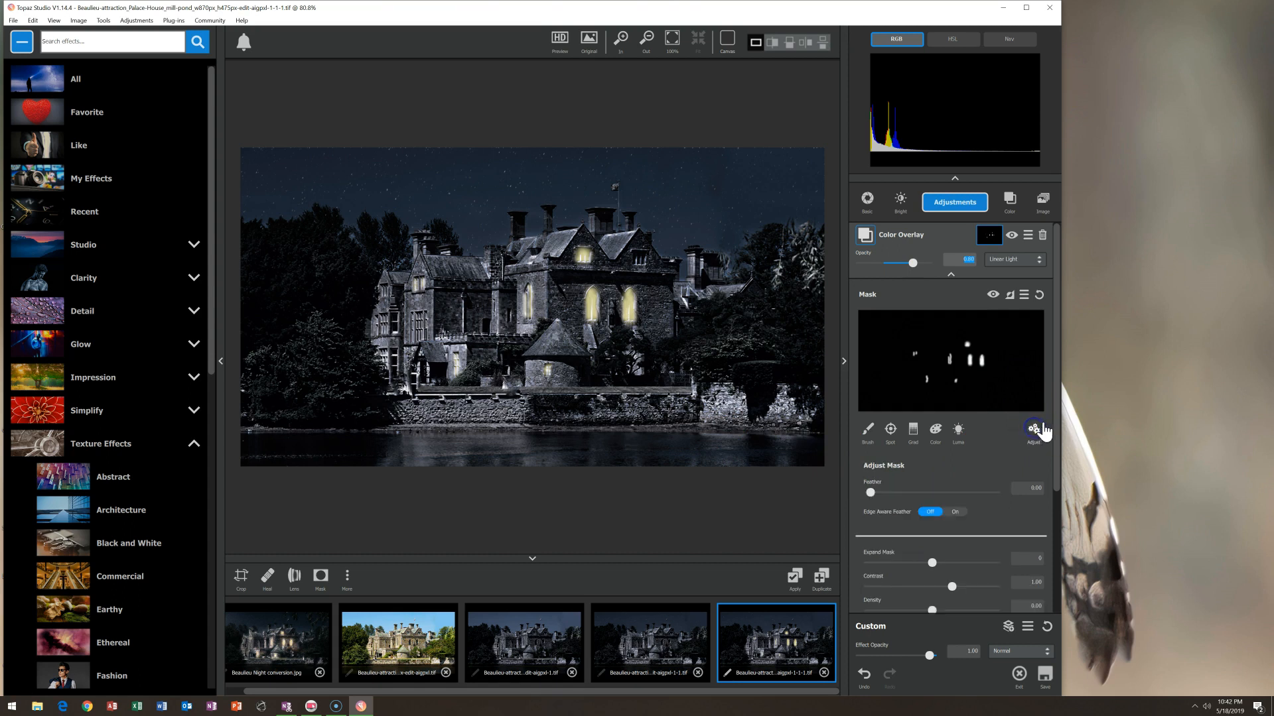
{"action": "left_click_drag", "start_coordinate": [1054, 416], "coordinate": [1049, 466]}
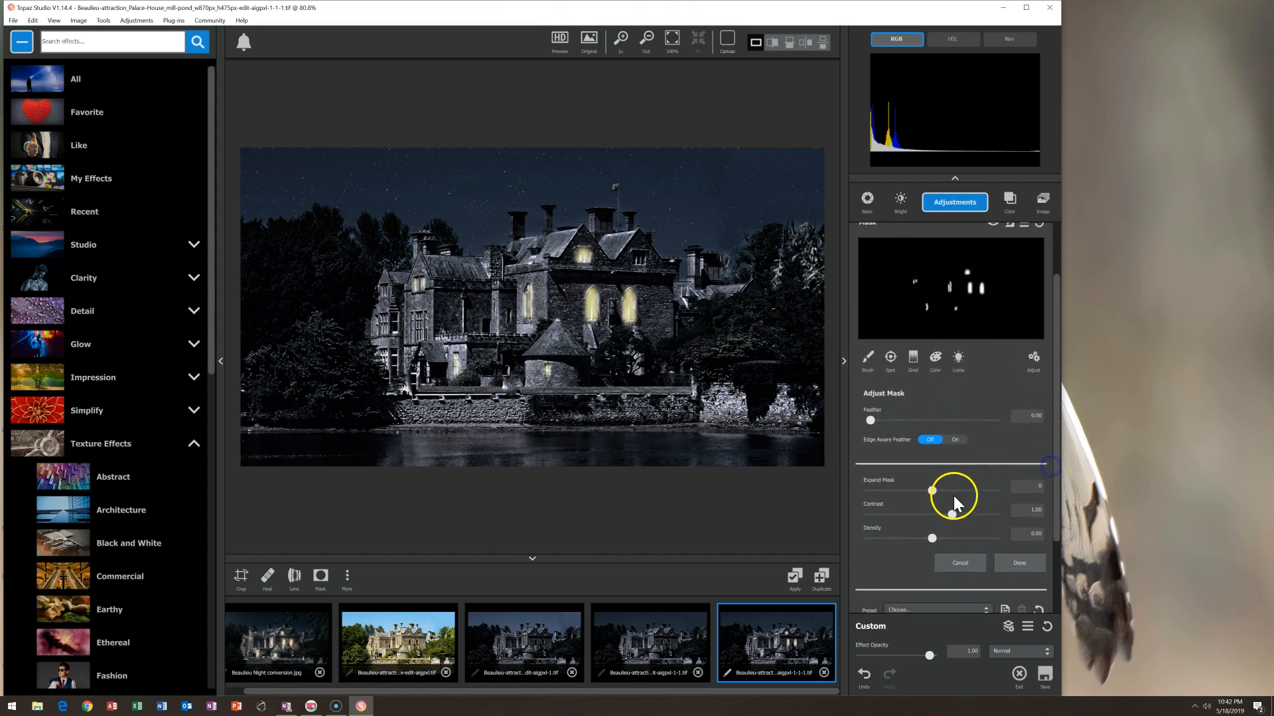
{"action": "left_click_drag", "start_coordinate": [937, 540], "coordinate": [914, 538]}
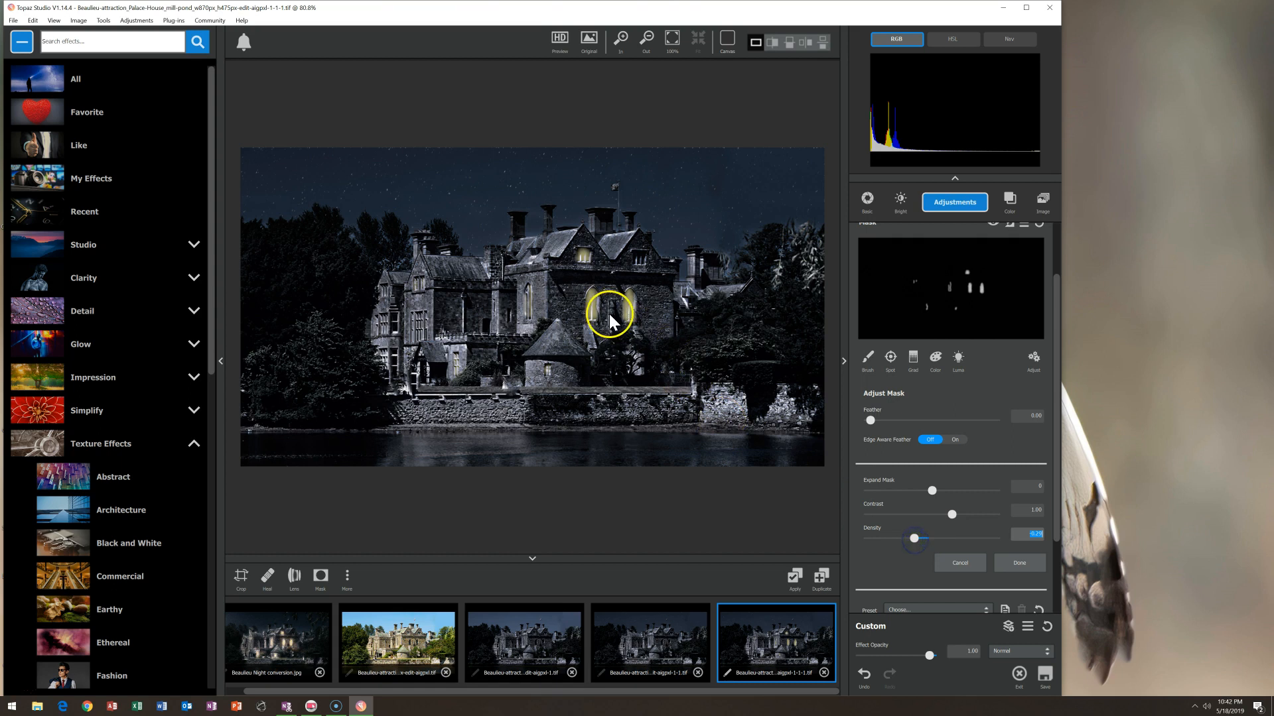
- Rebrush the mask over the turret window and the left wing's lower and upper windows, and collapse the Color Overlay's settings
{"action": "left_click", "coordinate": [867, 364]}
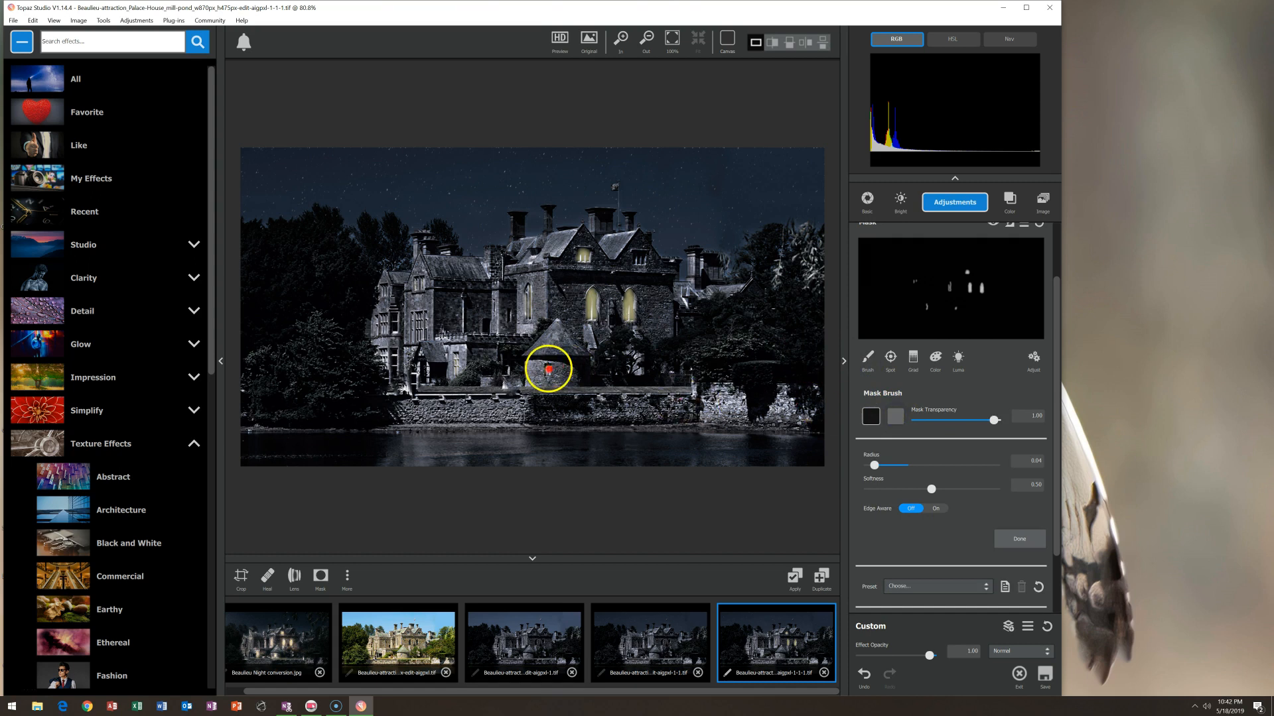
{"action": "left_click", "coordinate": [548, 369]}
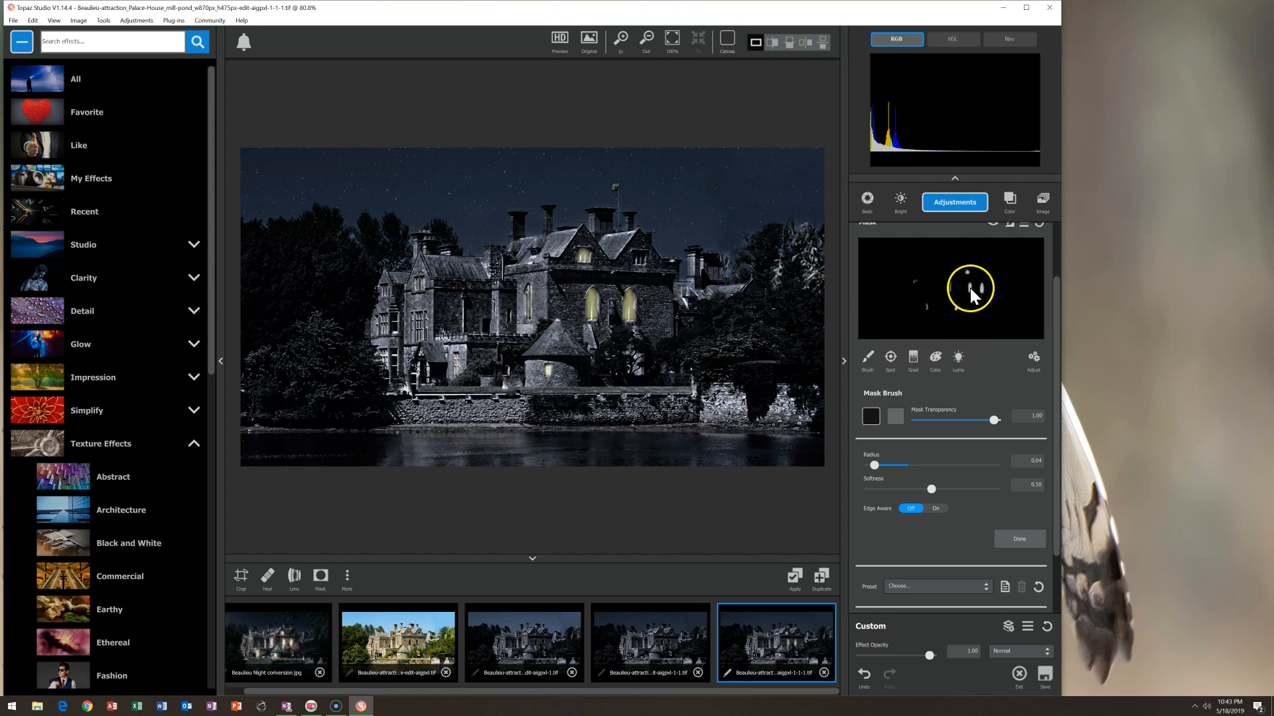
{"action": "left_click", "coordinate": [499, 380]}
{"action": "left_click_drag", "start_coordinate": [499, 381], "coordinate": [455, 357]}
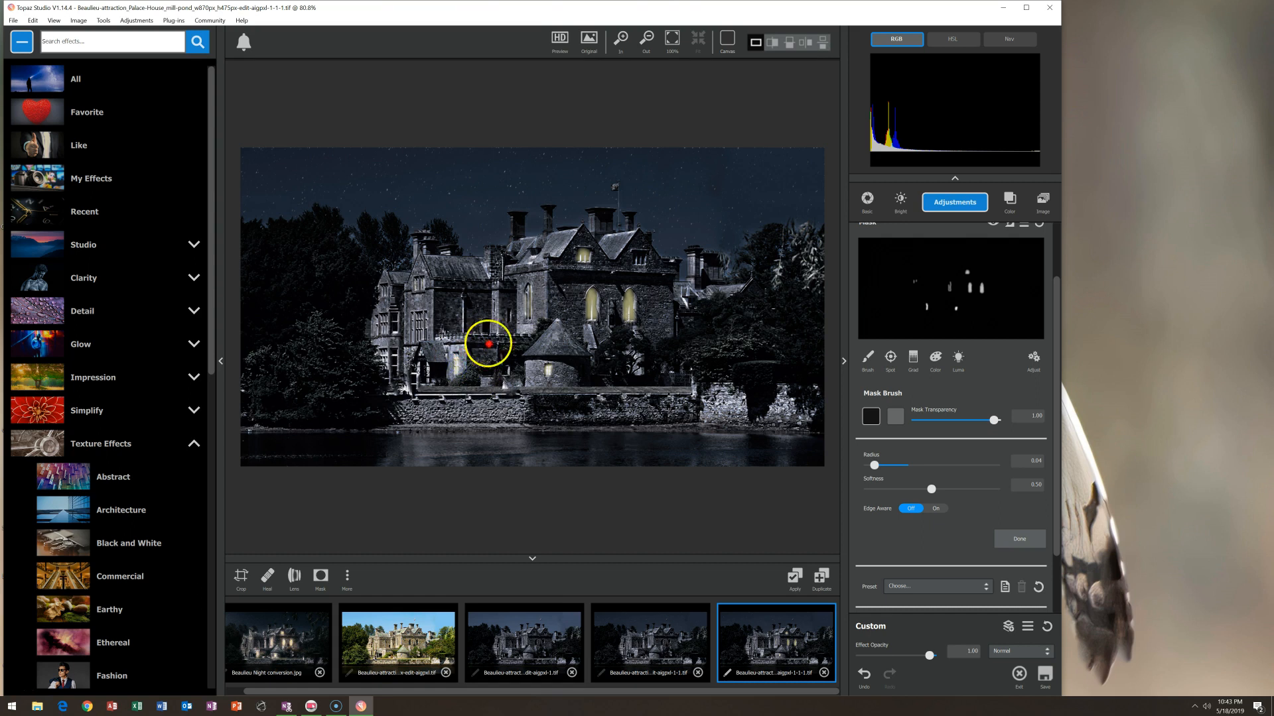
{"action": "left_click", "coordinate": [445, 304]}
{"action": "mouse_move", "coordinate": [446, 303]}
{"action": "left_mouse_down"}
{"action": "mouse_move", "coordinate": [455, 352]}
{"action": "mouse_move", "coordinate": [595, 353]}
{"action": "mouse_move", "coordinate": [565, 375]}
{"action": "mouse_move", "coordinate": [656, 421]}
{"action": "mouse_move", "coordinate": [364, 366]}
{"action": "mouse_move", "coordinate": [417, 315]}
{"action": "mouse_move", "coordinate": [422, 283]}
{"action": "left_mouse_up"}
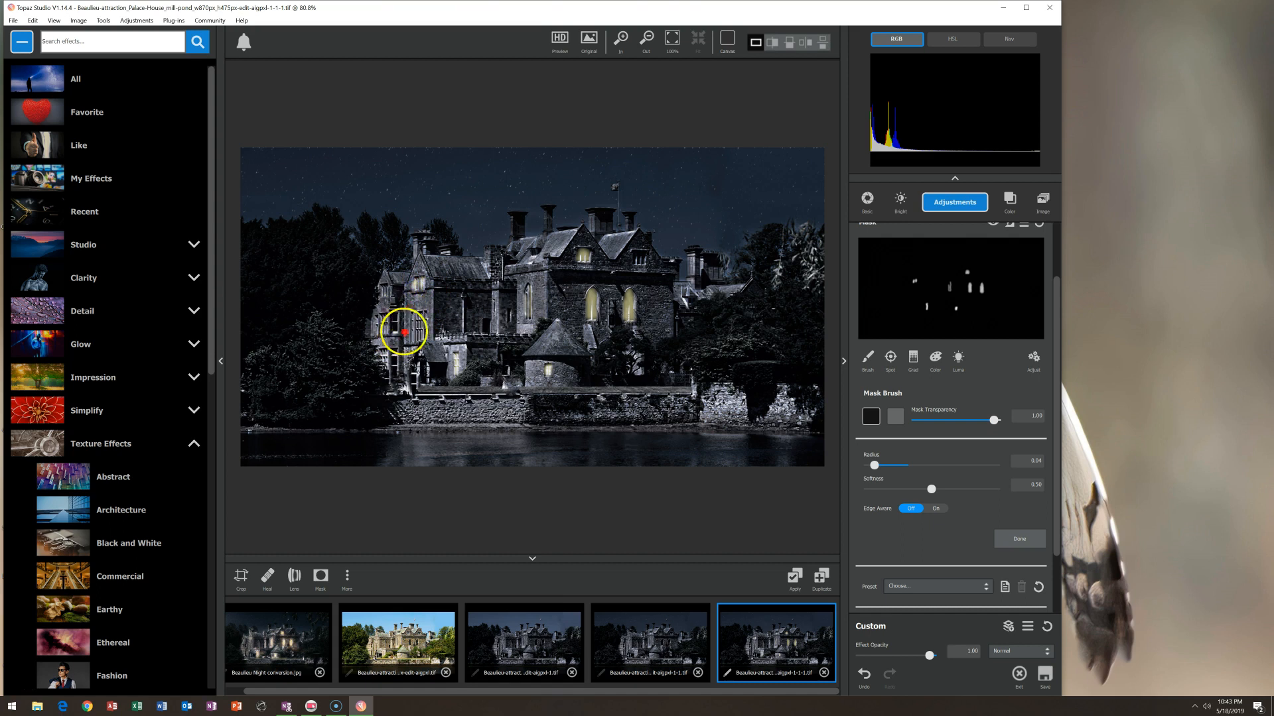
{"action": "mouse_move", "coordinate": [811, 427]}
{"action": "left_mouse_down"}
{"action": "mouse_move", "coordinate": [719, 407]}
{"action": "mouse_move", "coordinate": [729, 400]}
{"action": "left_mouse_up"}
{"action": "left_click_drag", "start_coordinate": [1052, 281], "coordinate": [1052, 239]}
{"action": "left_click", "coordinate": [950, 271]}
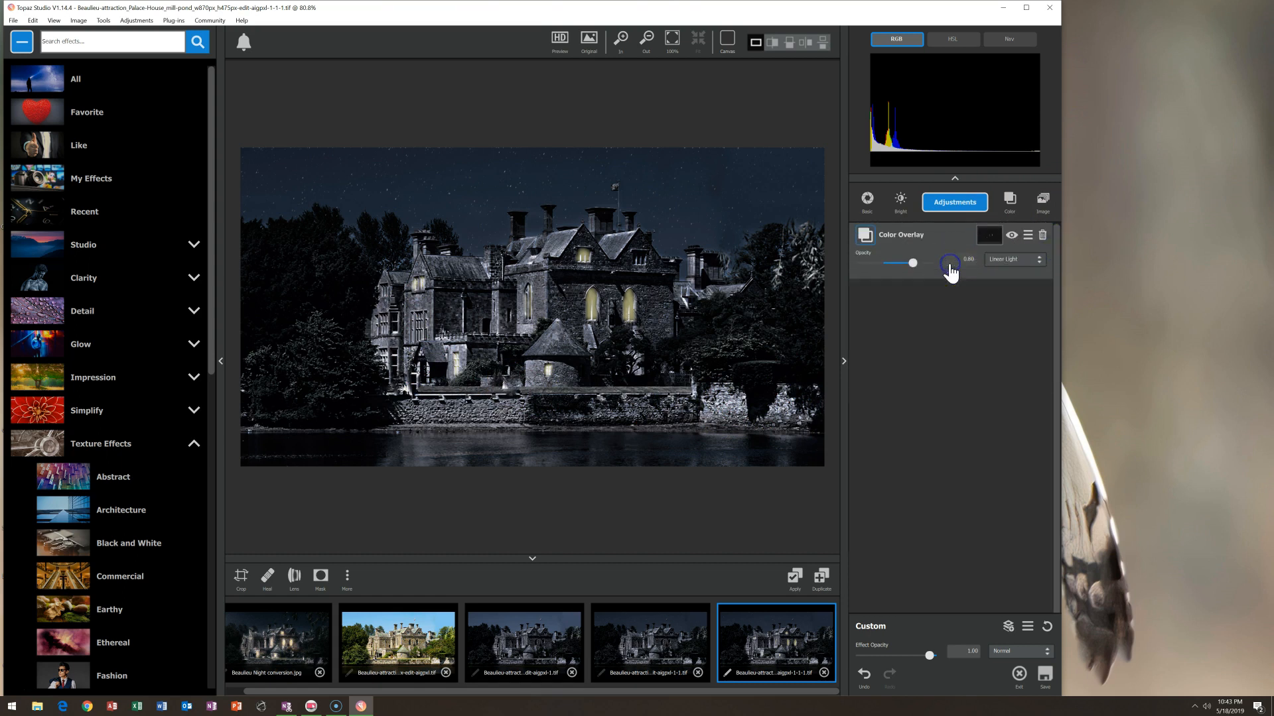
- Add a second Color Overlay and set its colour to pale warm cream, #ffeac7
{"action": "left_click", "coordinate": [1010, 200]}
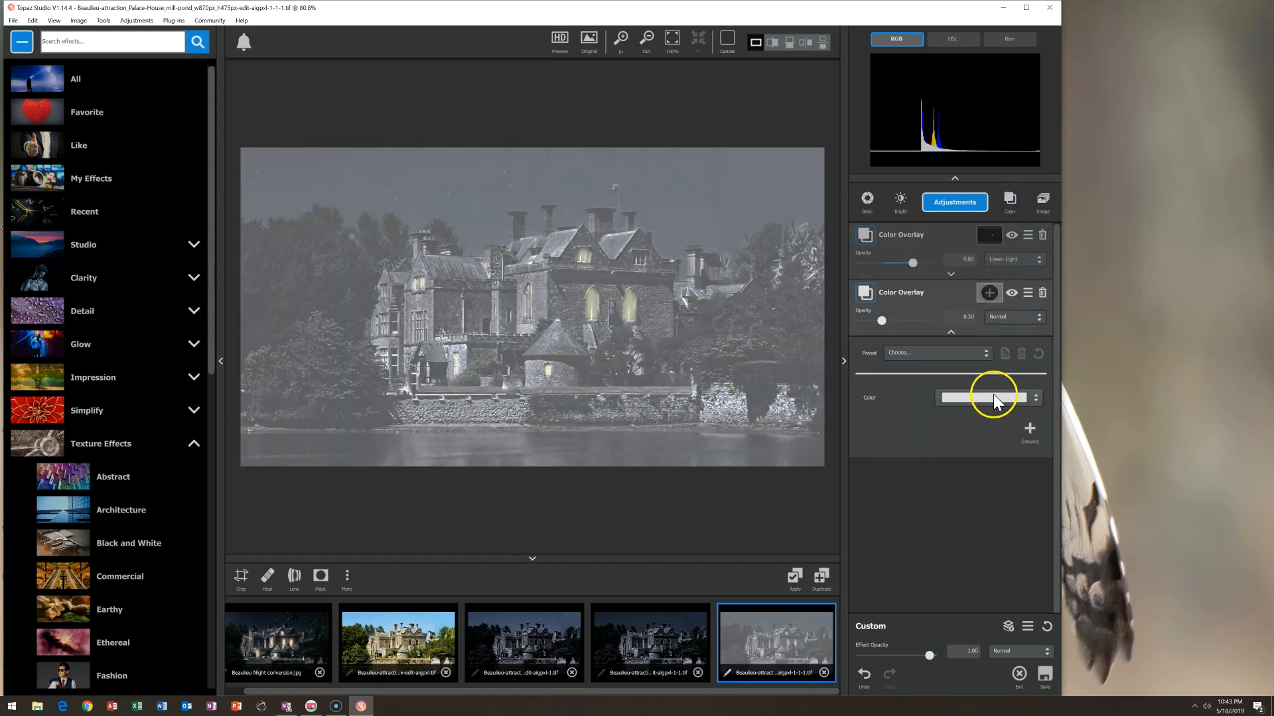
{"action": "left_click", "coordinate": [993, 397]}
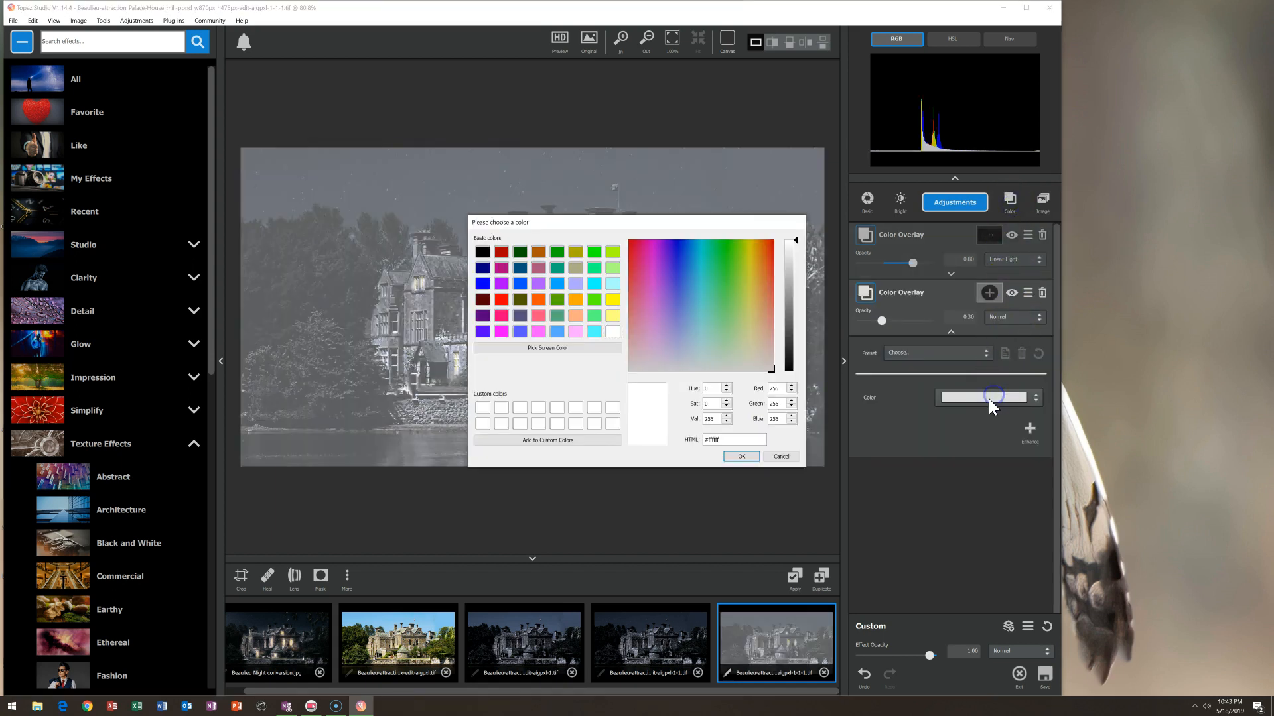
{"action": "left_click", "coordinate": [758, 343]}
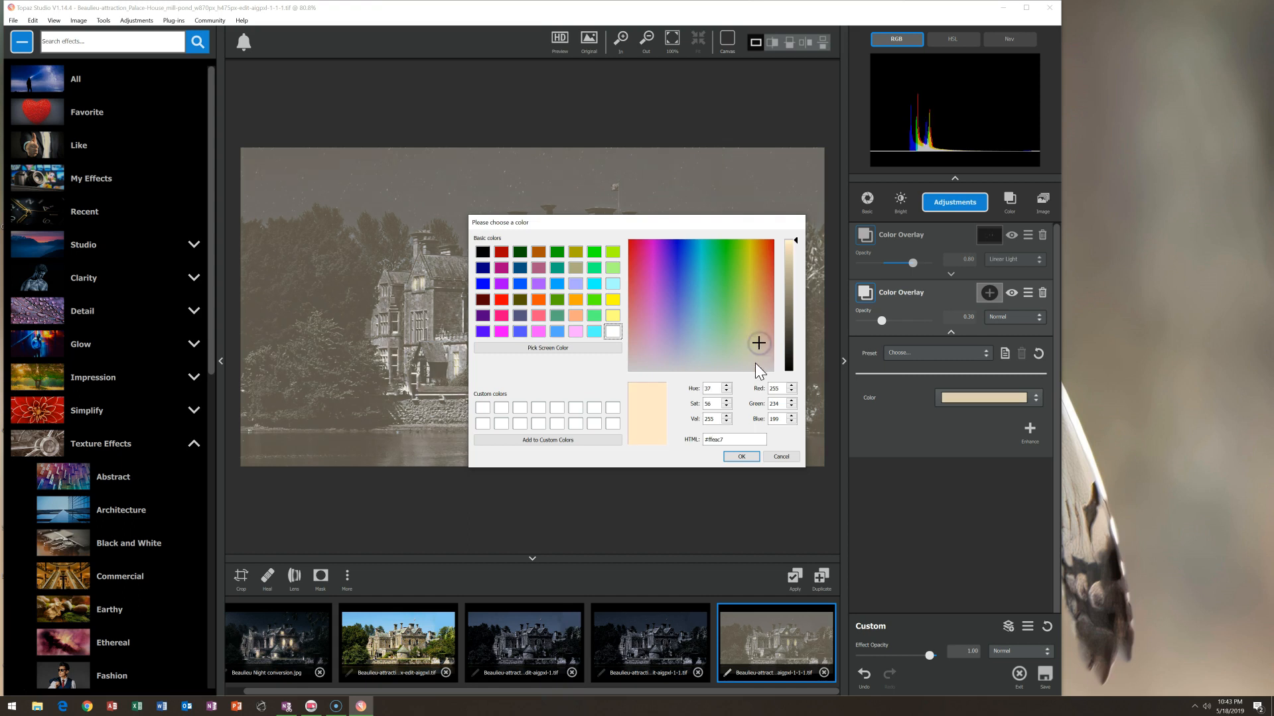
{"action": "left_click", "coordinate": [740, 457]}
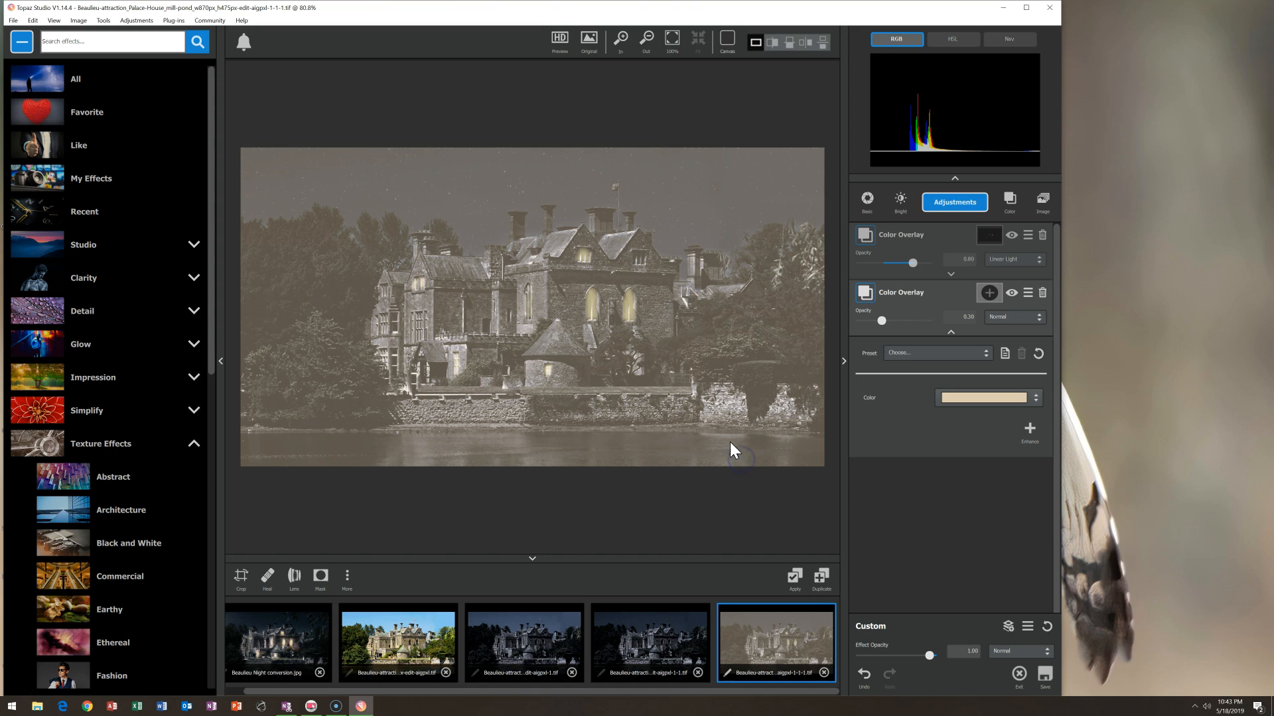
- Invert the new overlay's mask to black and set up a white mask brush with radius 0.18 and softness about 0.89
{"action": "left_click", "coordinate": [988, 292]}
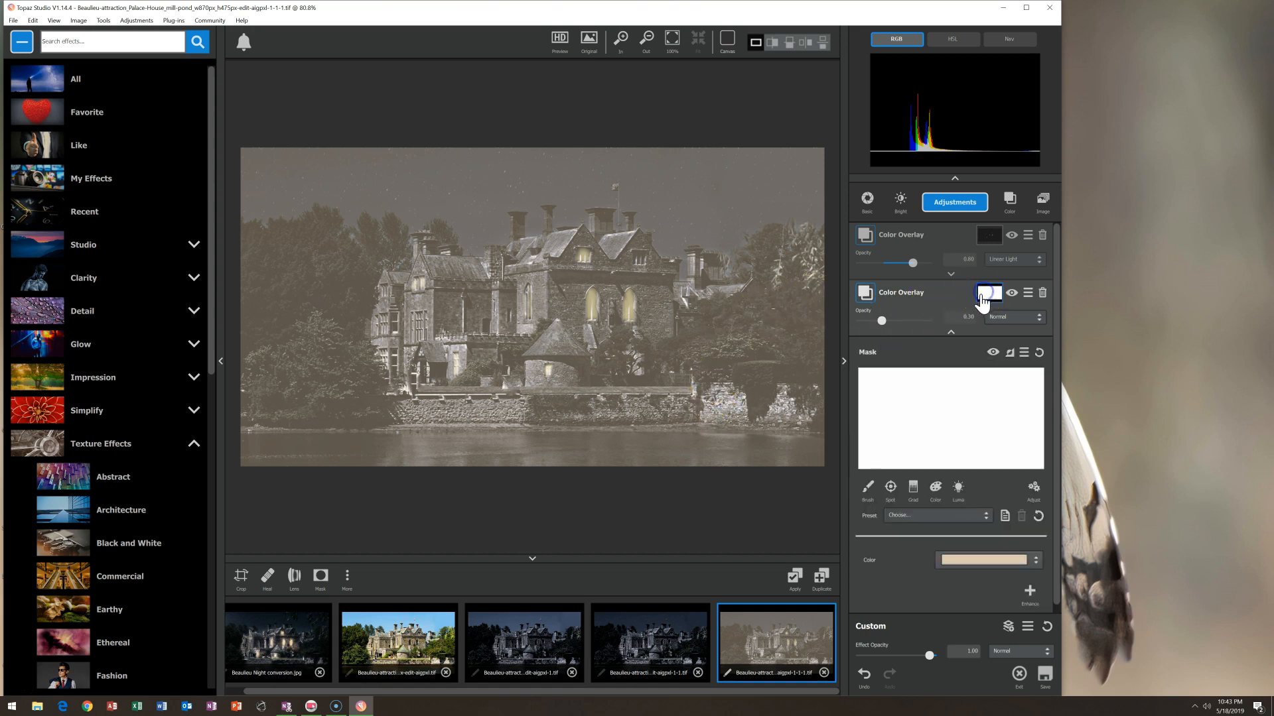
{"action": "left_click", "coordinate": [1009, 294]}
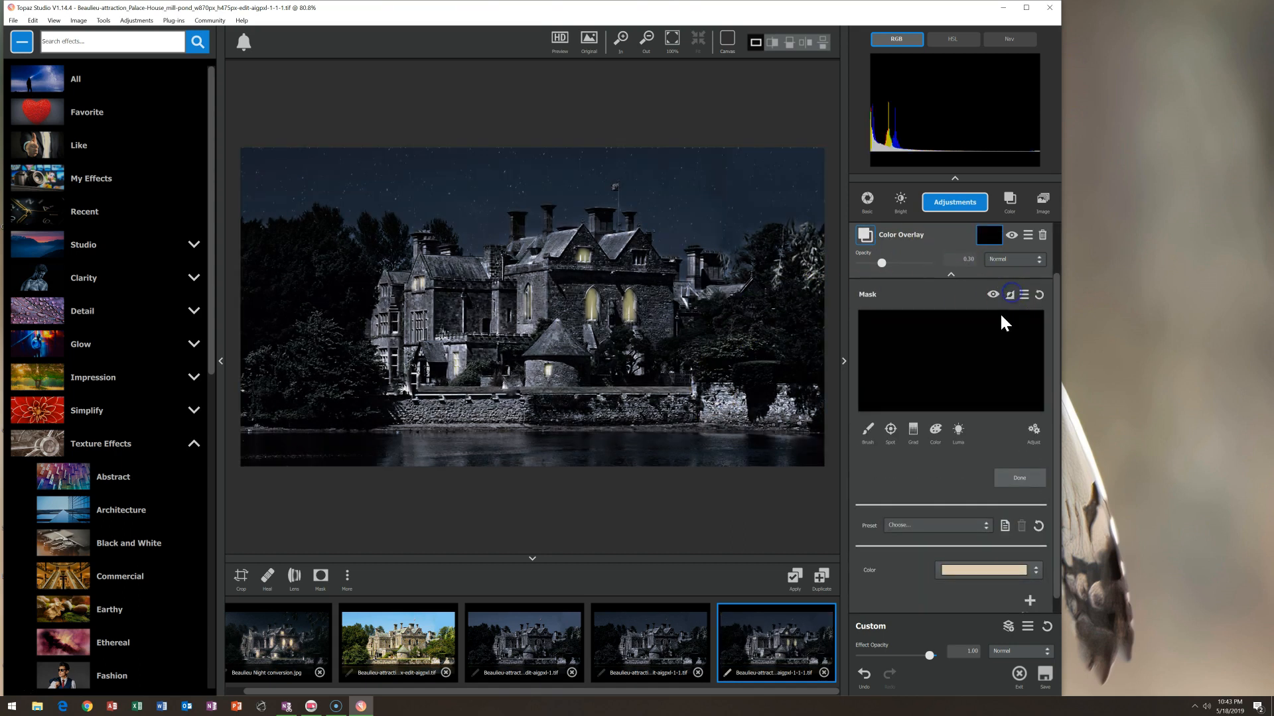
{"action": "left_click", "coordinate": [869, 431]}
{"action": "left_click", "coordinate": [894, 489]}
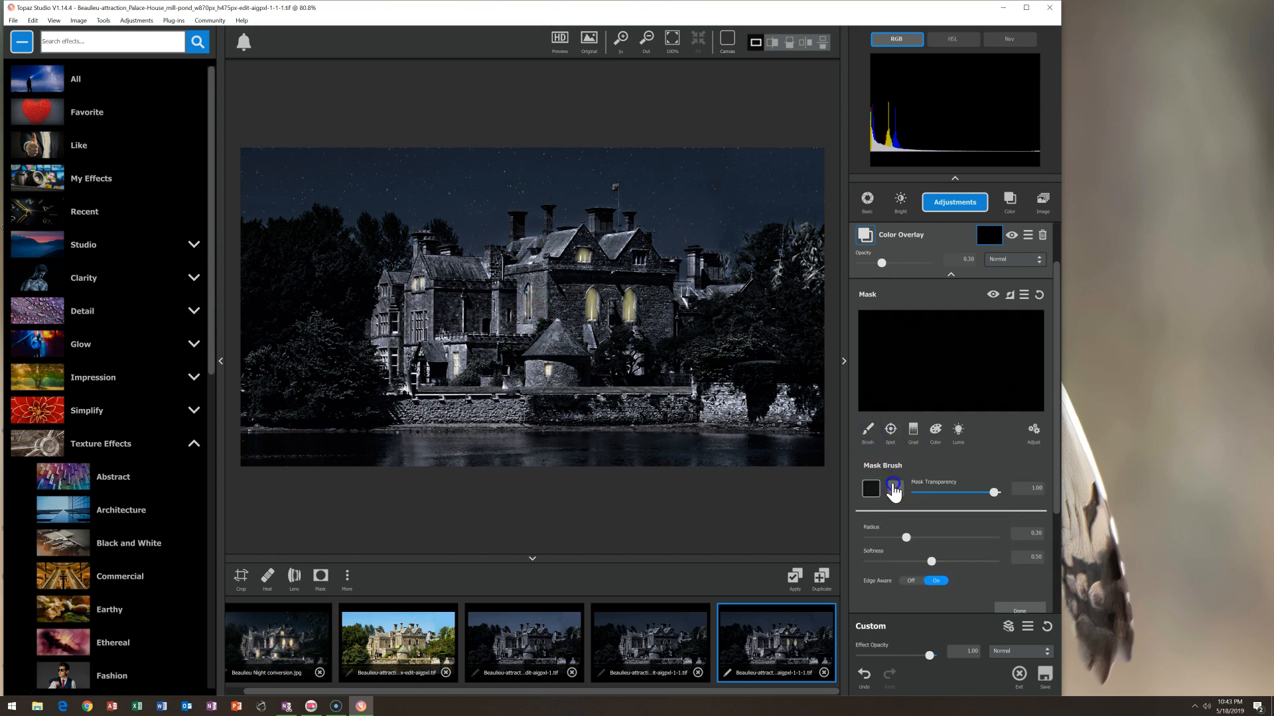
{"action": "left_click", "coordinate": [972, 563]}
{"action": "left_click_drag", "start_coordinate": [972, 563], "coordinate": [985, 563]}
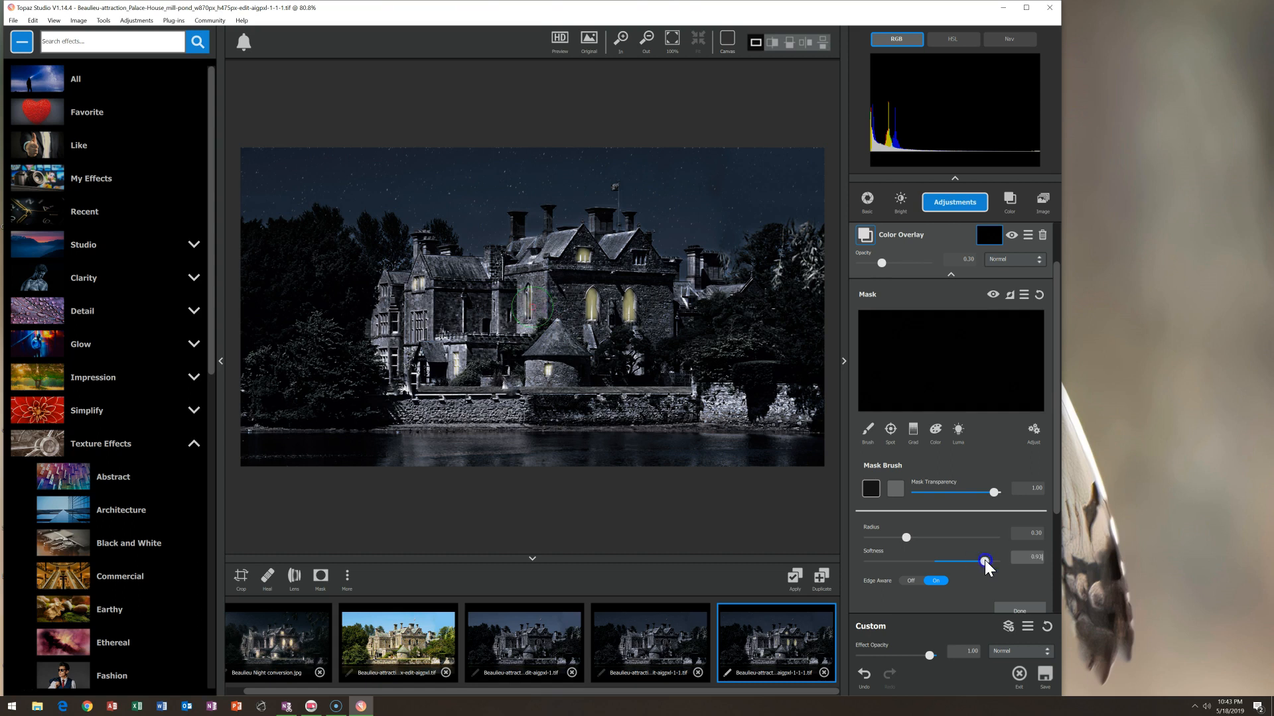
{"action": "left_click_drag", "start_coordinate": [913, 543], "coordinate": [893, 544]}
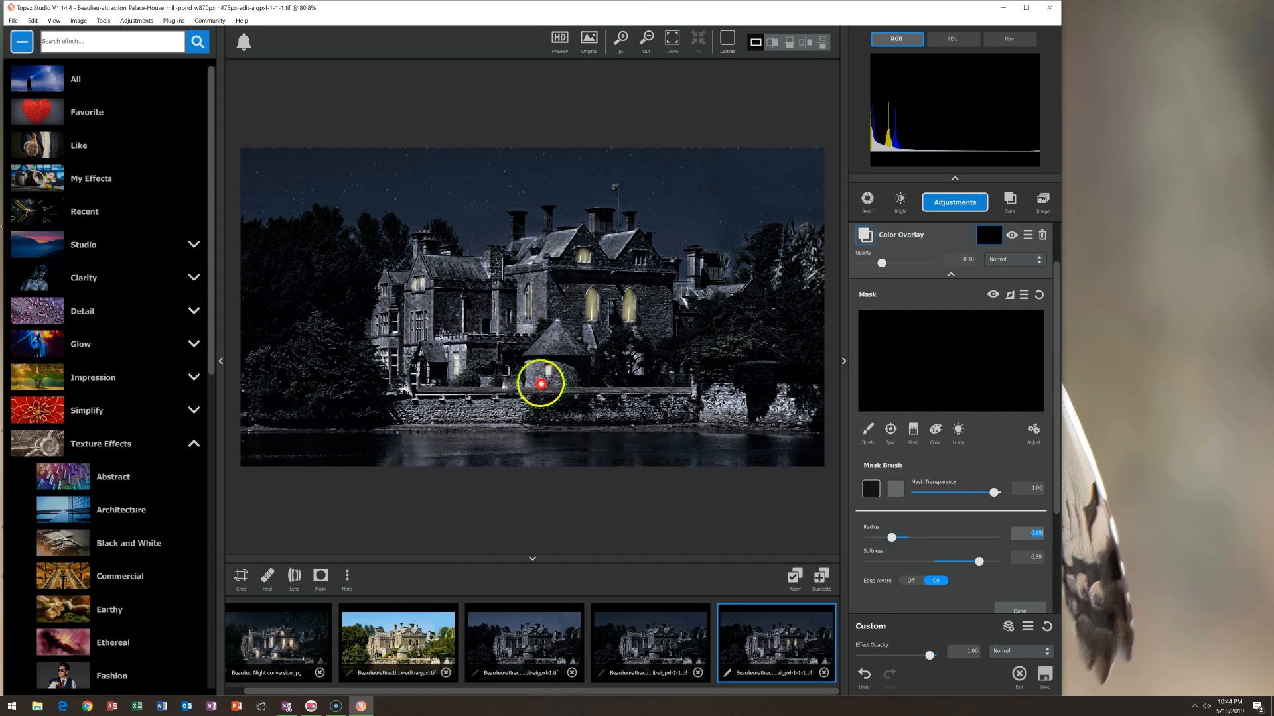
- Set the overlay's blend mode to Color Dodge and brush a glow over the turret window and the right arched window
{"action": "left_click_drag", "start_coordinate": [545, 369], "coordinate": [549, 373]}
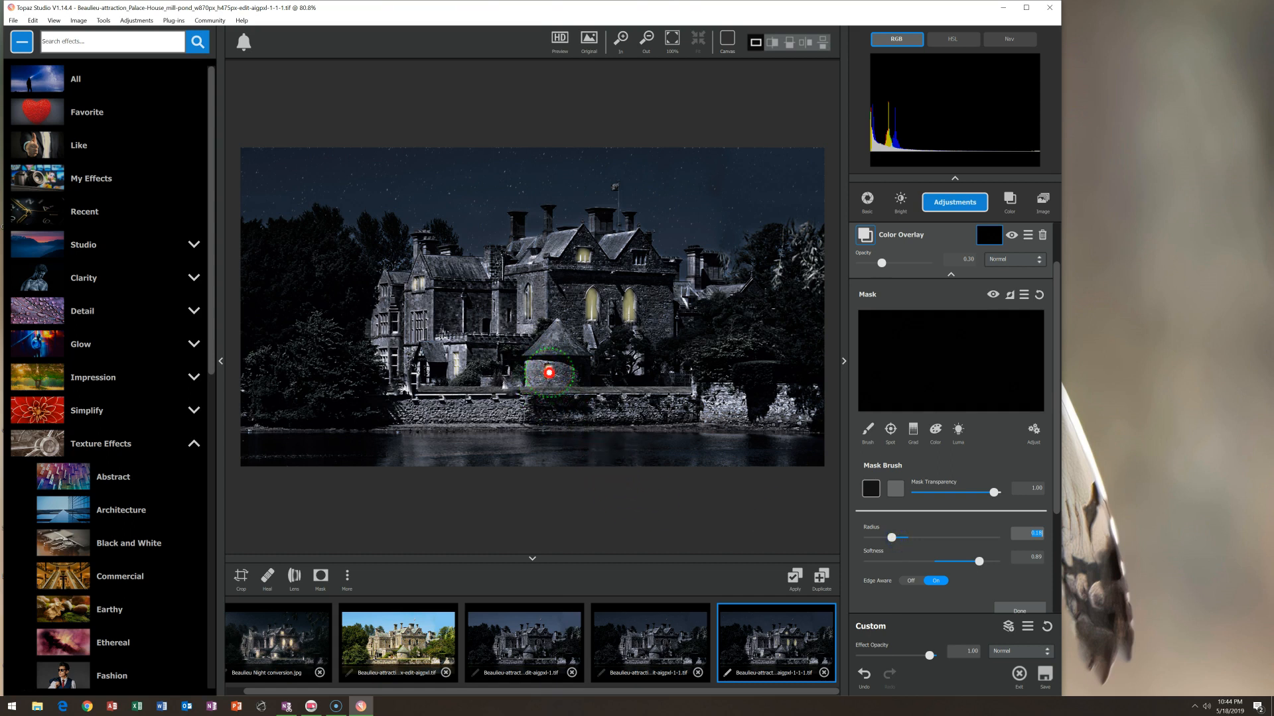
{"action": "left_click", "coordinate": [1012, 261]}
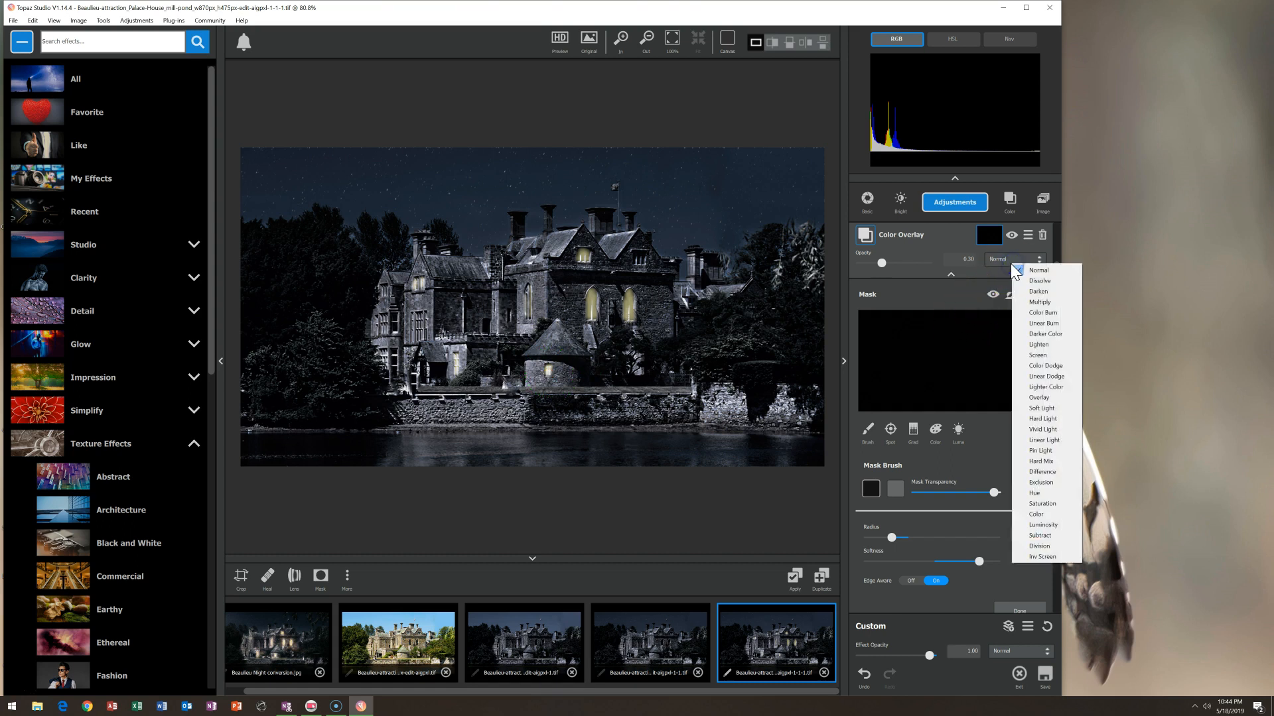
{"action": "left_click", "coordinate": [1045, 365]}
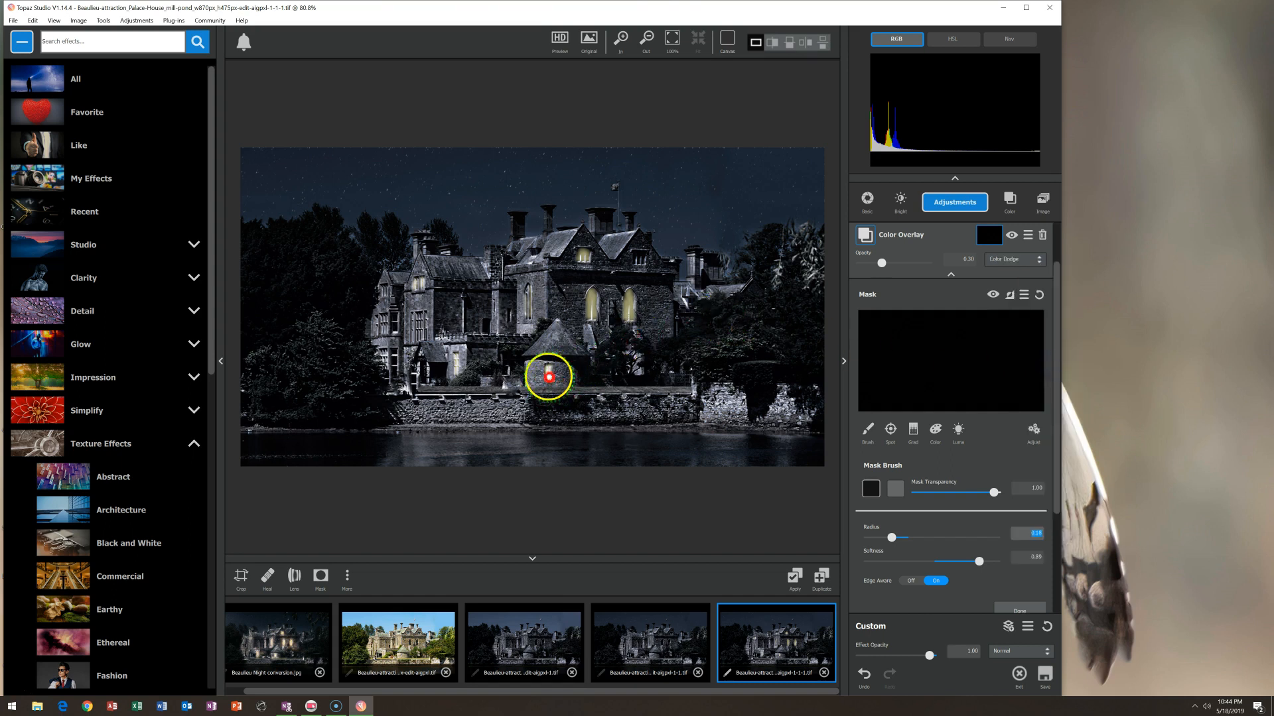
{"action": "left_click", "coordinate": [548, 371]}
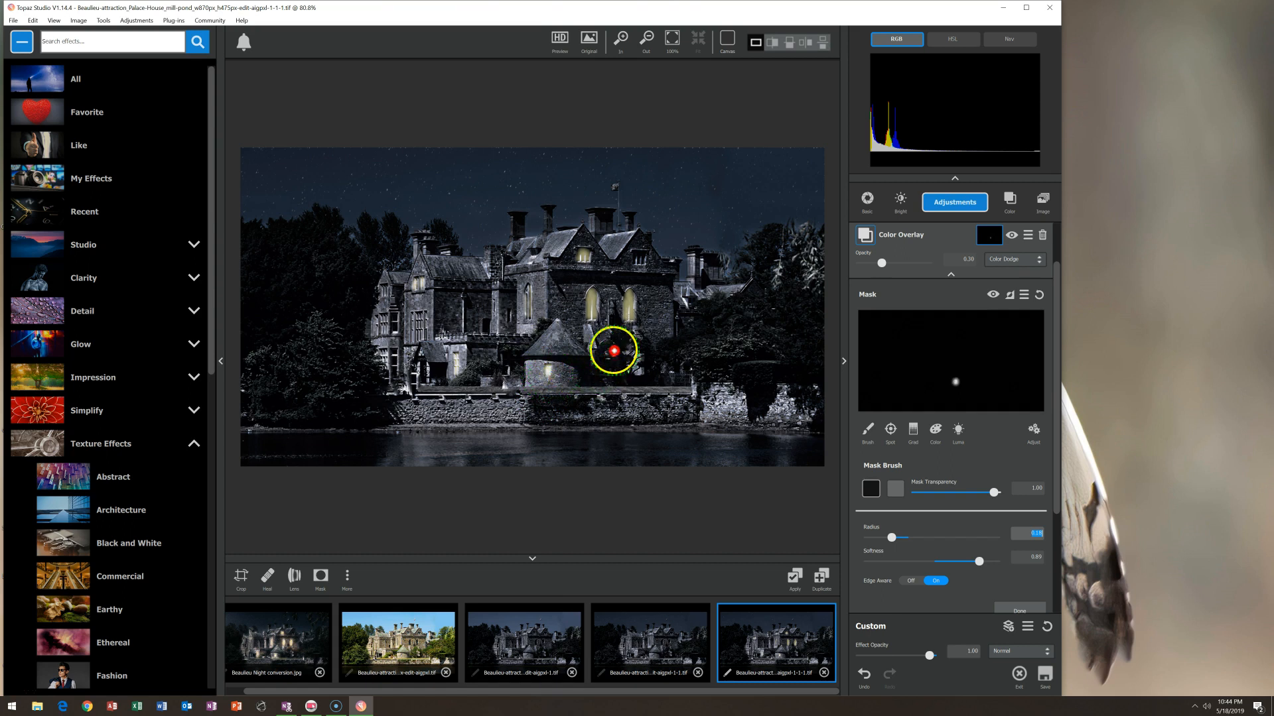
{"action": "left_click_drag", "start_coordinate": [630, 309], "coordinate": [622, 295]}
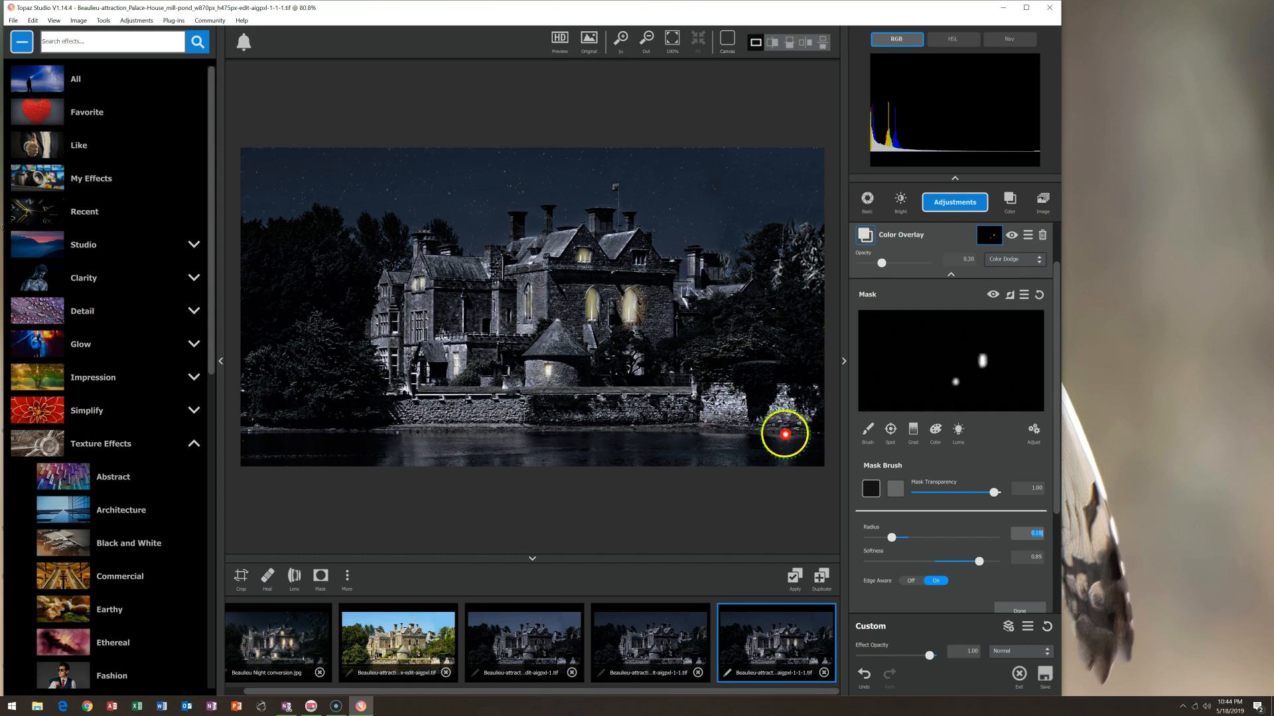
- Turn off Edge Aware for the mask brush and brush the glow around both large arched windows and the turret window
{"action": "left_click", "coordinate": [912, 580]}
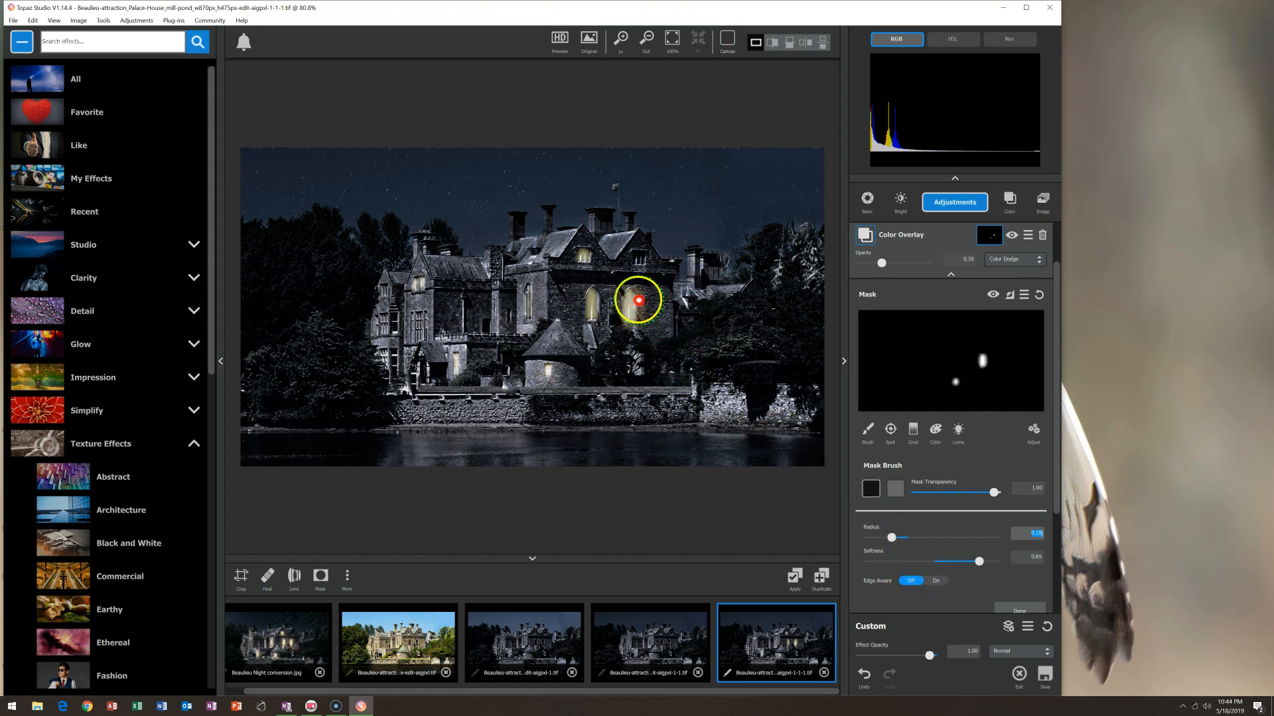
{"action": "mouse_move", "coordinate": [632, 297]}
{"action": "left_mouse_down"}
{"action": "mouse_move", "coordinate": [619, 295]}
{"action": "mouse_move", "coordinate": [657, 304]}
{"action": "mouse_move", "coordinate": [595, 317]}
{"action": "left_mouse_up"}
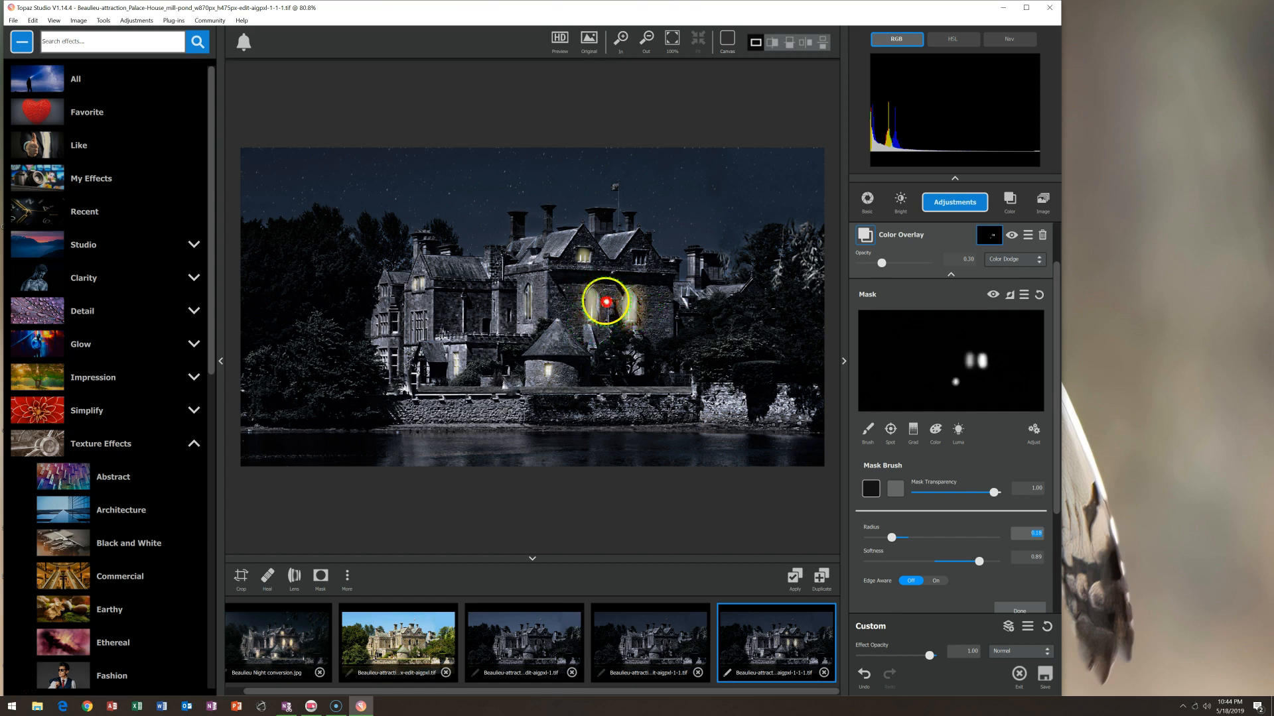
{"action": "left_click", "coordinate": [548, 374]}
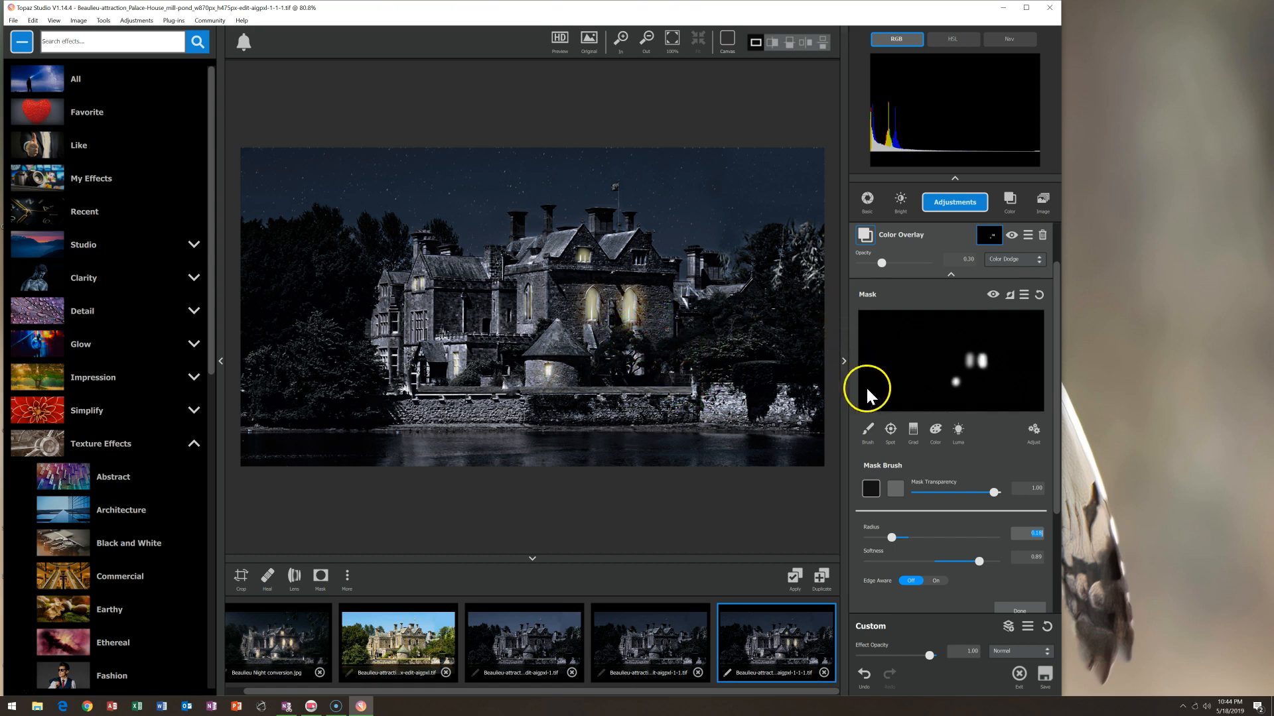
- Lower the brush's mask transparency to about 0.50 and brush faint light onto the foliage below the arched windows
{"action": "left_click", "coordinate": [958, 491]}
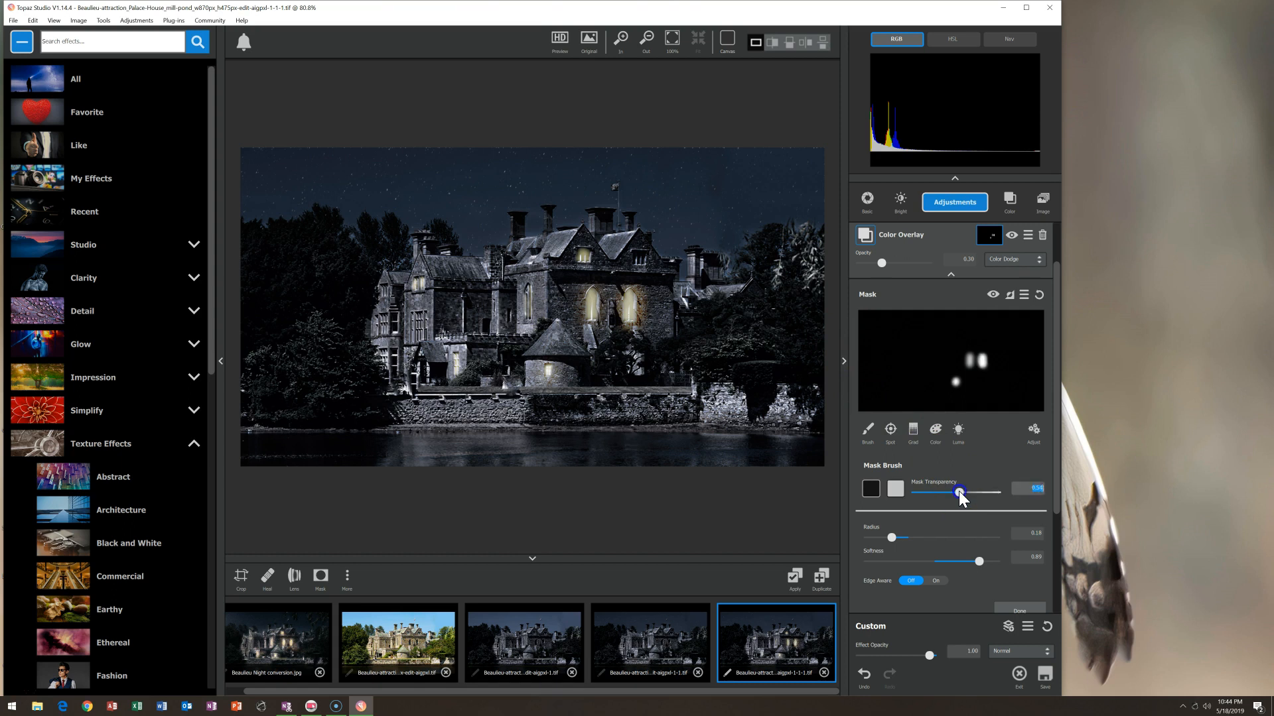
{"action": "left_click_drag", "start_coordinate": [958, 491], "coordinate": [943, 492]}
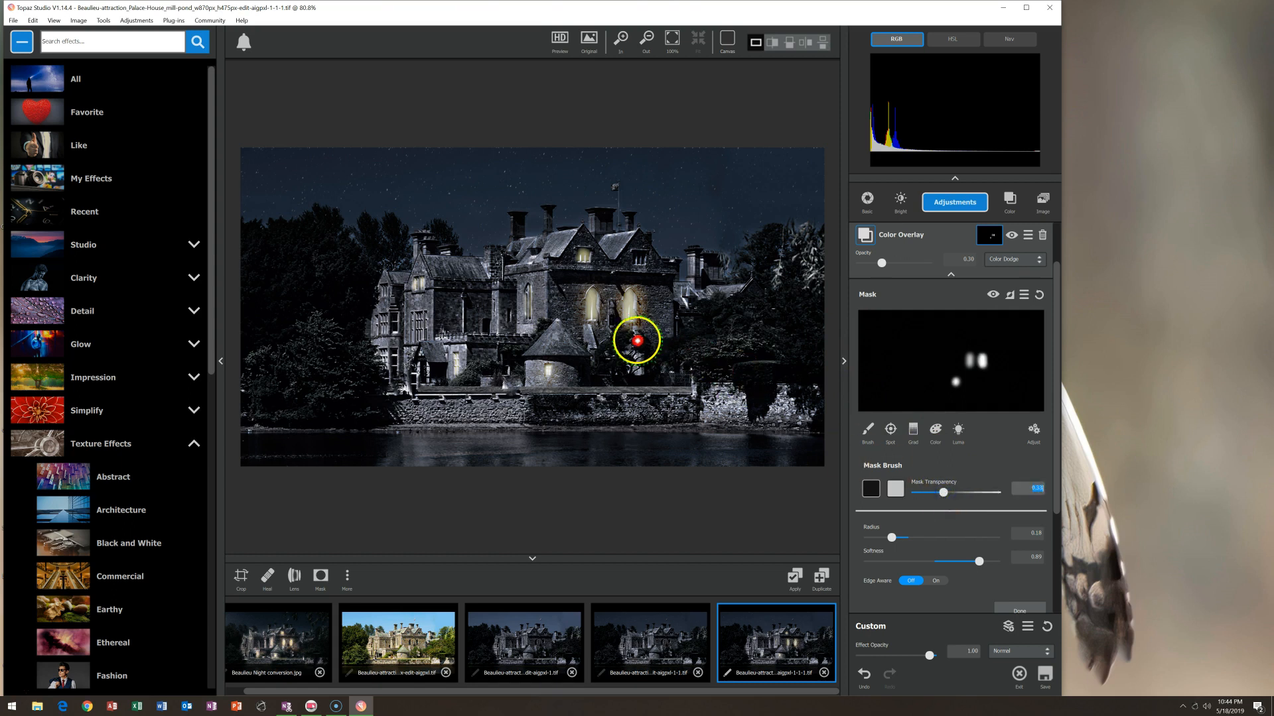
{"action": "mouse_move", "coordinate": [614, 328]}
{"action": "left_mouse_down"}
{"action": "mouse_move", "coordinate": [623, 336]}
{"action": "mouse_move", "coordinate": [606, 358]}
{"action": "left_mouse_up"}
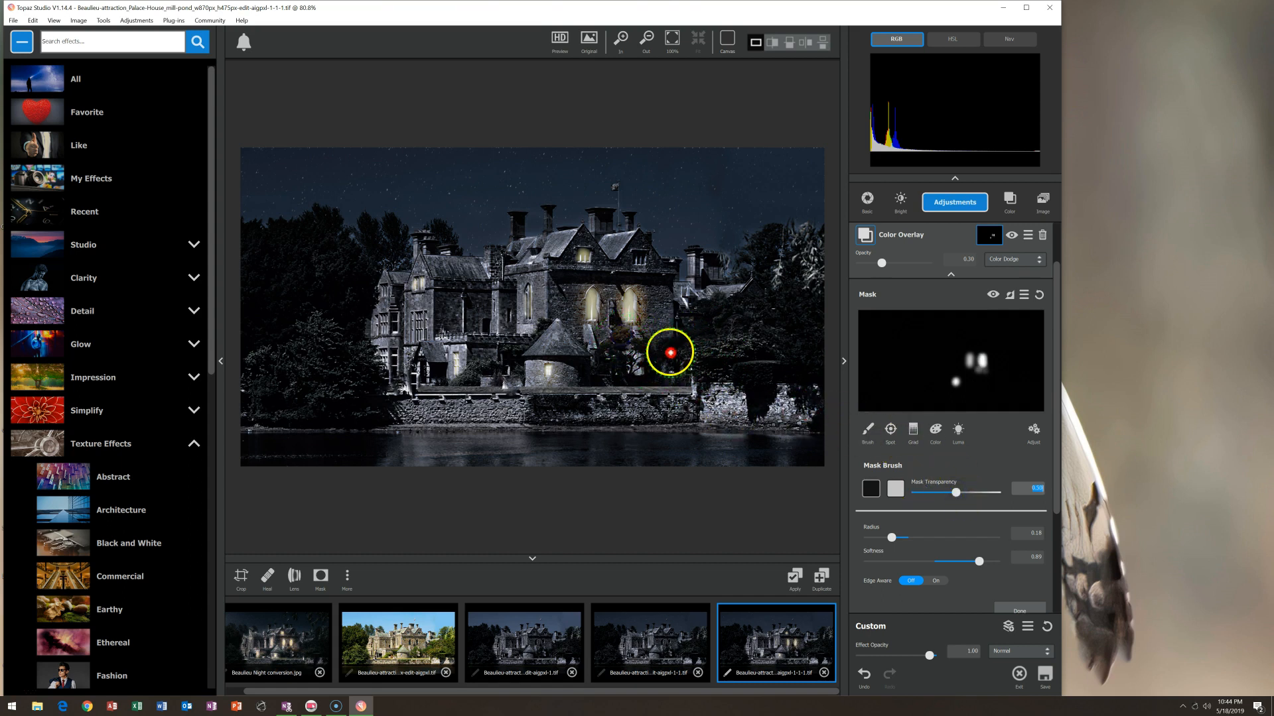
{"action": "mouse_move", "coordinate": [629, 338]}
{"action": "left_mouse_down"}
{"action": "mouse_move", "coordinate": [592, 307]}
{"action": "mouse_move", "coordinate": [627, 336]}
{"action": "left_mouse_up"}
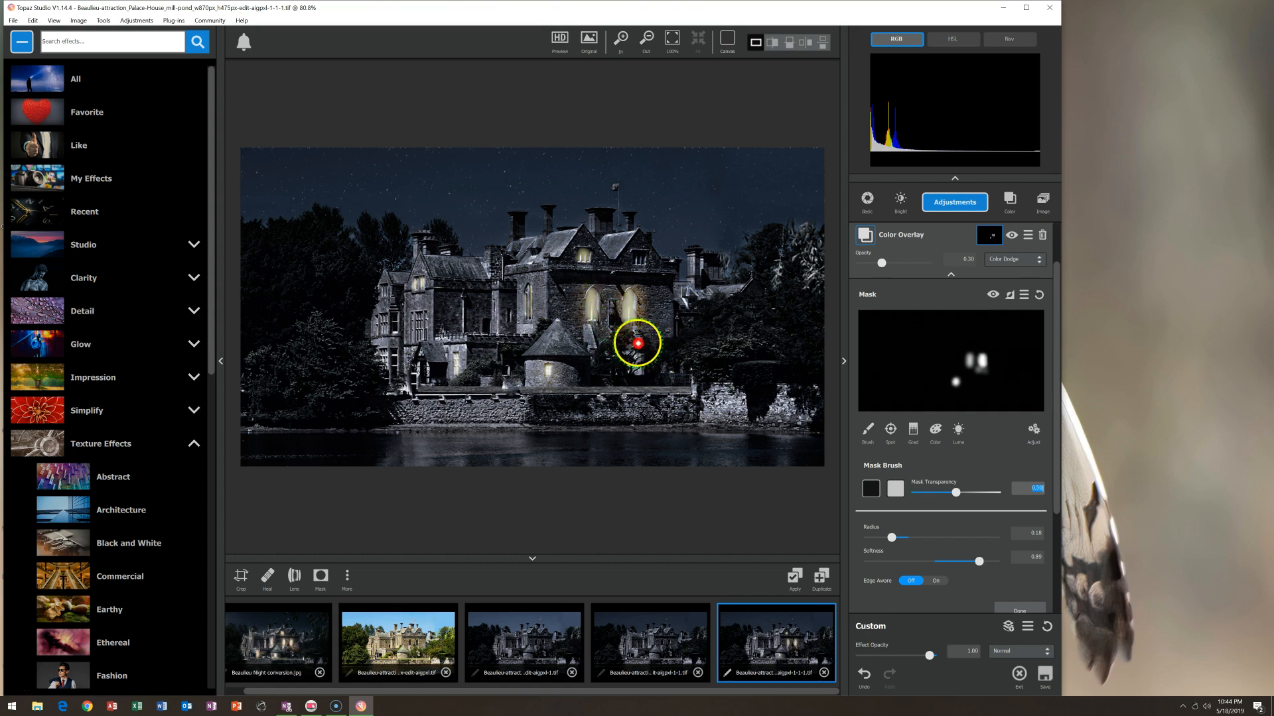
{"action": "mouse_move", "coordinate": [720, 316]}
{"action": "left_mouse_down"}
{"action": "mouse_move", "coordinate": [695, 356]}
{"action": "mouse_move", "coordinate": [708, 344]}
{"action": "mouse_move", "coordinate": [674, 350]}
{"action": "mouse_move", "coordinate": [745, 364]}
{"action": "mouse_move", "coordinate": [680, 353]}
{"action": "left_mouse_up"}
- Reduce the mask transparency to about 0.33 and brush faint light over the trees right of the house and below the turret
{"action": "left_click_drag", "start_coordinate": [955, 492], "coordinate": [939, 492]}
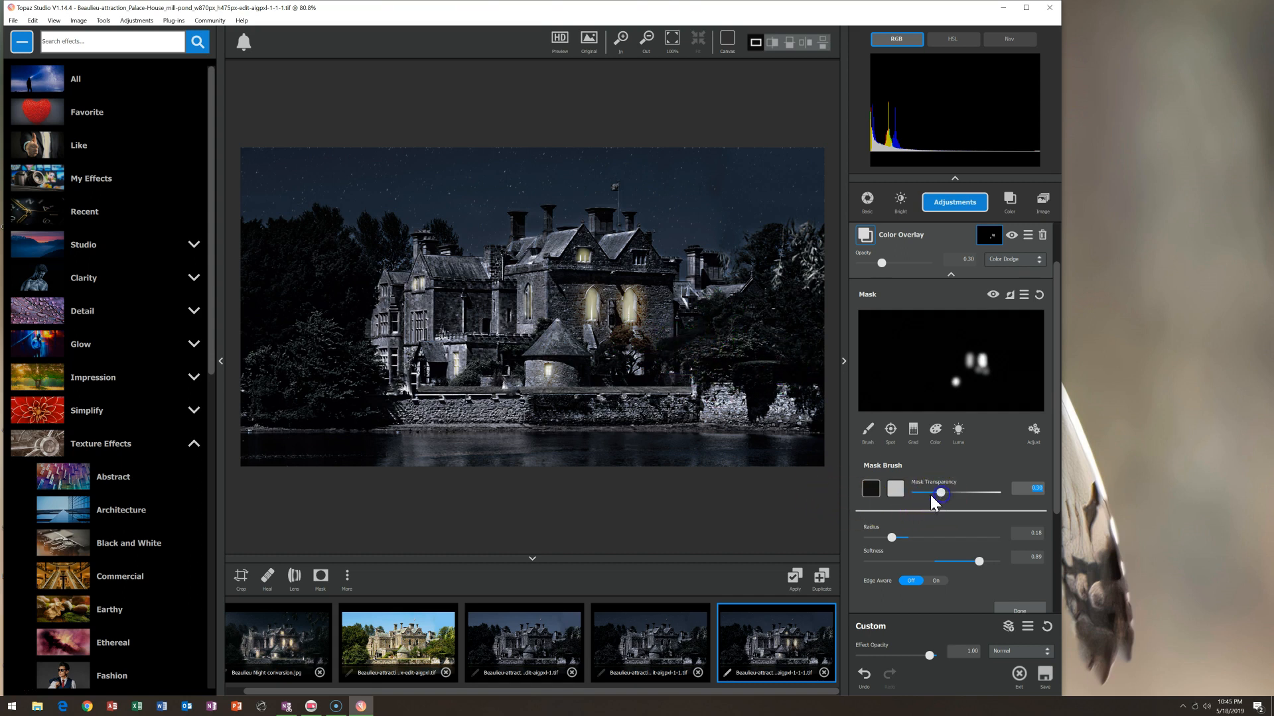
{"action": "mouse_move", "coordinate": [717, 362]}
{"action": "left_mouse_down"}
{"action": "mouse_move", "coordinate": [672, 350]}
{"action": "mouse_move", "coordinate": [760, 343]}
{"action": "mouse_move", "coordinate": [703, 339]}
{"action": "mouse_move", "coordinate": [682, 348]}
{"action": "mouse_move", "coordinate": [697, 367]}
{"action": "mouse_move", "coordinate": [695, 350]}
{"action": "mouse_move", "coordinate": [669, 350]}
{"action": "mouse_move", "coordinate": [686, 390]}
{"action": "mouse_move", "coordinate": [634, 299]}
{"action": "mouse_move", "coordinate": [640, 348]}
{"action": "mouse_move", "coordinate": [701, 345]}
{"action": "mouse_move", "coordinate": [657, 310]}
{"action": "mouse_move", "coordinate": [650, 267]}
{"action": "mouse_move", "coordinate": [577, 275]}
{"action": "mouse_move", "coordinate": [563, 400]}
{"action": "mouse_move", "coordinate": [521, 390]}
{"action": "mouse_move", "coordinate": [680, 397]}
{"action": "mouse_move", "coordinate": [646, 383]}
{"action": "mouse_move", "coordinate": [629, 338]}
{"action": "mouse_move", "coordinate": [629, 386]}
{"action": "mouse_move", "coordinate": [806, 422]}
{"action": "left_mouse_up"}
{"action": "left_click", "coordinate": [873, 671]}
{"action": "mouse_move", "coordinate": [676, 451]}
{"action": "left_mouse_down"}
{"action": "mouse_move", "coordinate": [603, 304]}
{"action": "mouse_move", "coordinate": [652, 398]}
{"action": "left_mouse_up"}
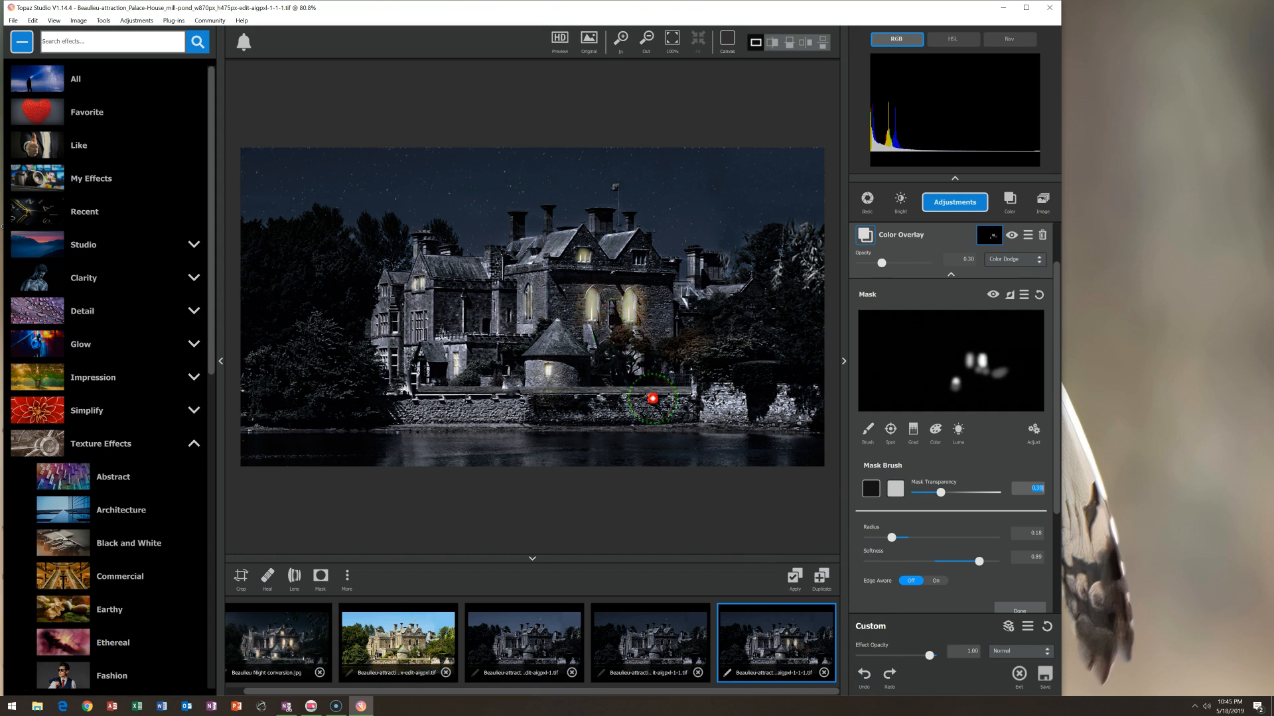
- Brush light along the waterside wall's ledge using mask transparency 0.94, radius 0.11 and softness 0.39
{"action": "mouse_move", "coordinate": [645, 393]}
{"action": "left_mouse_down"}
{"action": "mouse_move", "coordinate": [597, 350]}
{"action": "mouse_move", "coordinate": [583, 307]}
{"action": "mouse_move", "coordinate": [618, 396]}
{"action": "mouse_move", "coordinate": [699, 468]}
{"action": "left_mouse_up"}
{"action": "left_click", "coordinate": [918, 562]}
{"action": "mouse_move", "coordinate": [680, 429]}
{"action": "left_mouse_down"}
{"action": "mouse_move", "coordinate": [580, 402]}
{"action": "mouse_move", "coordinate": [640, 379]}
{"action": "mouse_move", "coordinate": [611, 387]}
{"action": "mouse_move", "coordinate": [801, 434]}
{"action": "mouse_move", "coordinate": [685, 405]}
{"action": "mouse_move", "coordinate": [638, 379]}
{"action": "mouse_move", "coordinate": [595, 396]}
{"action": "left_mouse_up"}
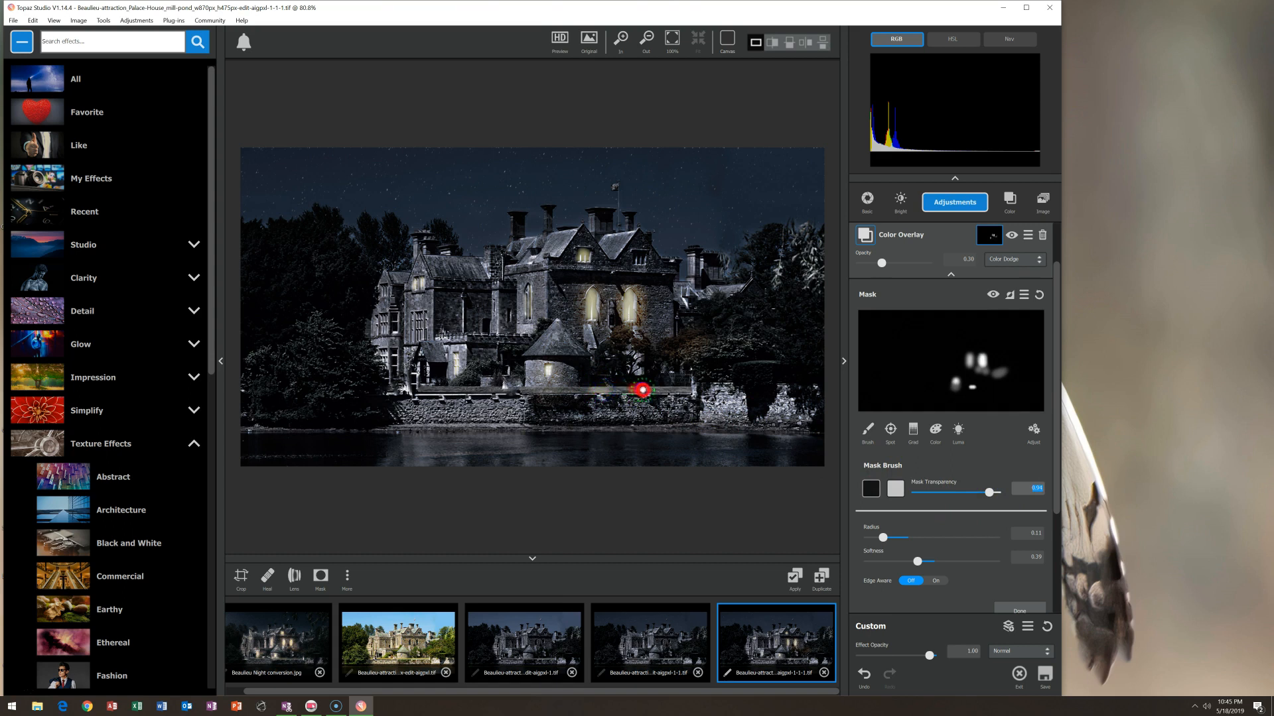
{"action": "mouse_move", "coordinate": [678, 389]}
{"action": "left_mouse_down"}
{"action": "mouse_move", "coordinate": [653, 392]}
{"action": "mouse_move", "coordinate": [625, 375]}
{"action": "mouse_move", "coordinate": [628, 334]}
{"action": "mouse_move", "coordinate": [633, 393]}
{"action": "mouse_move", "coordinate": [616, 326]}
{"action": "mouse_move", "coordinate": [641, 391]}
{"action": "mouse_move", "coordinate": [790, 458]}
{"action": "left_mouse_up"}
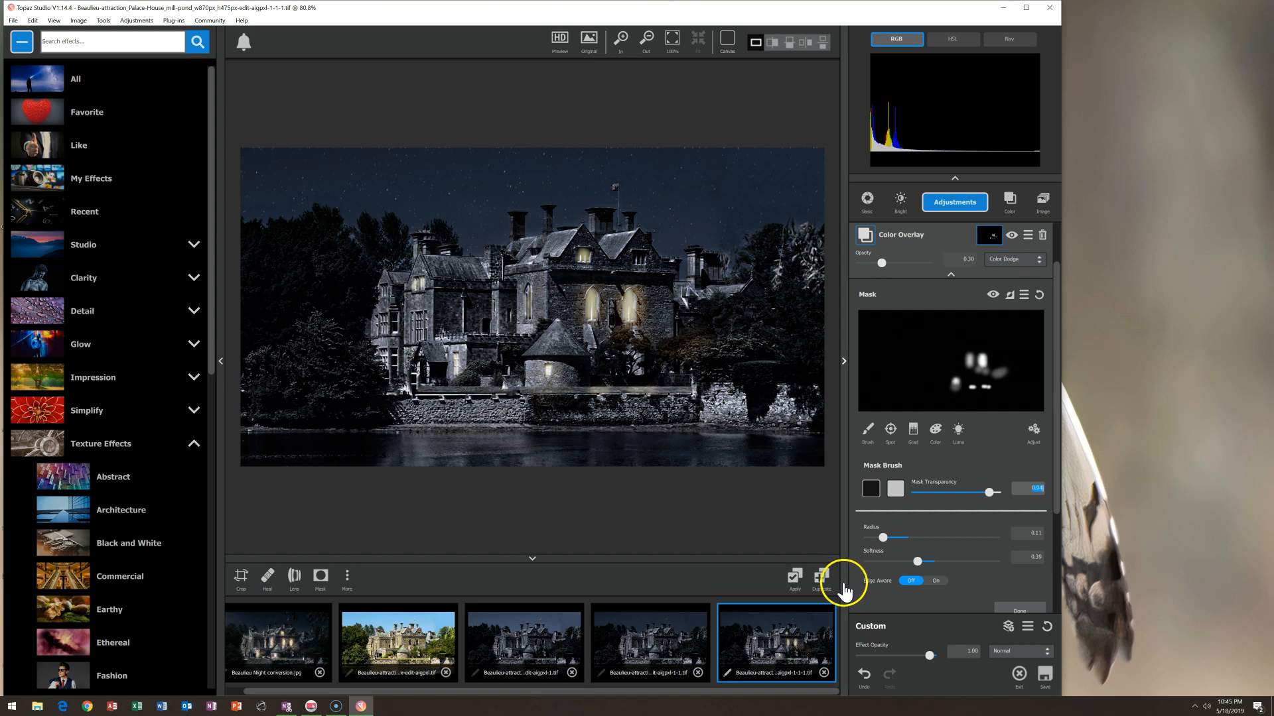
- Undo the last ledge stroke and rebrush small lights right of the turret and below the house's left wing
{"action": "left_click", "coordinate": [645, 387]}
{"action": "left_click", "coordinate": [864, 680]}
{"action": "left_click_drag", "start_coordinate": [638, 408], "coordinate": [645, 394]}
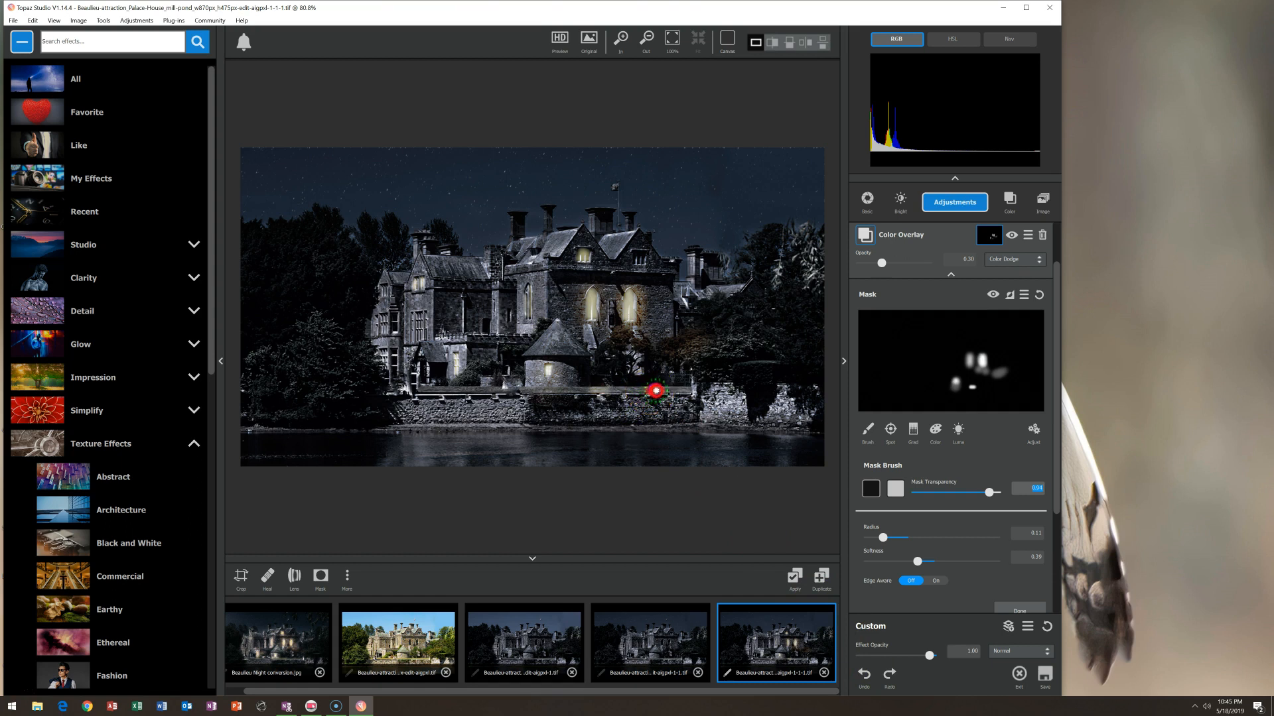
{"action": "mouse_move", "coordinate": [641, 400]}
{"action": "left_mouse_down"}
{"action": "mouse_move", "coordinate": [632, 396]}
{"action": "mouse_move", "coordinate": [673, 391]}
{"action": "mouse_move", "coordinate": [572, 407]}
{"action": "mouse_move", "coordinate": [567, 302]}
{"action": "mouse_move", "coordinate": [411, 314]}
{"action": "mouse_move", "coordinate": [468, 378]}
{"action": "mouse_move", "coordinate": [529, 418]}
{"action": "mouse_move", "coordinate": [560, 356]}
{"action": "mouse_move", "coordinate": [520, 299]}
{"action": "mouse_move", "coordinate": [516, 326]}
{"action": "mouse_move", "coordinate": [446, 372]}
{"action": "mouse_move", "coordinate": [450, 388]}
{"action": "mouse_move", "coordinate": [445, 369]}
{"action": "mouse_move", "coordinate": [442, 387]}
{"action": "mouse_move", "coordinate": [471, 364]}
{"action": "mouse_move", "coordinate": [446, 370]}
{"action": "mouse_move", "coordinate": [446, 391]}
{"action": "mouse_move", "coordinate": [534, 384]}
{"action": "mouse_move", "coordinate": [549, 369]}
{"action": "mouse_move", "coordinate": [544, 390]}
{"action": "mouse_move", "coordinate": [584, 424]}
{"action": "left_mouse_up"}
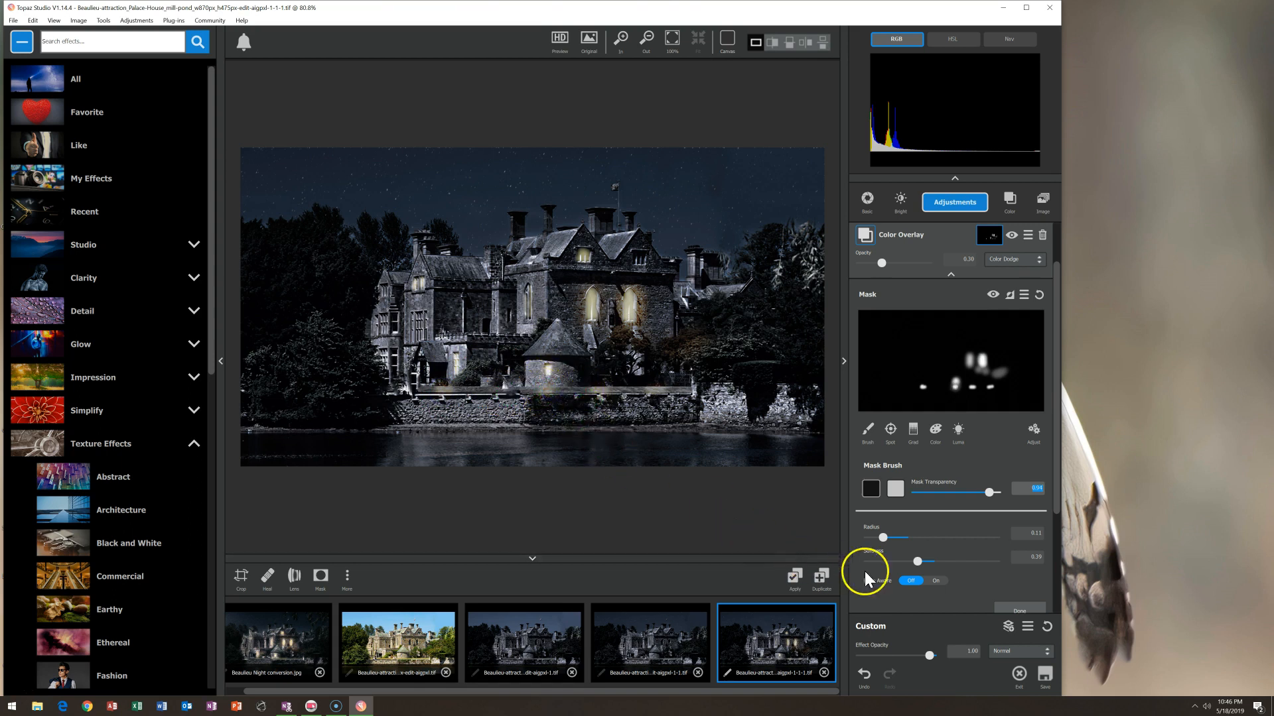
- Set the brush softness to 0.82, enlarge its radius to about 0.24, and brush more faint glow over the wall and trees, reducing mask transparency partway
{"action": "left_click_drag", "start_coordinate": [950, 561], "coordinate": [970, 561]}
{"action": "left_click_drag", "start_coordinate": [891, 534], "coordinate": [900, 538]}
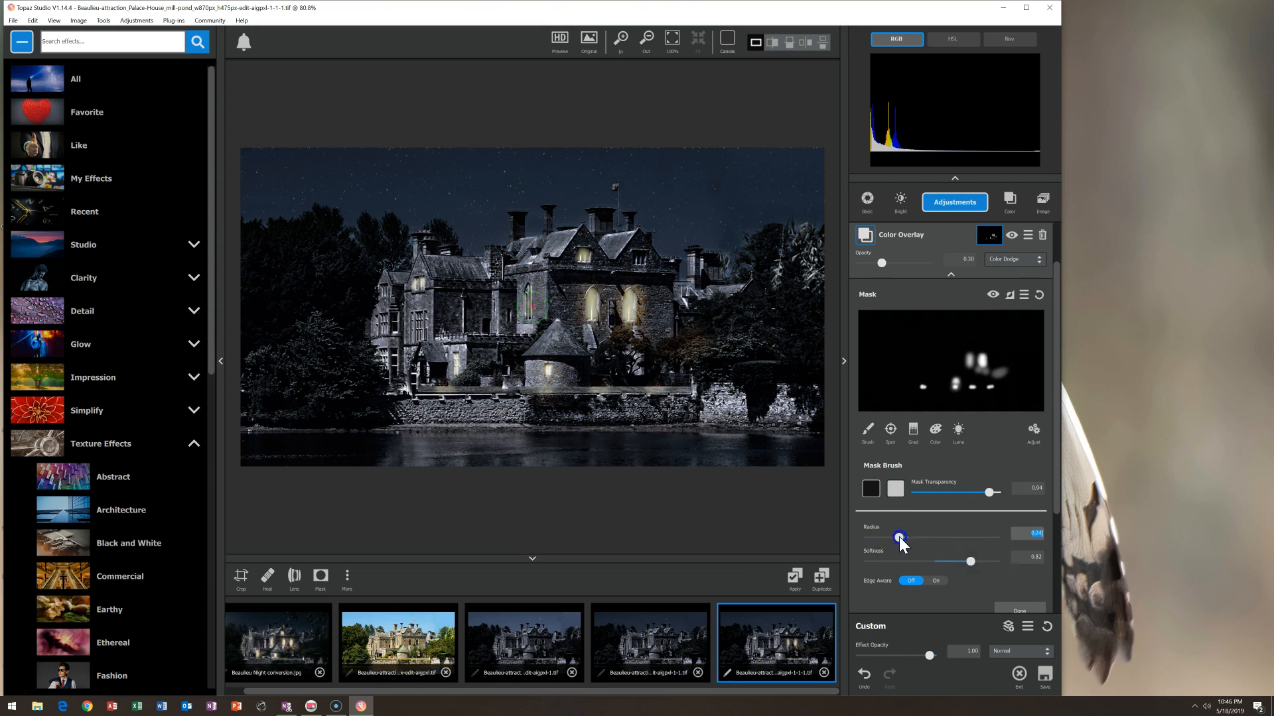
{"action": "mouse_move", "coordinate": [549, 392]}
{"action": "left_mouse_down"}
{"action": "mouse_move", "coordinate": [693, 401]}
{"action": "mouse_move", "coordinate": [748, 421]}
{"action": "mouse_move", "coordinate": [499, 403]}
{"action": "mouse_move", "coordinate": [385, 433]}
{"action": "mouse_move", "coordinate": [472, 394]}
{"action": "mouse_move", "coordinate": [434, 360]}
{"action": "mouse_move", "coordinate": [406, 359]}
{"action": "mouse_move", "coordinate": [387, 394]}
{"action": "mouse_move", "coordinate": [511, 376]}
{"action": "mouse_move", "coordinate": [384, 385]}
{"action": "mouse_move", "coordinate": [457, 378]}
{"action": "mouse_move", "coordinate": [440, 380]}
{"action": "mouse_move", "coordinate": [461, 352]}
{"action": "mouse_move", "coordinate": [429, 275]}
{"action": "mouse_move", "coordinate": [416, 278]}
{"action": "mouse_move", "coordinate": [410, 374]}
{"action": "mouse_move", "coordinate": [461, 381]}
{"action": "mouse_move", "coordinate": [454, 391]}
{"action": "mouse_move", "coordinate": [659, 364]}
{"action": "mouse_move", "coordinate": [715, 349]}
{"action": "mouse_move", "coordinate": [713, 332]}
{"action": "mouse_move", "coordinate": [820, 422]}
{"action": "left_mouse_up"}
{"action": "left_click", "coordinate": [987, 491]}
{"action": "left_click_drag", "start_coordinate": [987, 491], "coordinate": [962, 492]}
{"action": "mouse_move", "coordinate": [696, 313]}
{"action": "left_mouse_down"}
{"action": "mouse_move", "coordinate": [670, 359]}
{"action": "mouse_move", "coordinate": [596, 368]}
{"action": "mouse_move", "coordinate": [666, 354]}
{"action": "mouse_move", "coordinate": [599, 379]}
{"action": "mouse_move", "coordinate": [495, 383]}
{"action": "mouse_move", "coordinate": [690, 285]}
{"action": "mouse_move", "coordinate": [675, 284]}
{"action": "mouse_move", "coordinate": [564, 318]}
{"action": "mouse_move", "coordinate": [493, 371]}
{"action": "mouse_move", "coordinate": [512, 376]}
{"action": "mouse_move", "coordinate": [407, 369]}
{"action": "mouse_move", "coordinate": [365, 392]}
{"action": "mouse_move", "coordinate": [426, 457]}
{"action": "mouse_move", "coordinate": [523, 460]}
{"action": "mouse_move", "coordinate": [475, 415]}
{"action": "mouse_move", "coordinate": [680, 378]}
{"action": "left_mouse_up"}
- Apply the adjustments to a new copy and add that image as an Image Layer in Color Dodge mode
{"action": "left_click", "coordinate": [791, 581]}
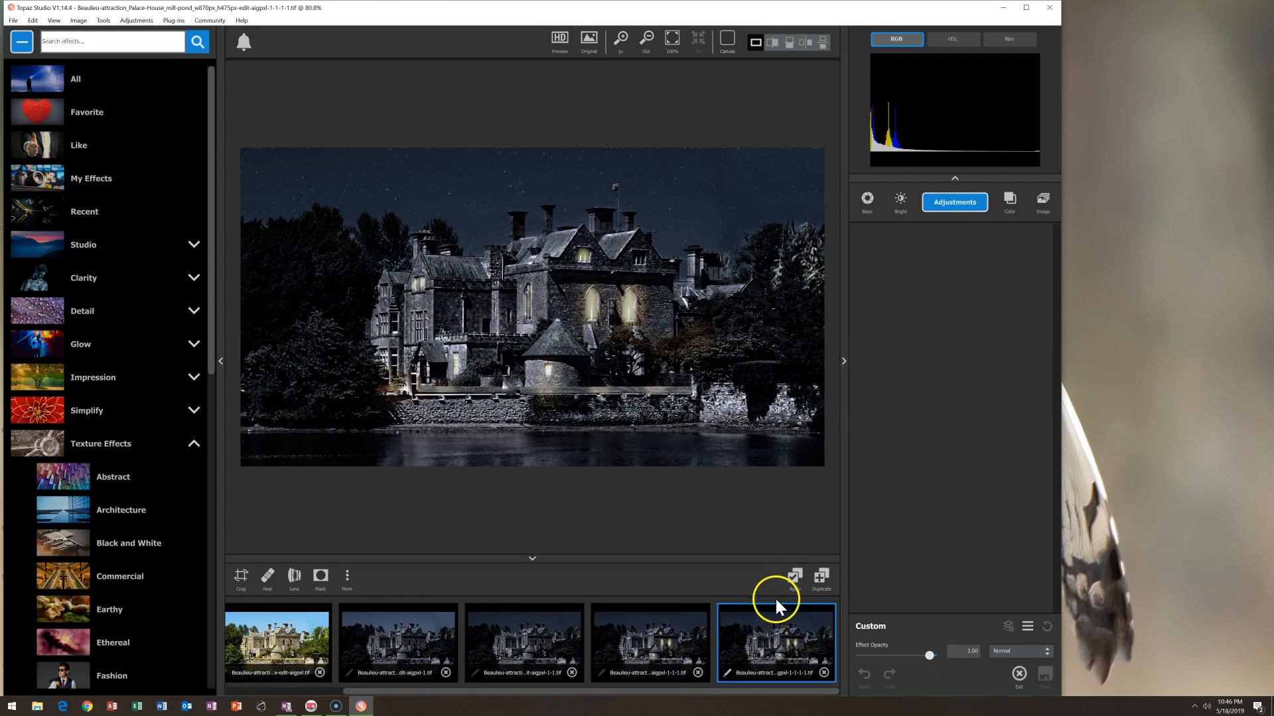
{"action": "left_click_drag", "start_coordinate": [767, 636], "coordinate": [941, 386]}
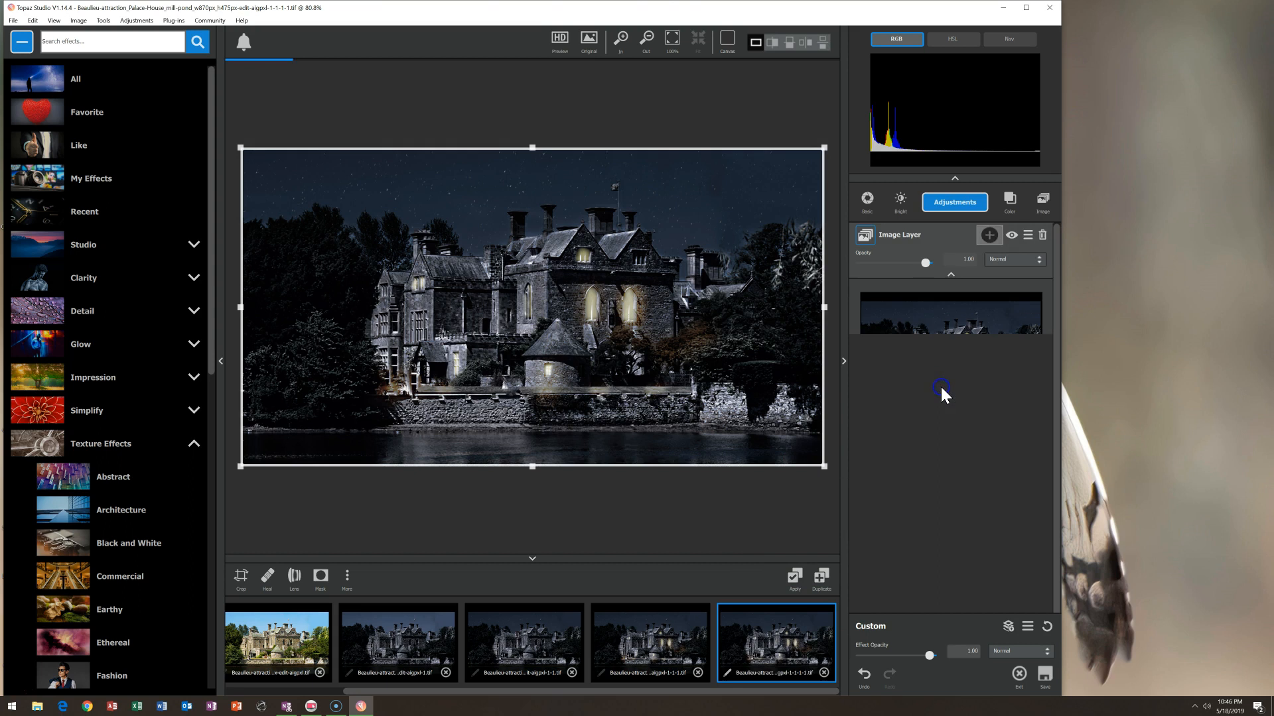
{"action": "left_click", "coordinate": [1004, 260]}
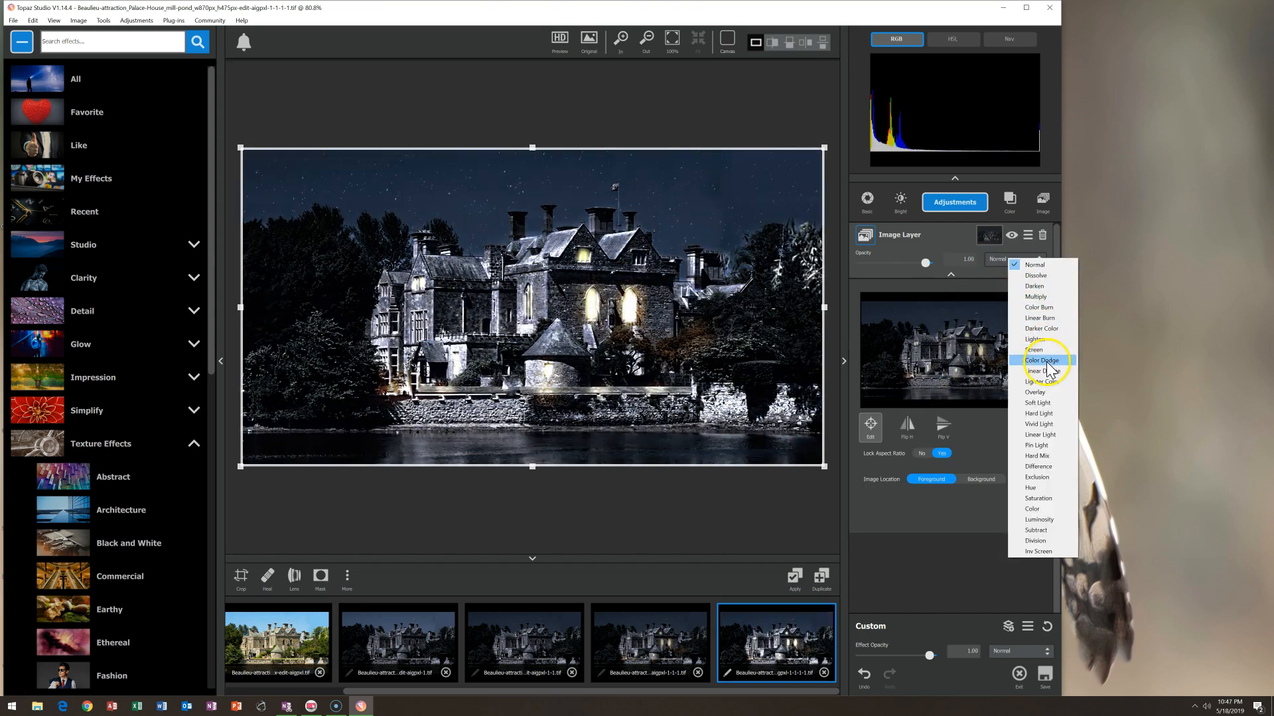
{"action": "left_click", "coordinate": [1048, 364]}
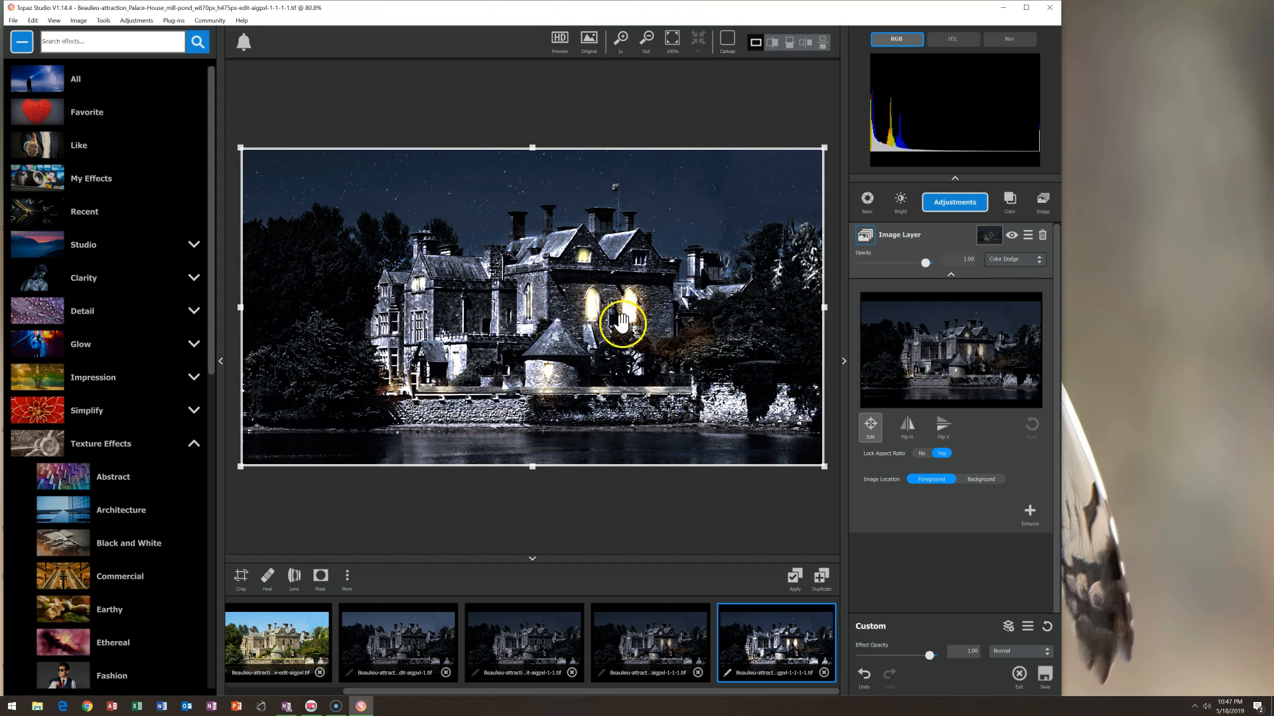
- Lower the Image Layer's opacity to about 0.20 and add a Blurs adjustment to the layer
{"action": "left_click_drag", "start_coordinate": [925, 263], "coordinate": [862, 265]}
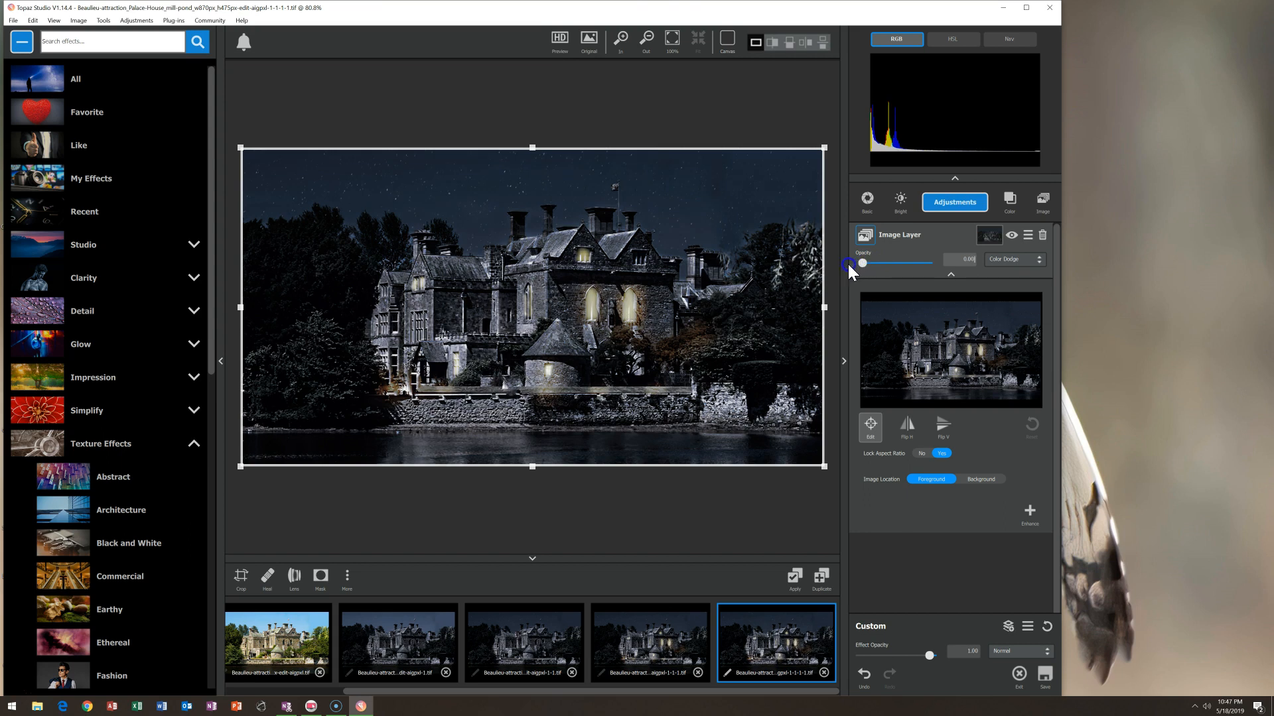
{"action": "left_click_drag", "start_coordinate": [867, 270], "coordinate": [875, 265]}
{"action": "left_click", "coordinate": [1037, 517]}
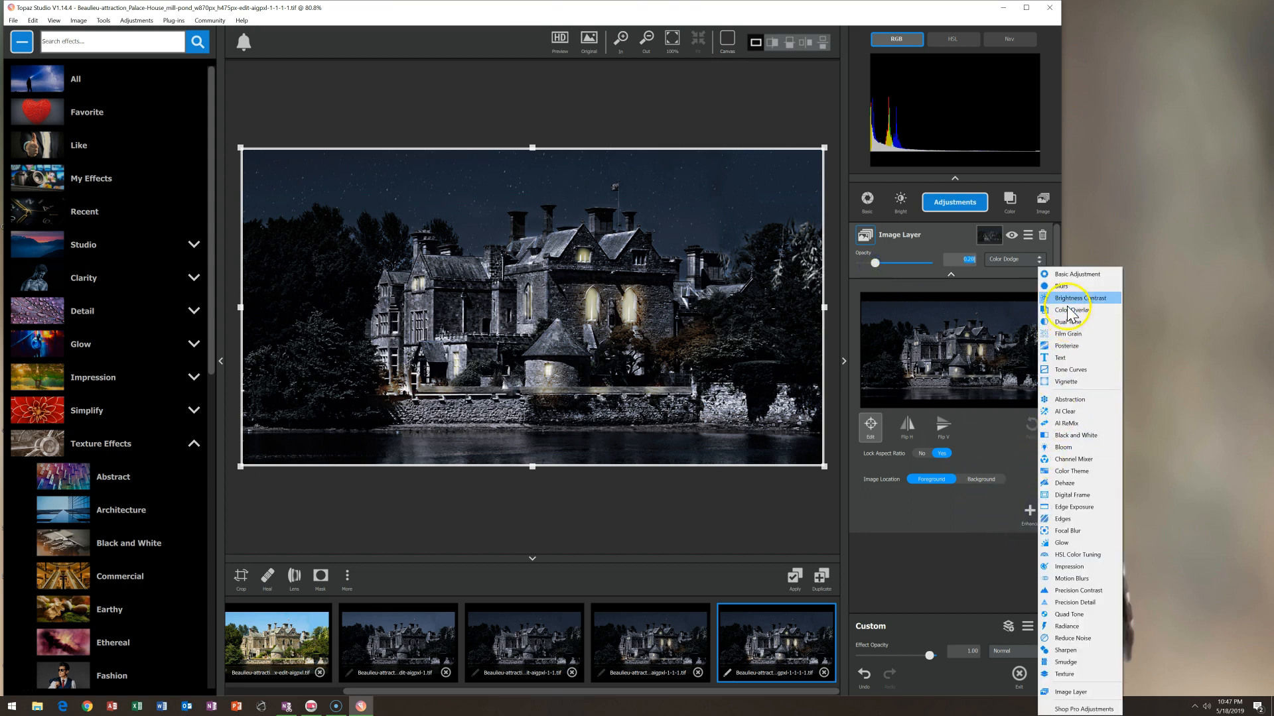
{"action": "left_click", "coordinate": [1065, 287]}
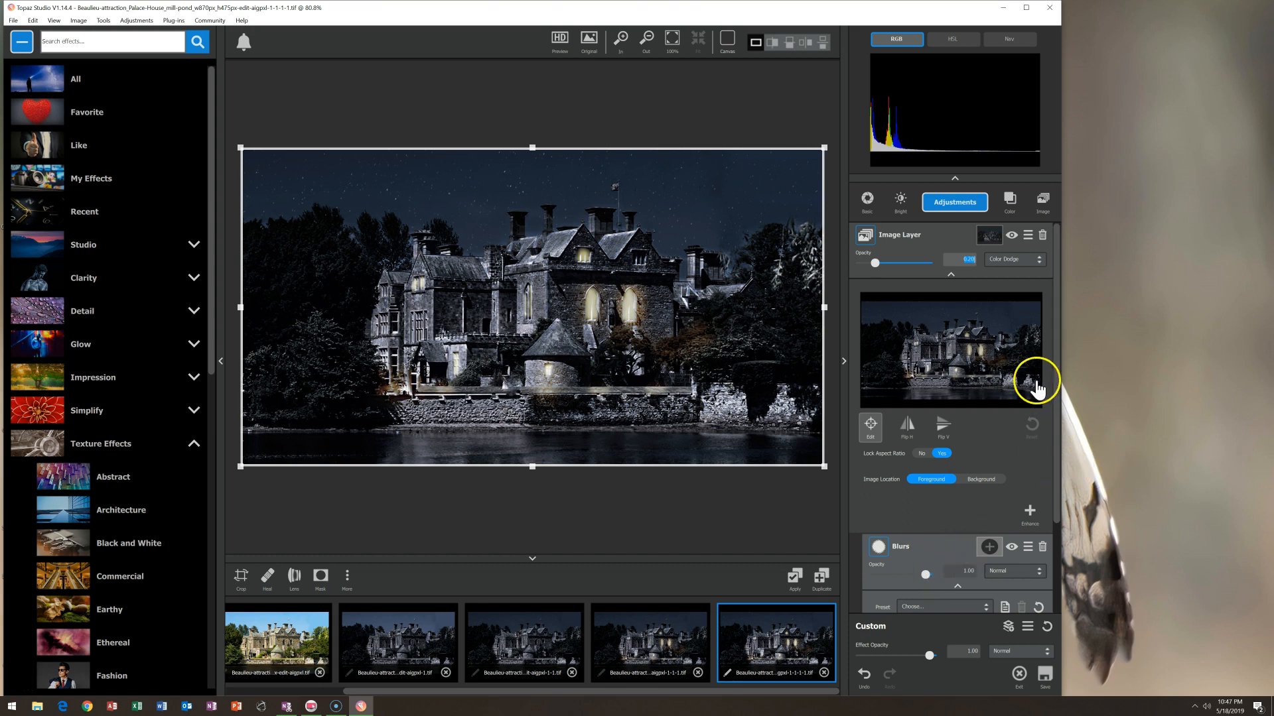
- Set the Image Layer's Gaussian blur amount to about 0.43
{"action": "scroll", "coordinate": [1057, 388], "scroll_direction": "down", "scroll_amount": 4}
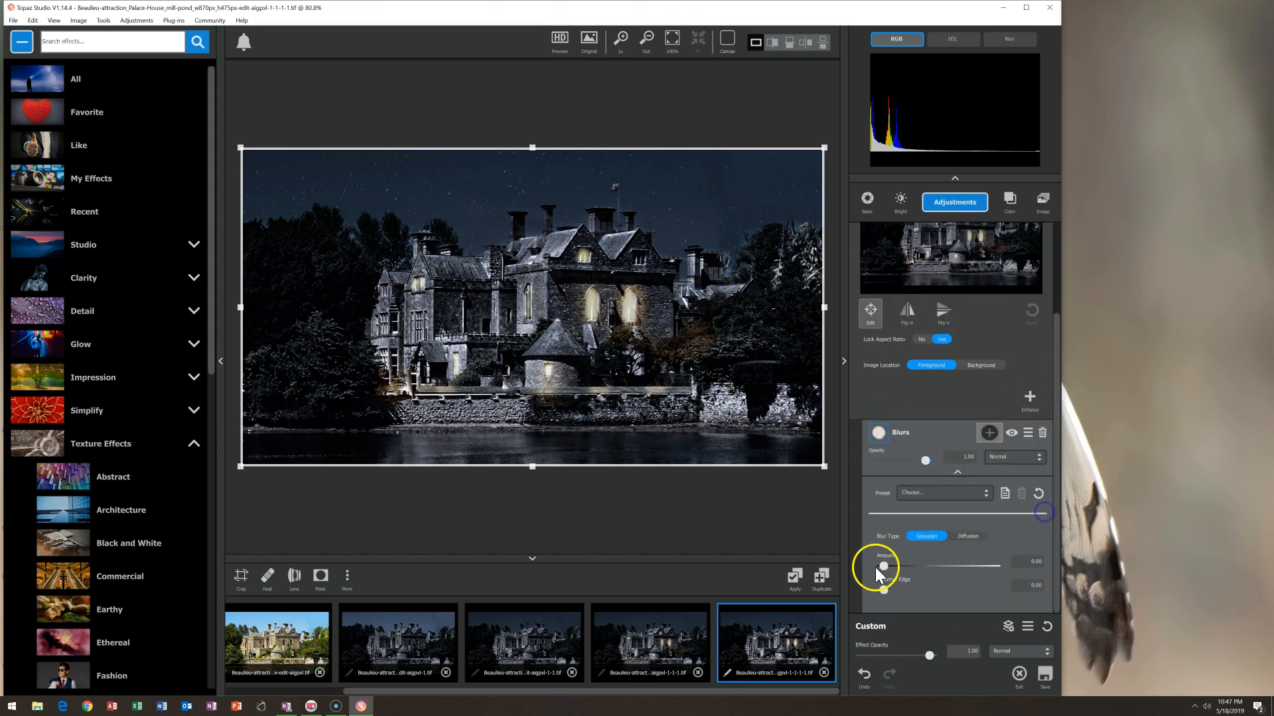
{"action": "left_click_drag", "start_coordinate": [884, 566], "coordinate": [931, 566]}
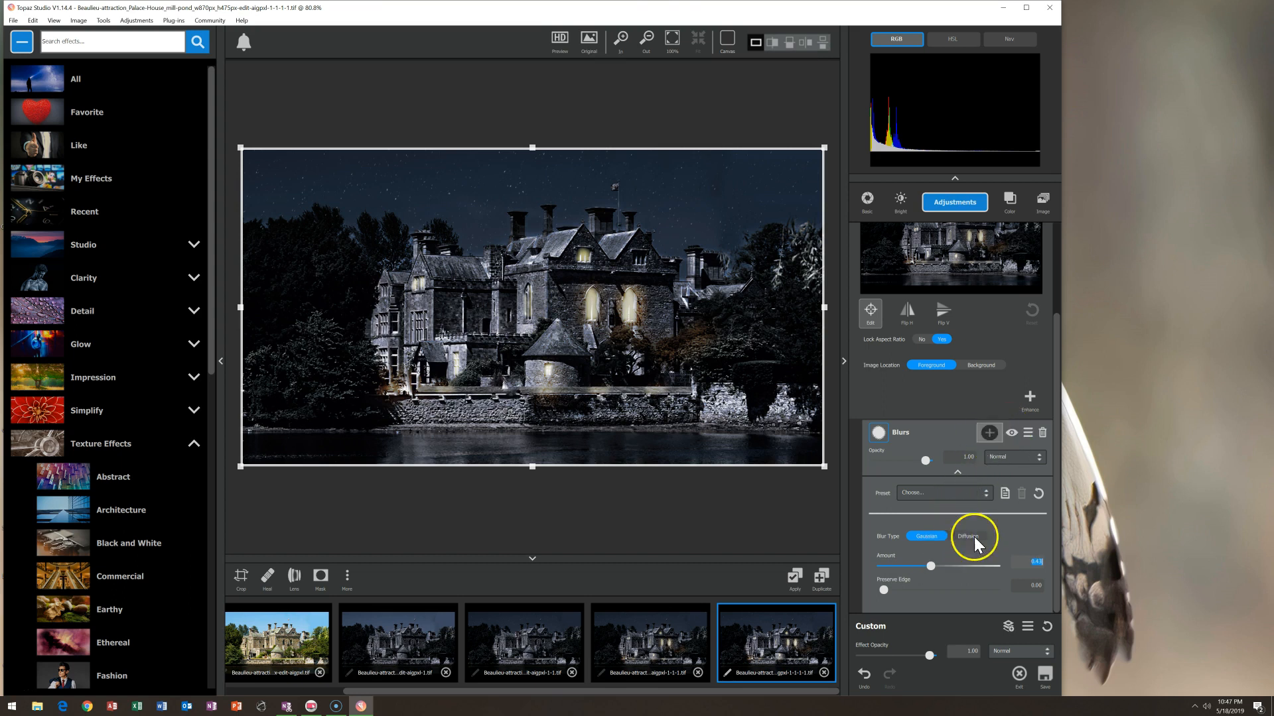
{"action": "scroll", "coordinate": [1057, 398], "scroll_direction": "up", "scroll_amount": 3}
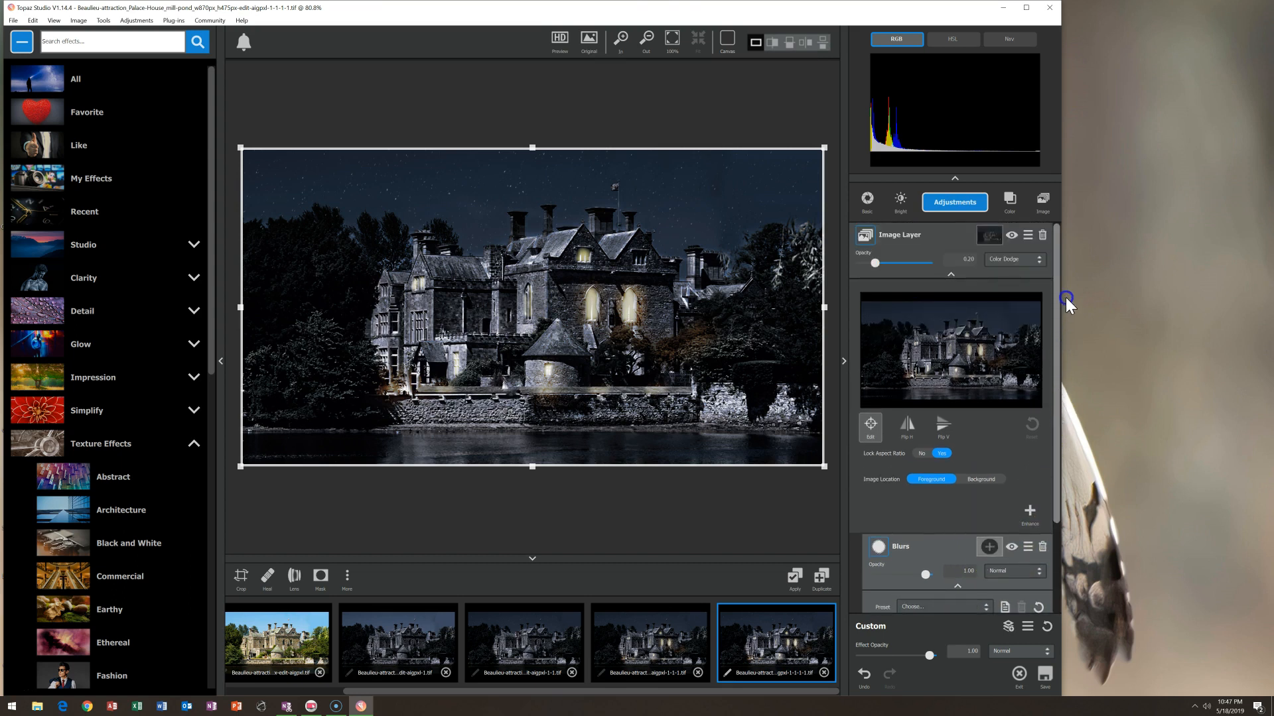
- Raise the Image Layer's opacity to about 0.45, compare with the layer hidden, and apply the adjustments to a new copy
{"action": "left_click_drag", "start_coordinate": [874, 262], "coordinate": [883, 264]}
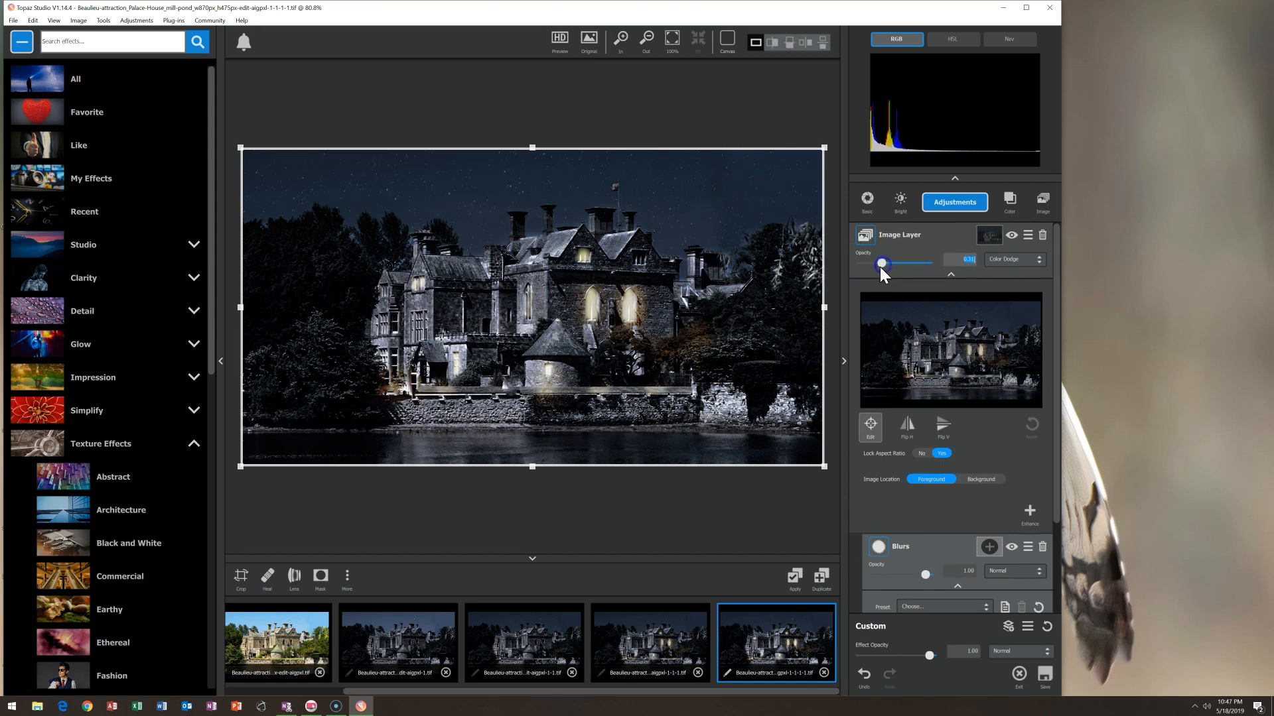
{"action": "left_click", "coordinate": [1012, 235]}
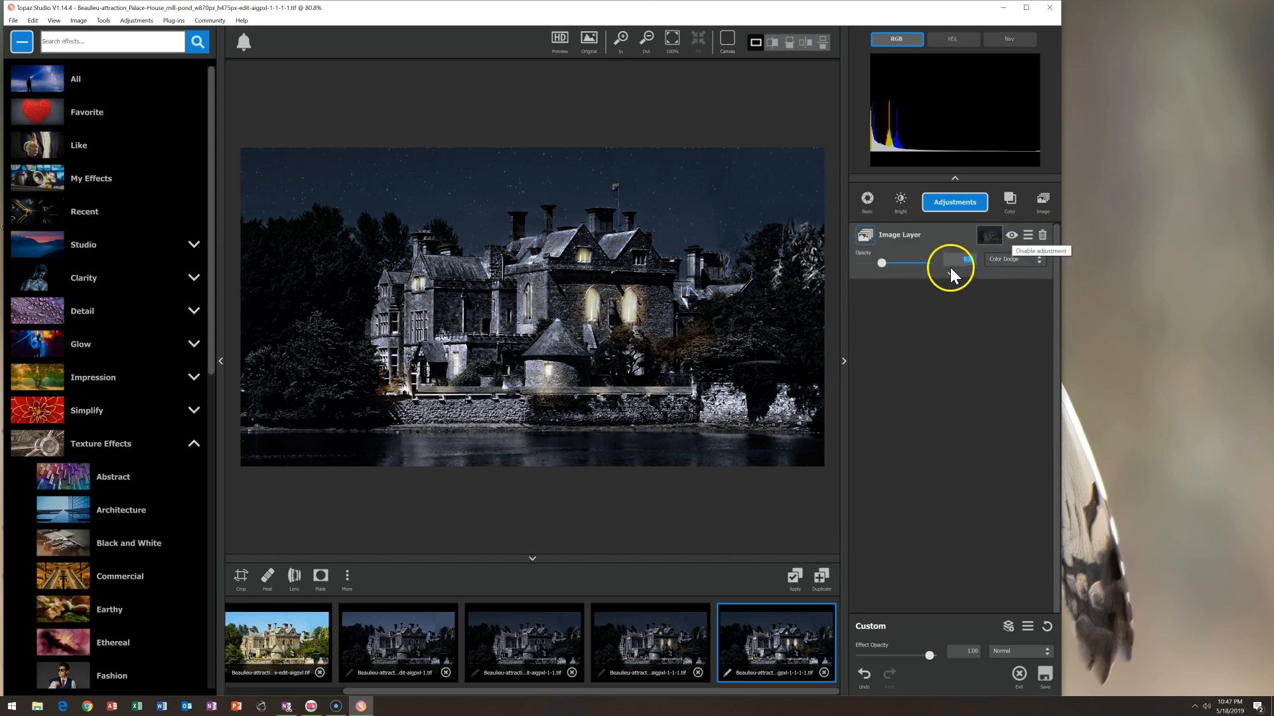
{"action": "mouse_move", "coordinate": [873, 259]}
{"action": "left_mouse_down"}
{"action": "mouse_move", "coordinate": [910, 263]}
{"action": "mouse_move", "coordinate": [889, 260]}
{"action": "left_mouse_up"}
{"action": "left_click", "coordinate": [889, 260]}
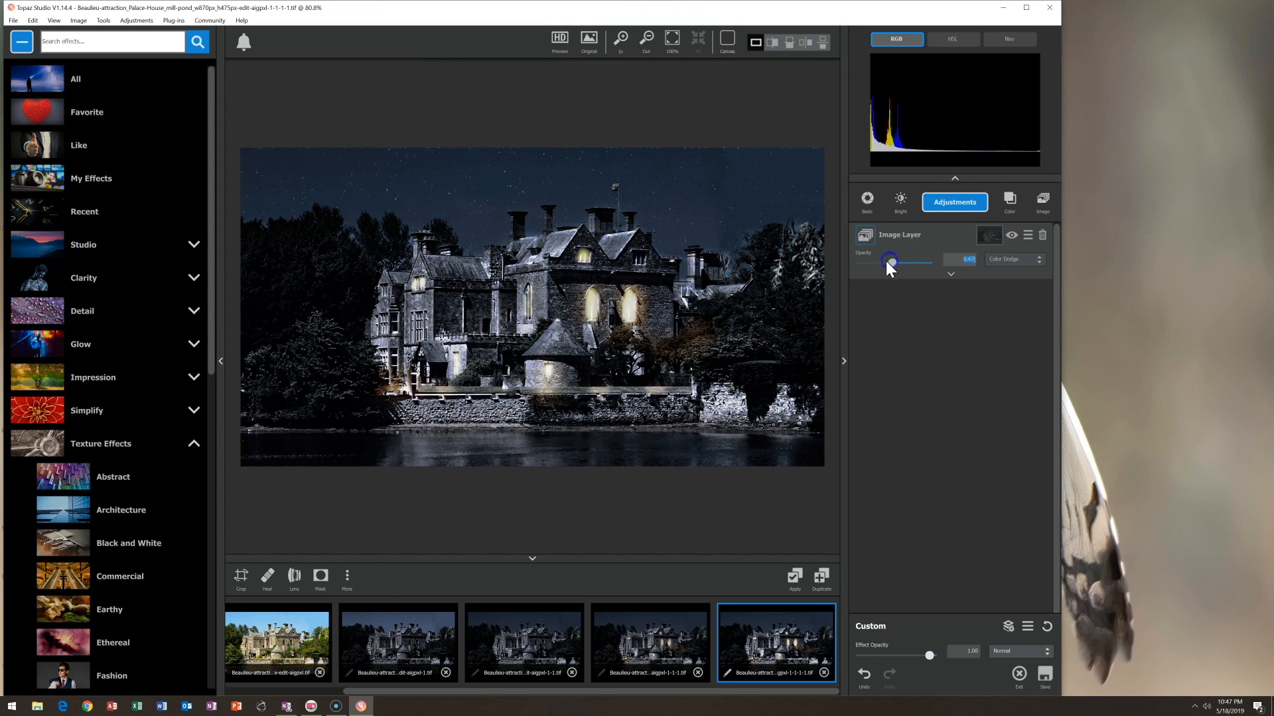
{"action": "left_click", "coordinate": [793, 575]}
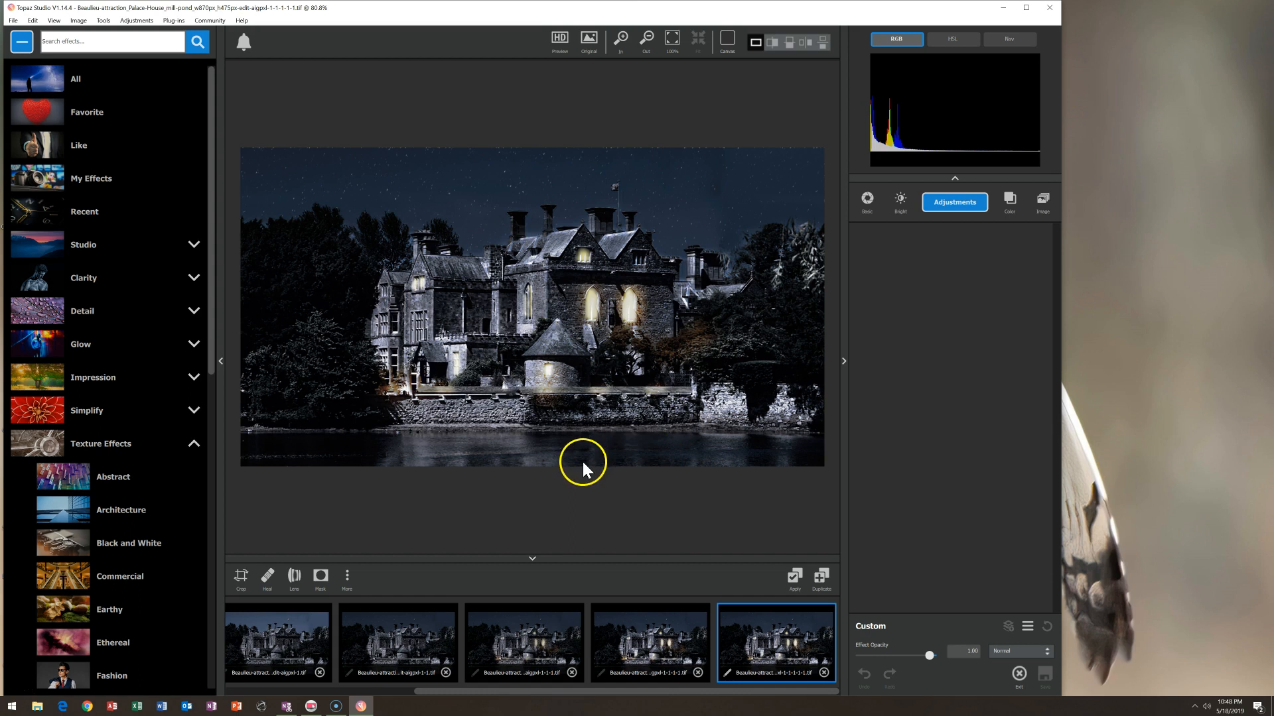
- Add a Color Overlay adjustment and choose a pale, warm cream-yellow as its color
{"action": "left_click", "coordinate": [1010, 199]}
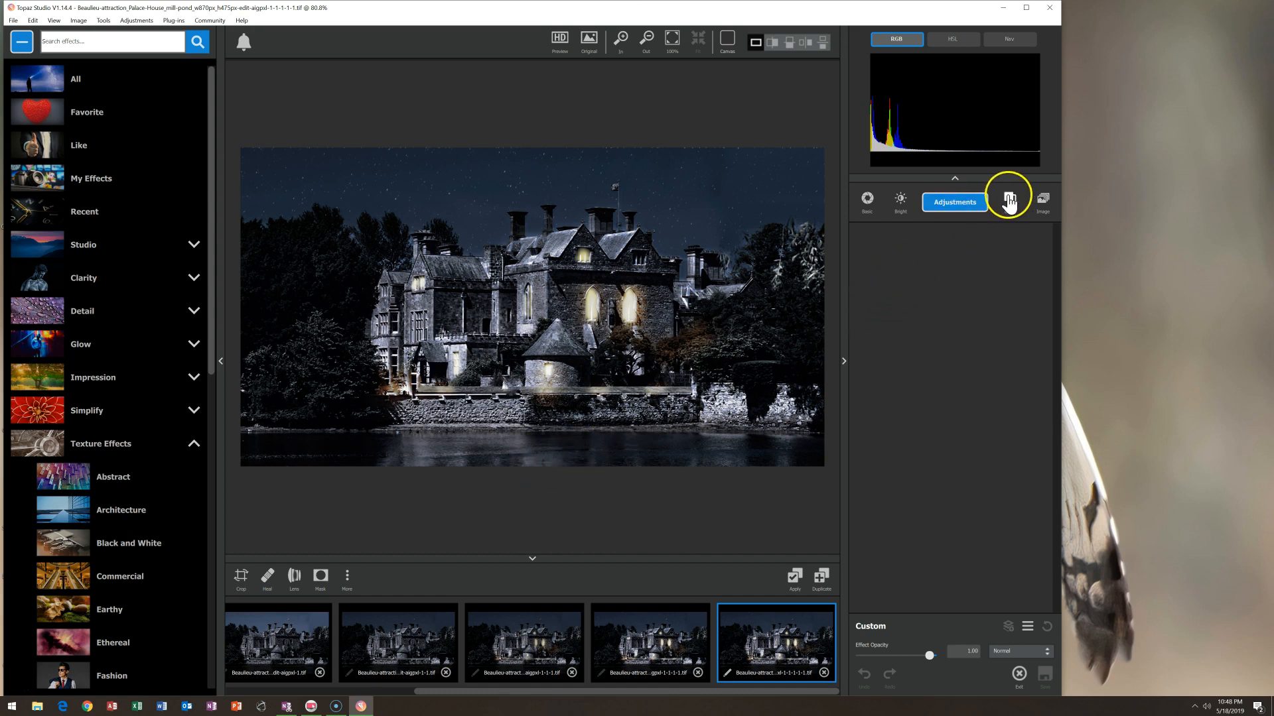
{"action": "left_click", "coordinate": [988, 341]}
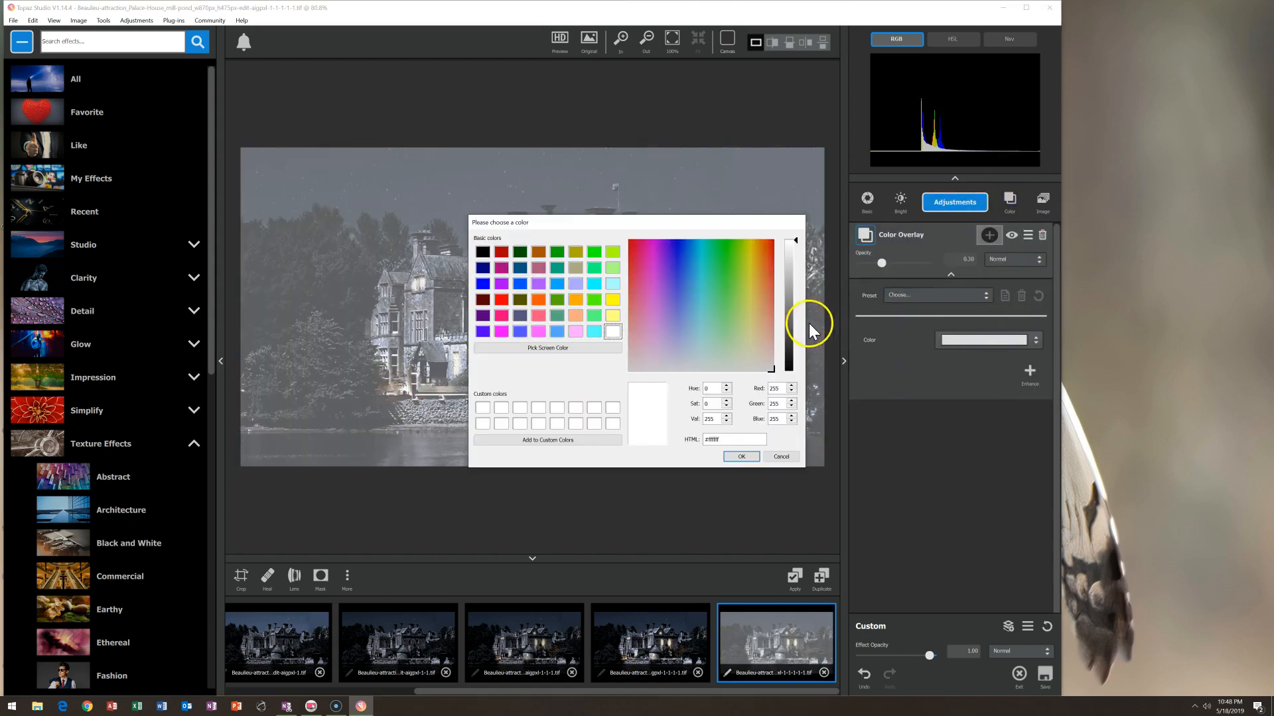
{"action": "left_click", "coordinate": [751, 349]}
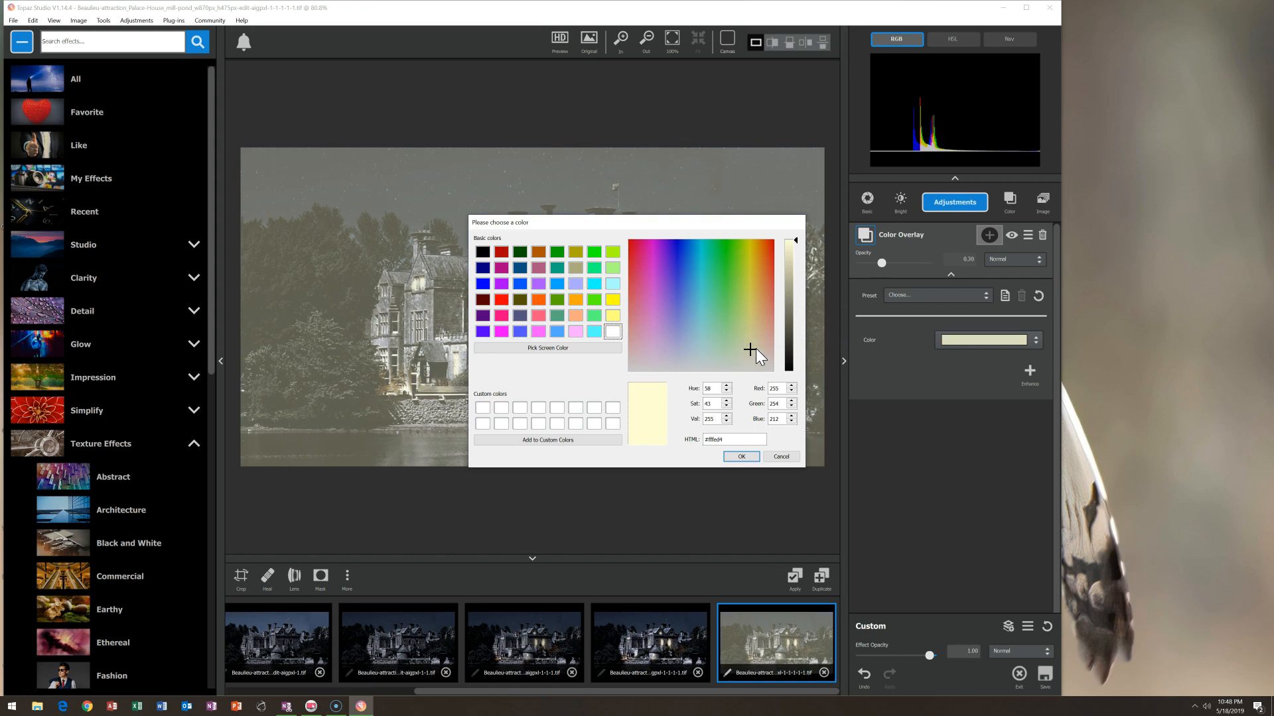
{"action": "left_click", "coordinate": [751, 347]}
{"action": "left_click", "coordinate": [755, 349]}
{"action": "left_click", "coordinate": [755, 350]}
{"action": "left_click", "coordinate": [738, 456]}
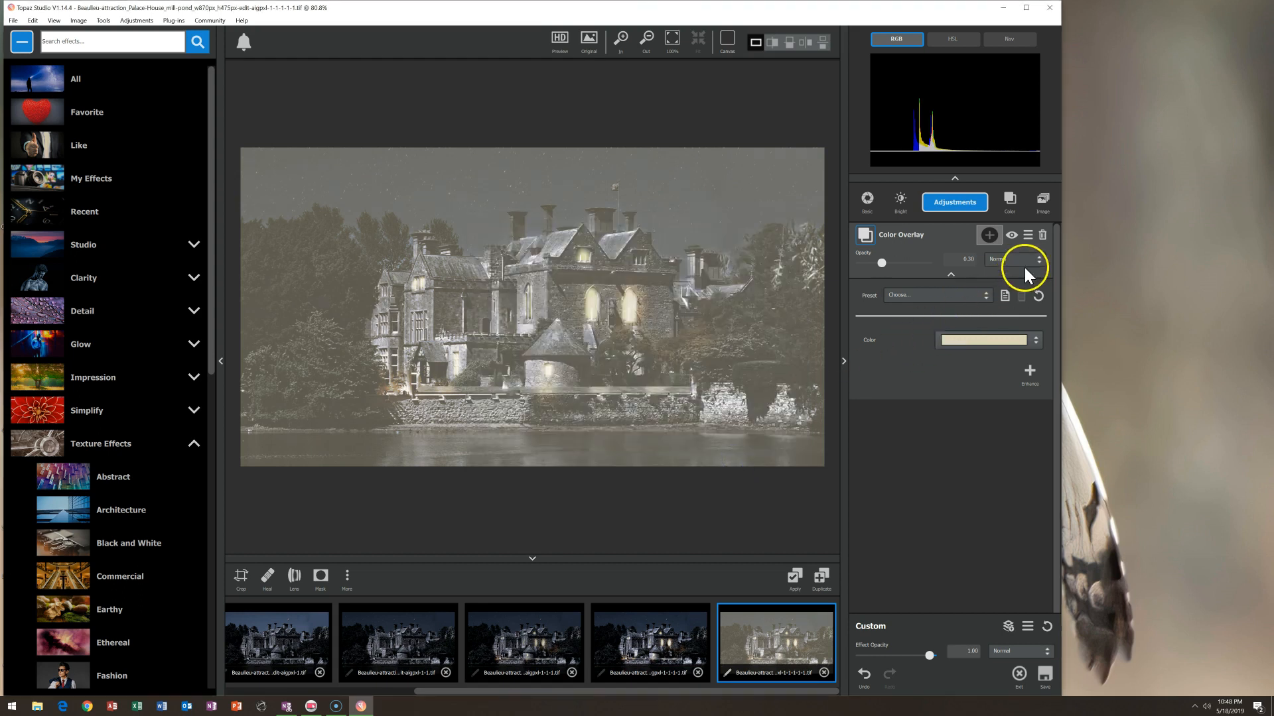
- Open the Color Overlay's mask and make it fully black to hide the overlay
{"action": "left_click", "coordinate": [1025, 265]}
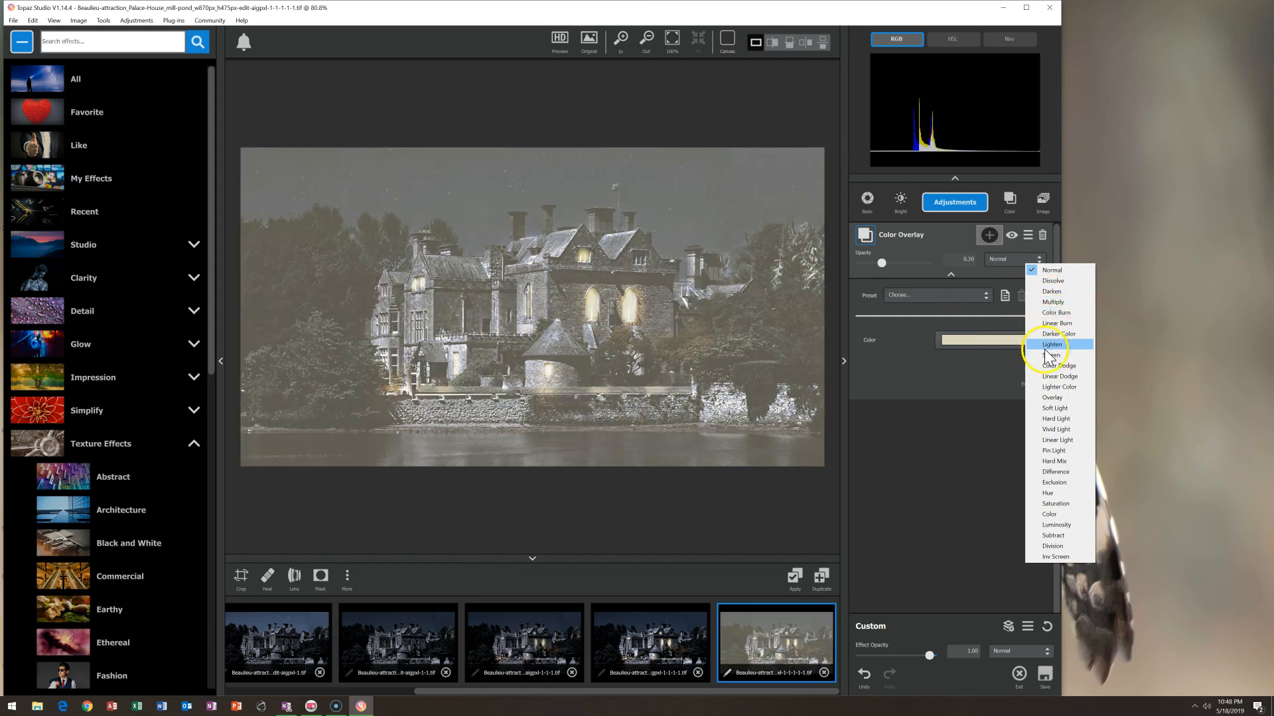
{"action": "left_click", "coordinate": [989, 234]}
{"action": "left_click", "coordinate": [990, 235]}
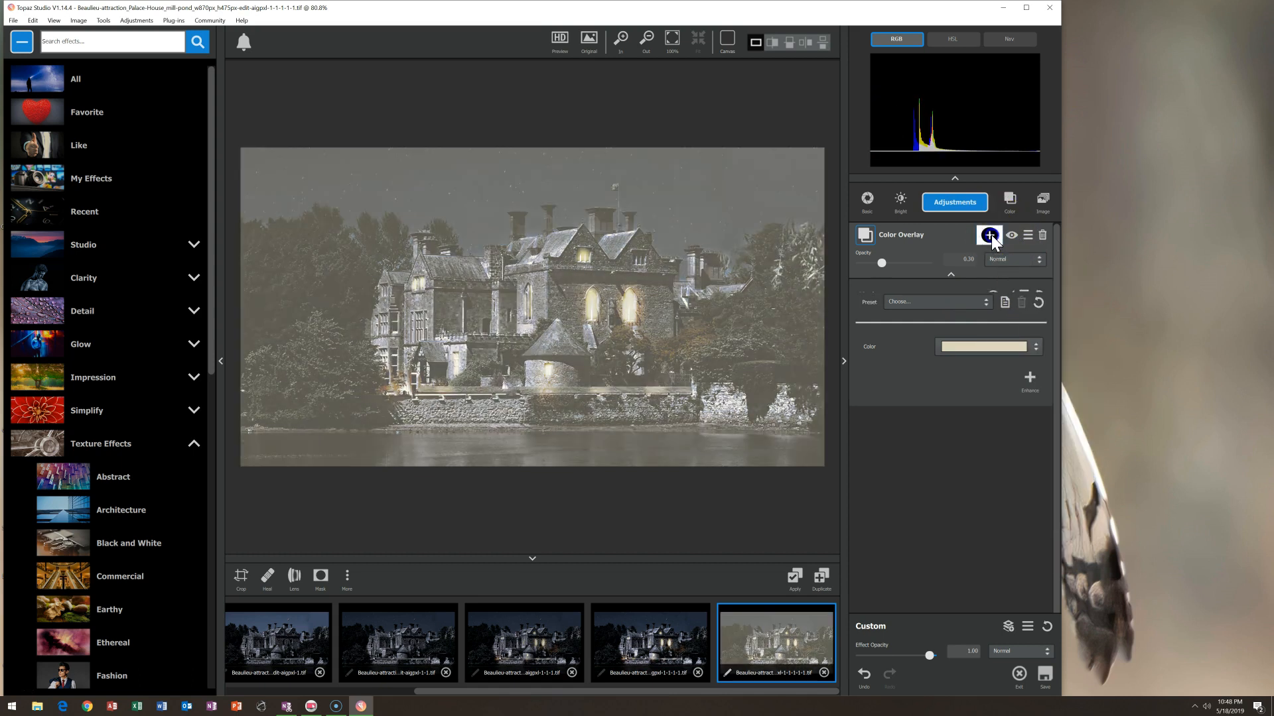
{"action": "left_click", "coordinate": [1011, 296]}
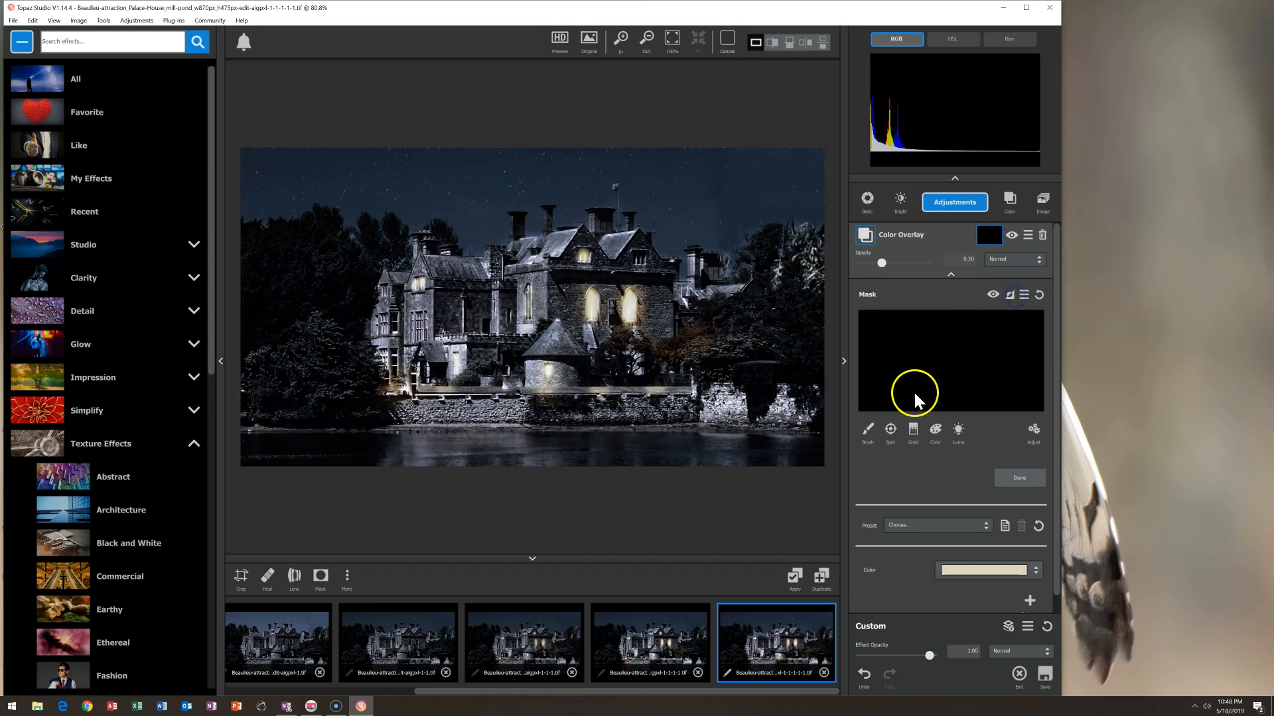
- With a mask brush of softness 0.26 and radius 0.17, paint two window reflections on the water below the large lit windows
{"action": "left_click", "coordinate": [869, 432]}
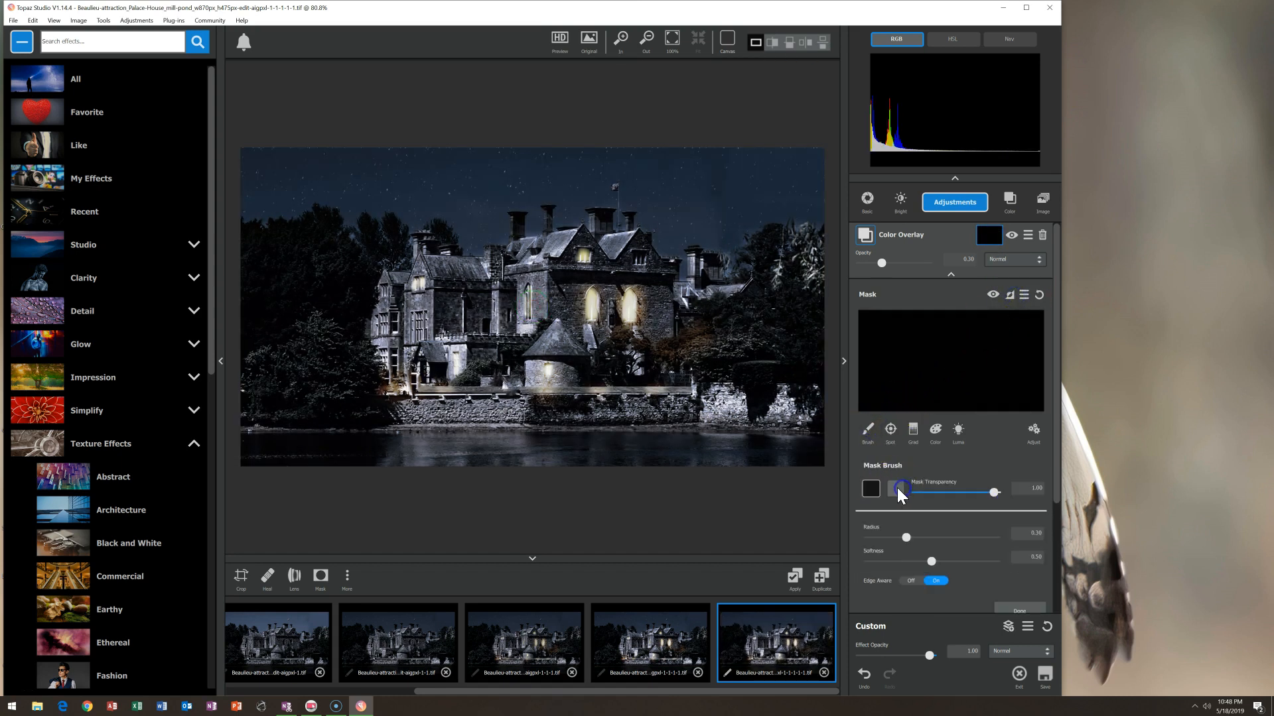
{"action": "left_click", "coordinate": [901, 562]}
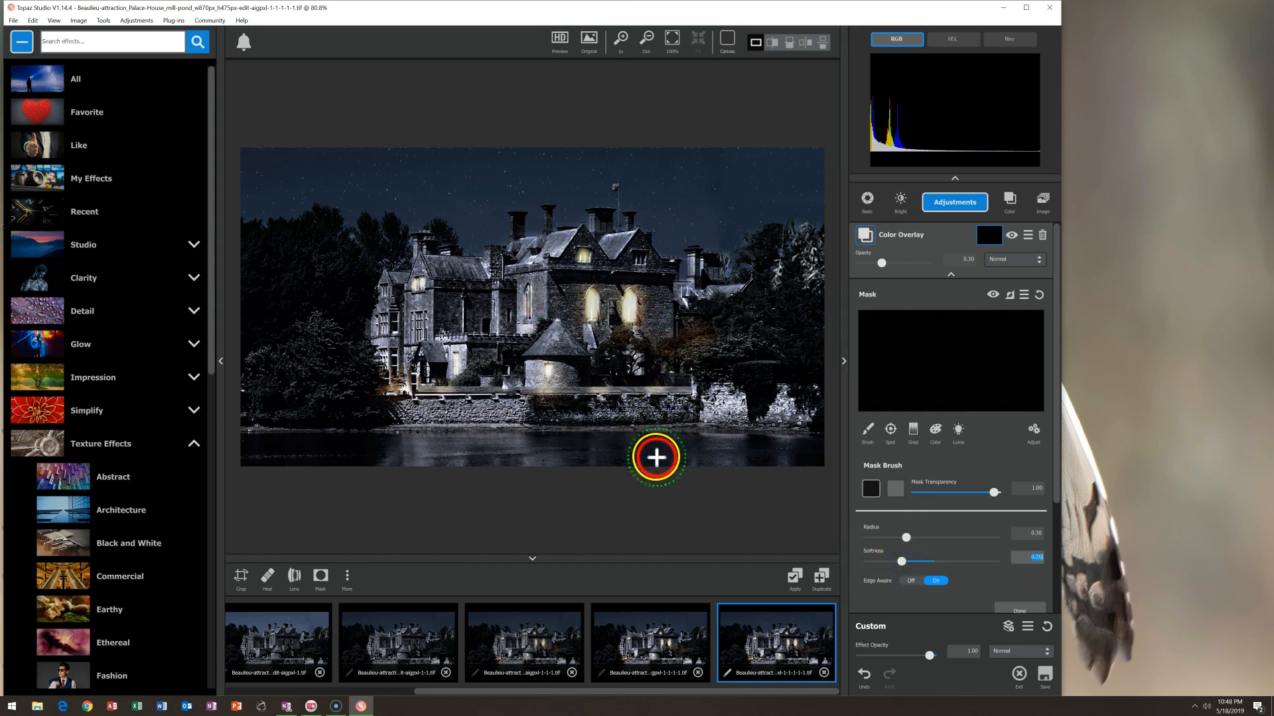
{"action": "left_click", "coordinate": [890, 535]}
{"action": "mouse_move", "coordinate": [635, 325]}
{"action": "left_mouse_down"}
{"action": "mouse_move", "coordinate": [676, 422]}
{"action": "mouse_move", "coordinate": [629, 336]}
{"action": "mouse_move", "coordinate": [659, 447]}
{"action": "left_mouse_up"}
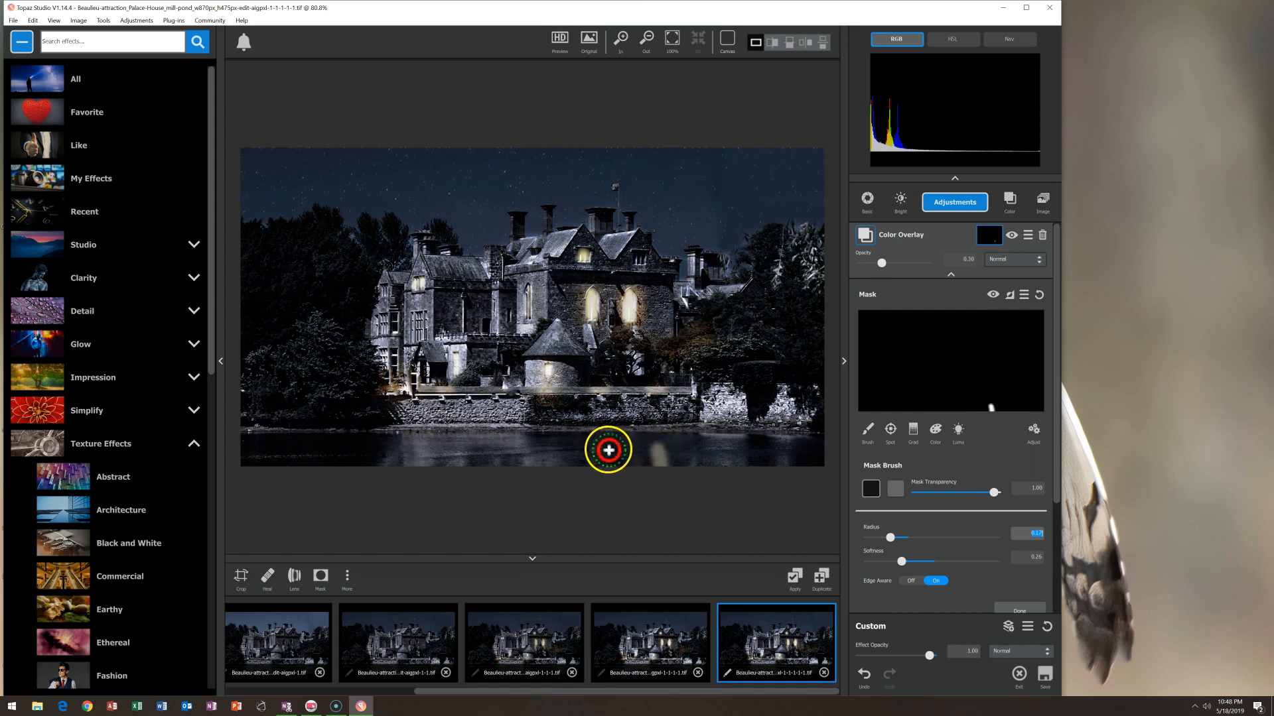
{"action": "left_click_drag", "start_coordinate": [612, 452], "coordinate": [611, 459]}
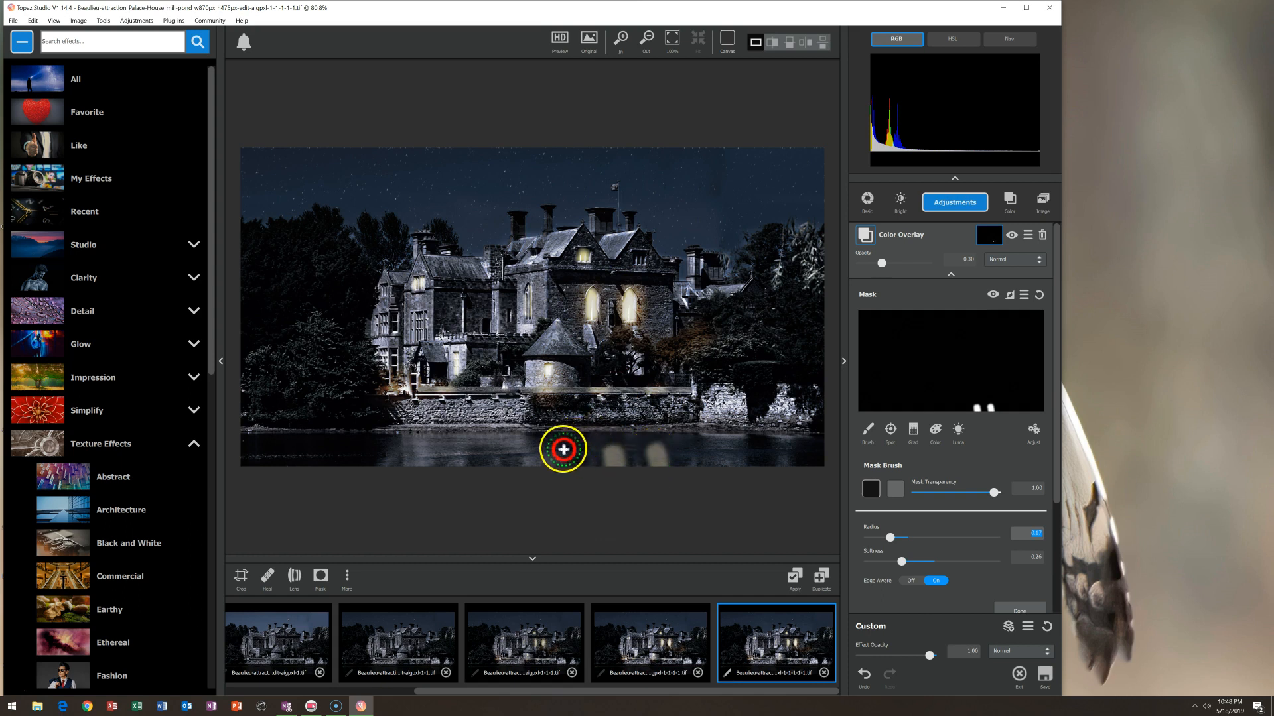
- Reduce the brush radius to 0.07 and trim the two water reflections with mask transparency 0.00
{"action": "left_click_drag", "start_coordinate": [884, 540], "coordinate": [879, 539]}
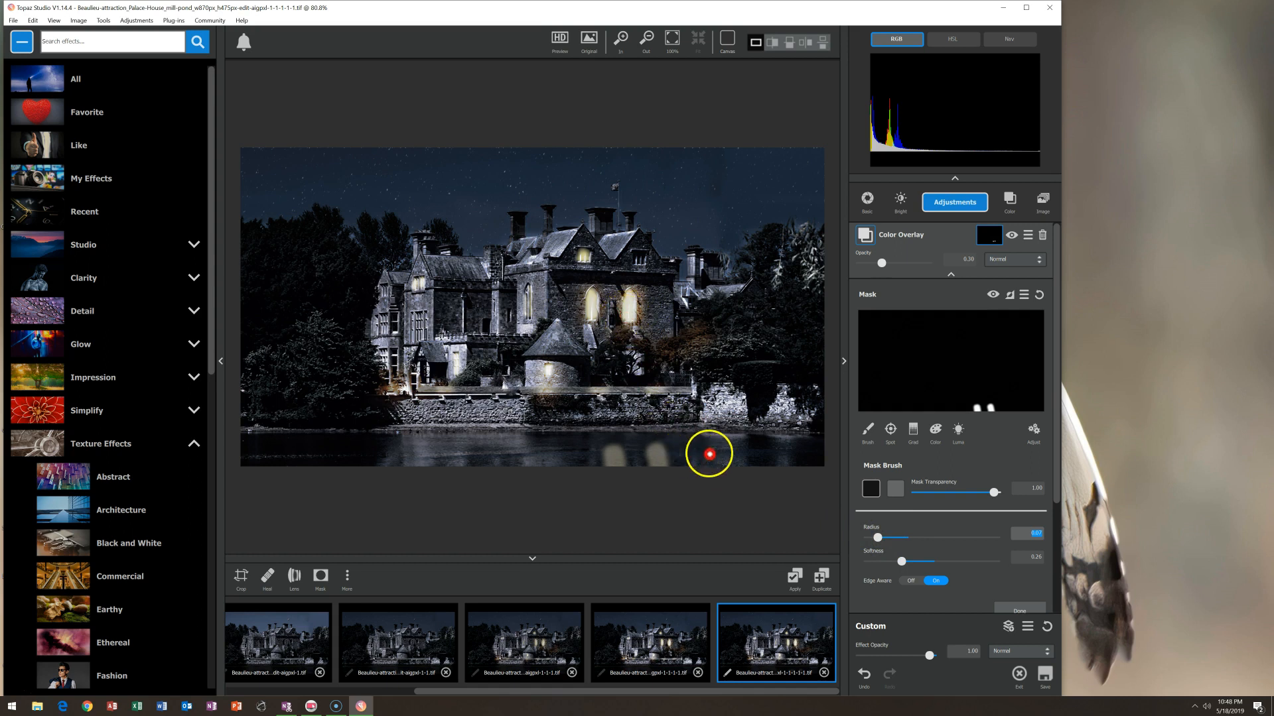
{"action": "left_click", "coordinate": [871, 488]}
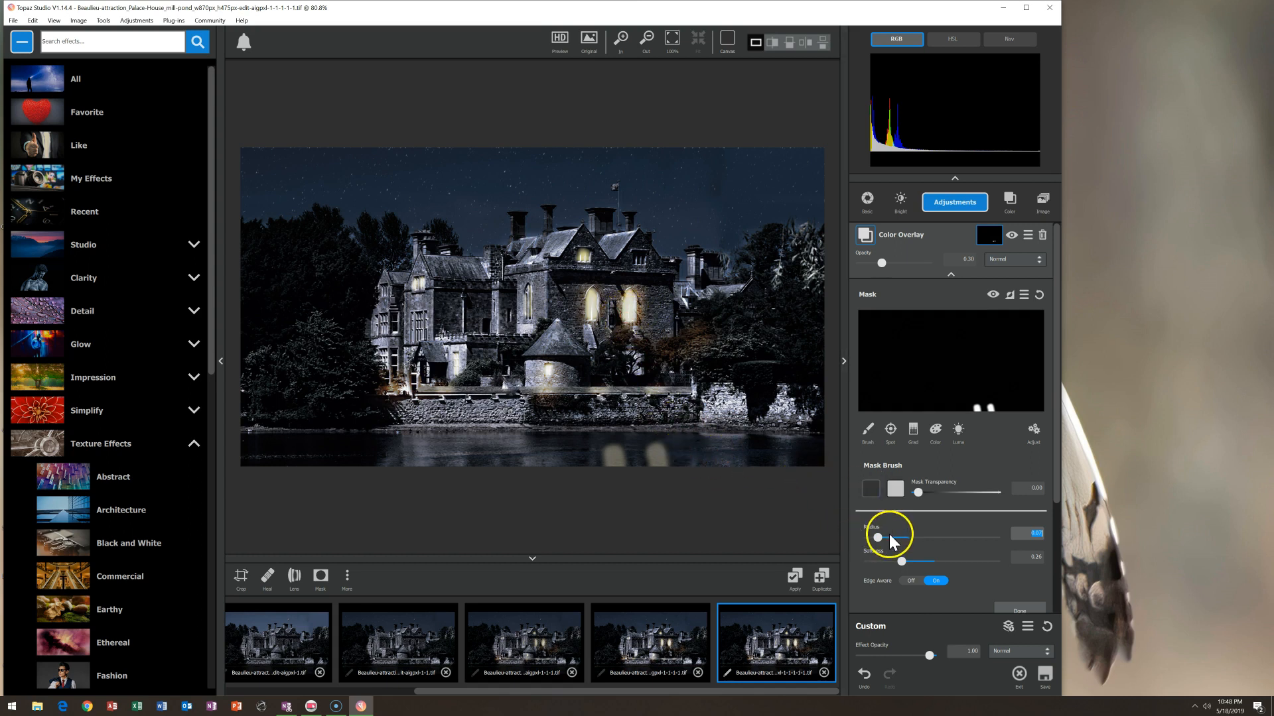
{"action": "mouse_move", "coordinate": [660, 447]}
{"action": "left_mouse_down"}
{"action": "mouse_move", "coordinate": [600, 443]}
{"action": "mouse_move", "coordinate": [656, 443]}
{"action": "mouse_move", "coordinate": [642, 420]}
{"action": "mouse_move", "coordinate": [567, 445]}
{"action": "mouse_move", "coordinate": [551, 377]}
{"action": "left_mouse_up"}
- Return mask transparency to 1.00 and paint smaller light reflections on the water below the round turret and the left wing
{"action": "left_click", "coordinate": [899, 487]}
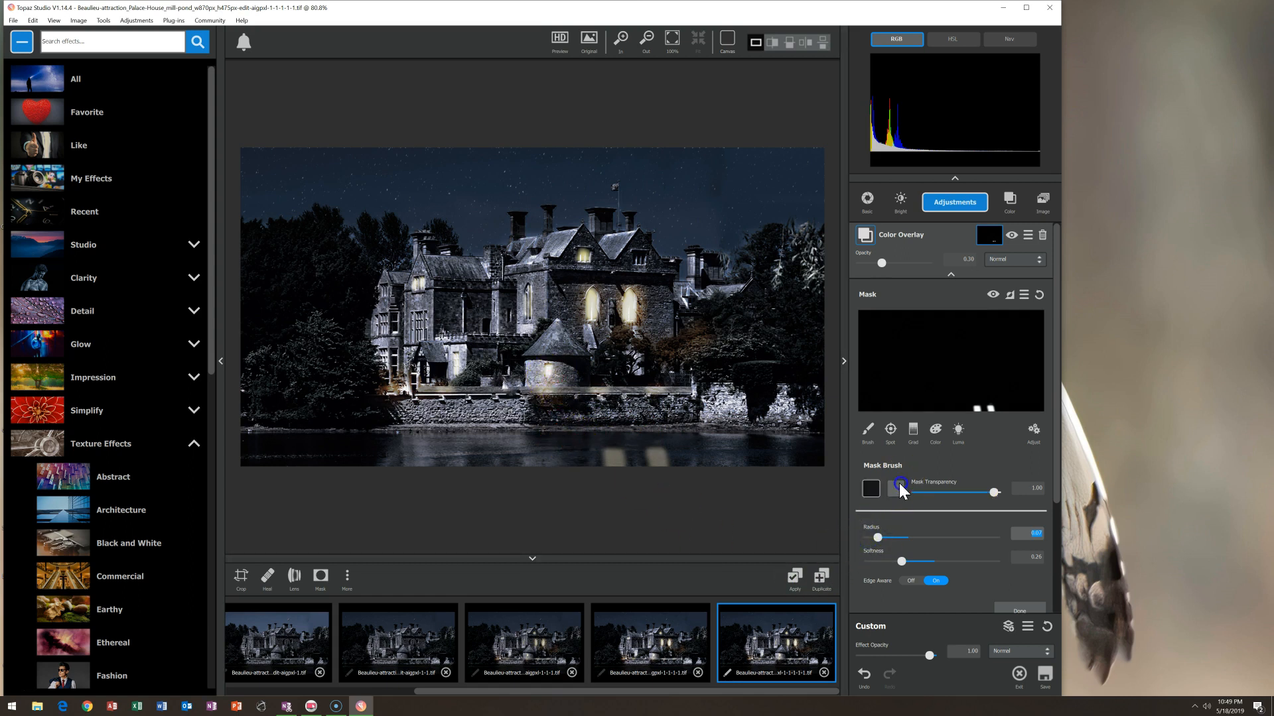
{"action": "left_click_drag", "start_coordinate": [701, 467], "coordinate": [548, 445]}
{"action": "mouse_move", "coordinate": [547, 444]}
{"action": "left_mouse_down"}
{"action": "mouse_move", "coordinate": [581, 430]}
{"action": "mouse_move", "coordinate": [528, 447]}
{"action": "mouse_move", "coordinate": [523, 418]}
{"action": "mouse_move", "coordinate": [548, 443]}
{"action": "mouse_move", "coordinate": [494, 342]}
{"action": "mouse_move", "coordinate": [464, 365]}
{"action": "mouse_move", "coordinate": [442, 440]}
{"action": "mouse_move", "coordinate": [441, 274]}
{"action": "mouse_move", "coordinate": [395, 286]}
{"action": "mouse_move", "coordinate": [466, 416]}
{"action": "mouse_move", "coordinate": [608, 308]}
{"action": "mouse_move", "coordinate": [595, 251]}
{"action": "mouse_move", "coordinate": [584, 254]}
{"action": "mouse_move", "coordinate": [562, 580]}
{"action": "left_mouse_up"}
{"action": "left_click_drag", "start_coordinate": [514, 480], "coordinate": [450, 438]}
{"action": "mouse_move", "coordinate": [561, 370]}
{"action": "left_mouse_down"}
{"action": "mouse_move", "coordinate": [517, 394]}
{"action": "mouse_move", "coordinate": [452, 441]}
{"action": "left_mouse_up"}
- Blend the Color Overlay in Soft Light mode and raise its opacity to about 0.82
{"action": "left_click", "coordinate": [1004, 260]}
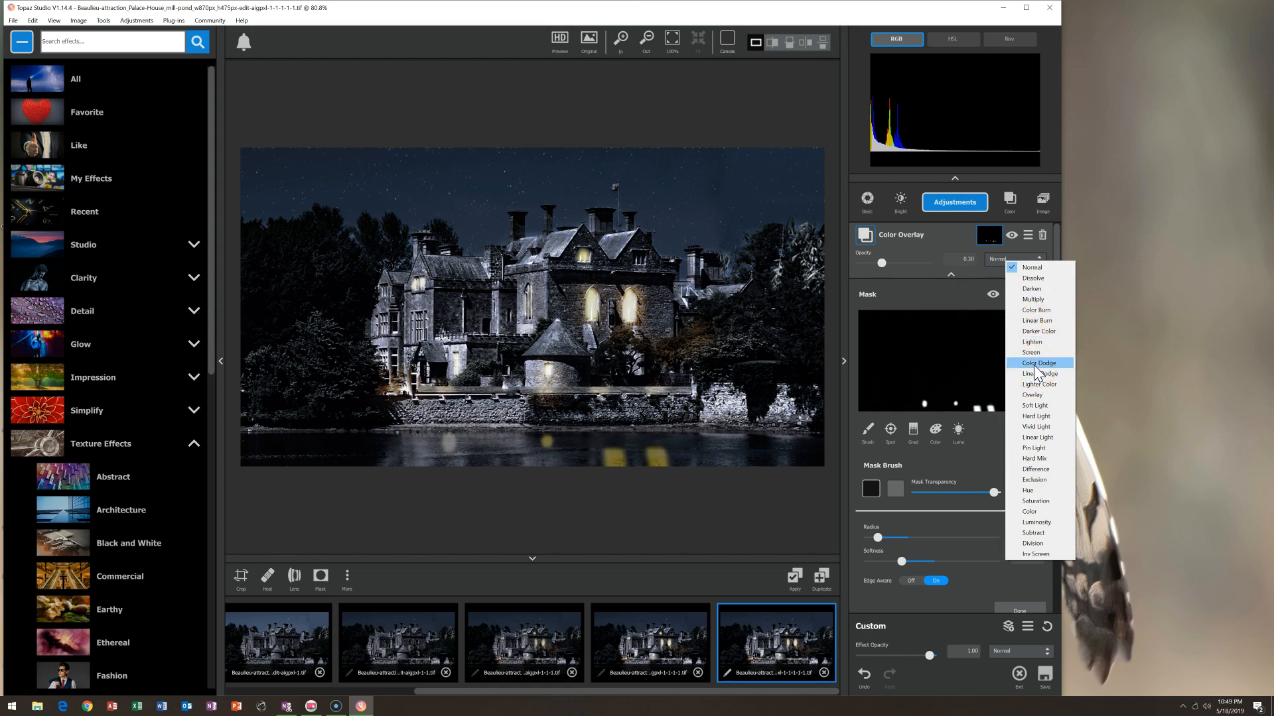
{"action": "left_click", "coordinate": [1032, 407]}
{"action": "left_click_drag", "start_coordinate": [882, 263], "coordinate": [914, 262]}
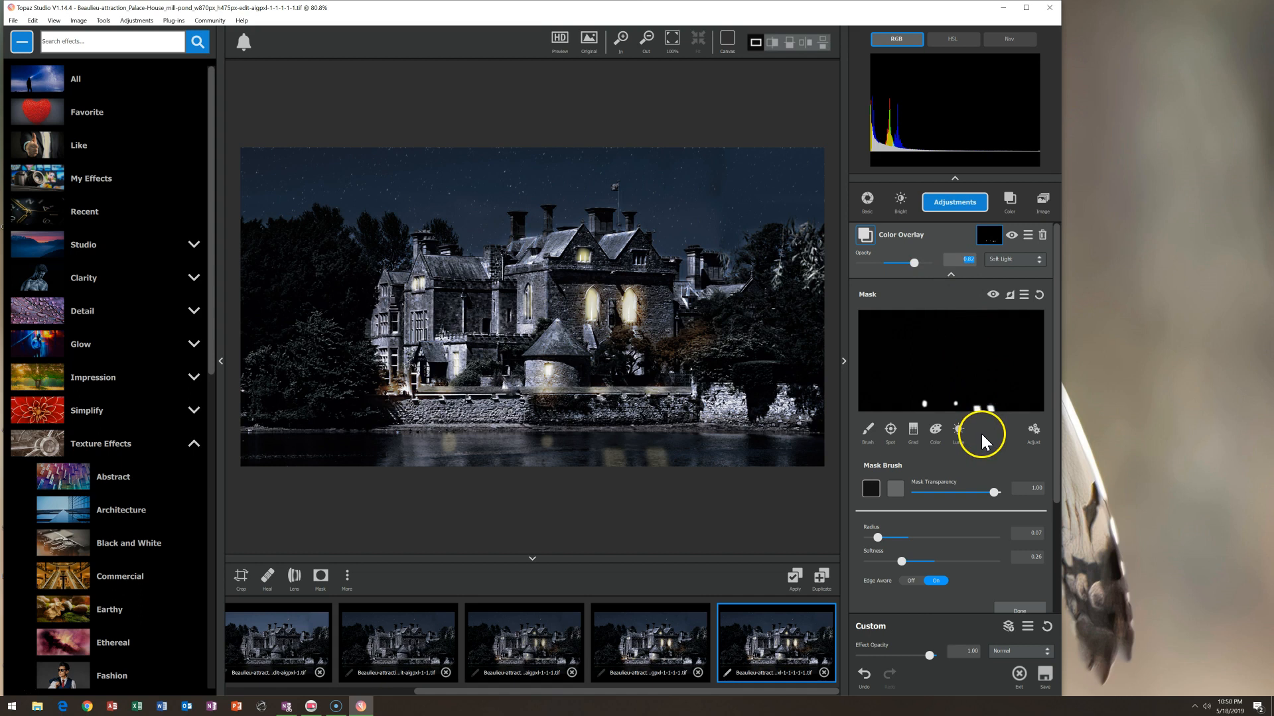
- Feather the Color Overlay's mask by 0.17 and check the softened reflections on the water
{"action": "left_click", "coordinate": [1034, 431]}
{"action": "left_click", "coordinate": [870, 495]}
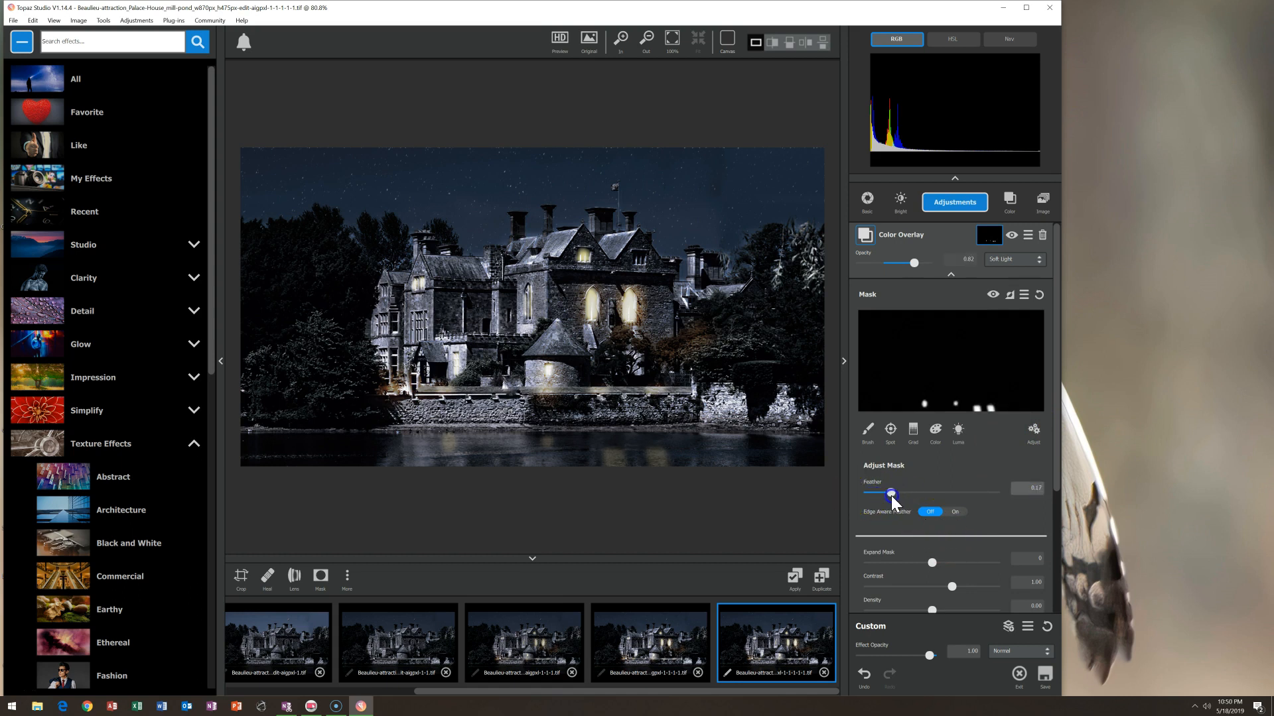
{"action": "left_click", "coordinate": [644, 467]}
- Raise the Color Overlay's opacity to about 0.95 and apply the adjustments to a new copy
{"action": "left_click_drag", "start_coordinate": [918, 264], "coordinate": [923, 263]}
{"action": "left_click", "coordinate": [784, 556]}
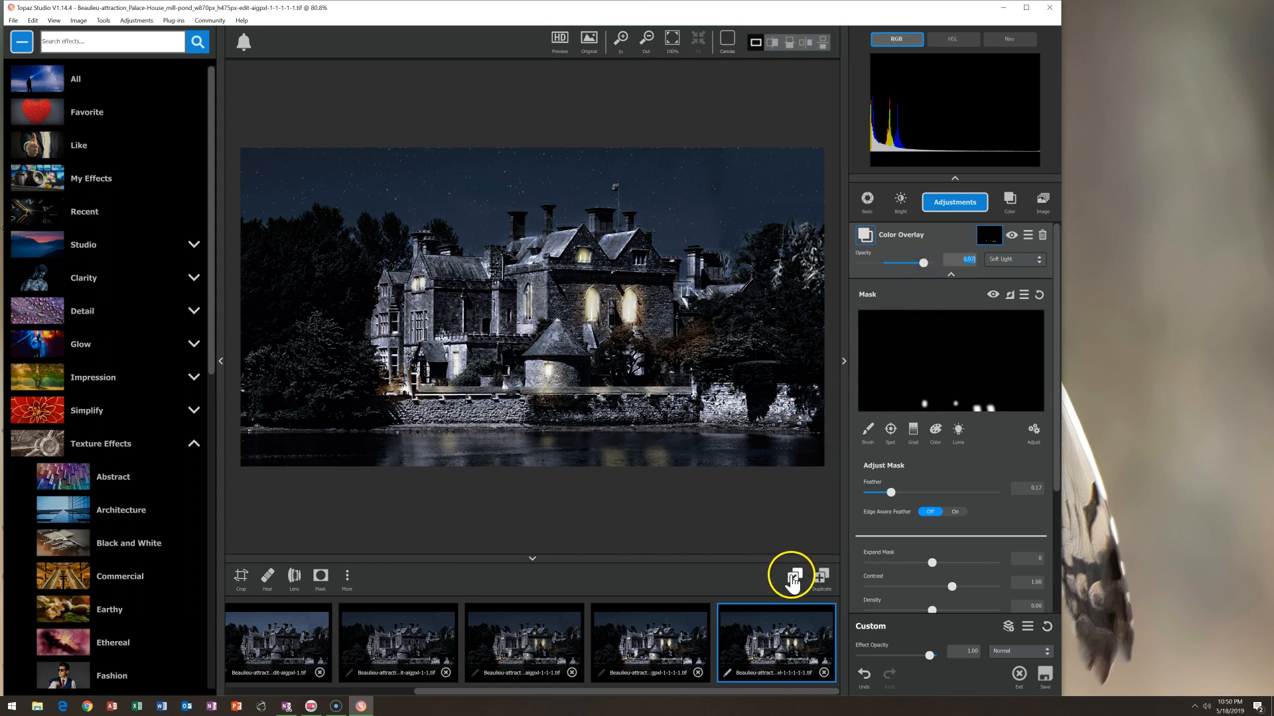
{"action": "left_click", "coordinate": [793, 575]}
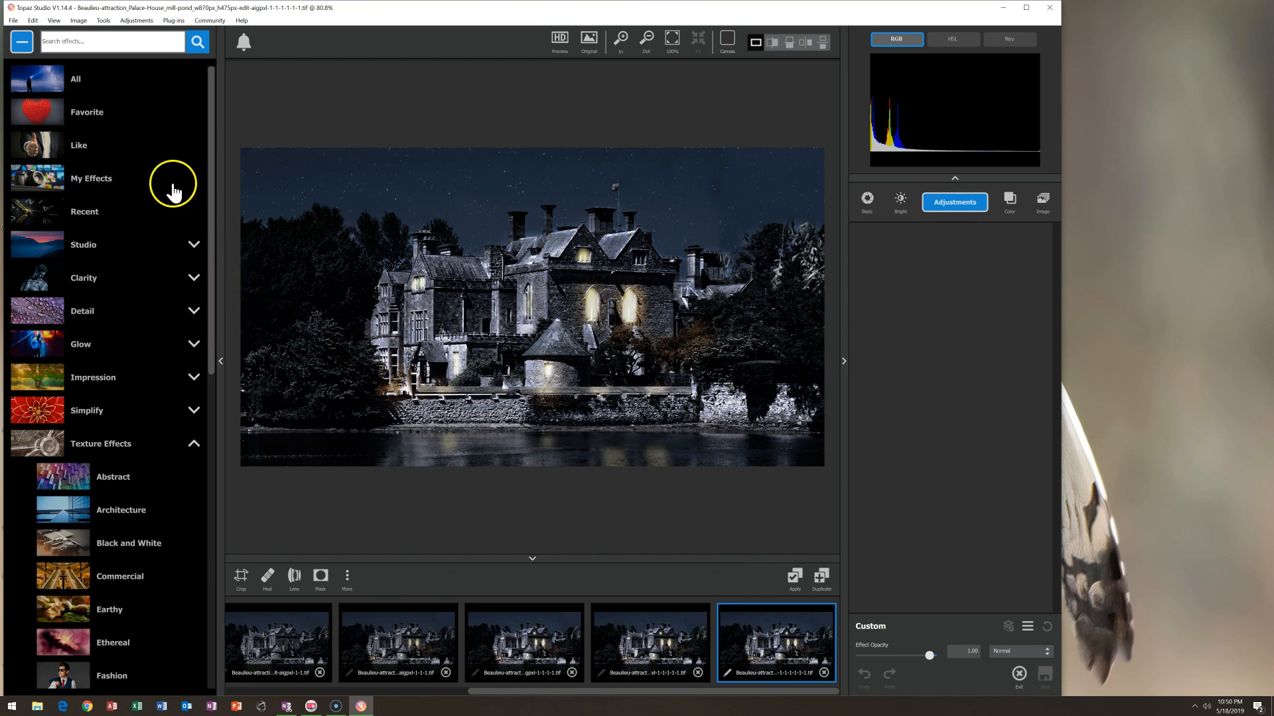
- Search the effects for "turner sunset I" and add the Turner Sunset I effect to the image
{"action": "left_click", "coordinate": [75, 43]}
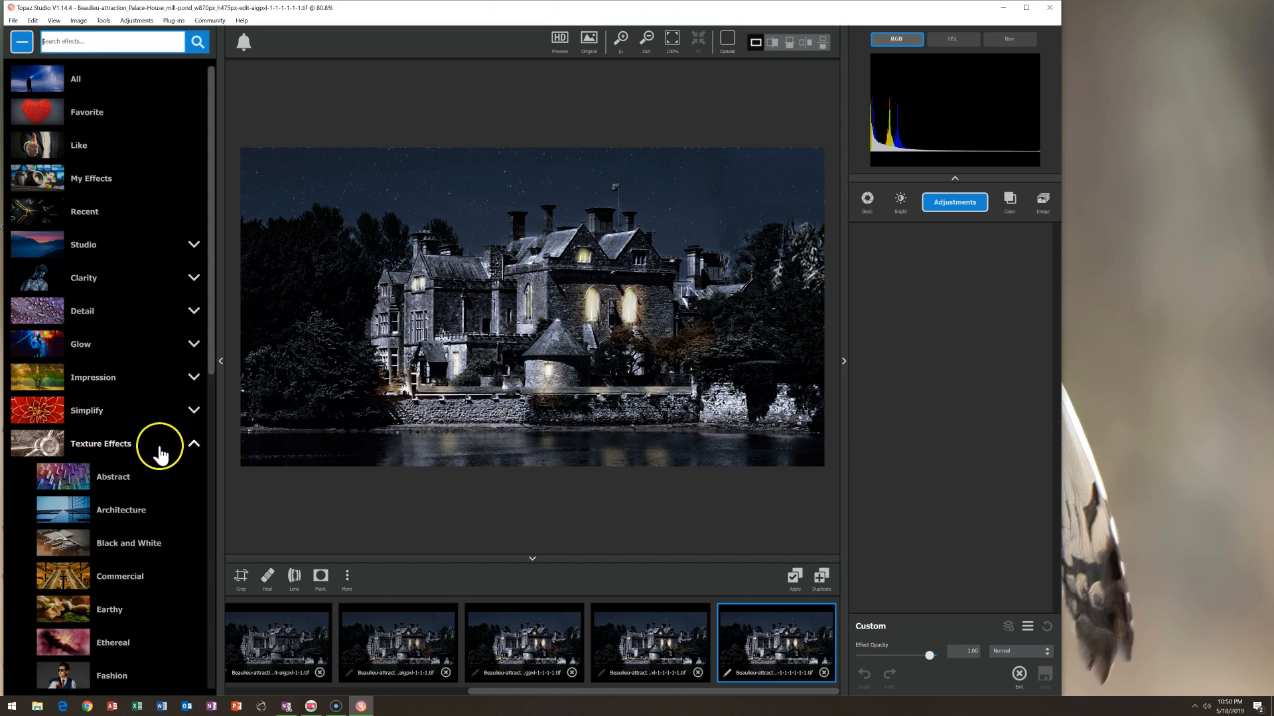
{"action": "left_click", "coordinate": [193, 444]}
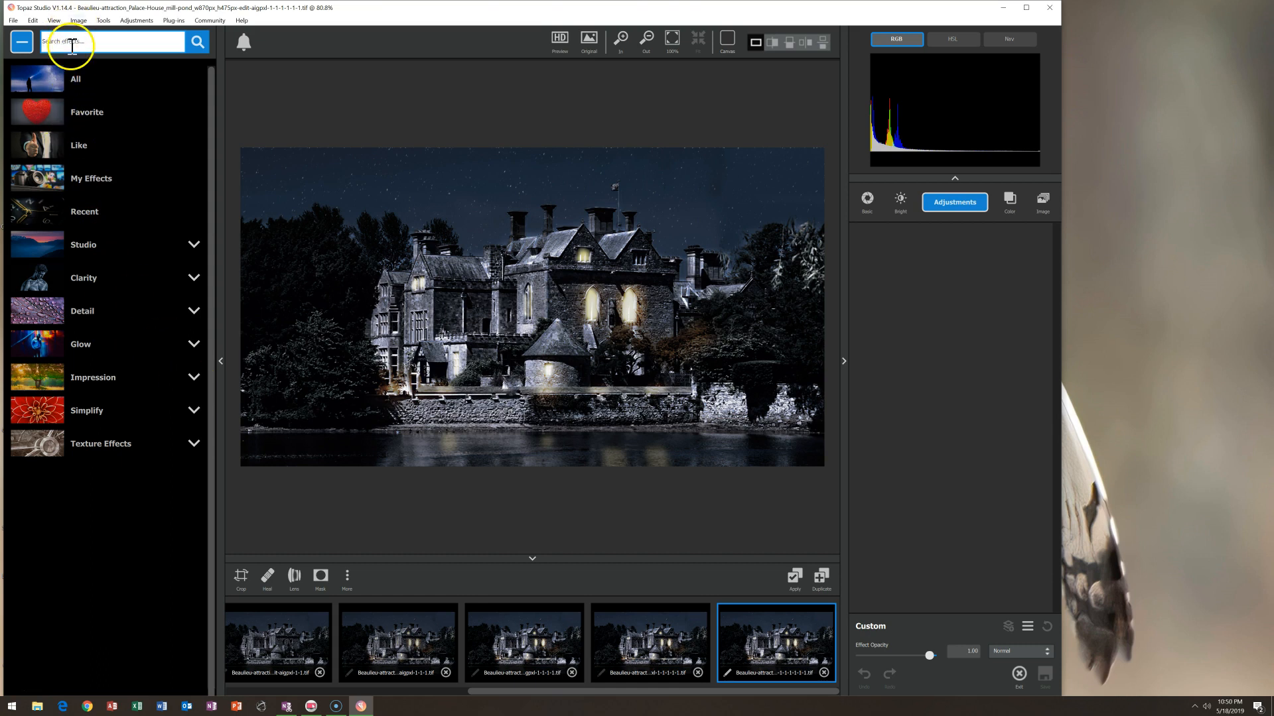
{"action": "type", "text": "t"}
{"action": "type", "text": "urner sunset I"}
{"action": "key", "text": "Return"}
{"action": "left_click", "coordinate": [69, 133]}
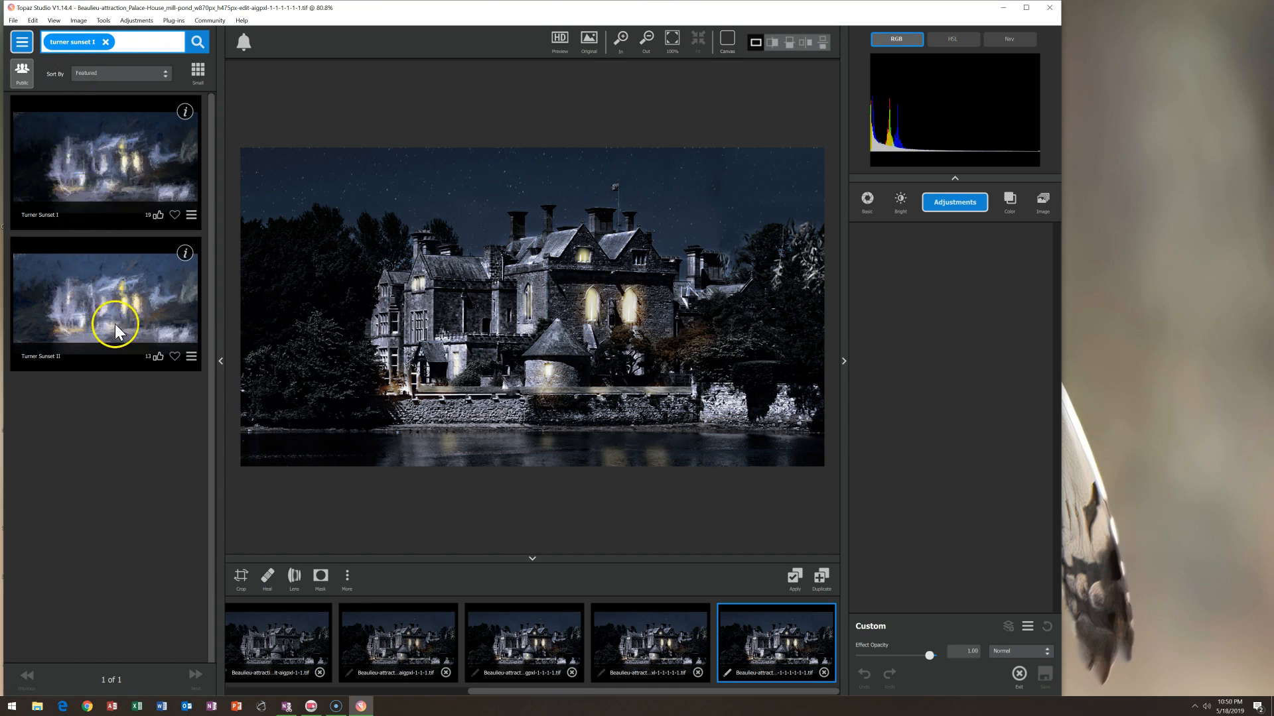
{"action": "left_click", "coordinate": [104, 198]}
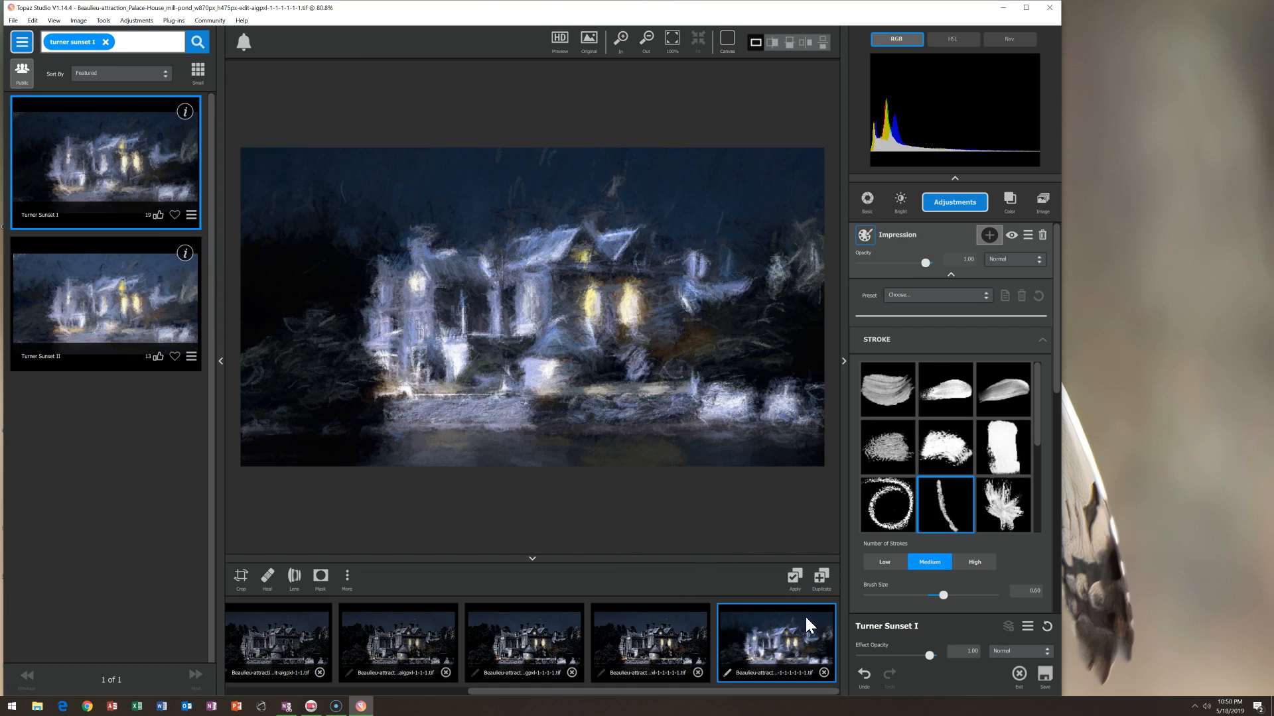
- Lower the effect's overall opacity to about 0.27 and blend its Impression adjustment in Luminosity mode
{"action": "left_click", "coordinate": [878, 658]}
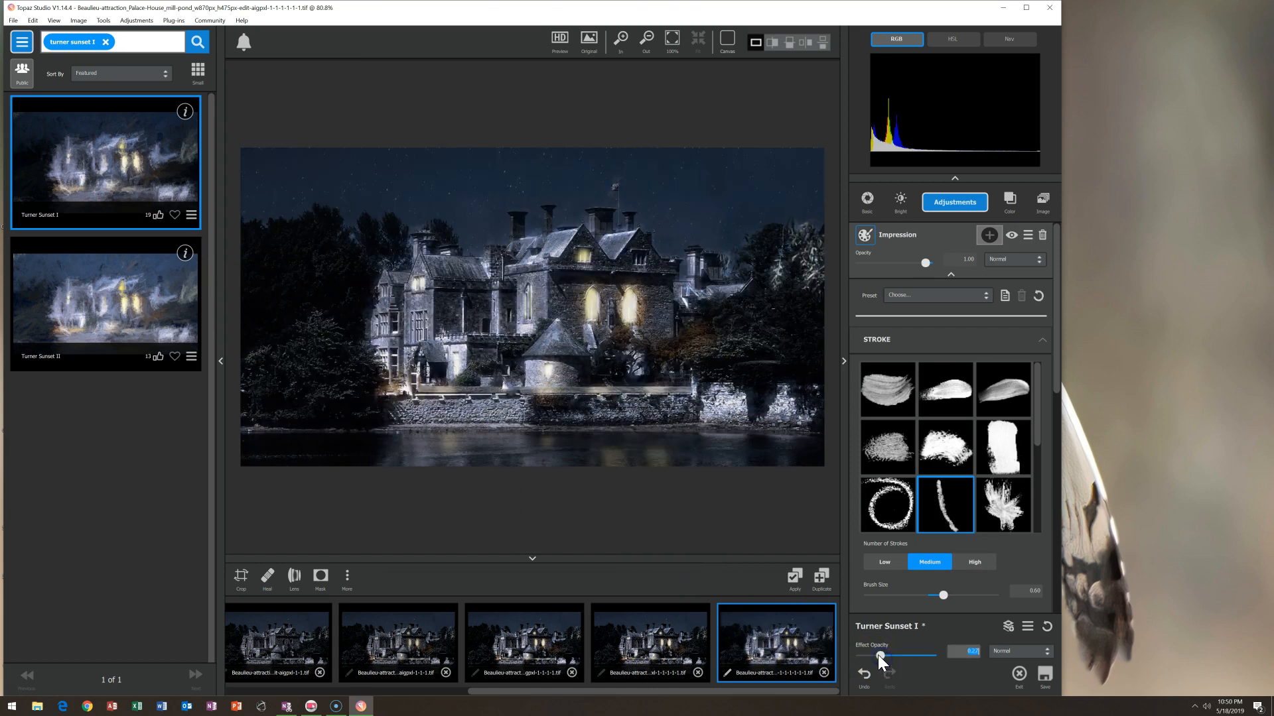
{"action": "left_click", "coordinate": [1037, 260]}
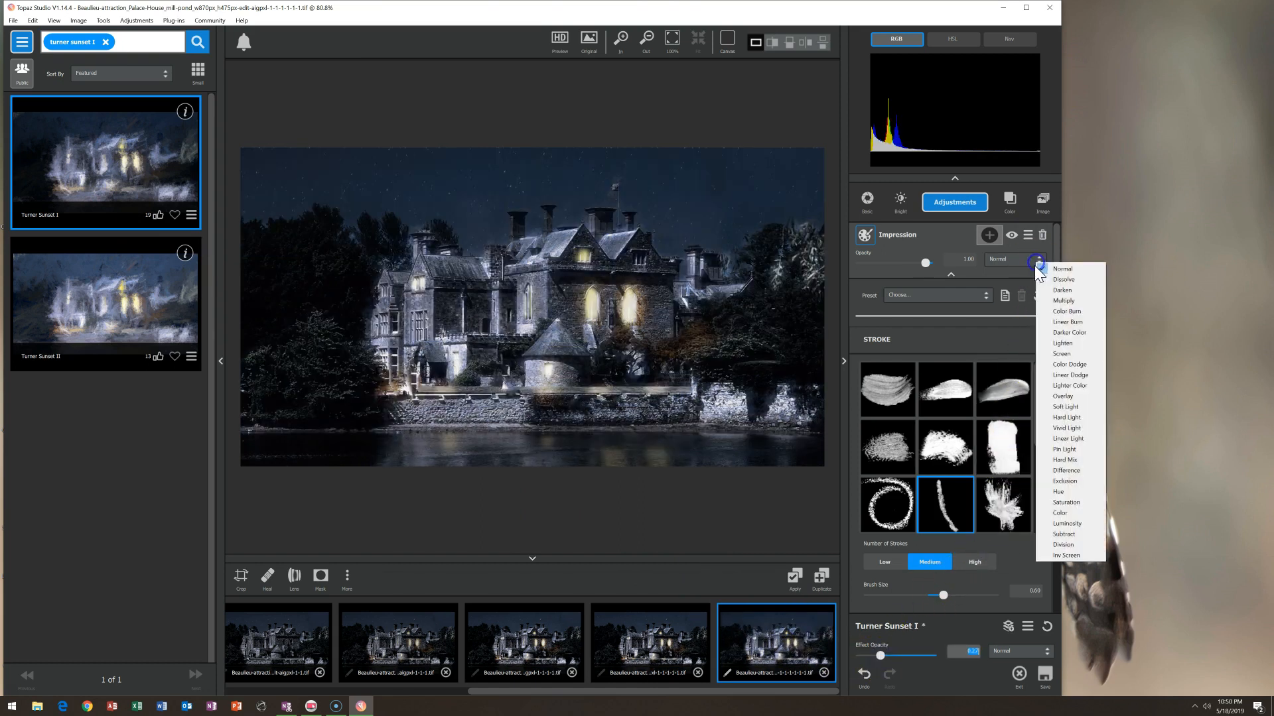
{"action": "left_click", "coordinate": [1069, 524]}
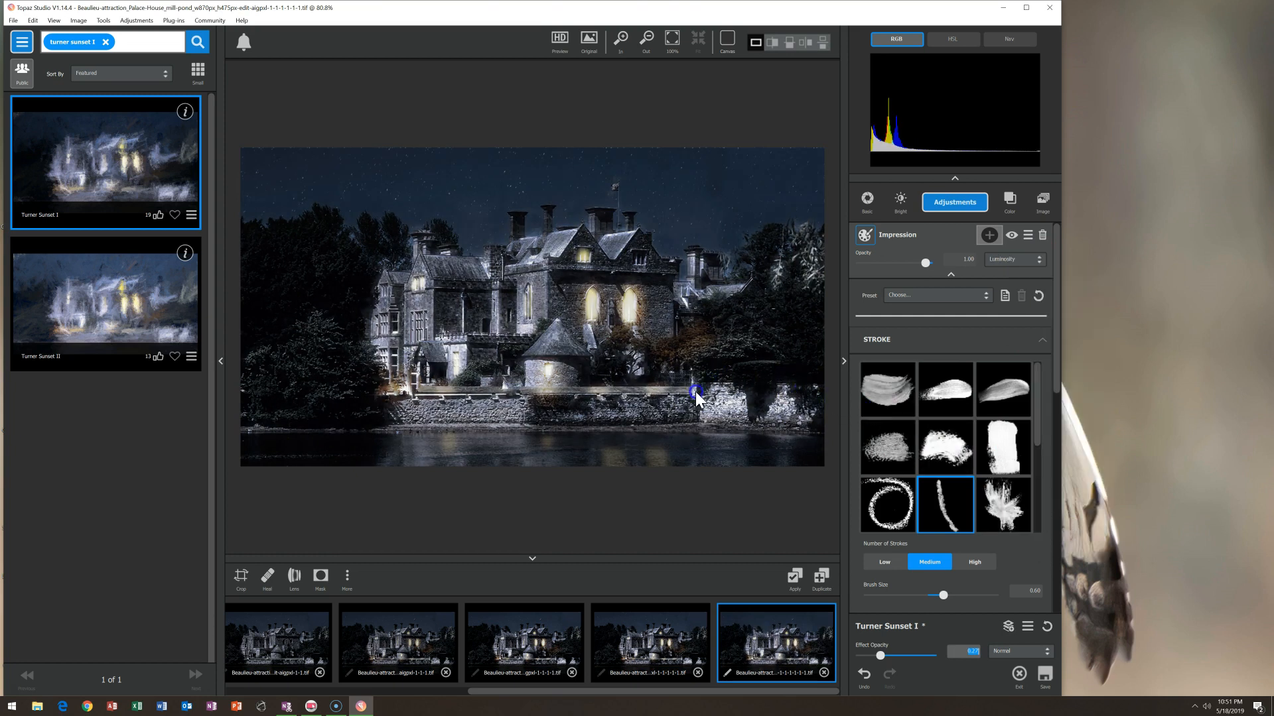
{"action": "left_click", "coordinate": [706, 410]}
{"action": "left_click", "coordinate": [706, 411]}
- Raise the Turner Sunset I effect's overall opacity slightly and apply it to a new copy
{"action": "left_click_drag", "start_coordinate": [882, 654], "coordinate": [892, 657]}
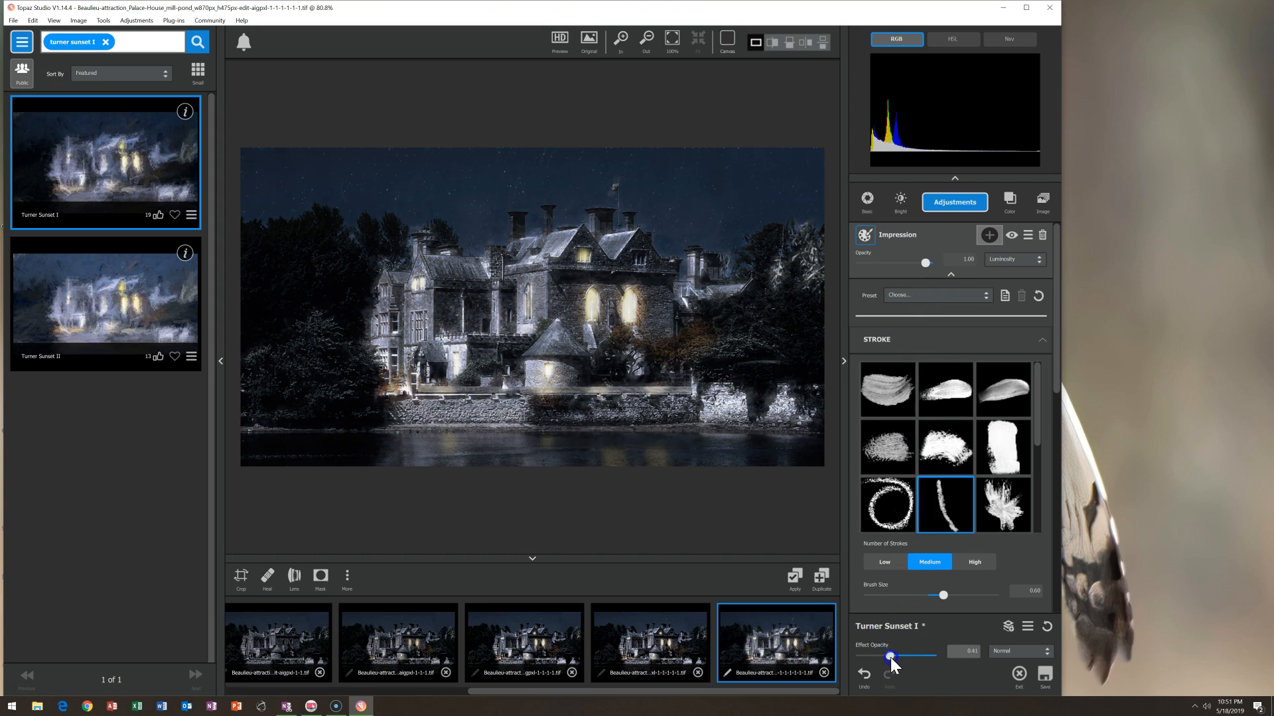
{"action": "left_click_drag", "start_coordinate": [888, 658], "coordinate": [886, 657]}
{"action": "left_click", "coordinate": [789, 578]}
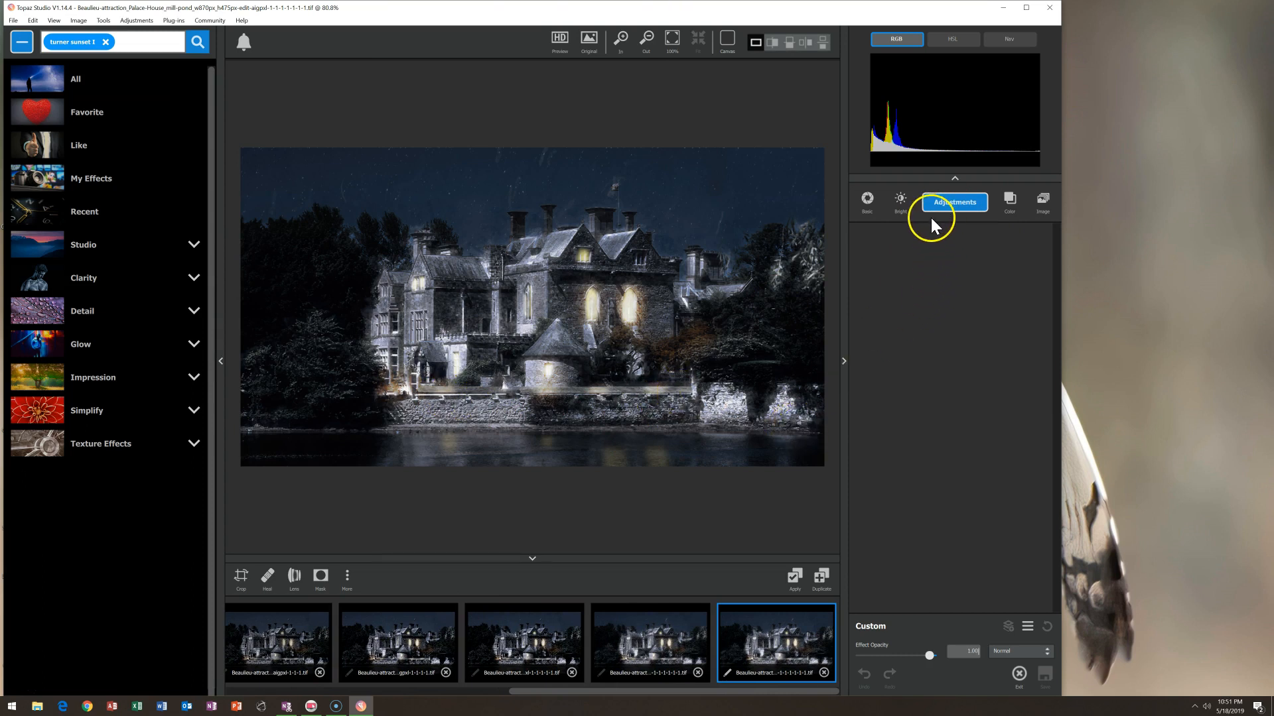
- Add a Color Overlay adjustment to the image and change its colour from white to near black
{"action": "left_click", "coordinate": [1009, 199]}
{"action": "left_click", "coordinate": [979, 335]}
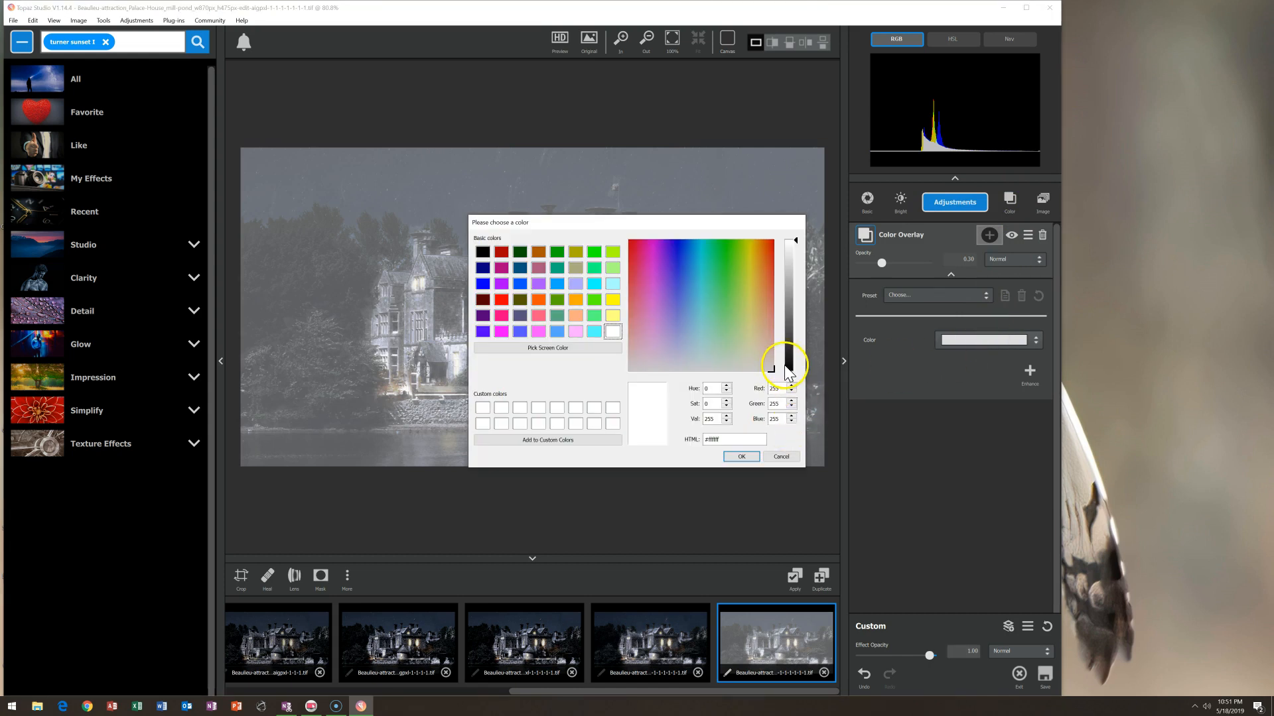
{"action": "left_click", "coordinate": [788, 369]}
{"action": "left_click", "coordinate": [741, 456]}
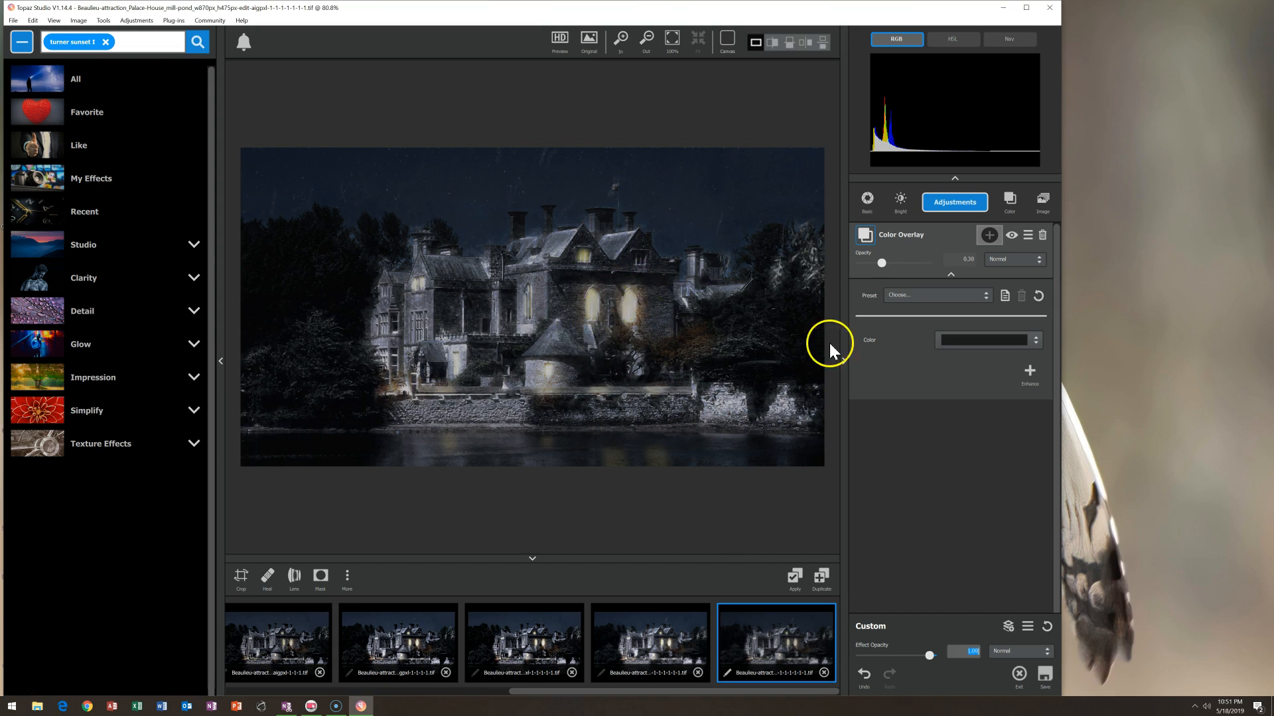
- Mask the Color Overlay by luminosity, sampling a lit window, and refine the mask with higher contrast and a density of -0.30
{"action": "left_click", "coordinate": [991, 238]}
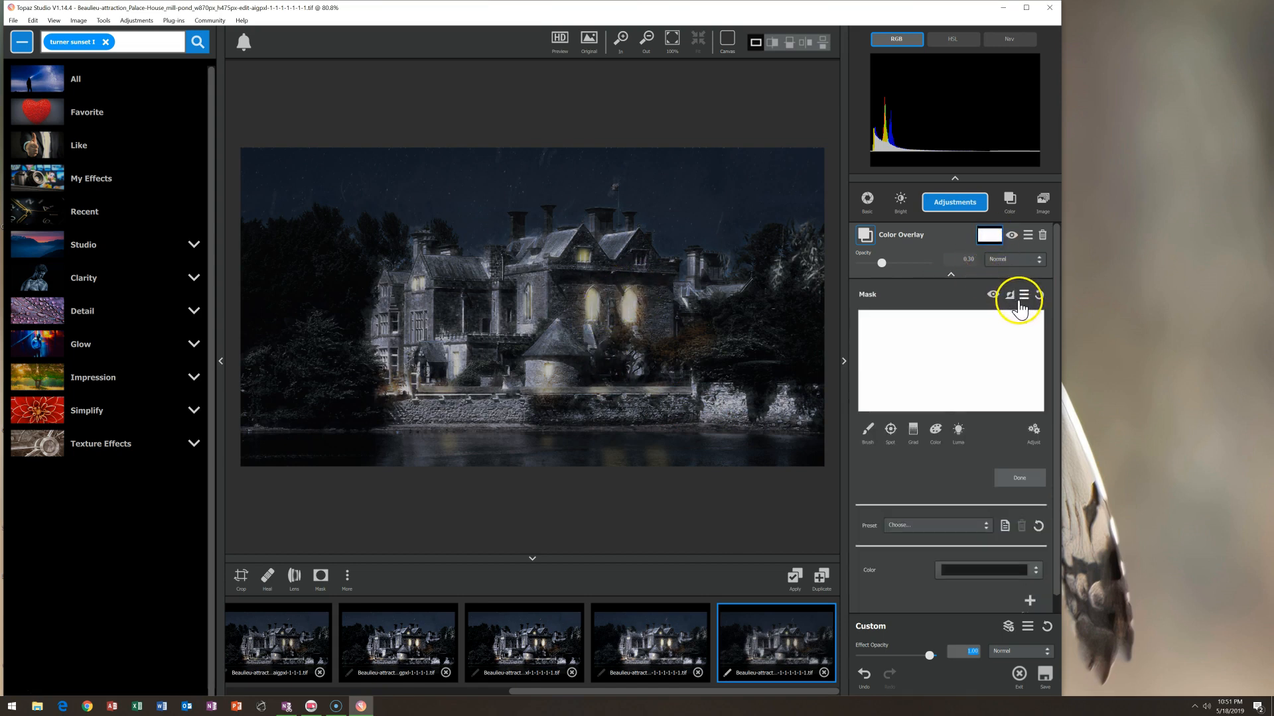
{"action": "left_click", "coordinate": [958, 430]}
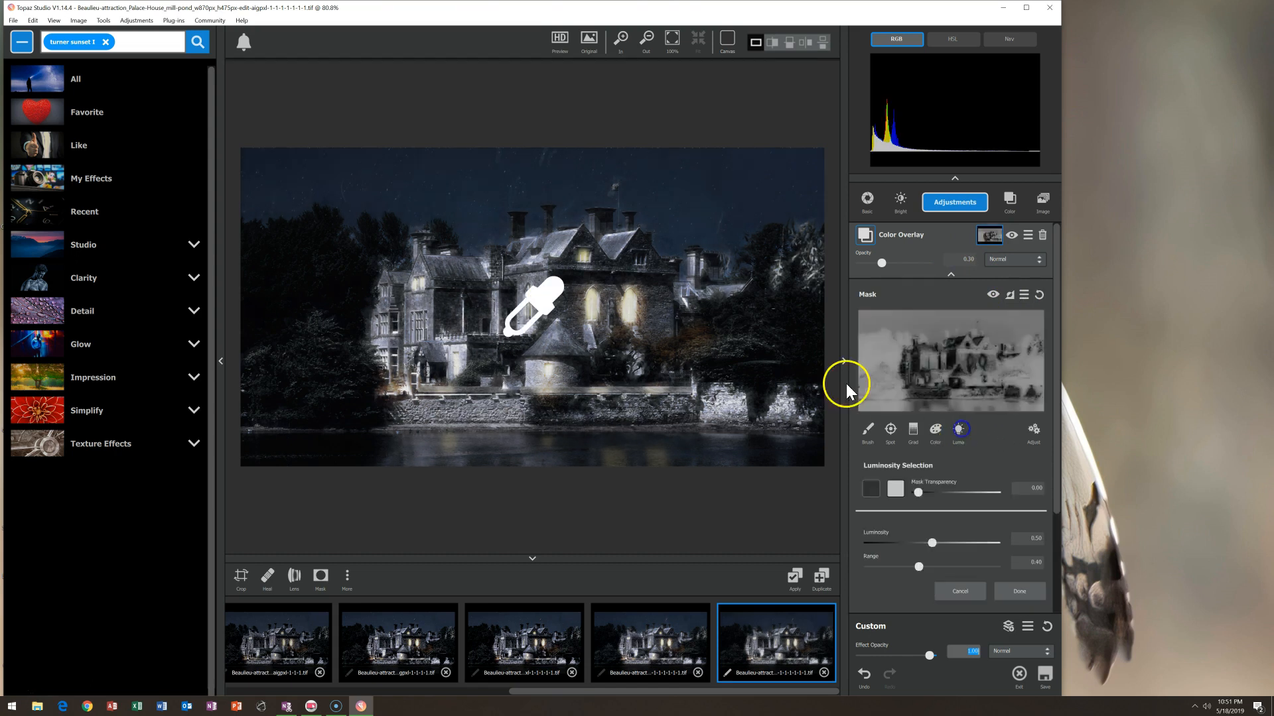
{"action": "left_click", "coordinate": [640, 298]}
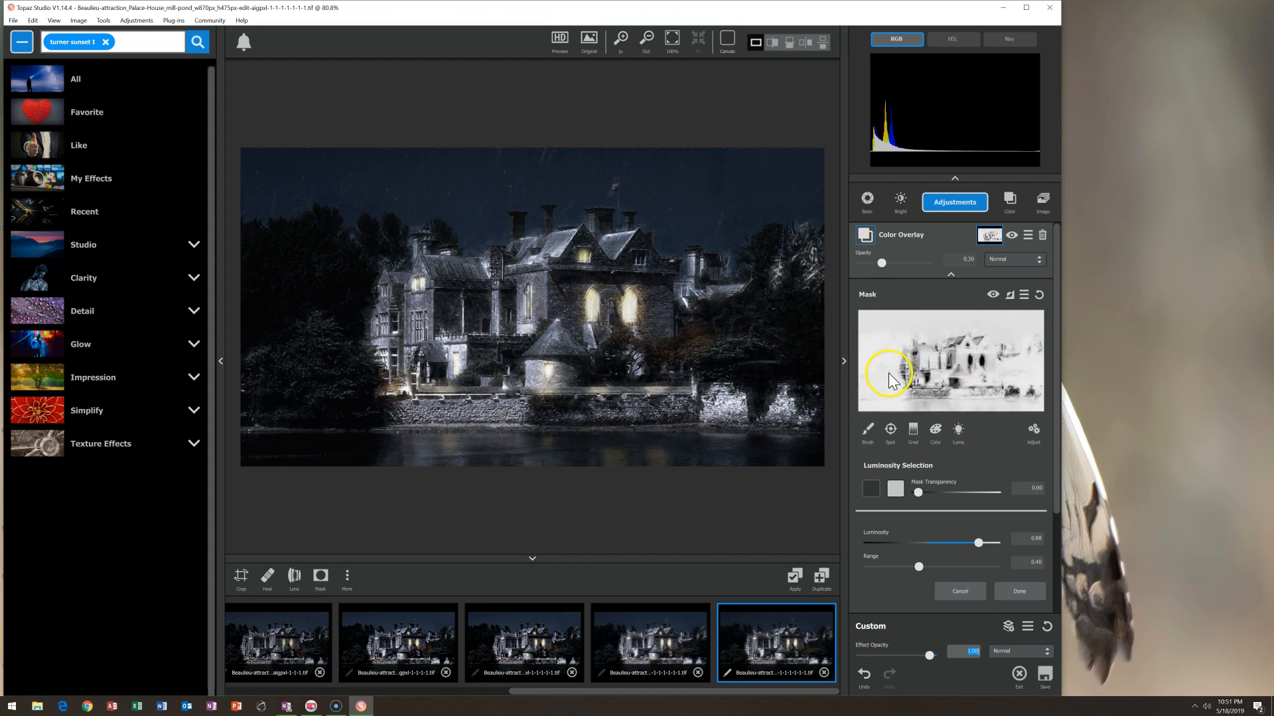
{"action": "left_click", "coordinate": [1033, 432]}
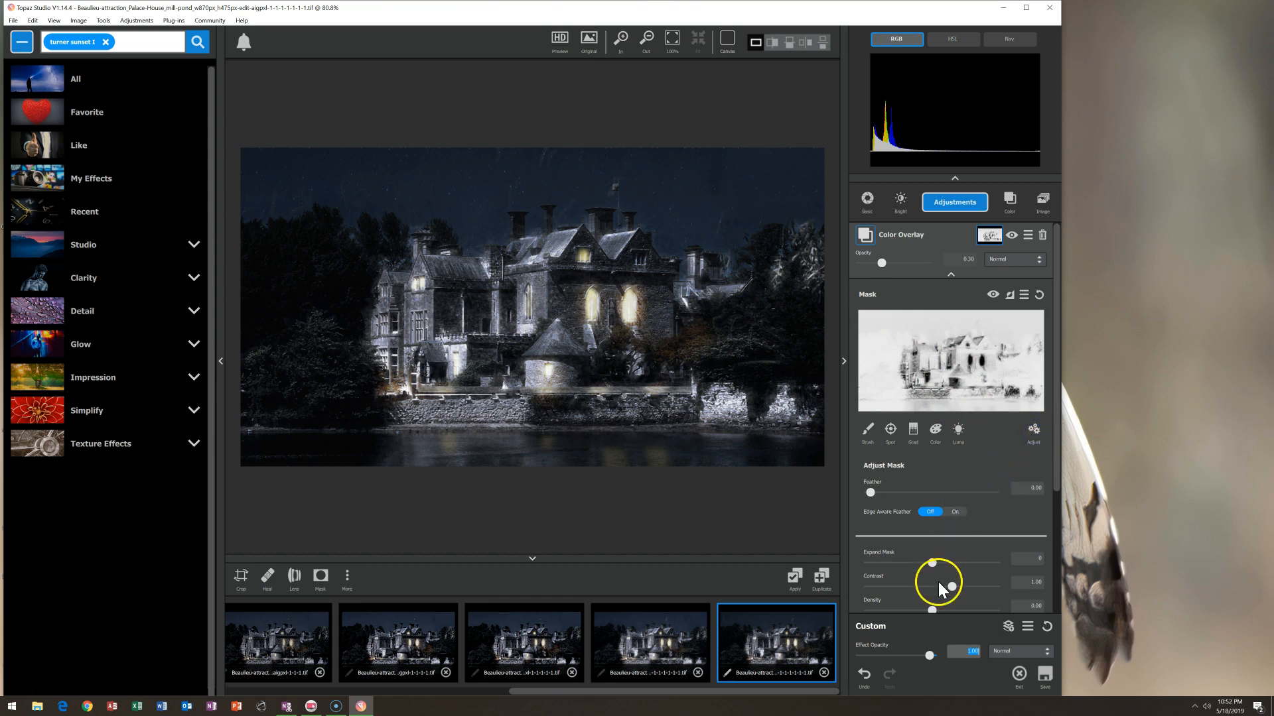
{"action": "left_click_drag", "start_coordinate": [938, 606], "coordinate": [964, 586]}
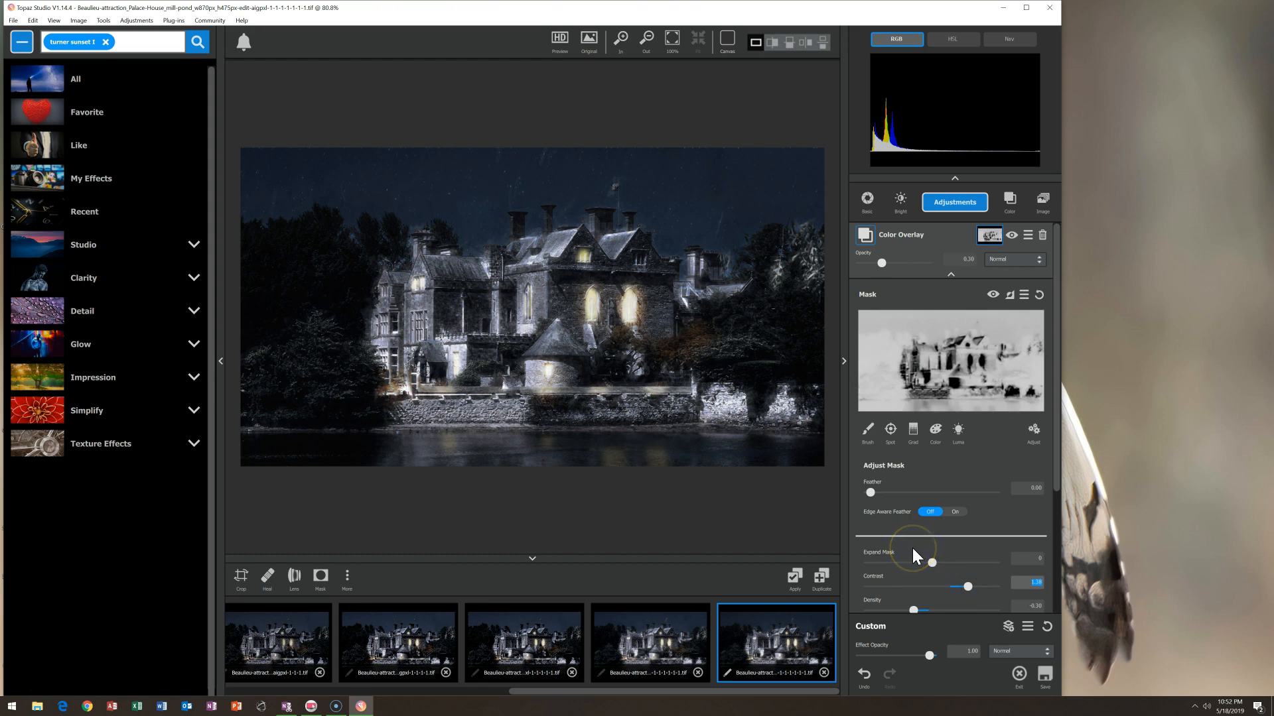
- Compare the masked overlay with the original, raise the Color Overlay's opacity slightly, and apply the result to a new copy
{"action": "key", "text": "backslash"}
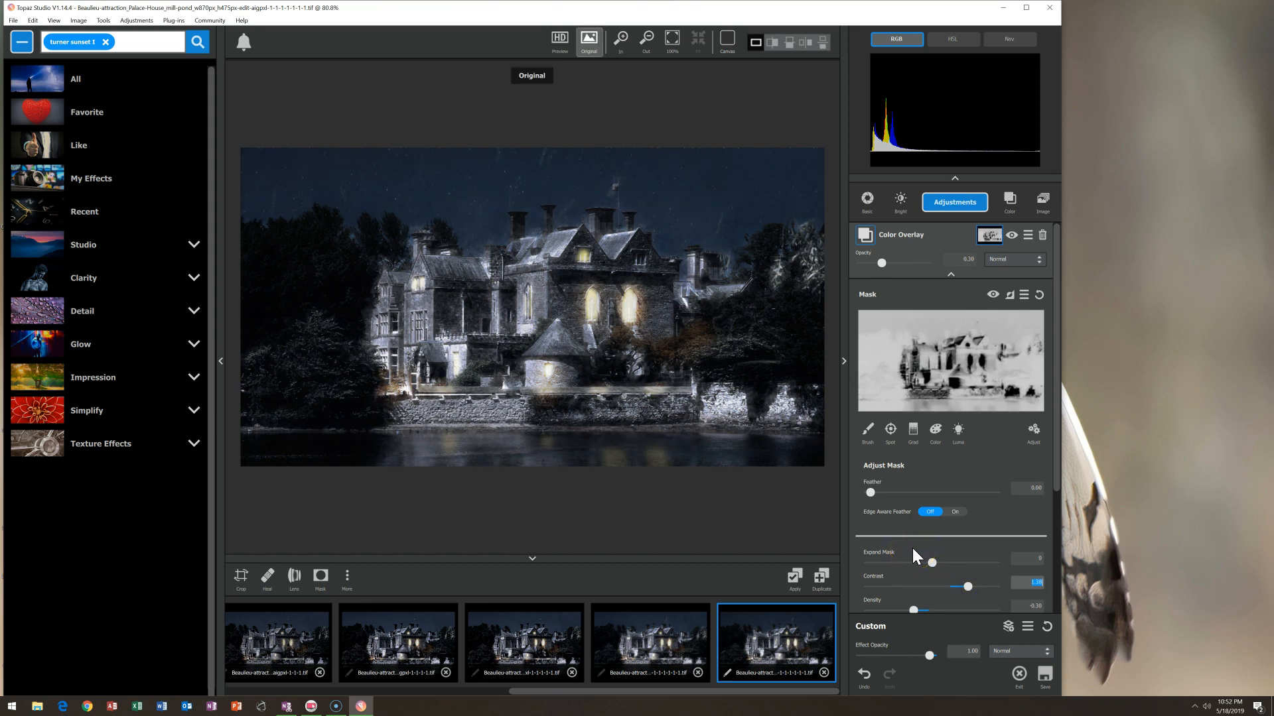
{"action": "key", "text": "backslash"}
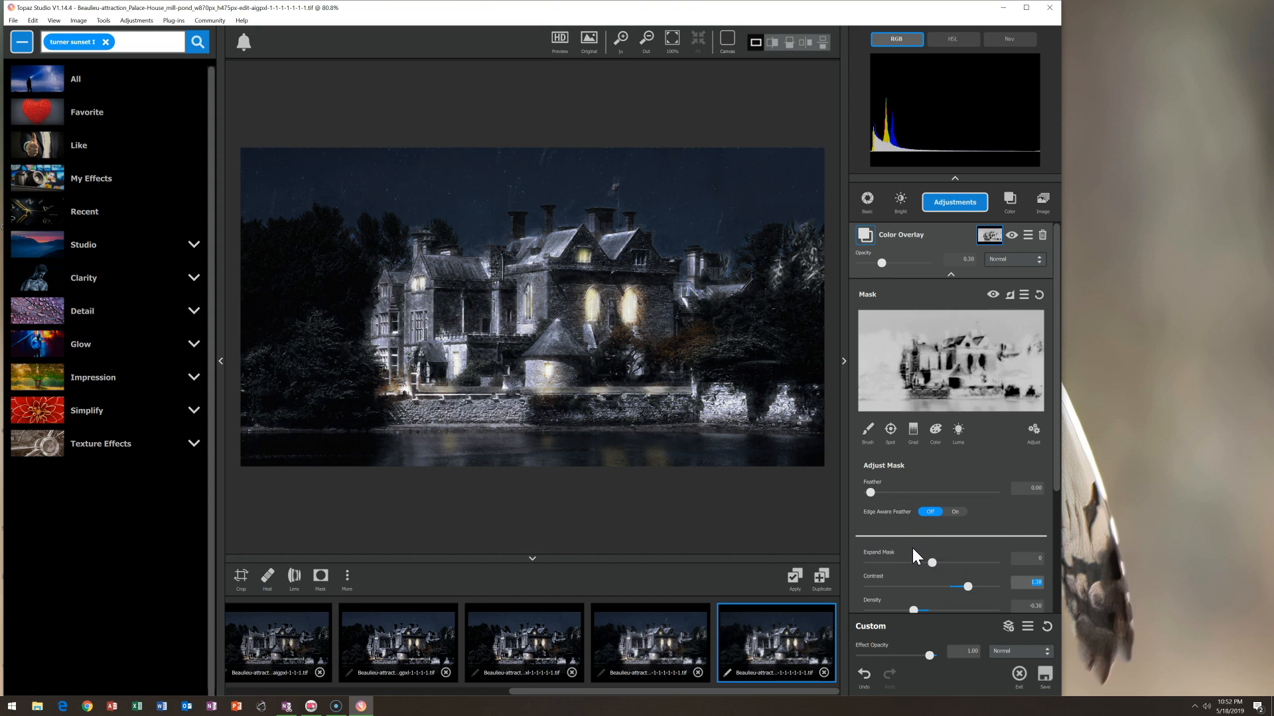
{"action": "key", "text": "backslash"}
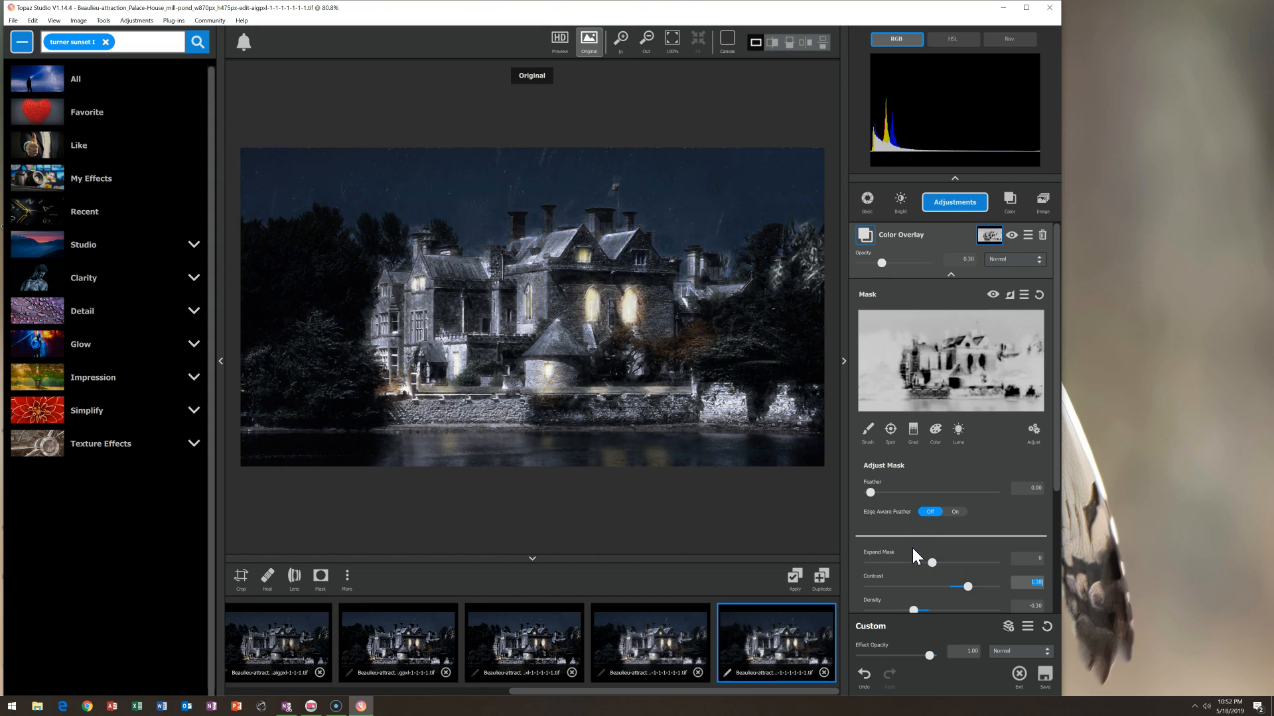
{"action": "key", "text": "backslash"}
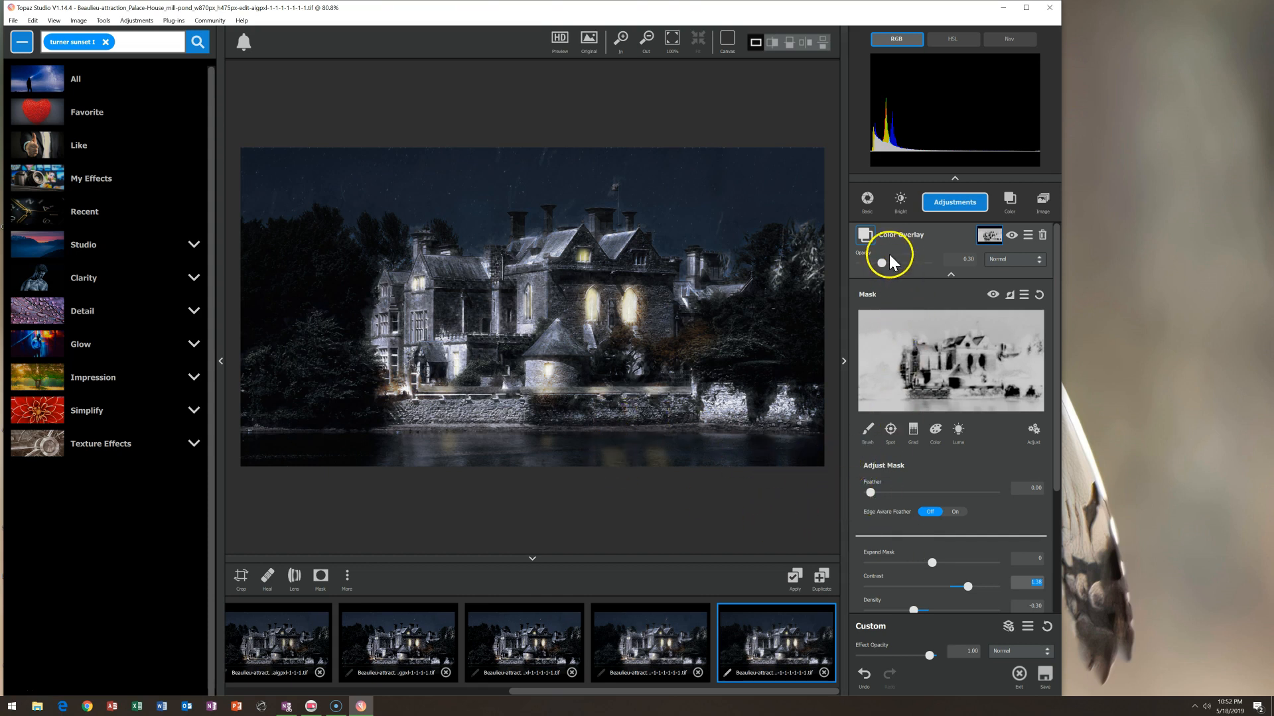
{"action": "mouse_move", "coordinate": [882, 261]}
{"action": "left_mouse_down"}
{"action": "mouse_move", "coordinate": [961, 265]}
{"action": "mouse_move", "coordinate": [894, 265]}
{"action": "left_mouse_up"}
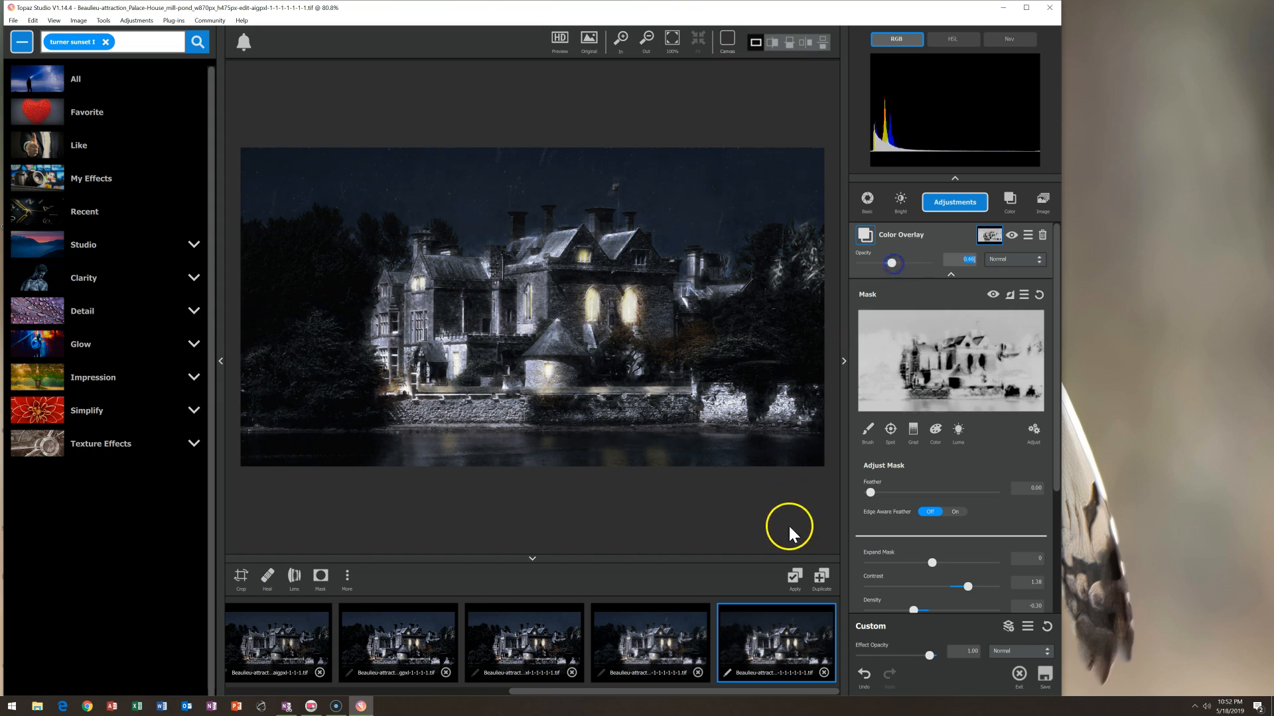
{"action": "left_click", "coordinate": [793, 575]}
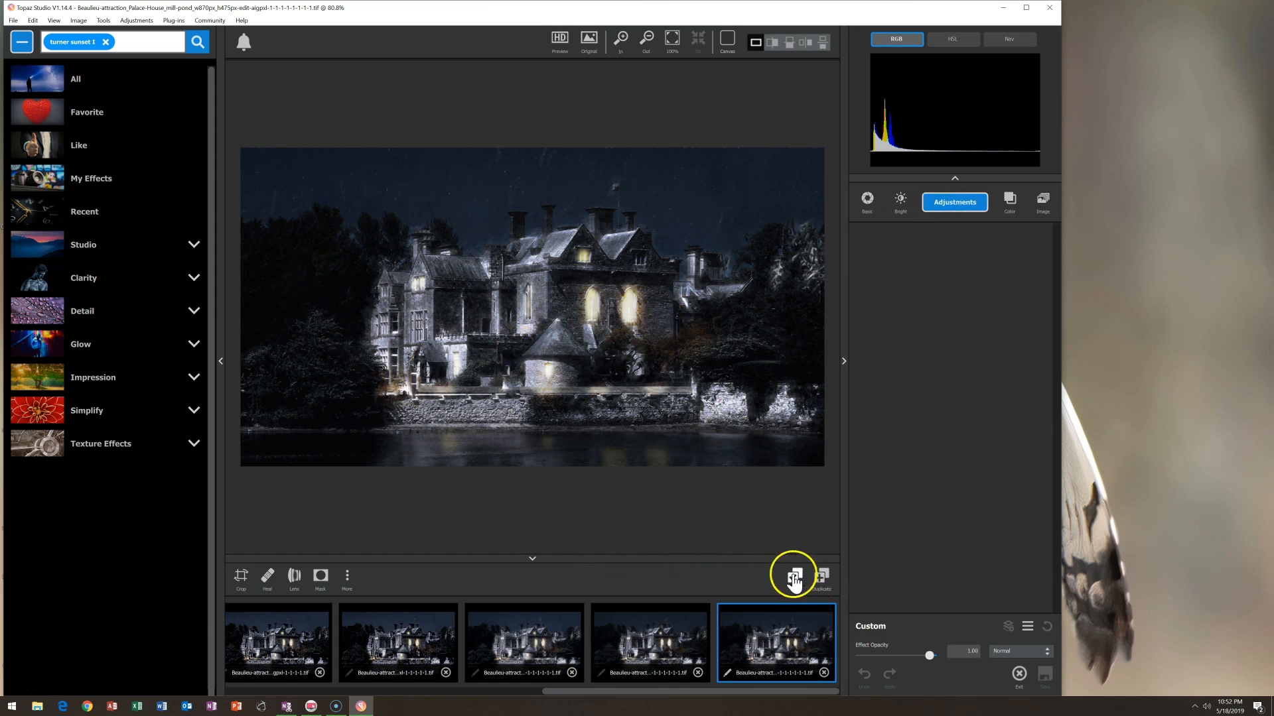
- Add the current picture as an Image Layer in Screen mode at about 0.2 opacity and apply it to a new copy
{"action": "left_click_drag", "start_coordinate": [792, 624], "coordinate": [984, 293]}
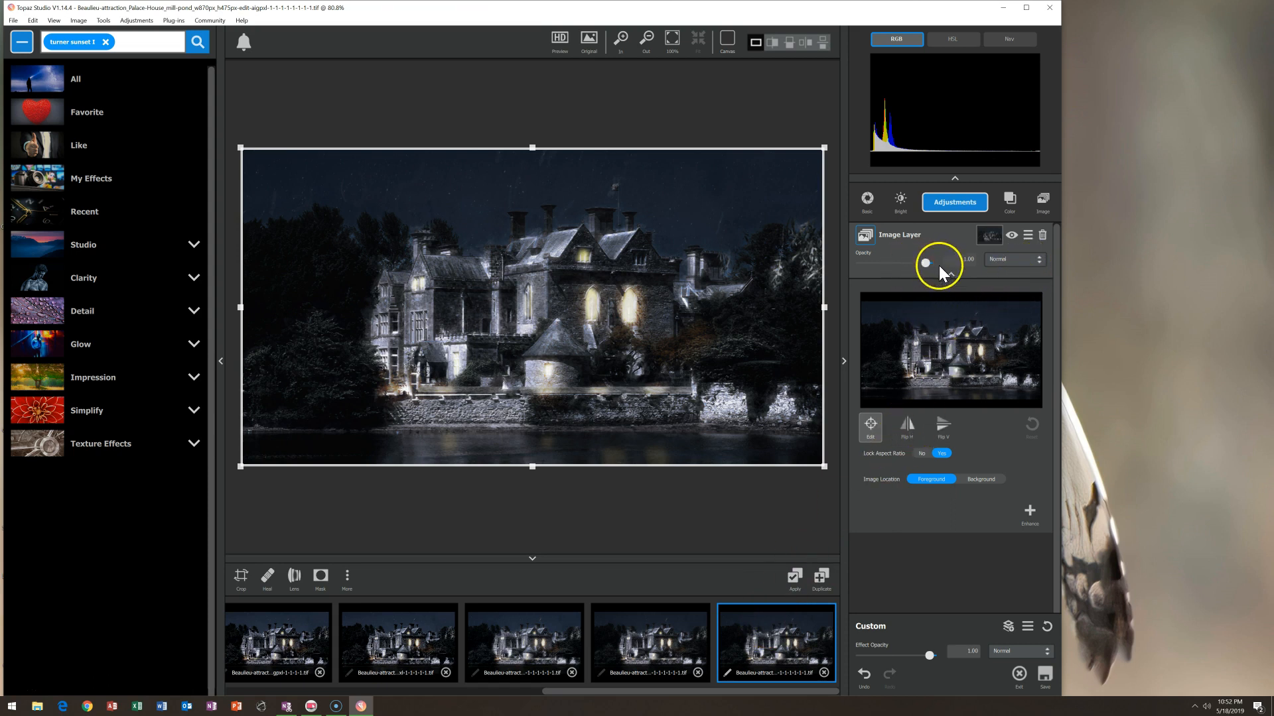
{"action": "left_click", "coordinate": [1017, 259]}
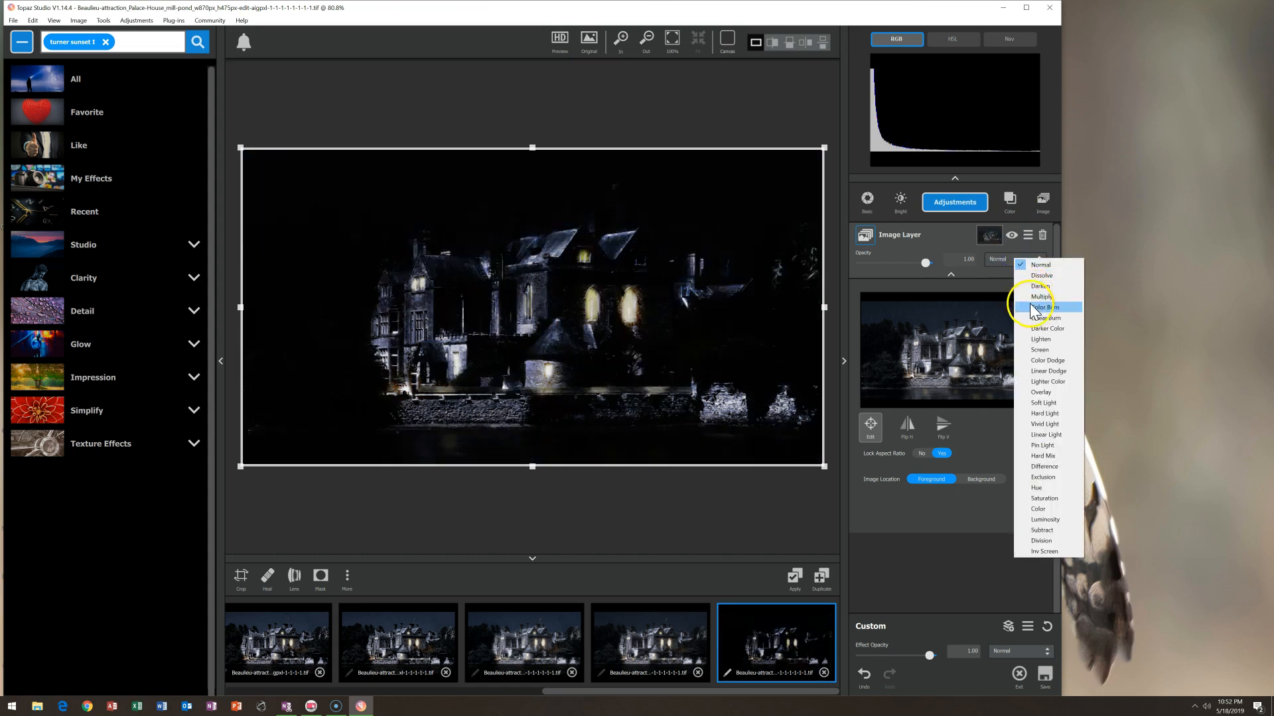
{"action": "left_click", "coordinate": [1038, 350]}
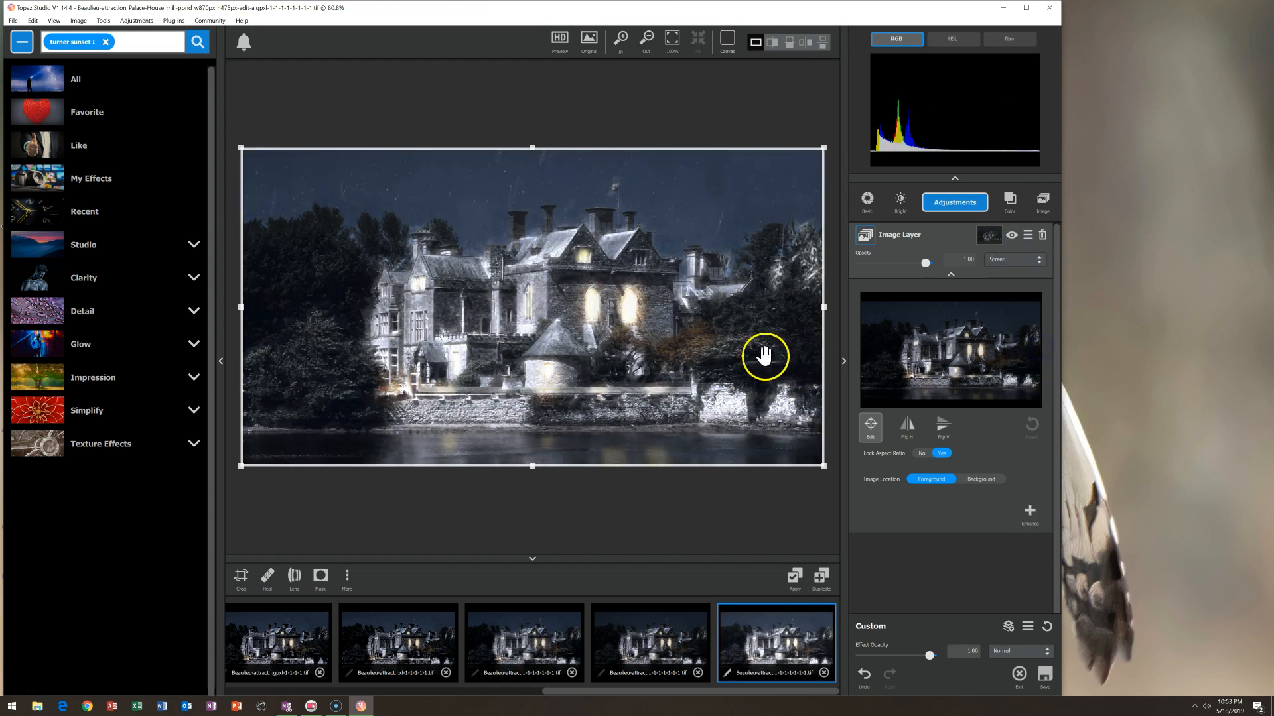
{"action": "left_click_drag", "start_coordinate": [925, 262], "coordinate": [877, 260]}
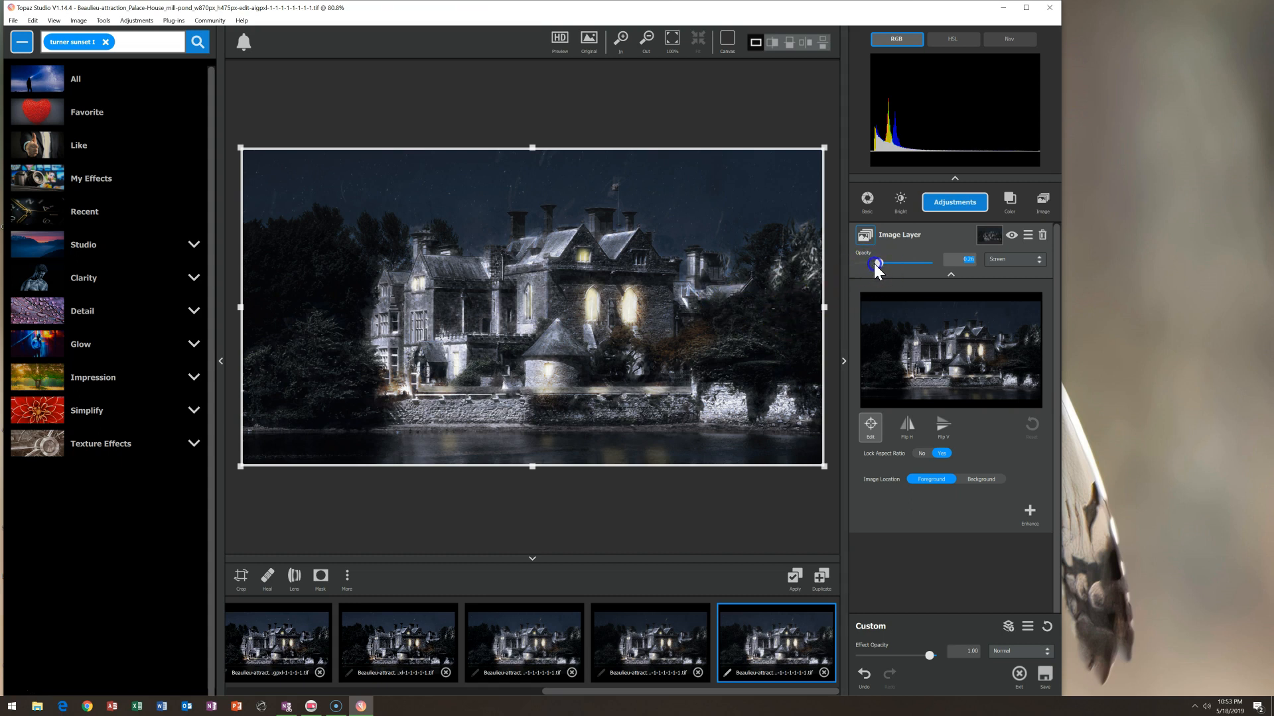
{"action": "left_click_drag", "start_coordinate": [874, 264], "coordinate": [877, 265]}
{"action": "left_click", "coordinate": [796, 575]}
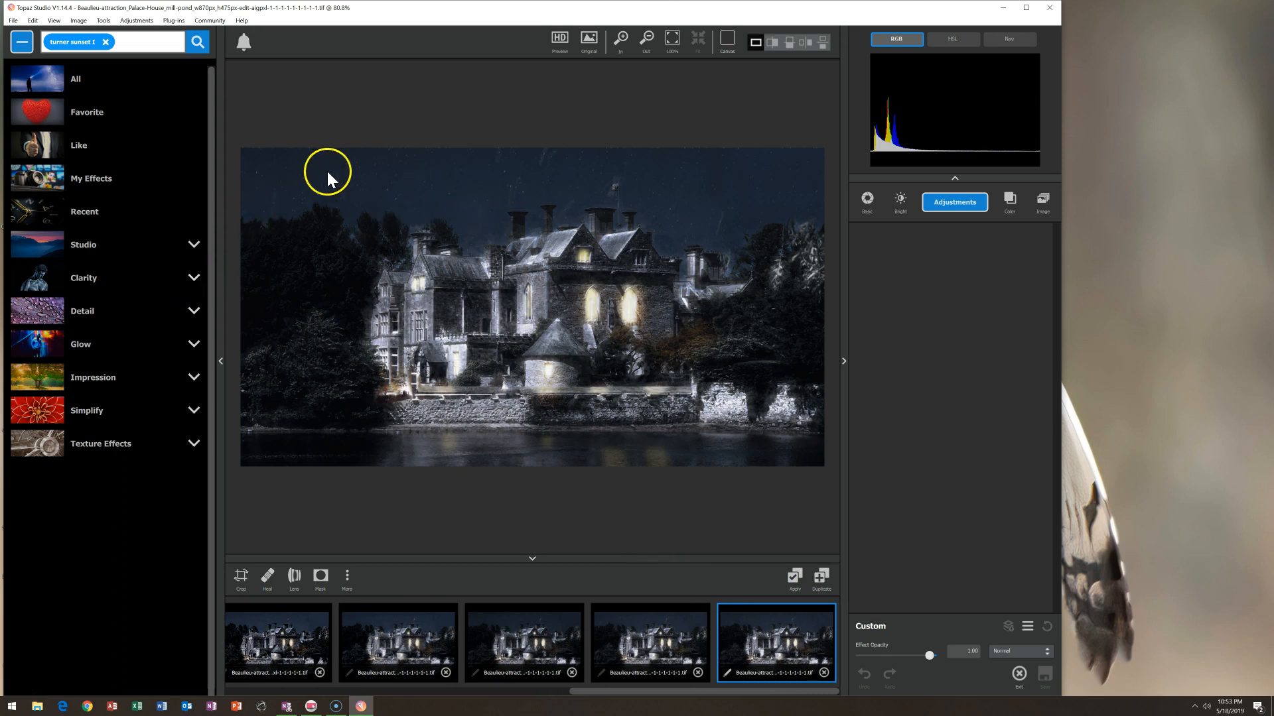
- Add the Bluesy Trees effect from the Night texture effects at about 0.1 overall opacity and apply it to a new copy
{"action": "left_click", "coordinate": [192, 443]}
{"action": "left_click_drag", "start_coordinate": [213, 373], "coordinate": [178, 623]}
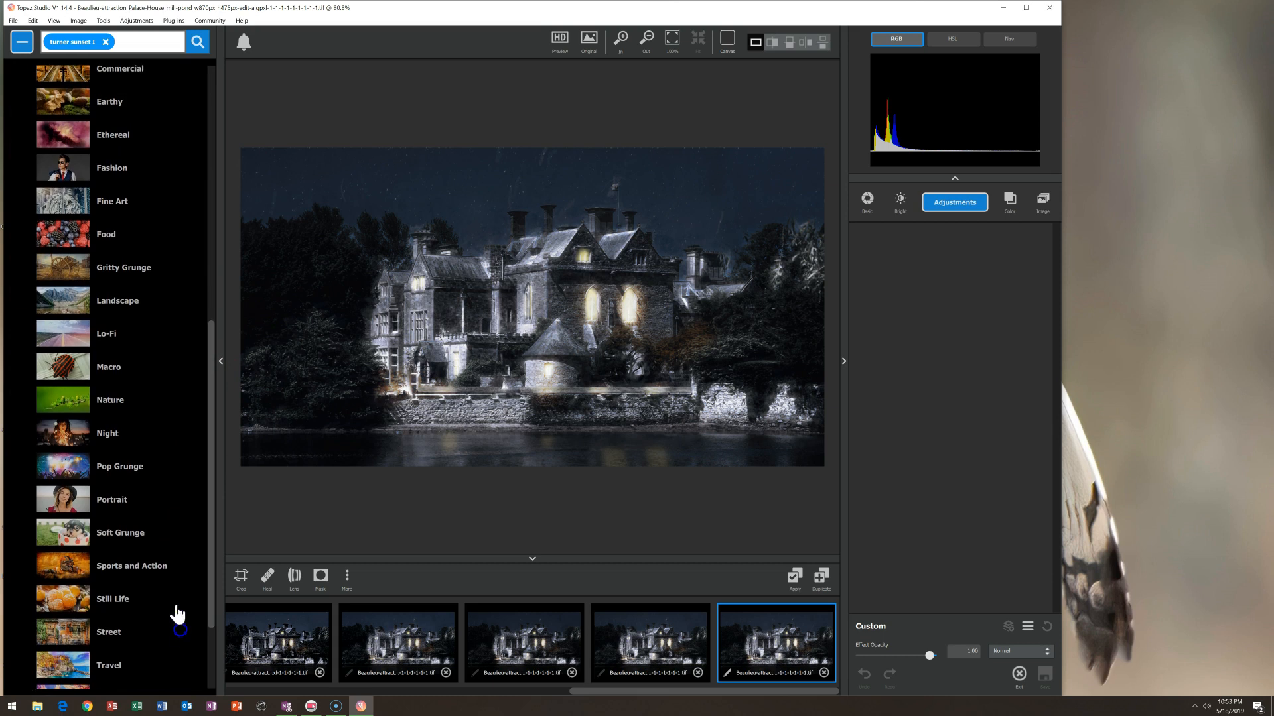
{"action": "left_click", "coordinate": [114, 436]}
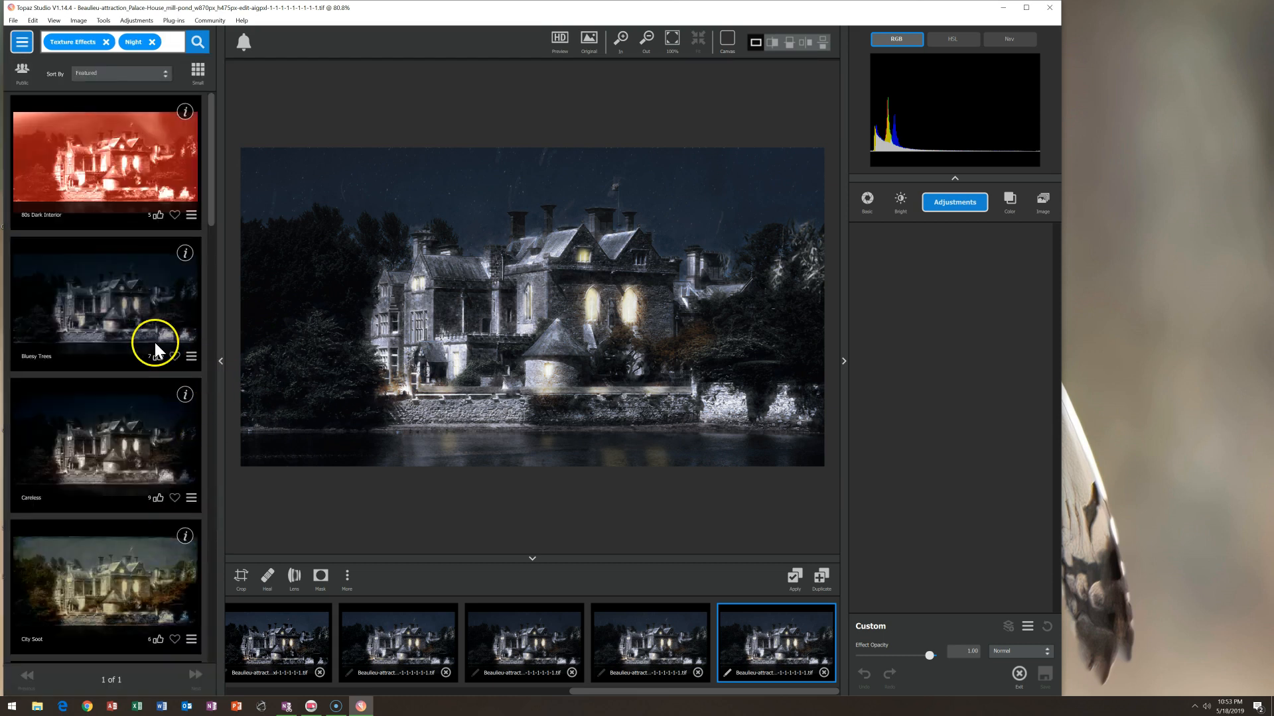
{"action": "left_click", "coordinate": [150, 315]}
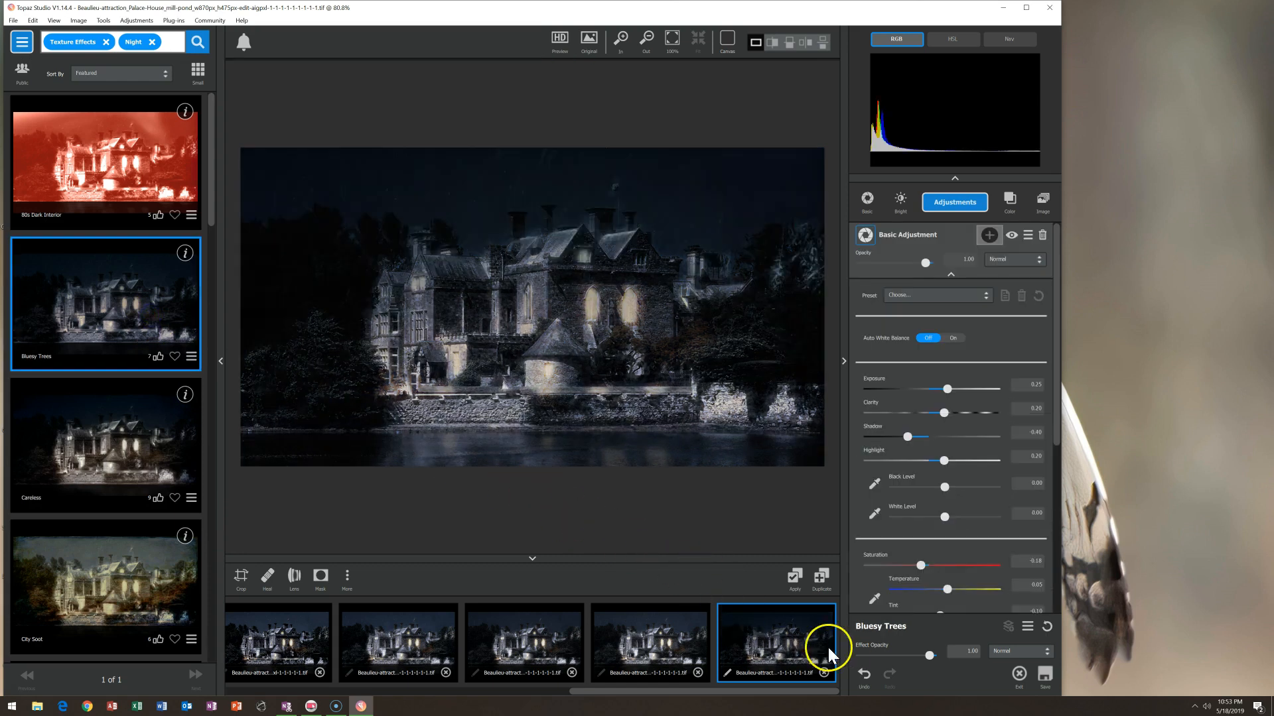
{"action": "left_click", "coordinate": [869, 656]}
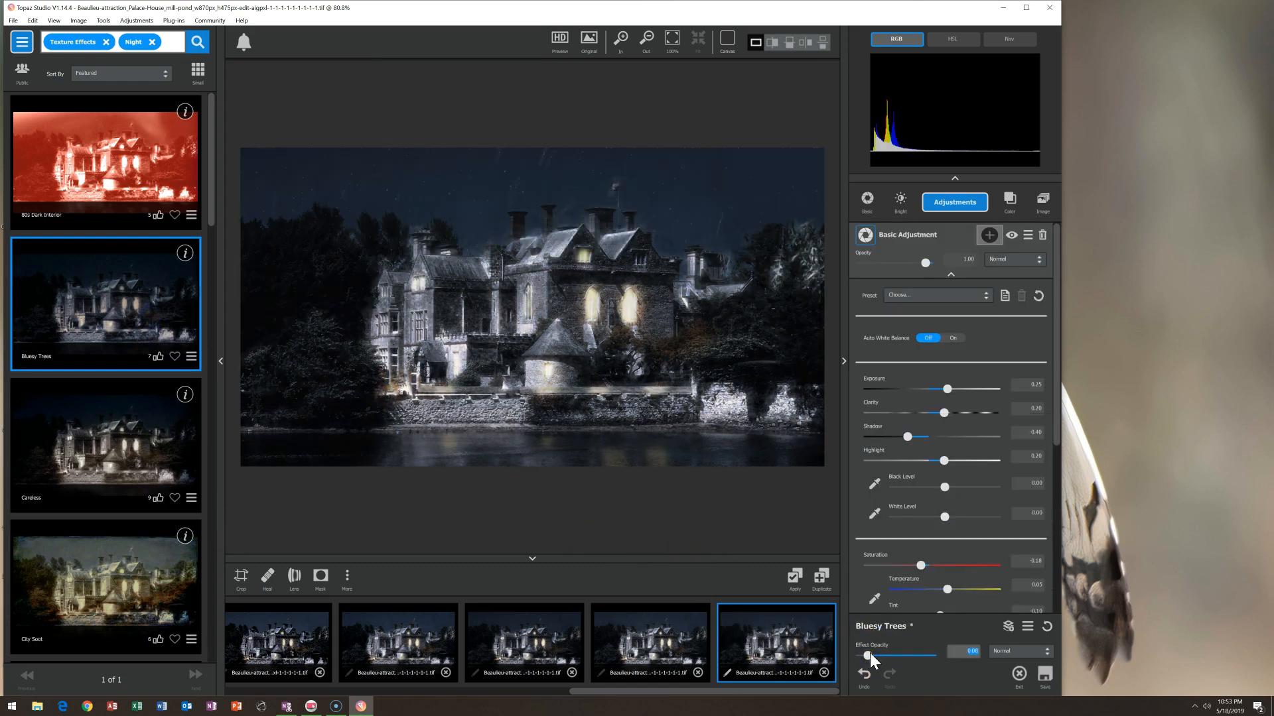
{"action": "left_click_drag", "start_coordinate": [869, 654], "coordinate": [872, 658]}
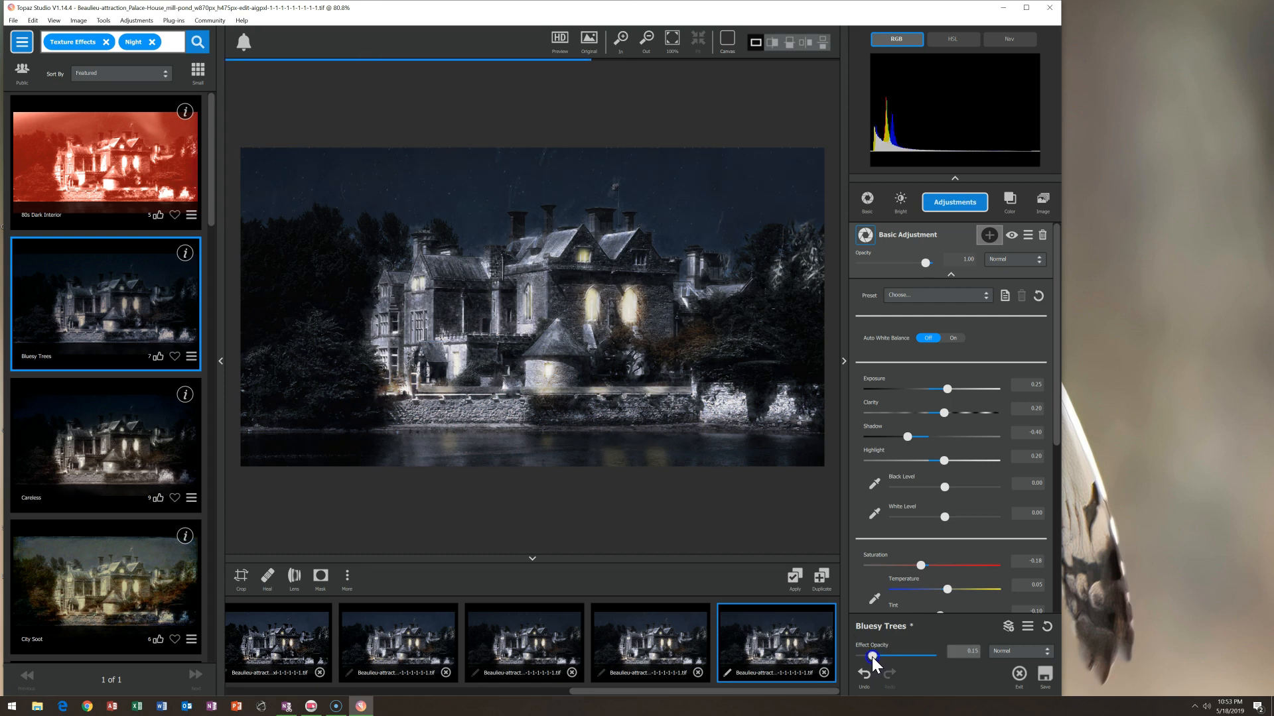
{"action": "left_click", "coordinate": [795, 577]}
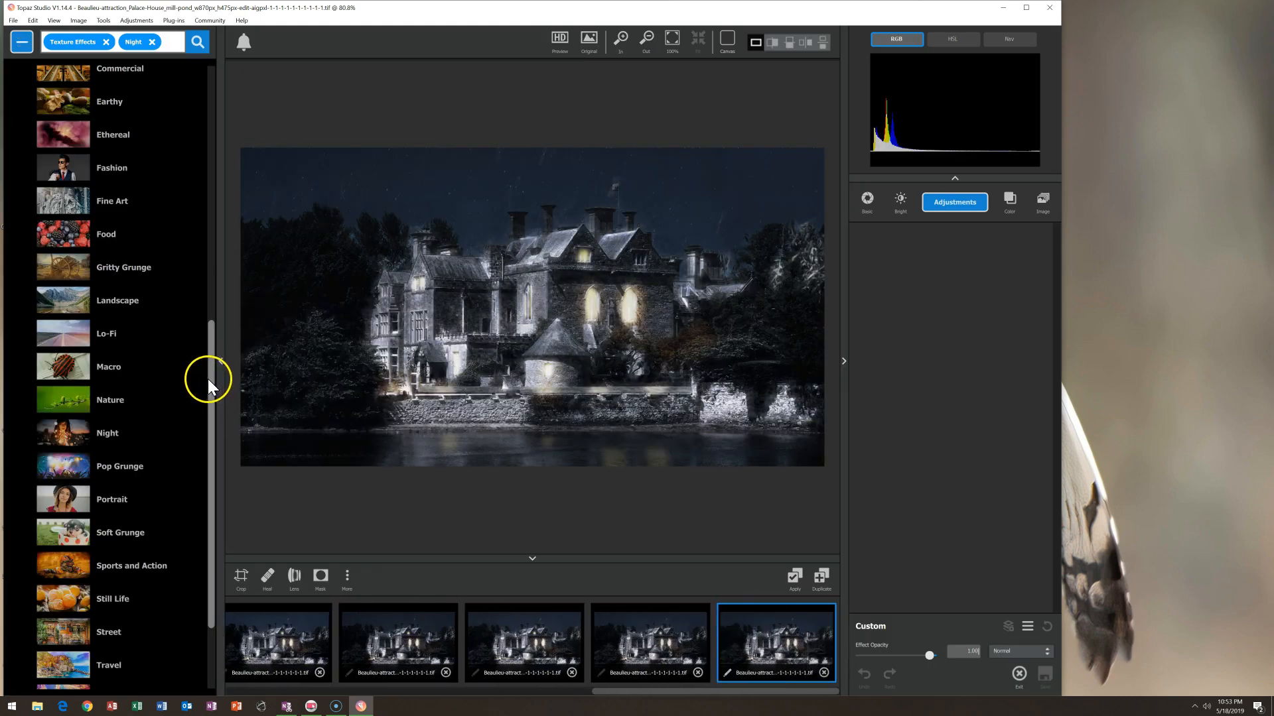
- Add the Memory Lane effect from the Night texture effects and lower its overall opacity to about 0.1
{"action": "left_click", "coordinate": [115, 437]}
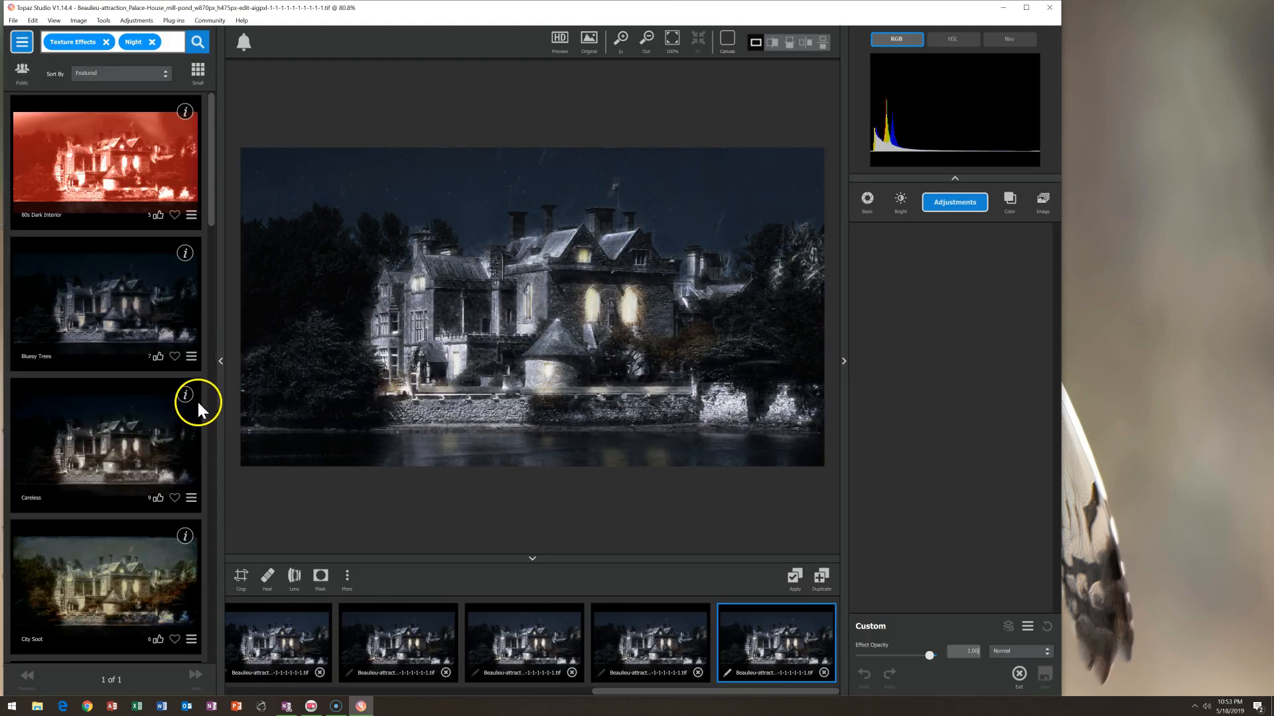
{"action": "left_click_drag", "start_coordinate": [213, 224], "coordinate": [222, 455]}
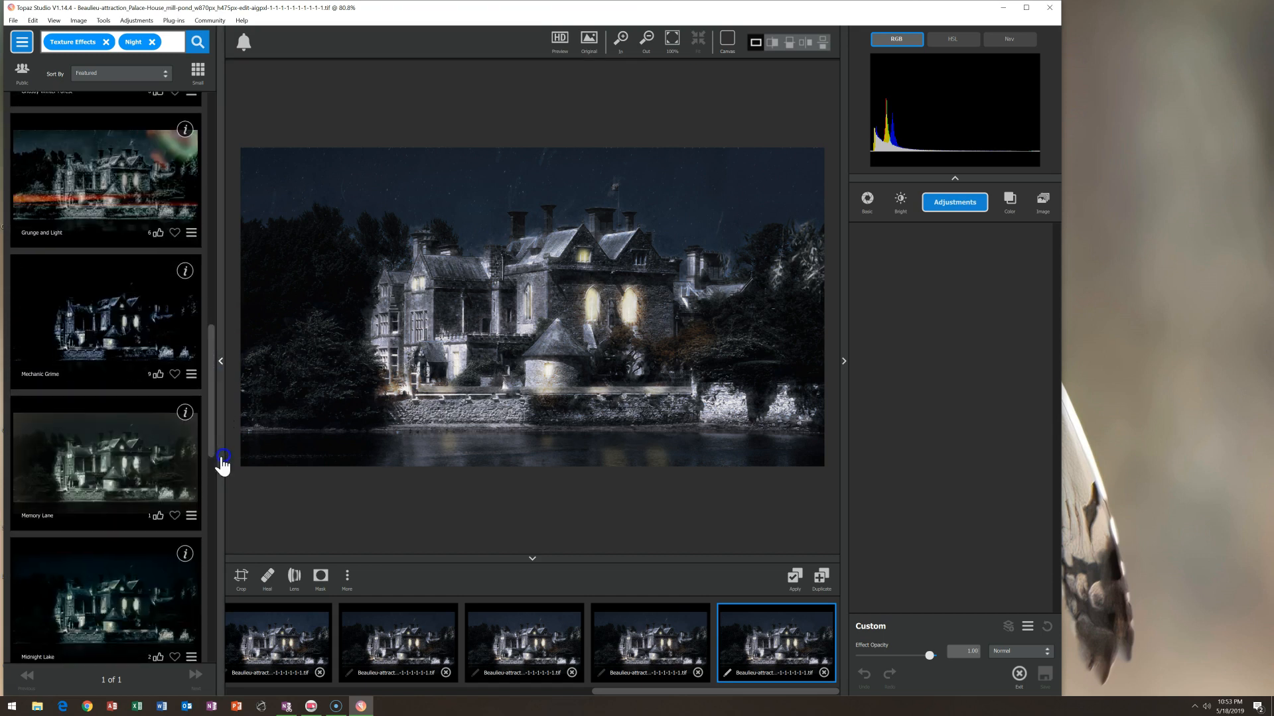
{"action": "left_click", "coordinate": [174, 479]}
{"action": "left_click", "coordinate": [874, 655]}
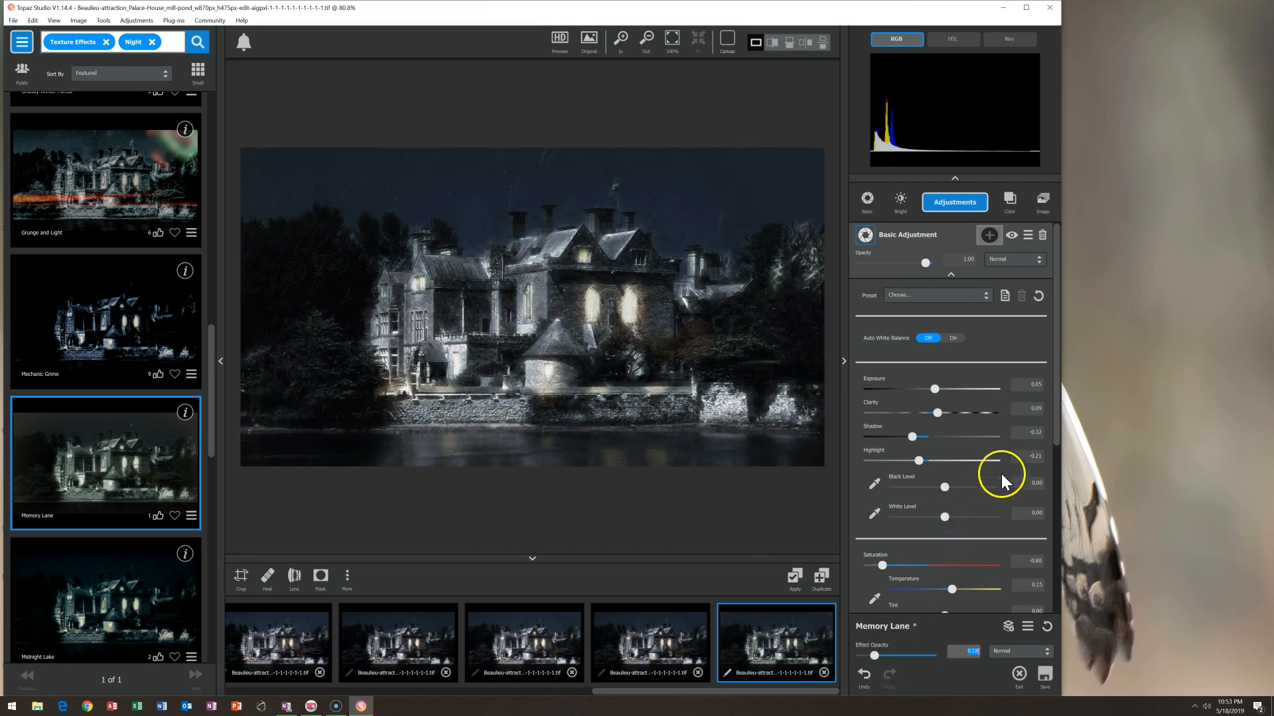
- Hide the second Texture and the Vignette within the Memory Lane effect and apply it to a new copy
{"action": "left_click", "coordinate": [952, 274]}
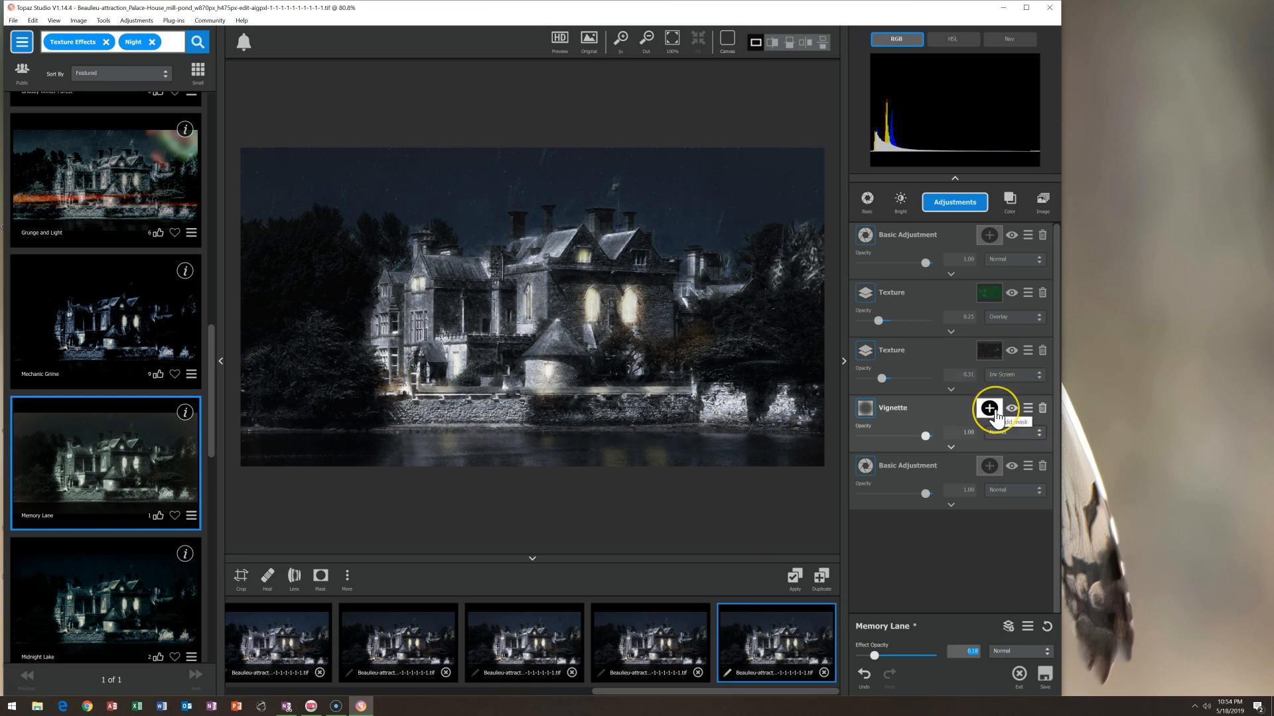
{"action": "left_click", "coordinate": [1011, 352]}
{"action": "left_click", "coordinate": [1010, 411]}
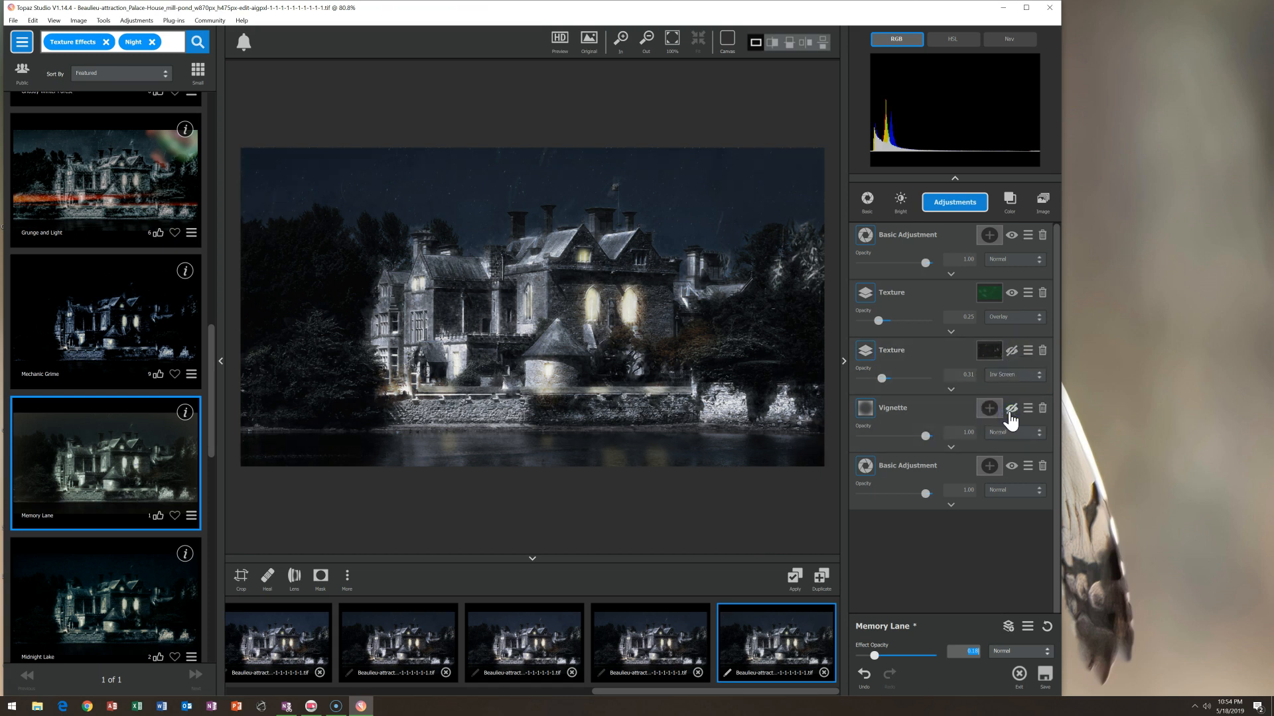
{"action": "left_click", "coordinate": [1011, 411]}
{"action": "left_click", "coordinate": [1010, 412]}
{"action": "left_click", "coordinate": [793, 578]}
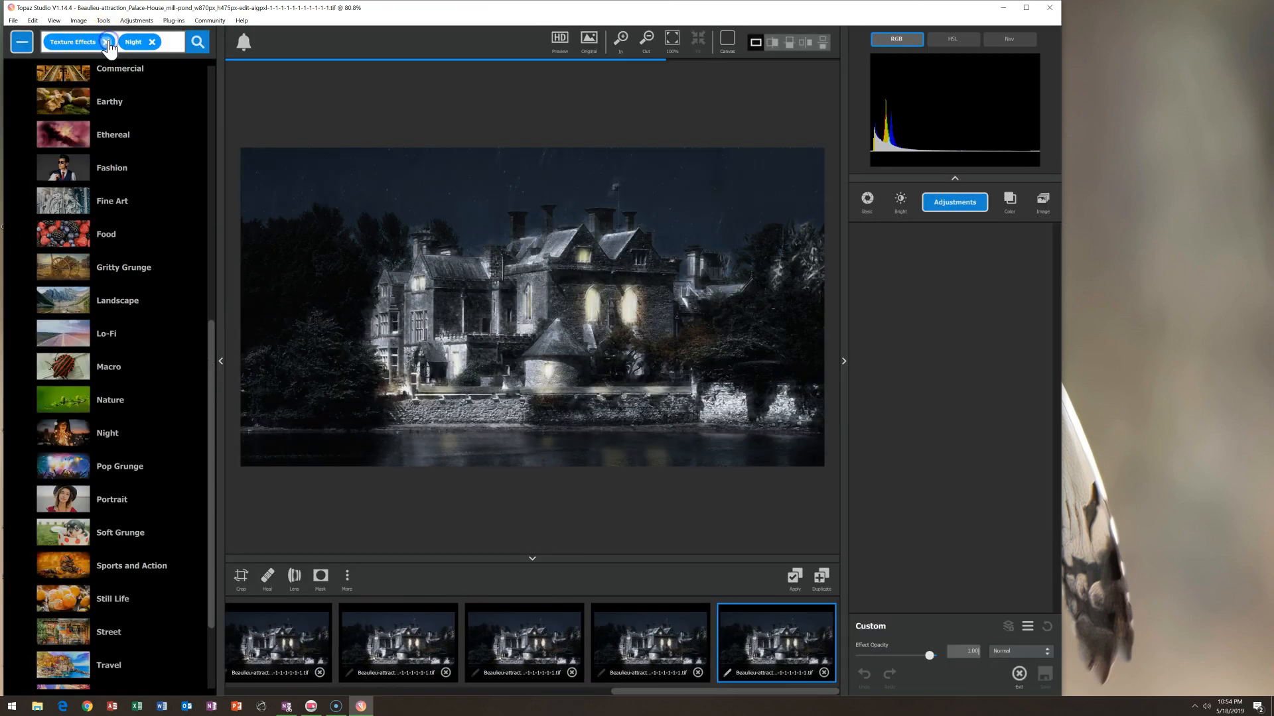
- Search all effects for "pushing" and add the Pushing Through effect at about 0.2 overall opacity
{"action": "left_click", "coordinate": [106, 42]}
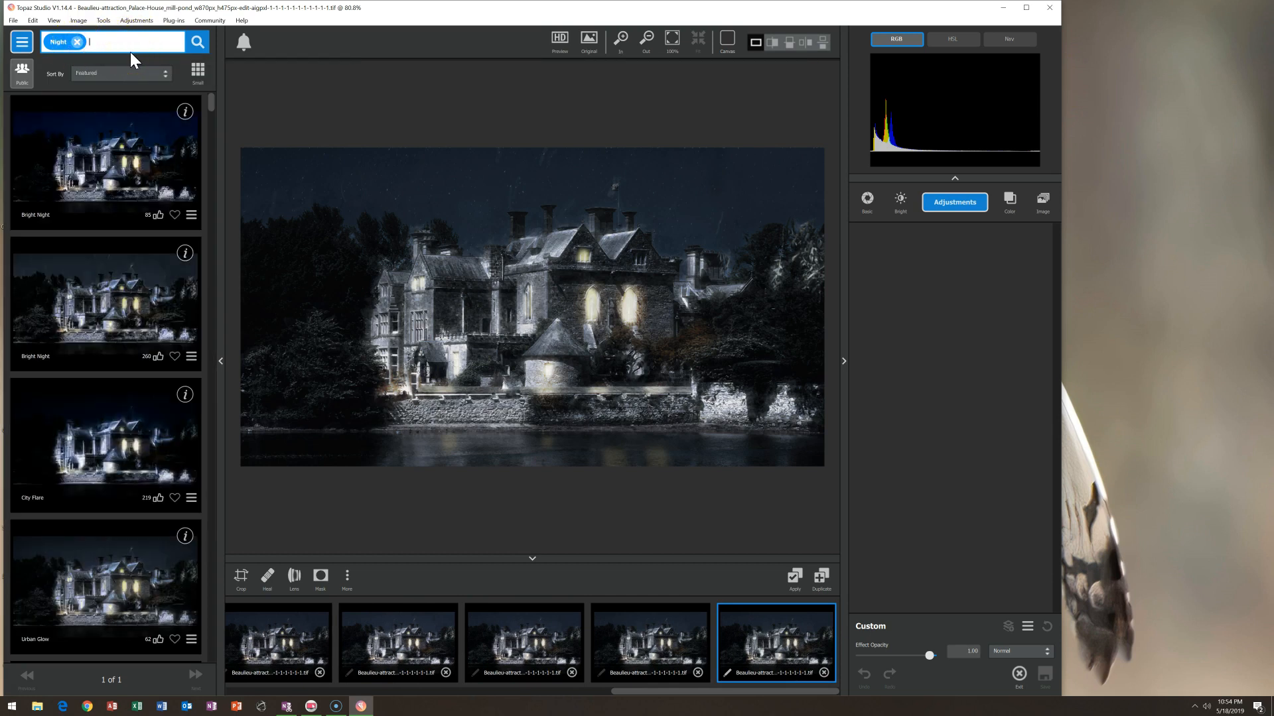
{"action": "key", "text": "BackSpace"}
{"action": "type", "text": "pushing"}
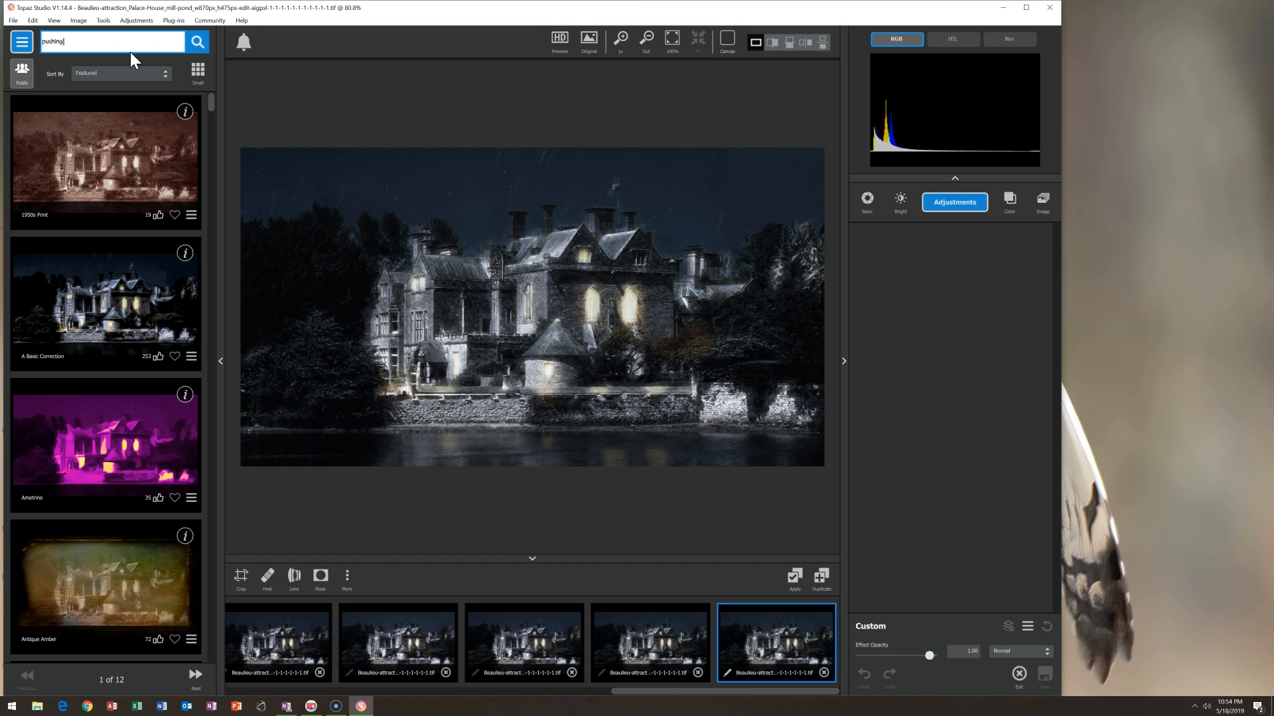
{"action": "key", "text": "Return"}
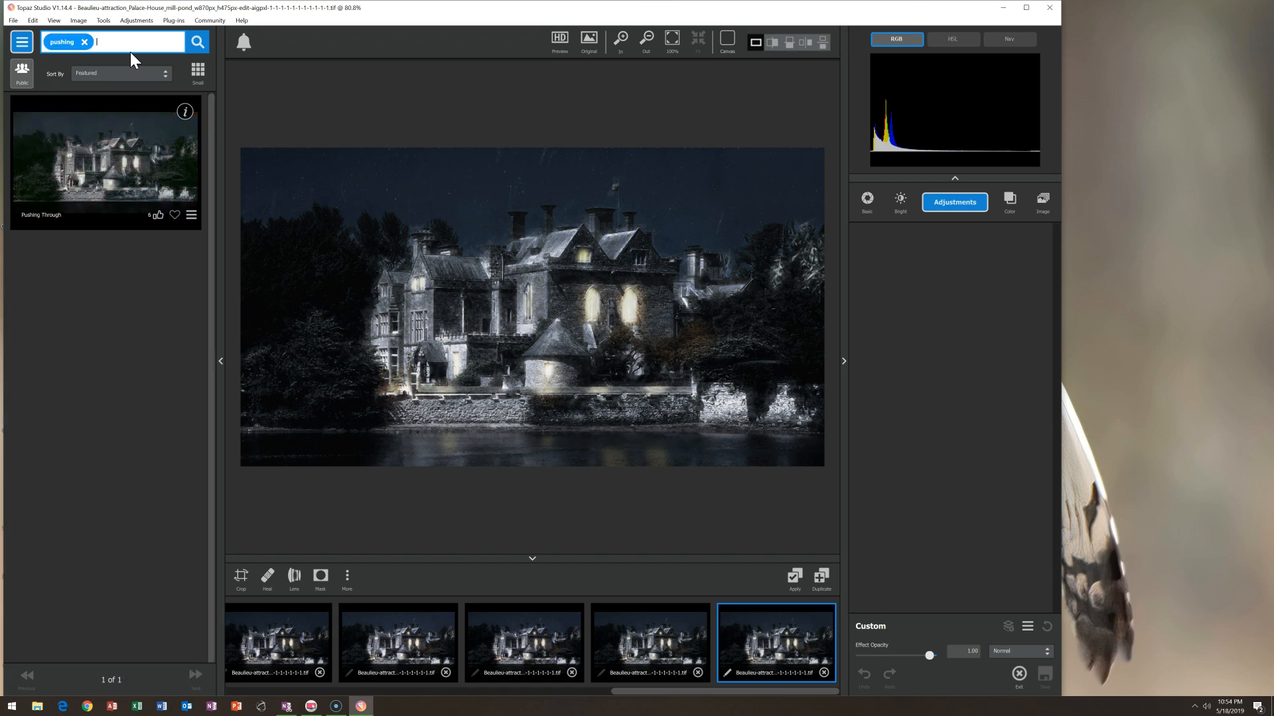
{"action": "left_click", "coordinate": [94, 130]}
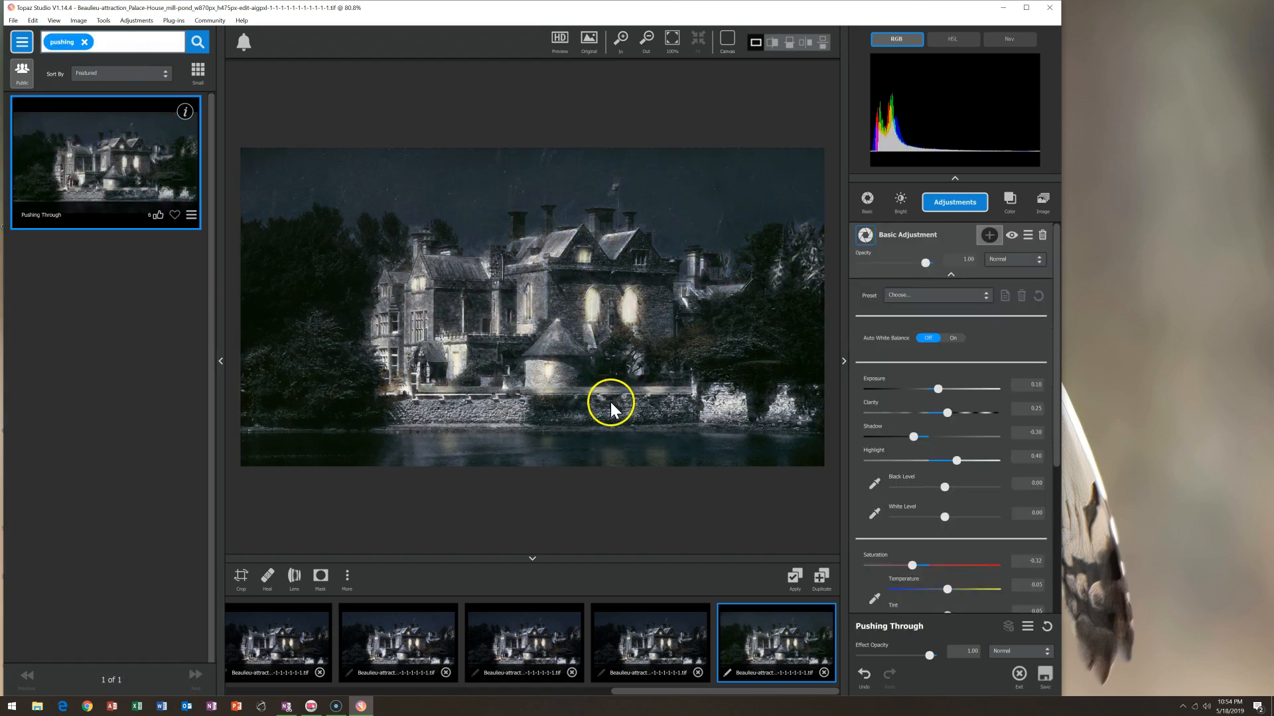
{"action": "left_click_drag", "start_coordinate": [928, 655], "coordinate": [876, 654]}
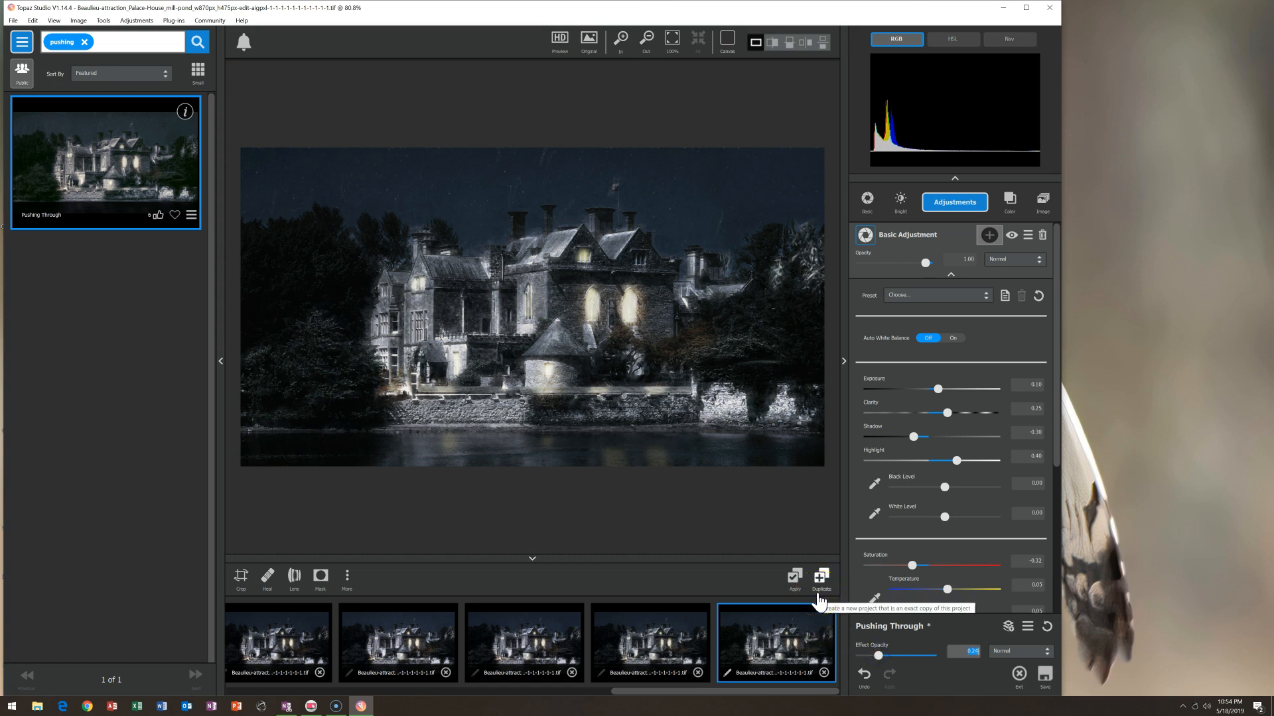
- Apply the Pushing Through effect to a new copy and compare that copy with the earlier project versions
{"action": "left_click", "coordinate": [796, 578]}
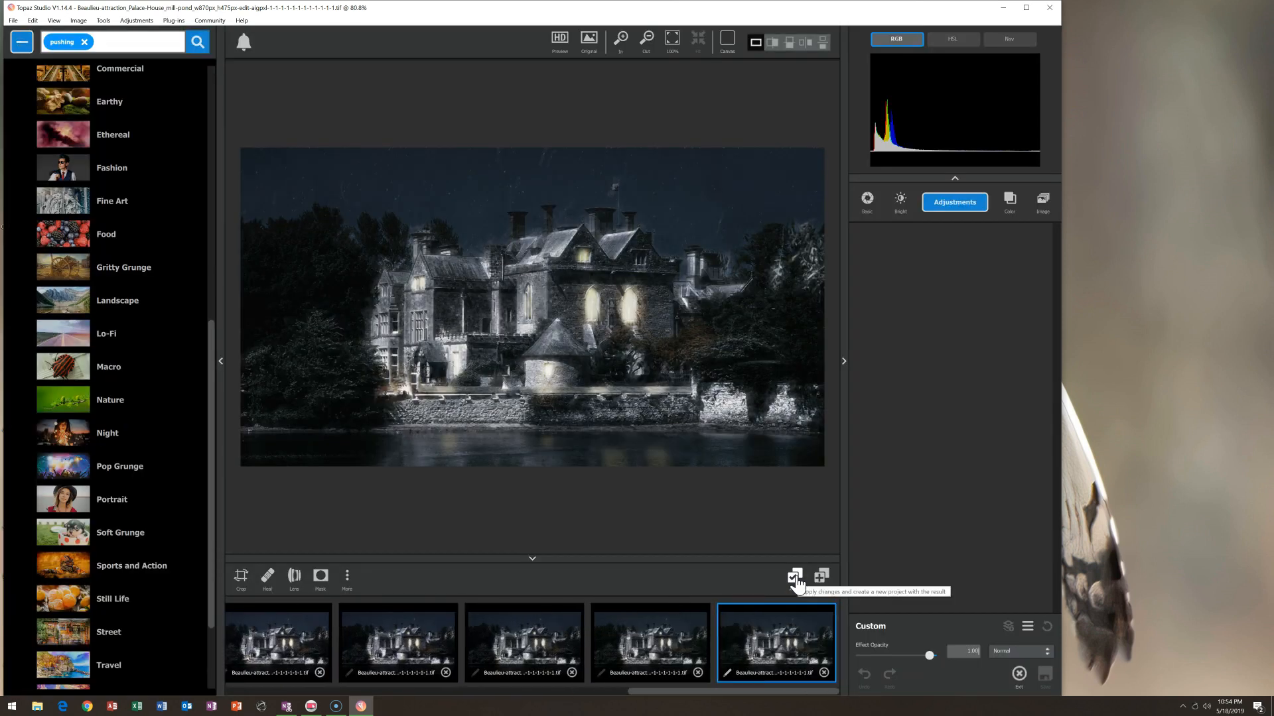
{"action": "left_click", "coordinate": [620, 292]}
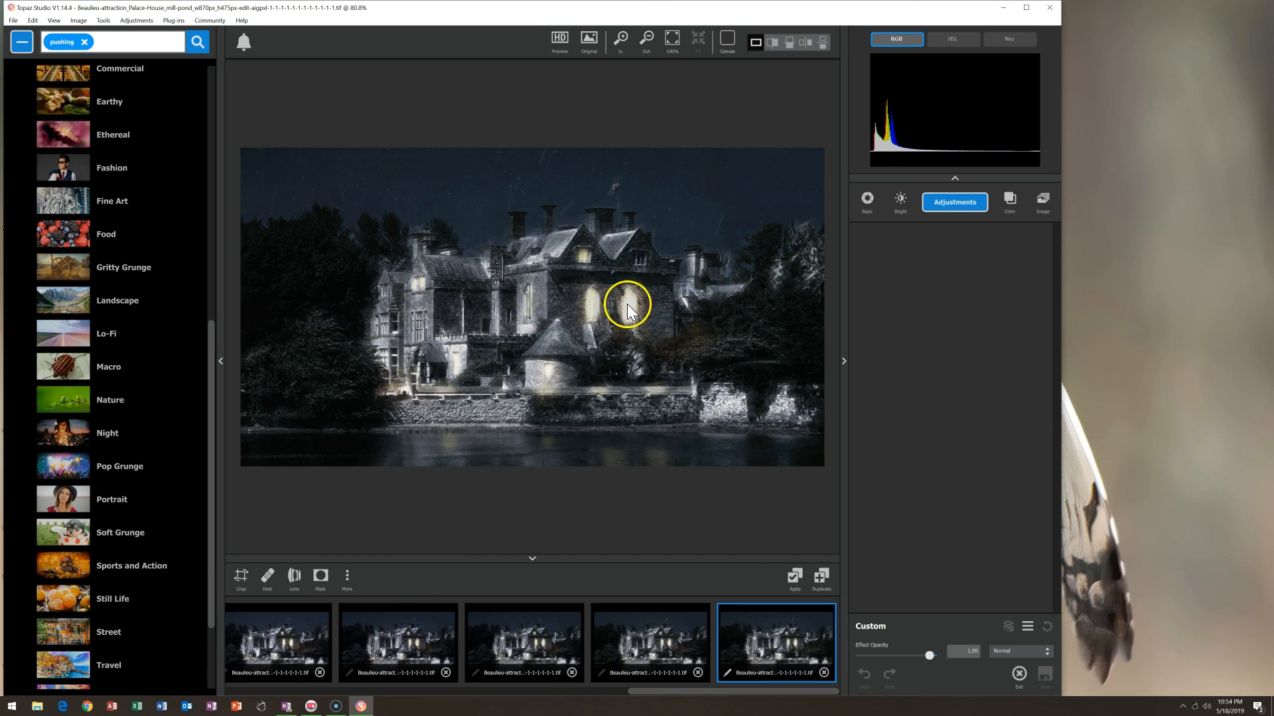
{"action": "left_click", "coordinate": [399, 641]}
{"action": "left_click", "coordinate": [361, 643]}
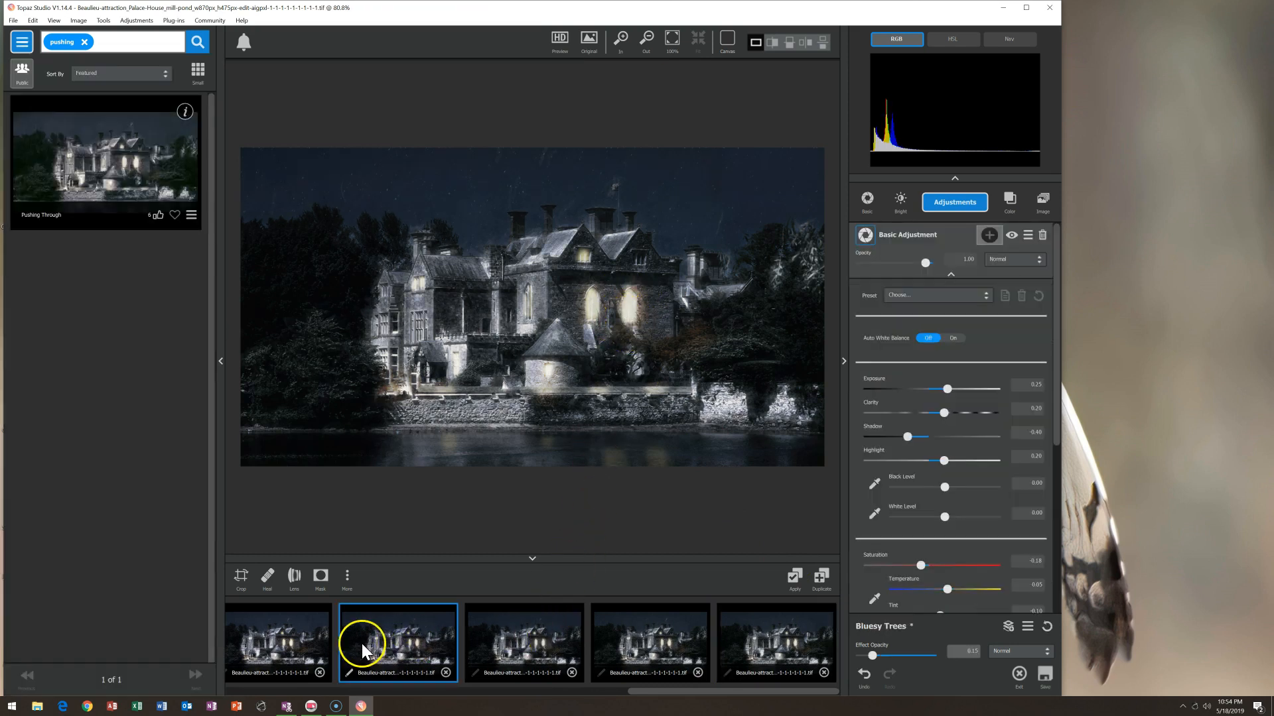
{"action": "left_click", "coordinate": [316, 639]}
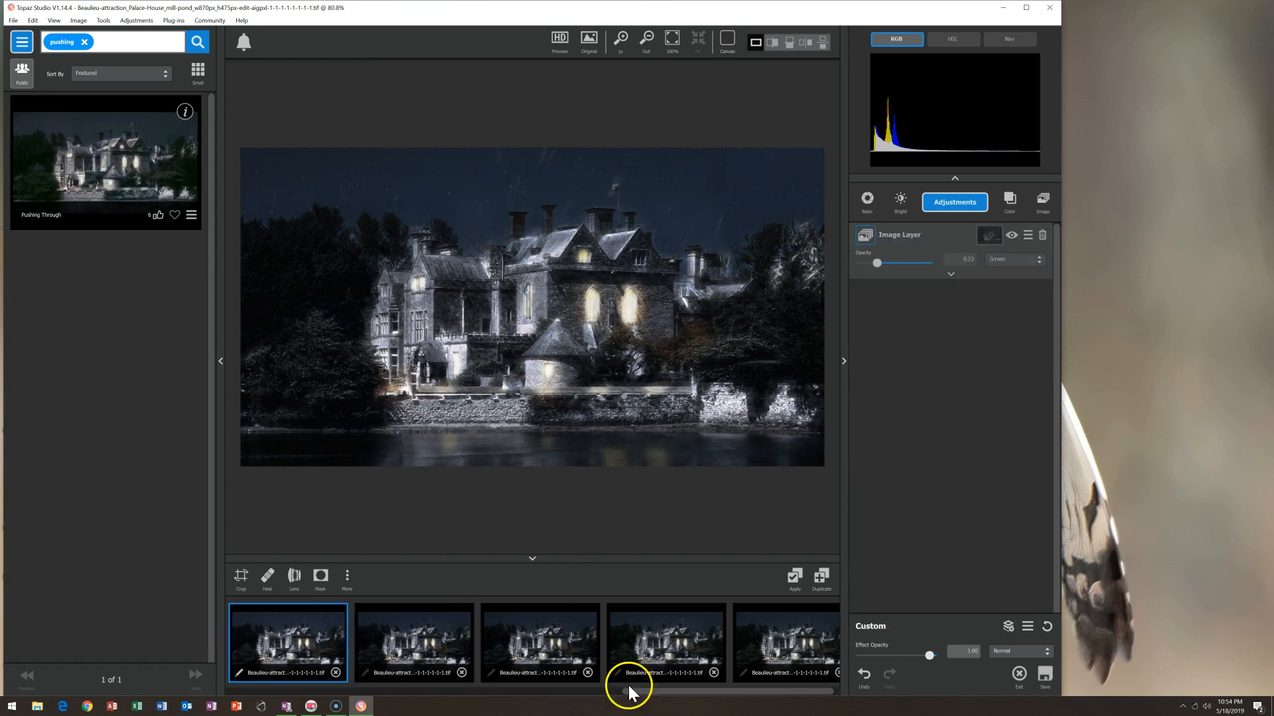
{"action": "left_click", "coordinate": [780, 654]}
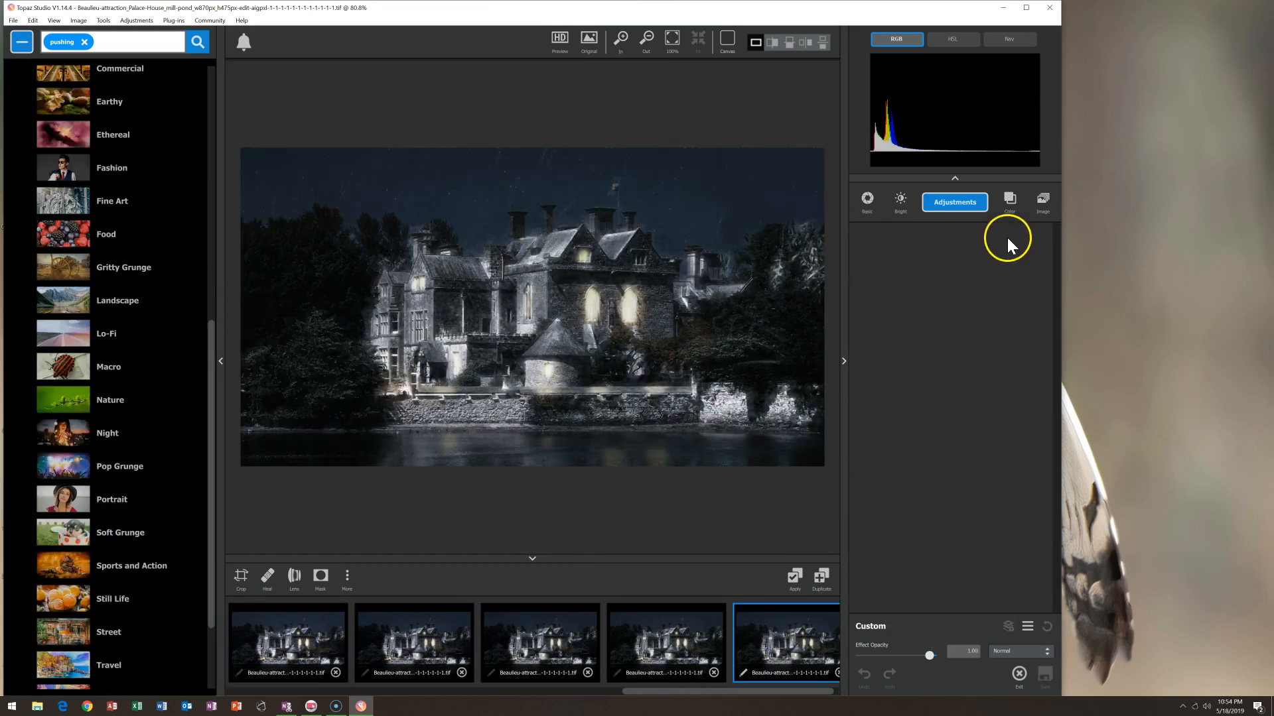
- Add the newest project's image as an image layer at about 0.17 opacity, trying Color Dodge blending before switching to Overlay
{"action": "left_click_drag", "start_coordinate": [773, 631], "coordinate": [958, 268]}
{"action": "left_click", "coordinate": [1005, 264]}
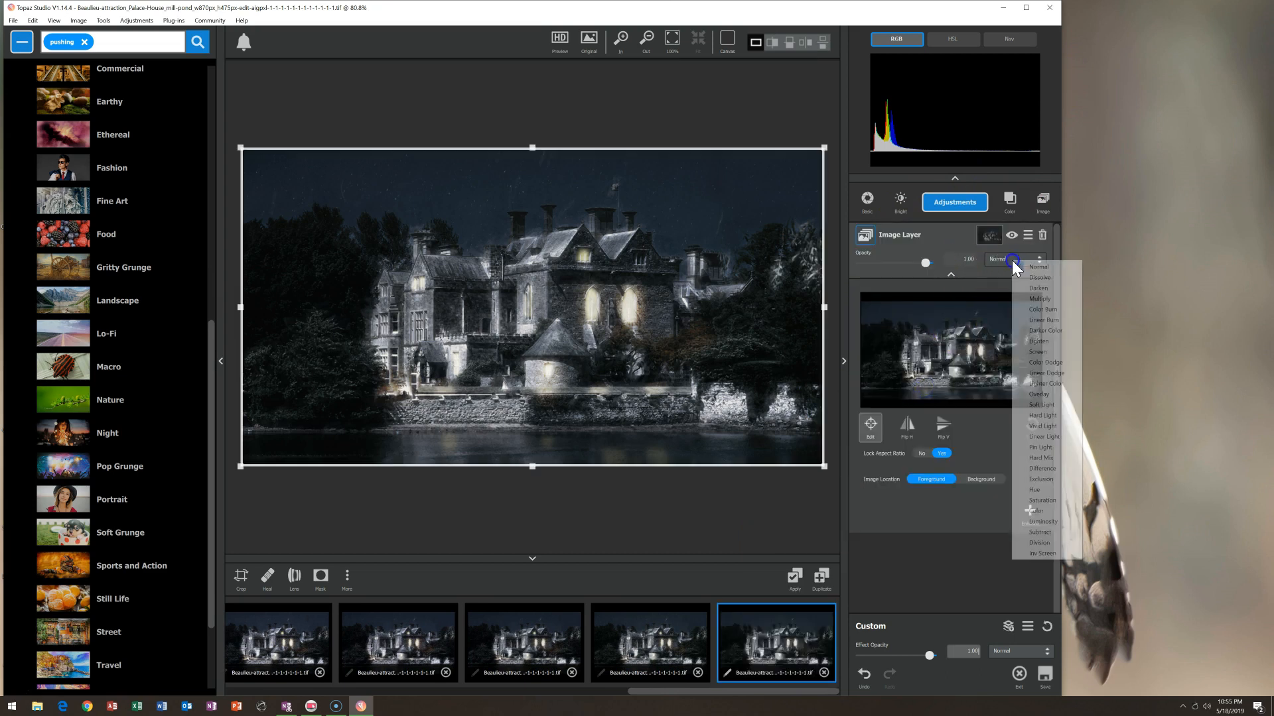
{"action": "left_click", "coordinate": [1054, 366]}
{"action": "left_click", "coordinate": [927, 266]}
{"action": "mouse_move", "coordinate": [928, 268]}
{"action": "left_mouse_down"}
{"action": "mouse_move", "coordinate": [857, 268]}
{"action": "mouse_move", "coordinate": [874, 269]}
{"action": "left_mouse_up"}
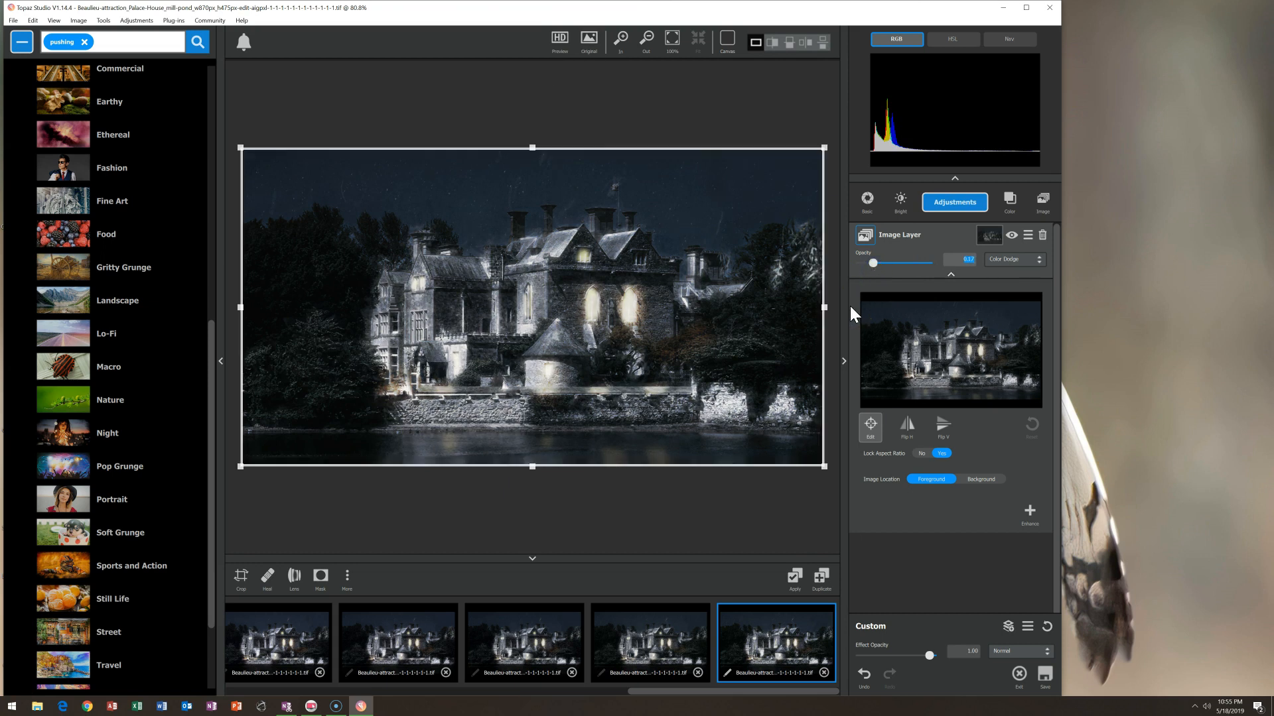
{"action": "left_click", "coordinate": [1003, 259]}
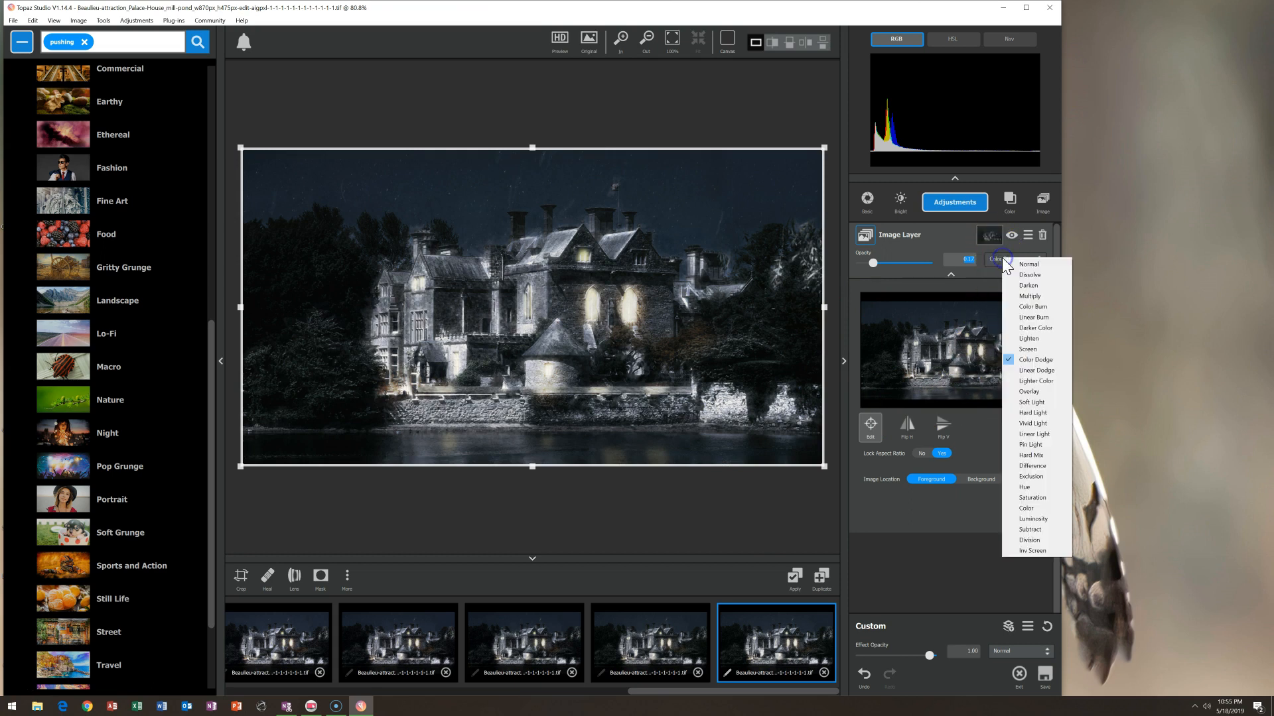
{"action": "left_click", "coordinate": [1026, 391]}
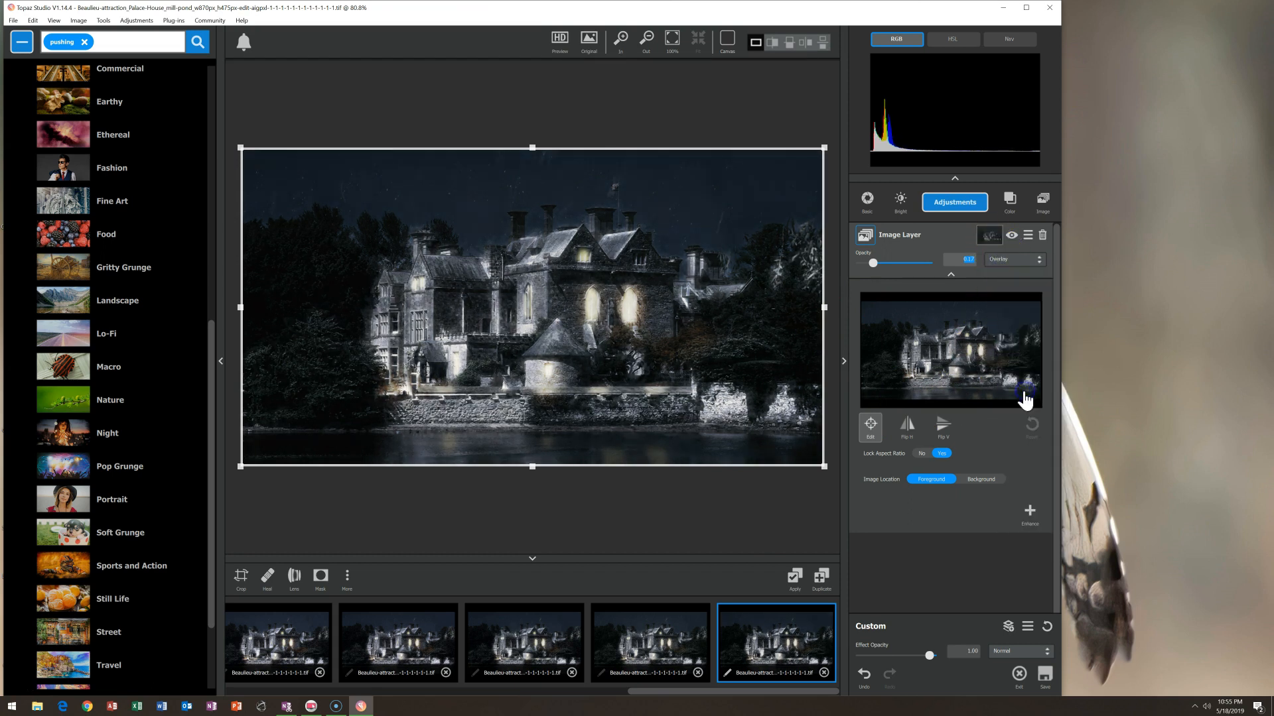